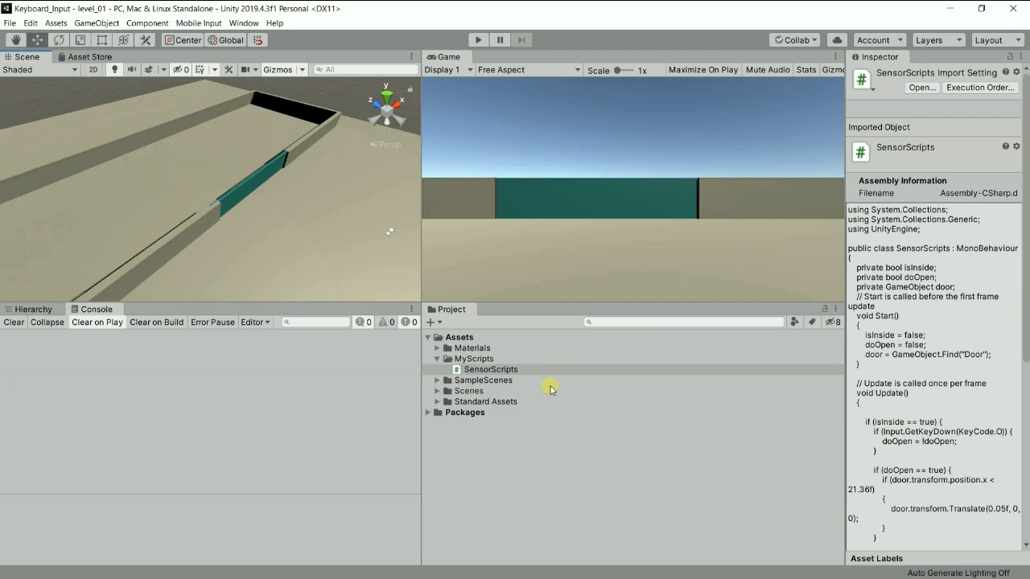
# Run the level_01 scene and try to open the teal door while standing at a distance from it.
pyautogui.click(478, 43)
pyautogui.click(500, 199)
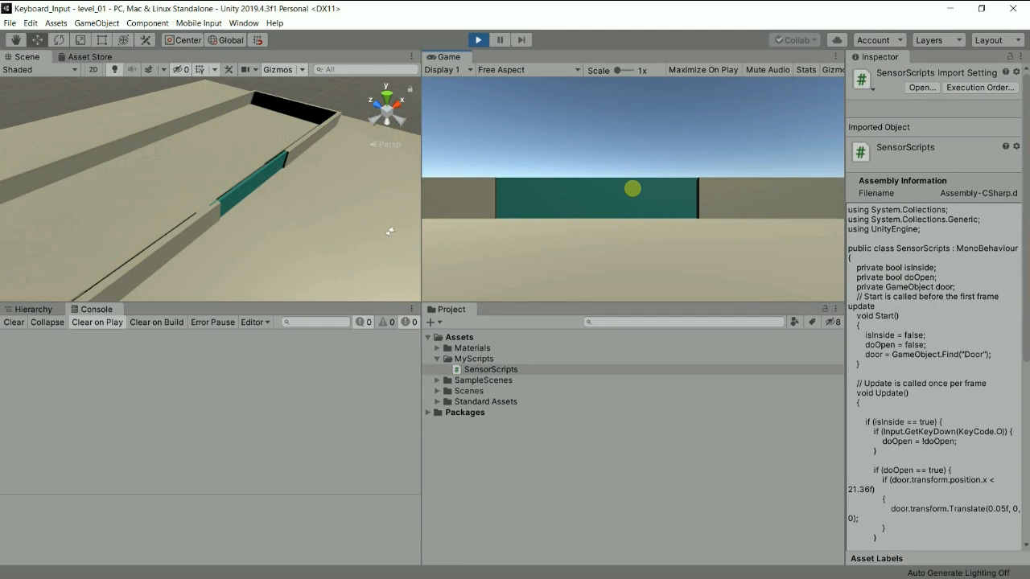
pyautogui.press('w')
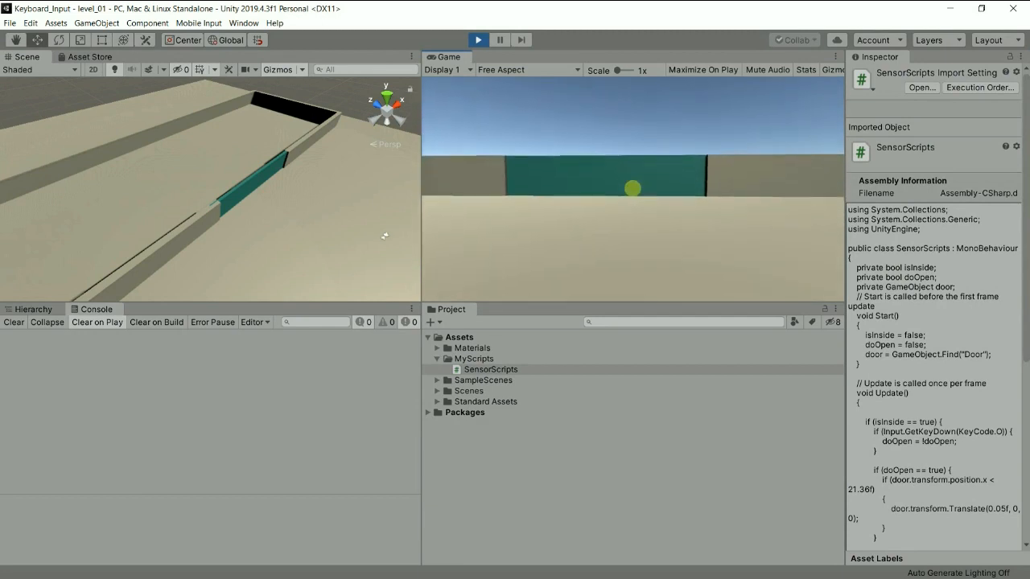
pyautogui.press('w')
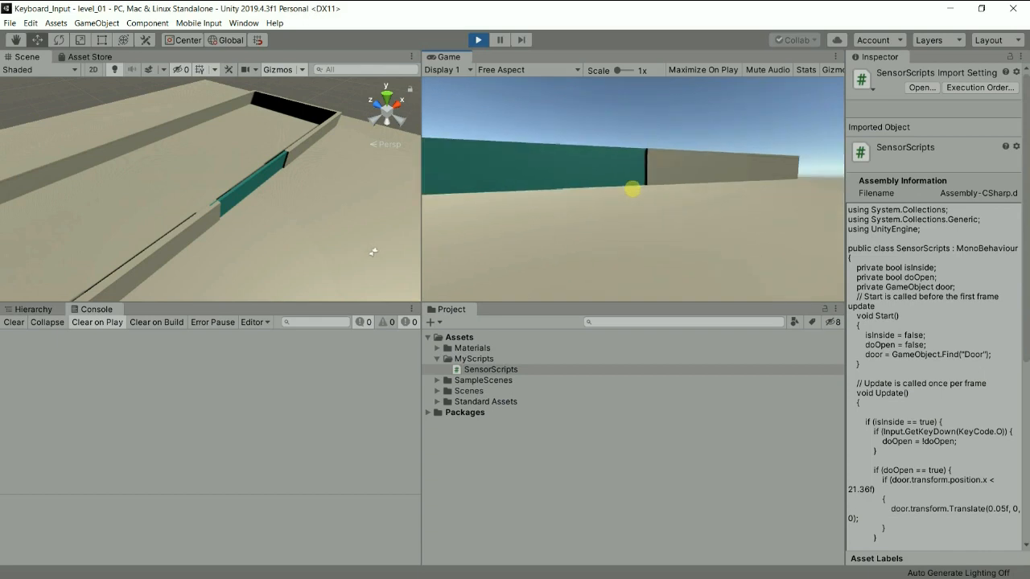
pyautogui.press('s')
pyautogui.press('o')
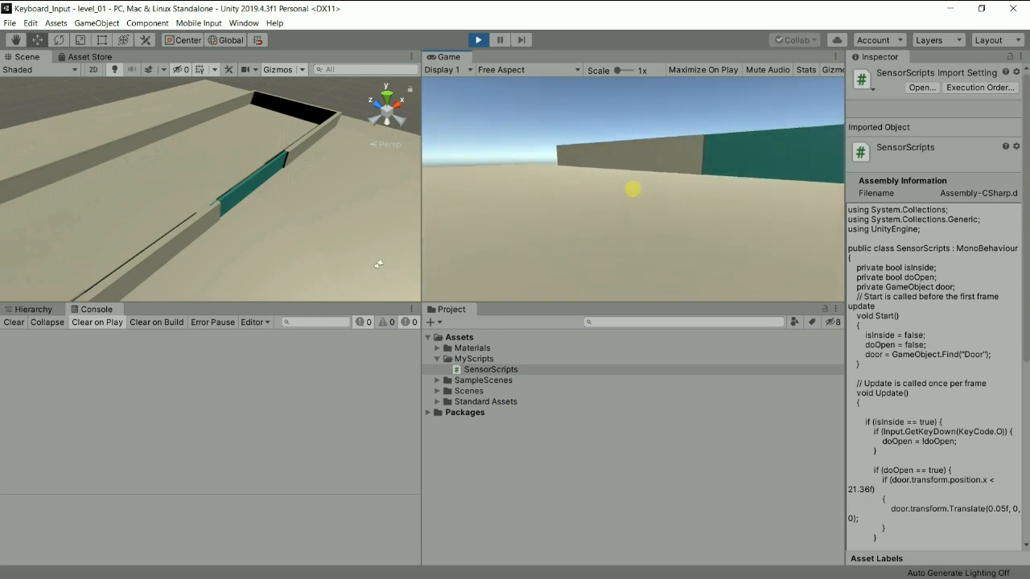
# Walk the player up to the teal door and back away from it to explore the area in front.
pyautogui.press('w')
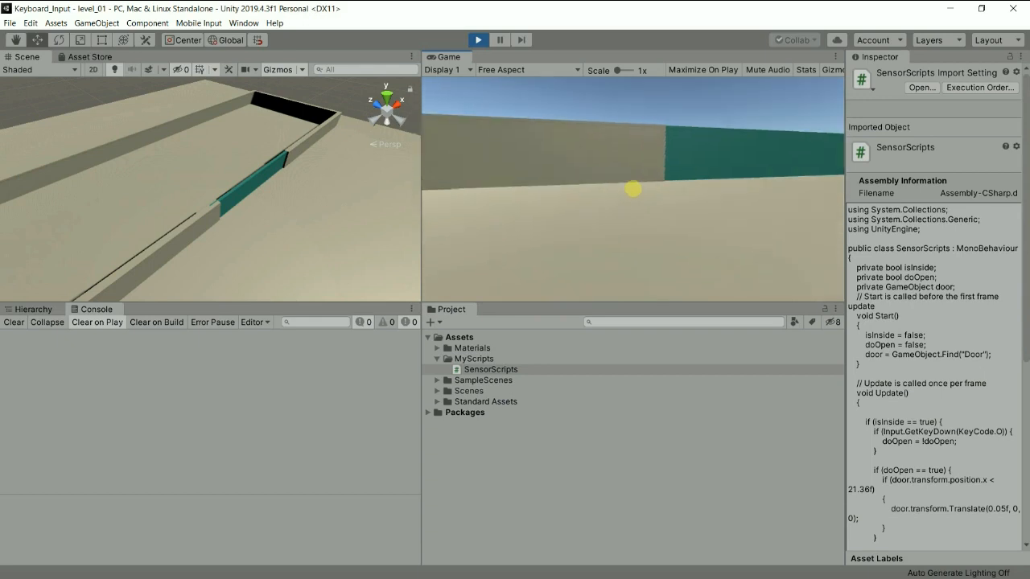
pyautogui.press('w')
pyautogui.press('w')
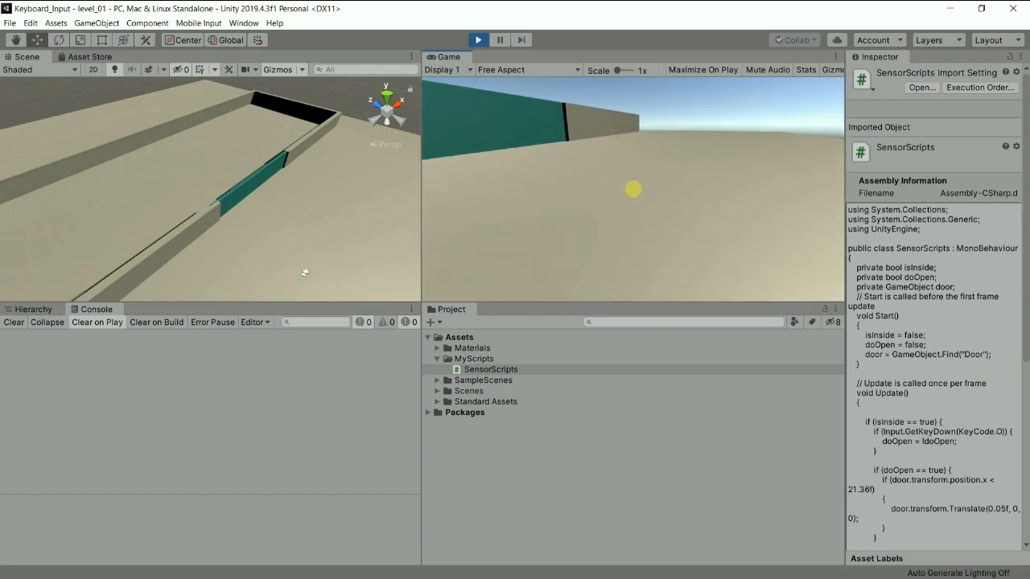
pyautogui.press('w')
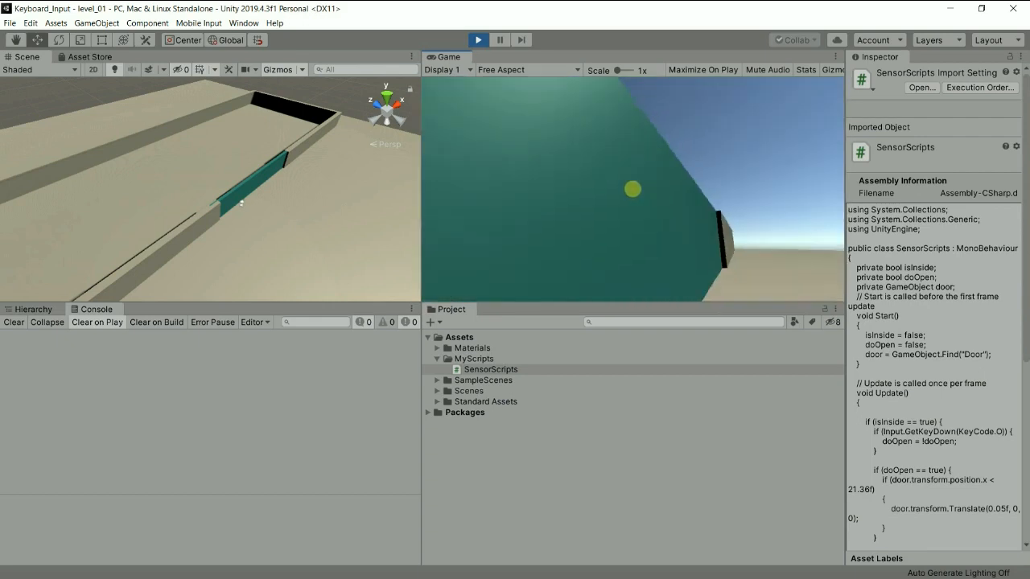
pyautogui.press('s')
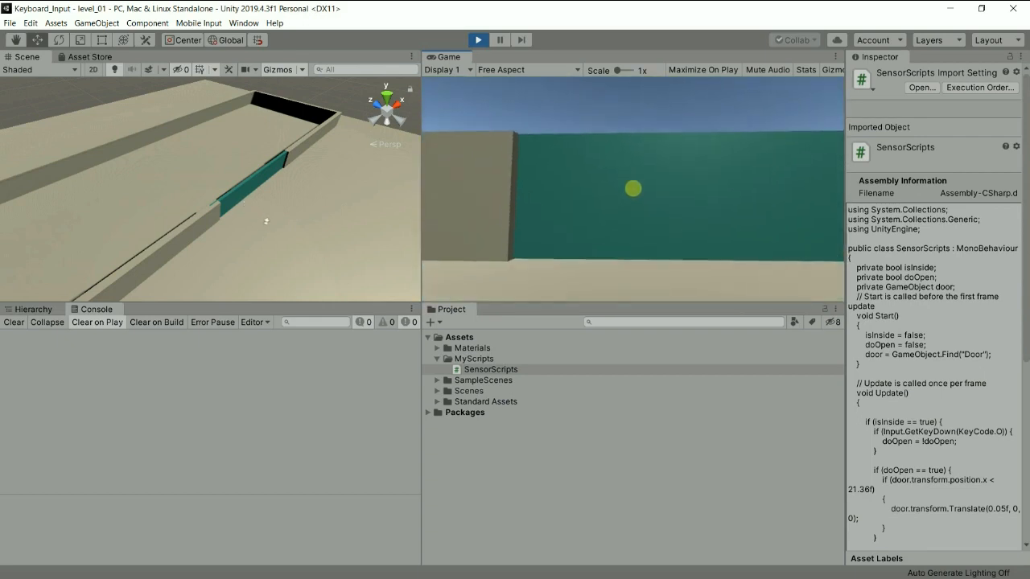
pyautogui.press('w')
pyautogui.press('w')
pyautogui.press('w')
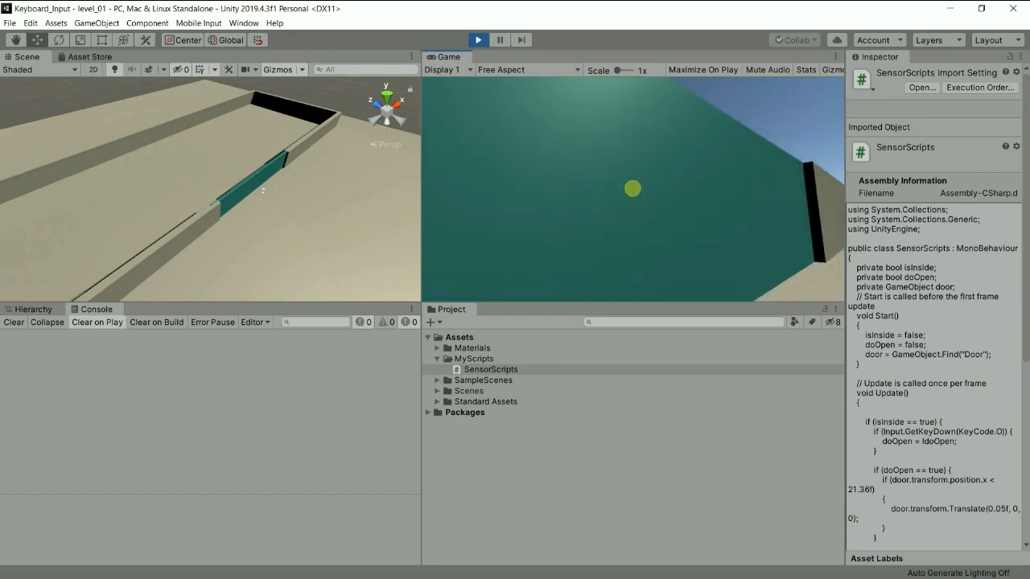
pyautogui.press('s')
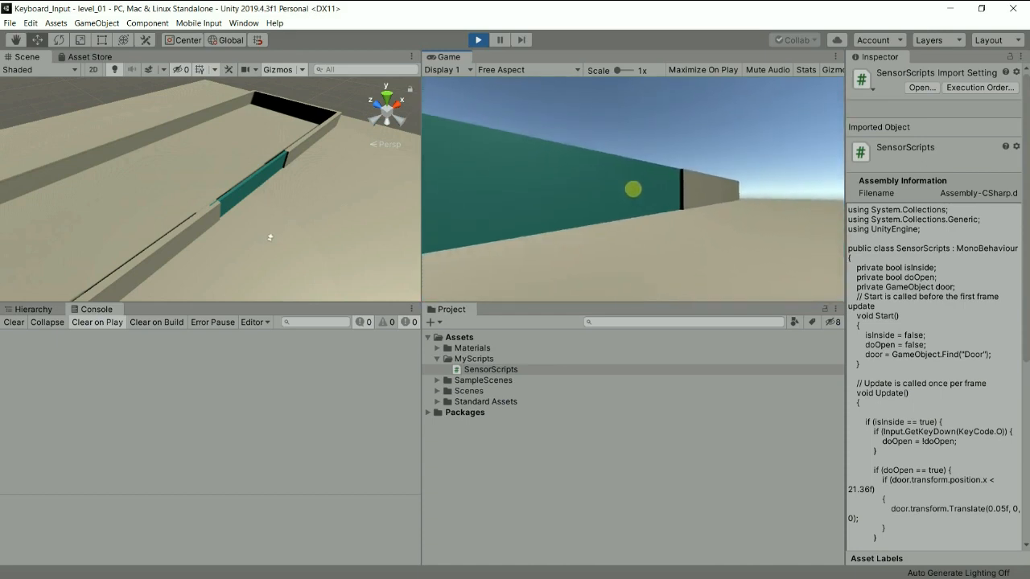
pyautogui.press('w')
pyautogui.press('w')
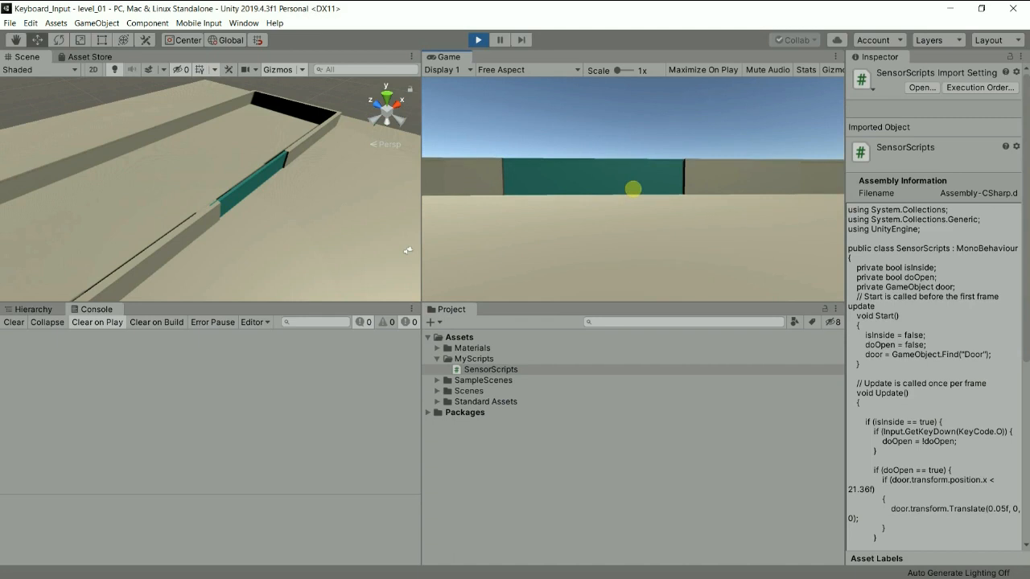
pyautogui.press('w')
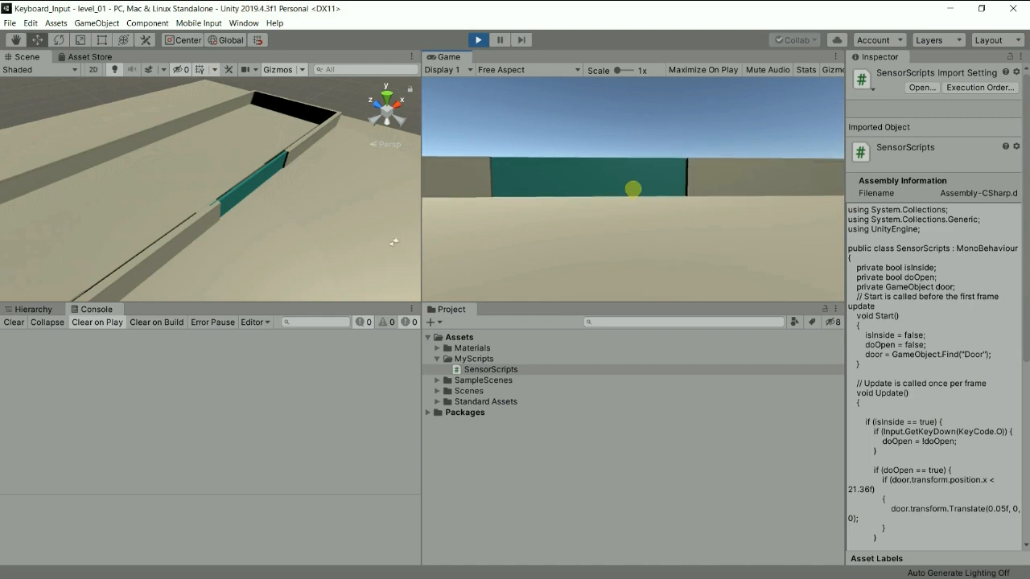
# Open and close the teal door while standing right in front of it, and stop the game.
pyautogui.press('w')
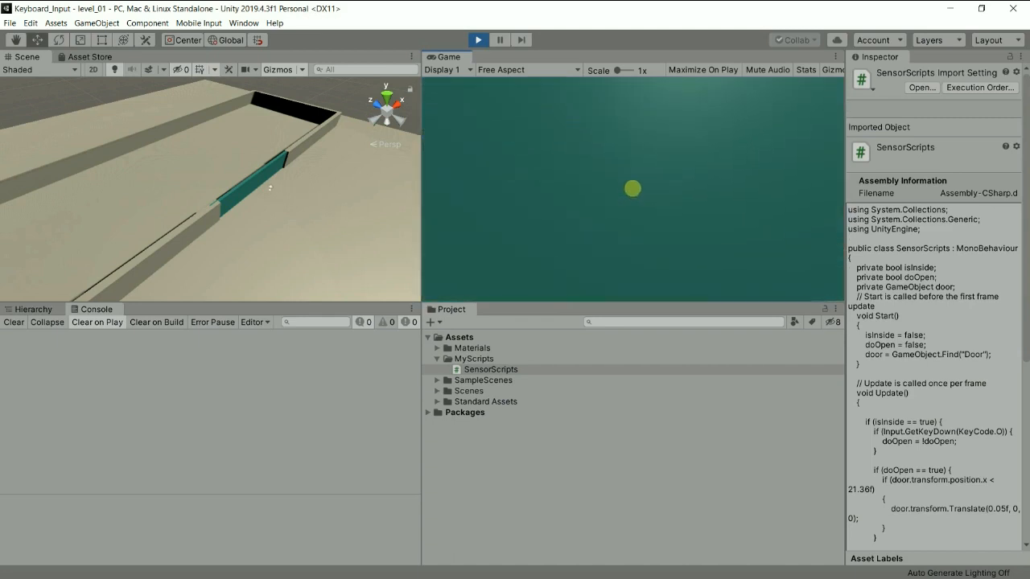
pyautogui.press('o')
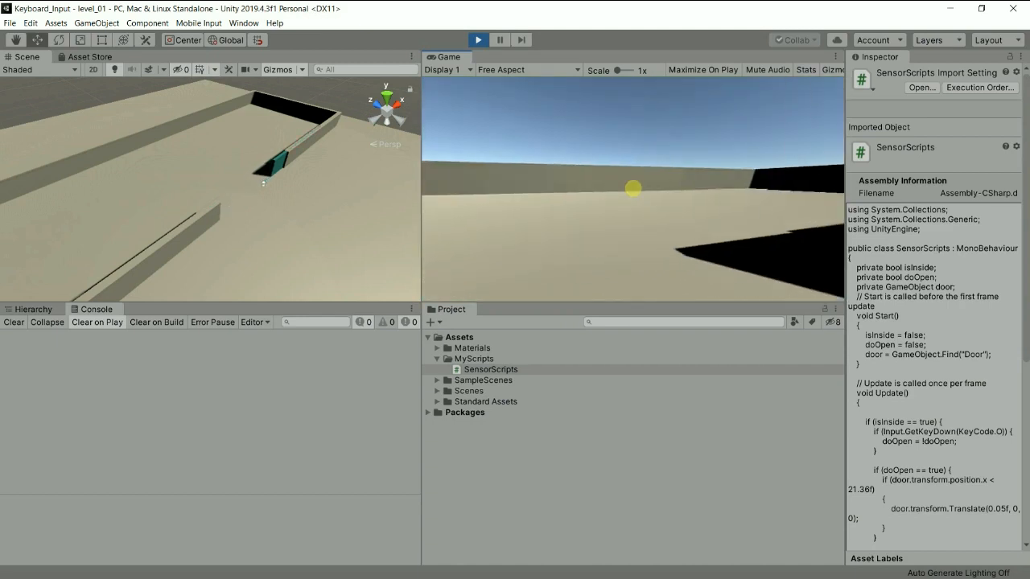
pyautogui.press('s')
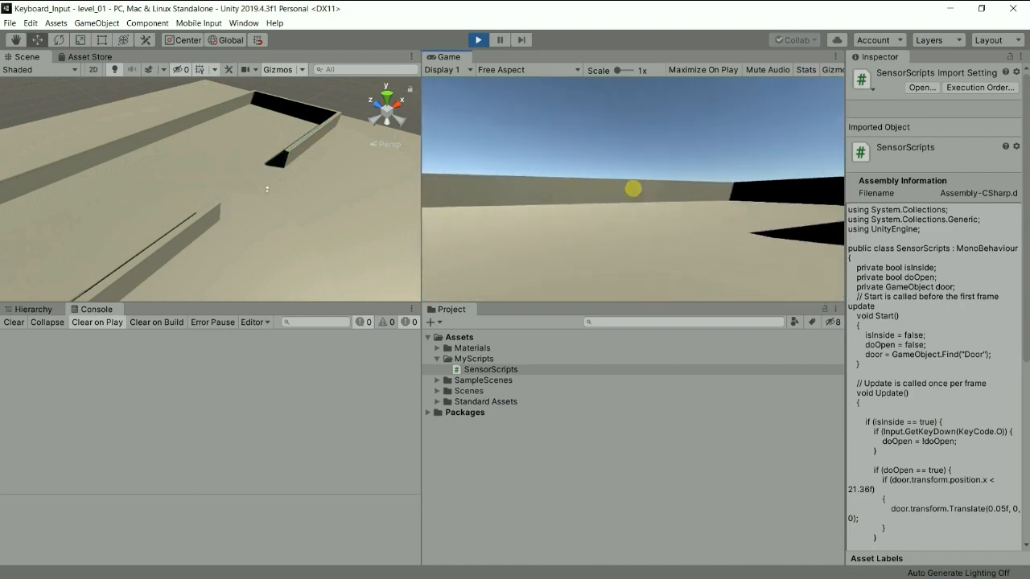
pyautogui.press('o')
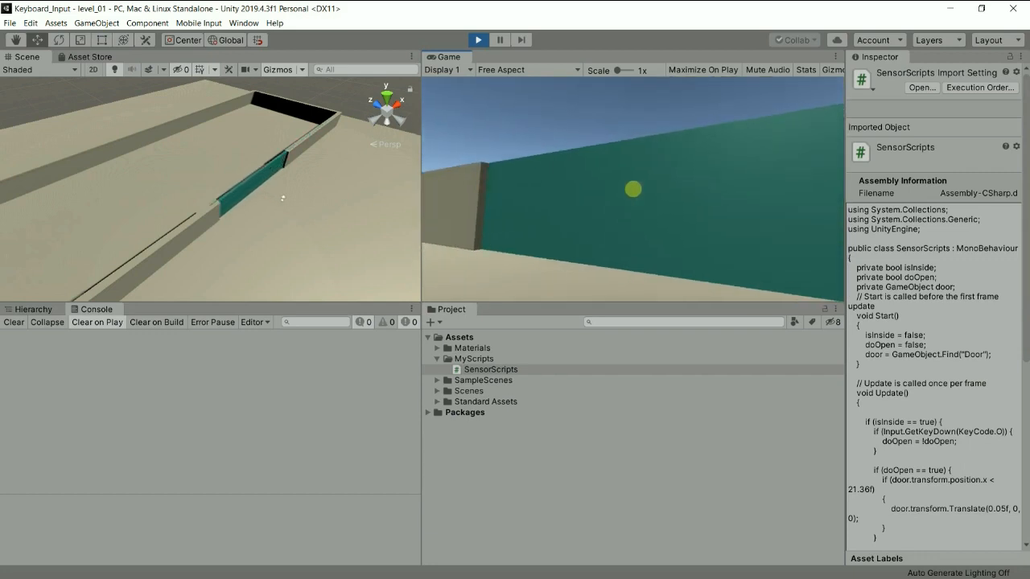
pyautogui.press('w')
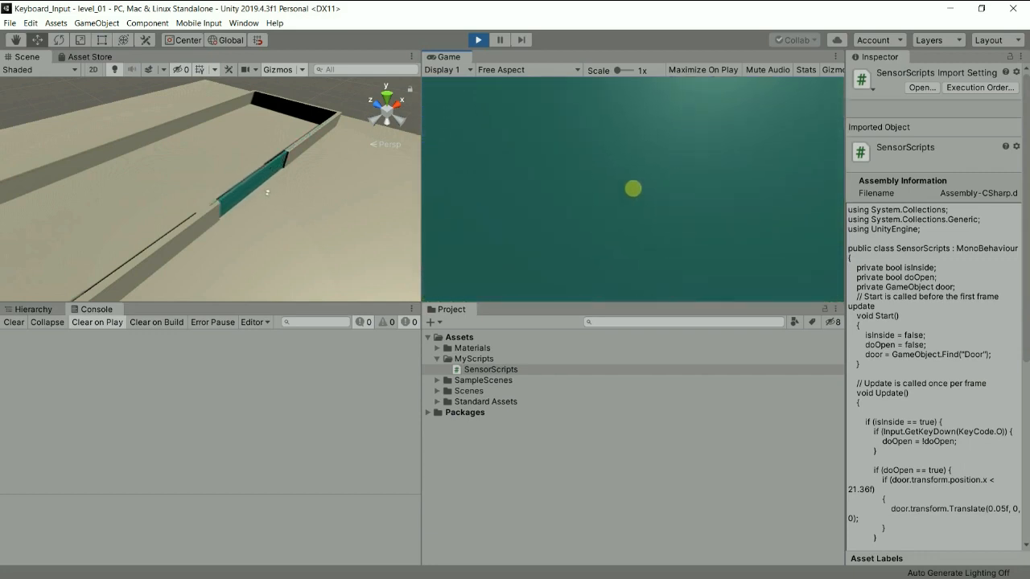
pyautogui.press('super')
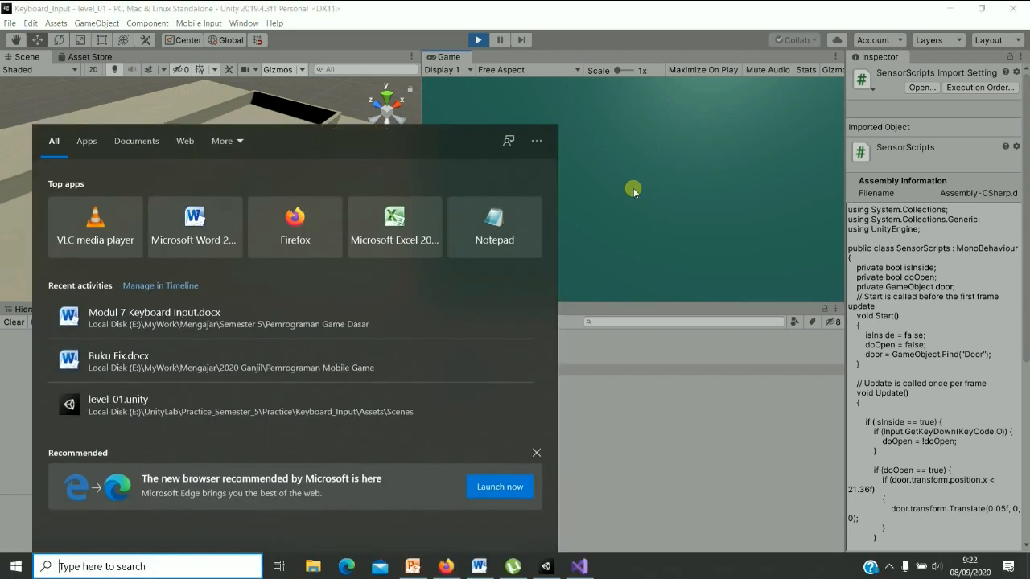
pyautogui.press('super')
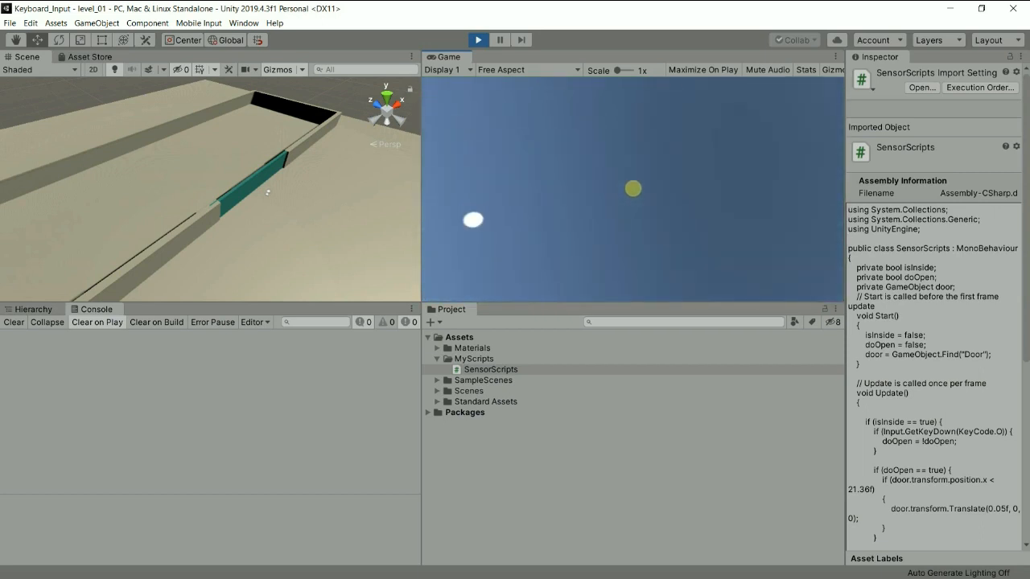
pyautogui.hotkey('ctrl', 'p')
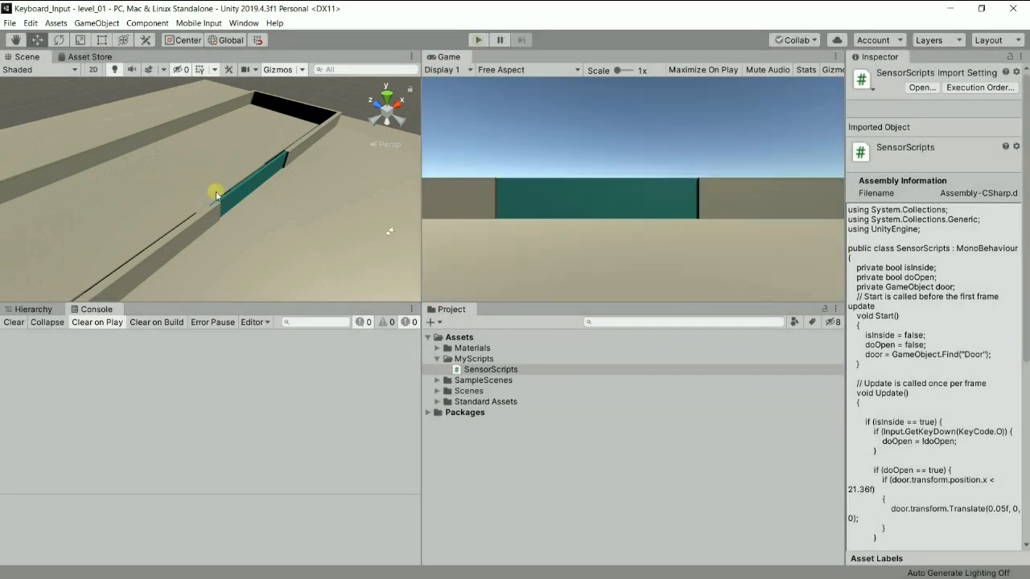
# Start a new 3D project with its location set to E:\UnityLab\Practice_Semester_5\Video.
pyautogui.click(10, 23)
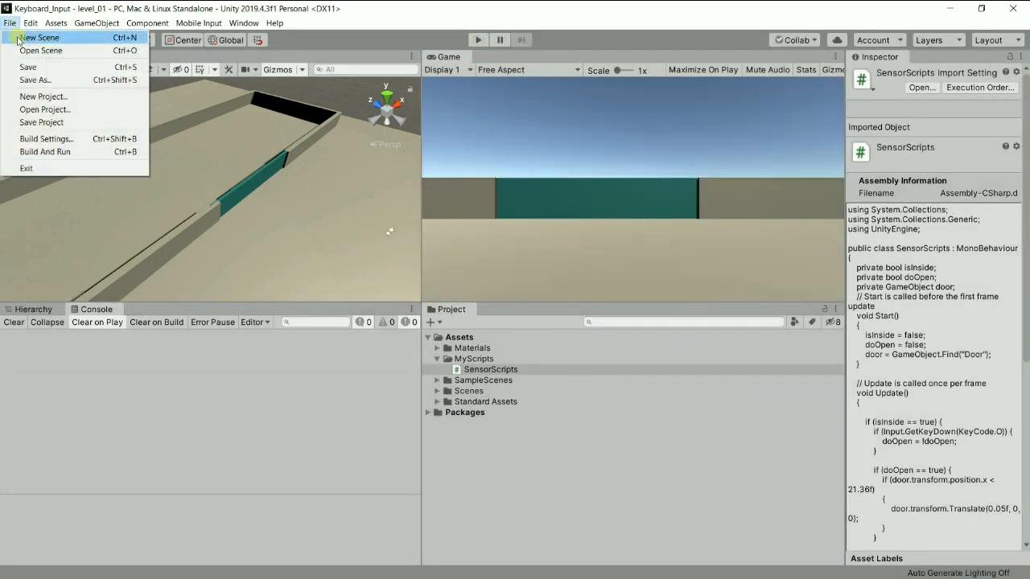
pyautogui.click(66, 96)
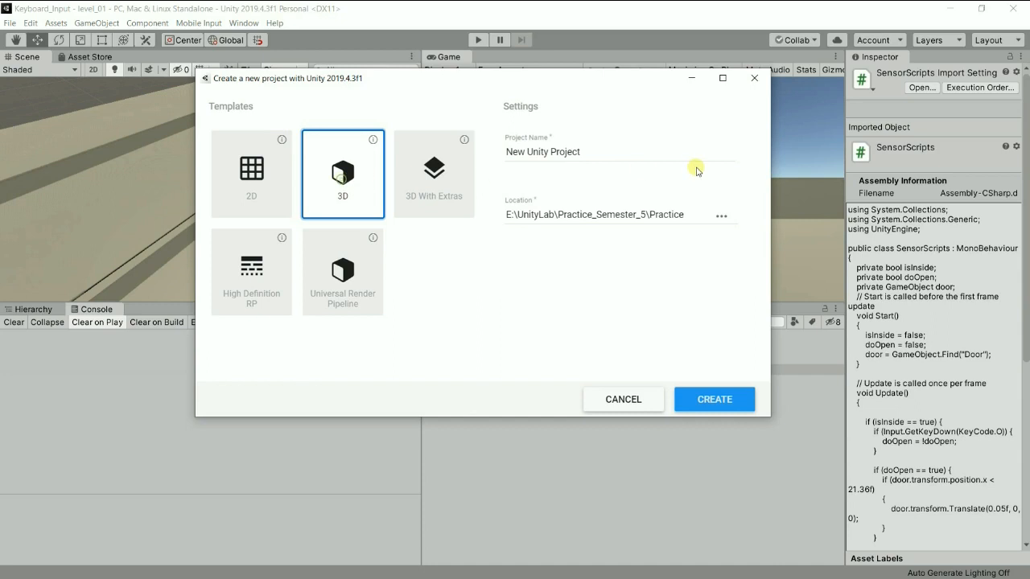
pyautogui.click(721, 218)
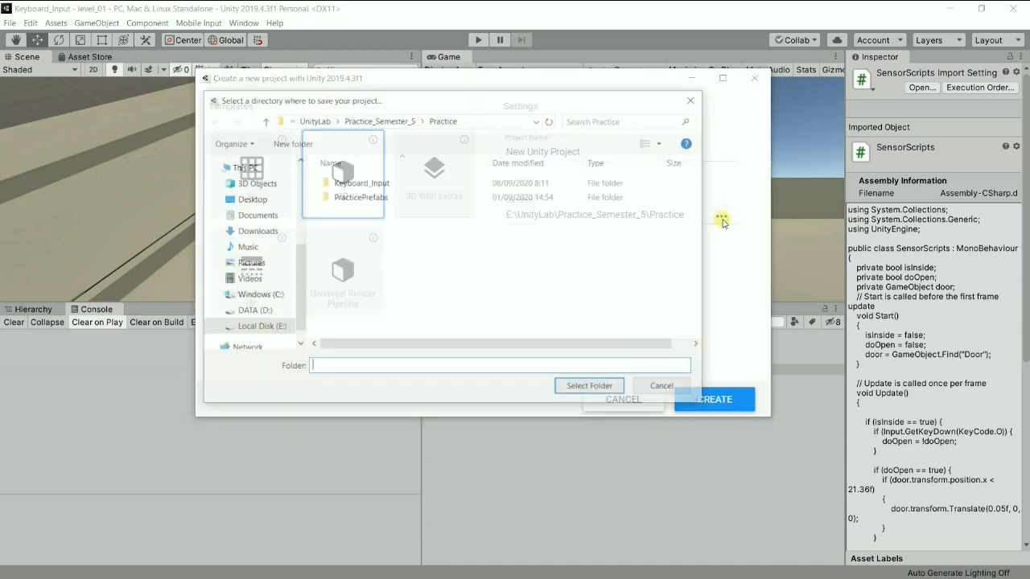
pyautogui.click(385, 120)
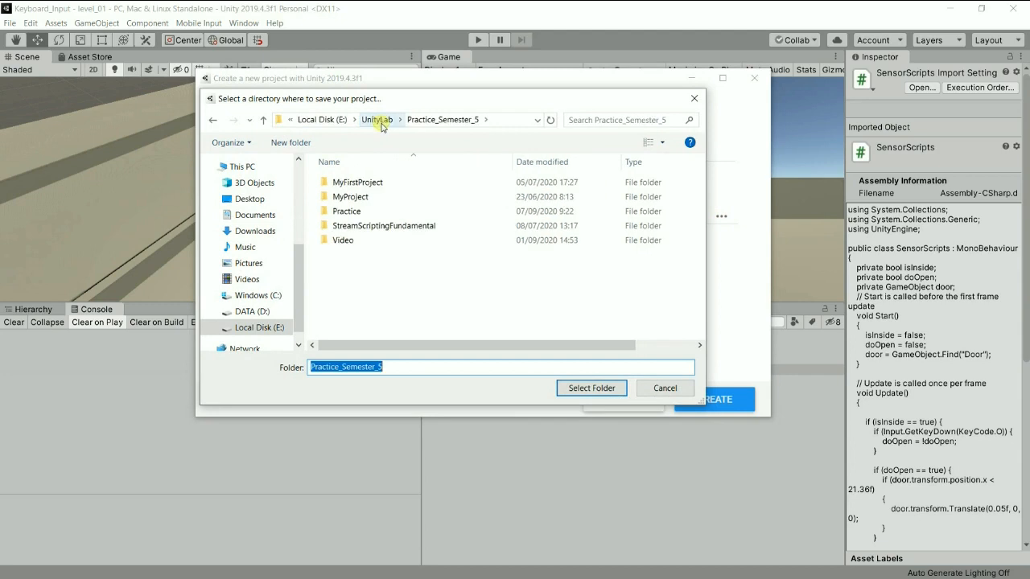
pyautogui.doubleClick(345, 241)
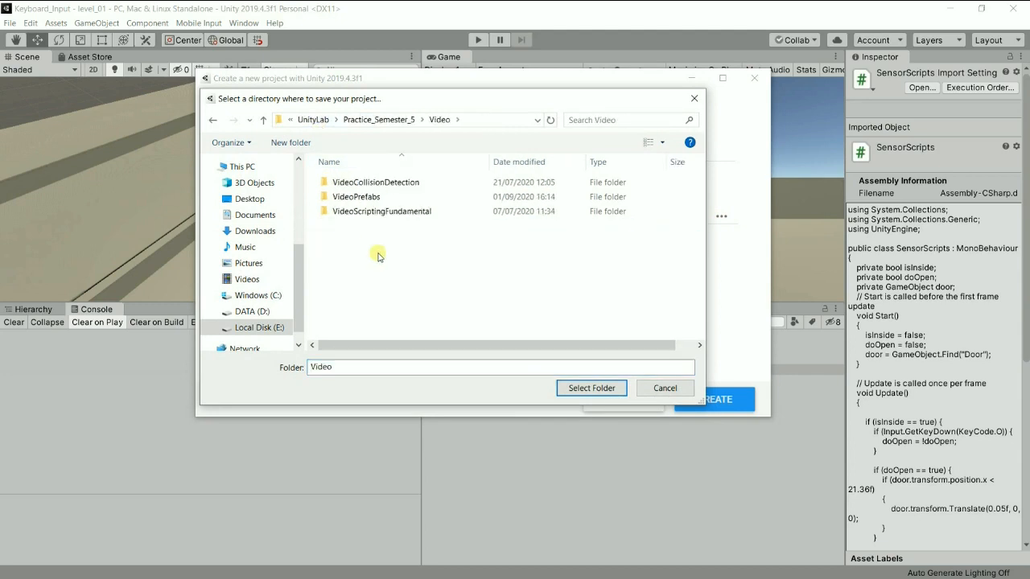
pyautogui.click(595, 390)
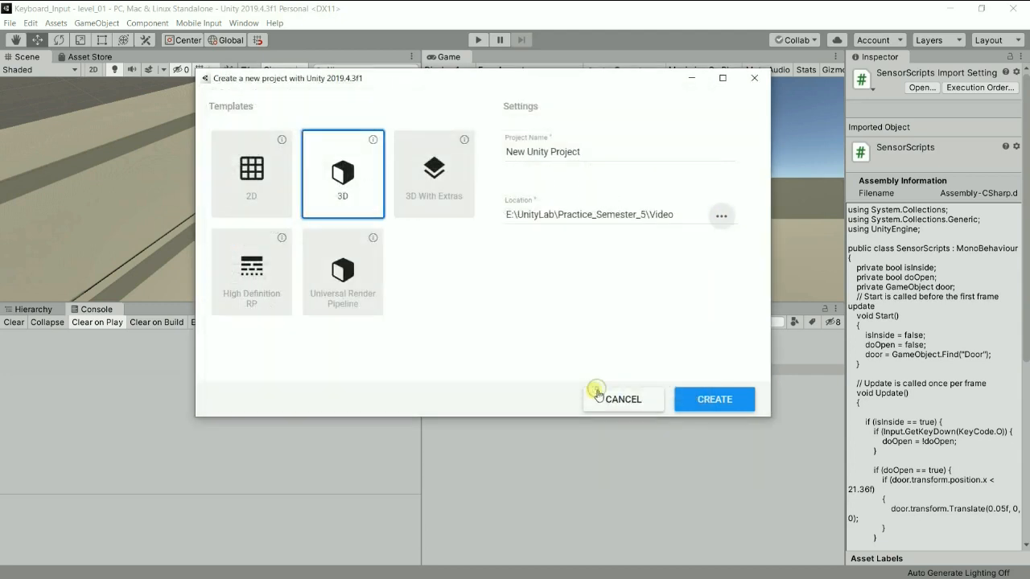
# Name the new project KeyboardInput and create it.
pyautogui.click(609, 152)
pyautogui.press('BackSpace')
pyautogui.press('BackSpace')
pyautogui.press('BackSpace')
pyautogui.press('BackSpace')
pyautogui.press('BackSpace')
pyautogui.press('BackSpace')
pyautogui.press('BackSpace')
pyautogui.press('BackSpace')
pyautogui.press('BackSpace')
pyautogui.press('BackSpace')
pyautogui.press('BackSpace')
pyautogui.press('BackSpace')
pyautogui.press('BackSpace')
pyautogui.press('BackSpace')
pyautogui.press('BackSpace')
pyautogui.press('BackSpace')
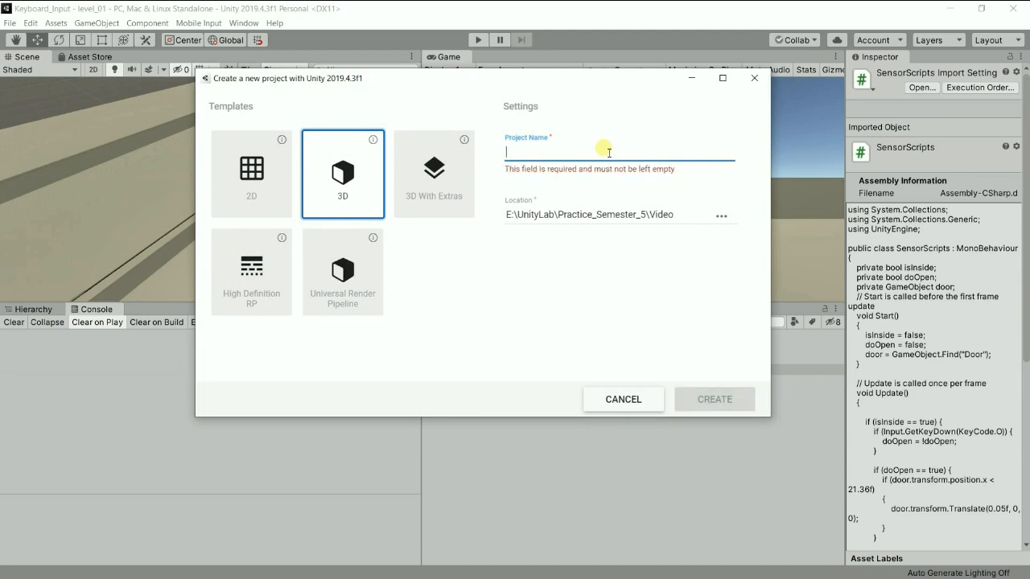
pyautogui.write('KeyboardInput')
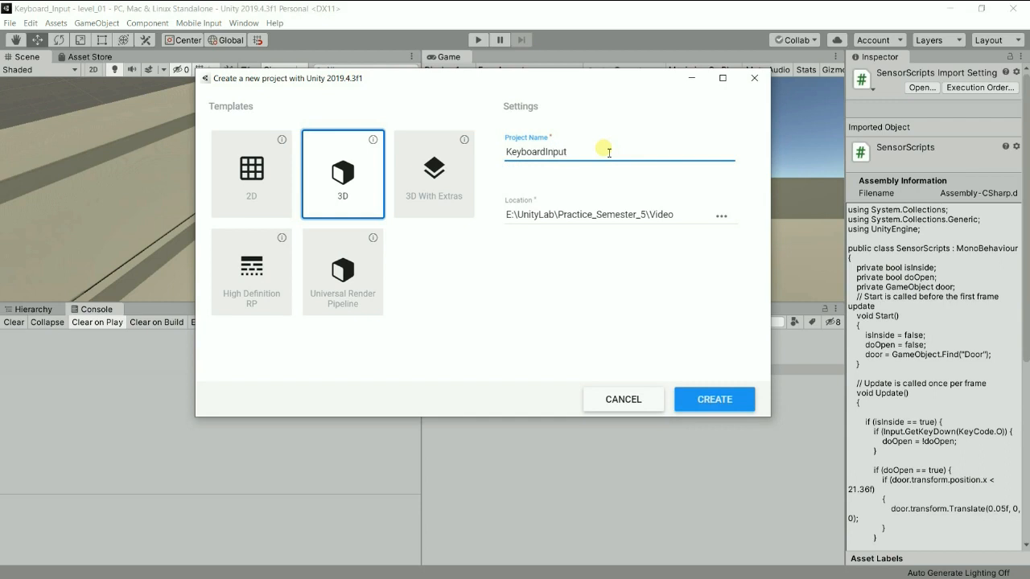
pyautogui.click(715, 403)
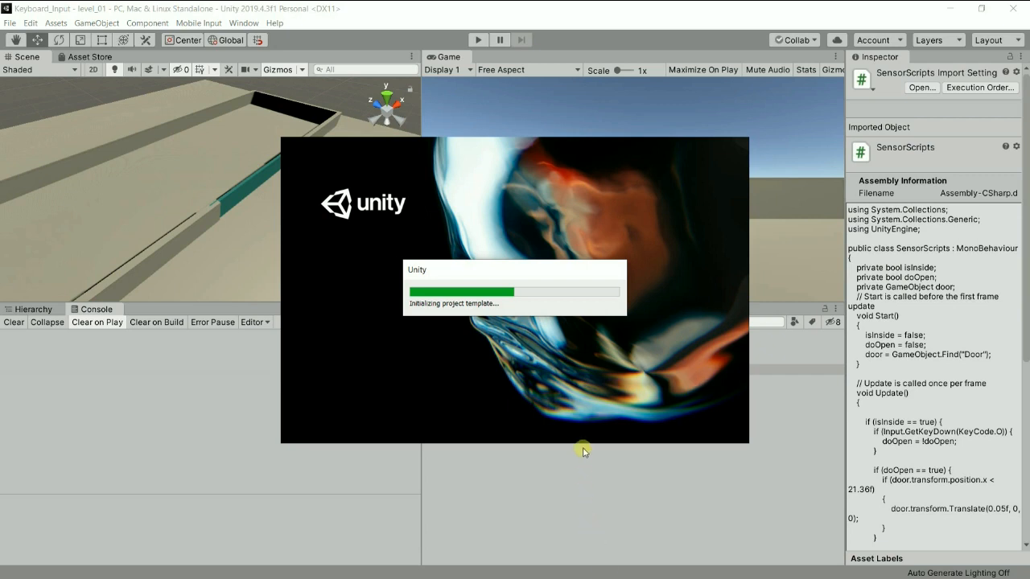
pyautogui.moveTo(745, 507); pyautogui.dragTo(751, 548)
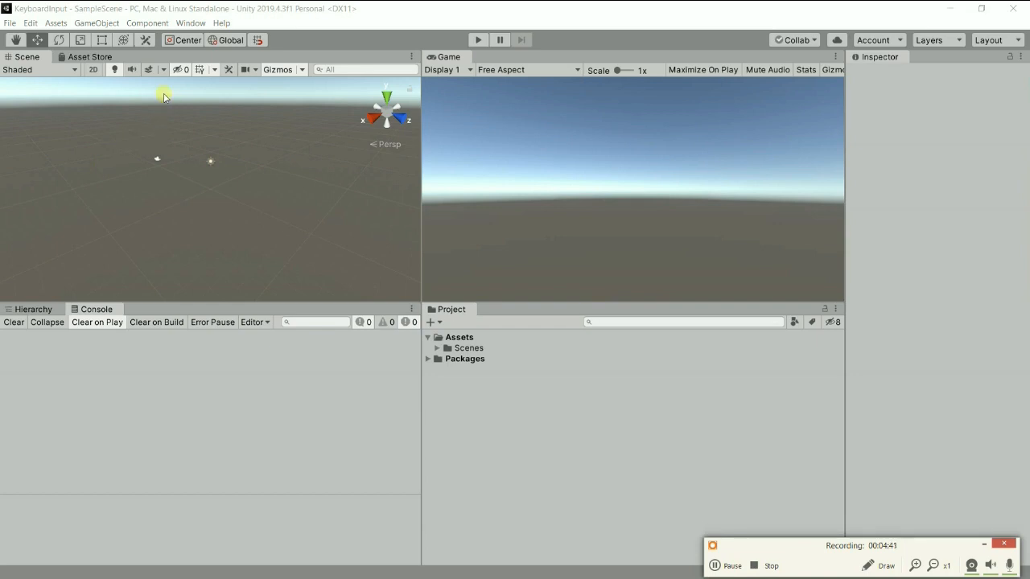
# Add a 3D cube to SampleScene.
pyautogui.click(98, 24)
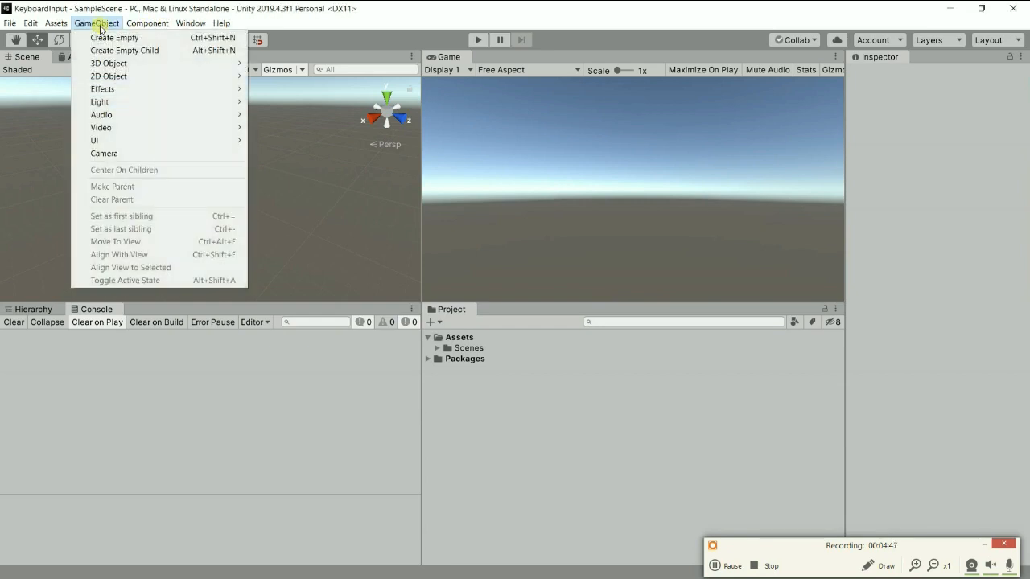
pyautogui.moveTo(133, 64)
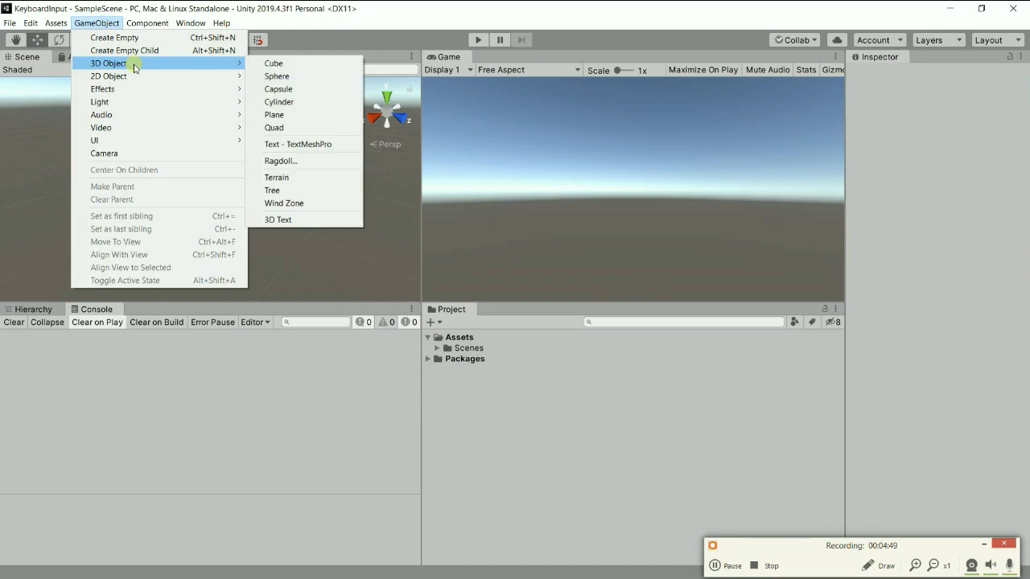
pyautogui.click(272, 62)
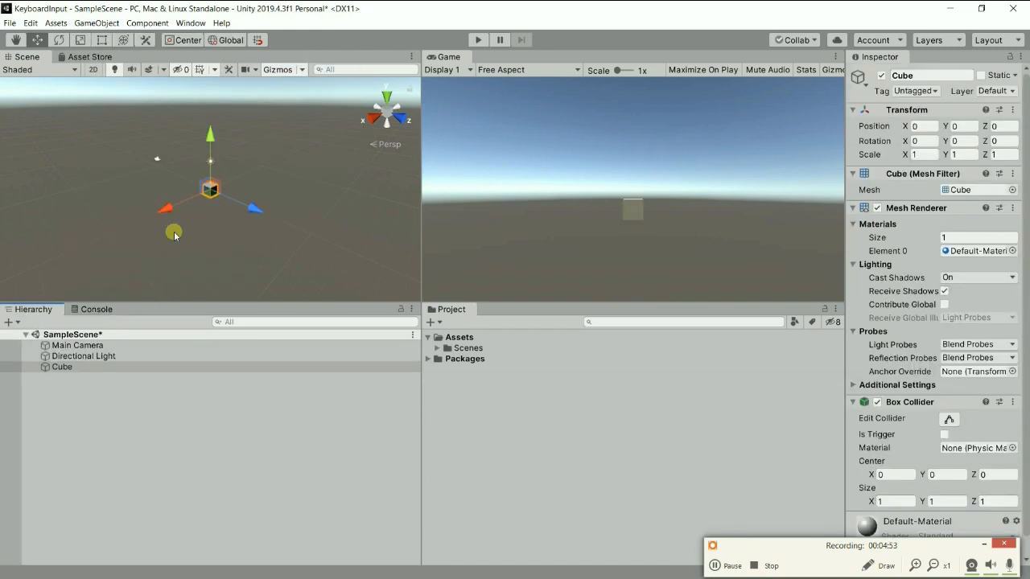
pyautogui.keyDown('alt'); pyautogui.moveTo(166, 209); pyautogui.dragTo(506, 182); pyautogui.keyUp('alt')
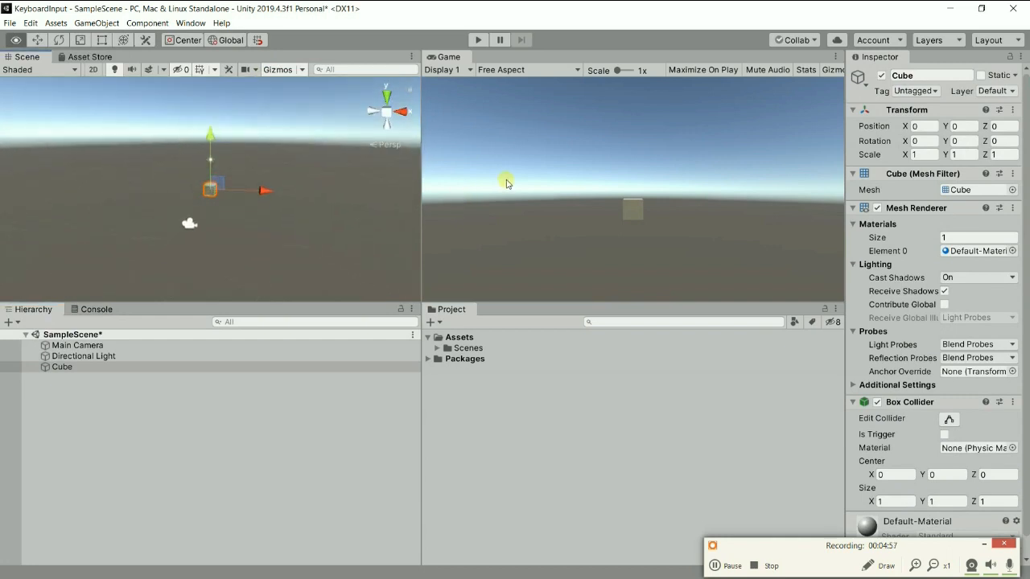
pyautogui.scroll(8, 276, 178)
pyautogui.scroll(-3, 278, 183)
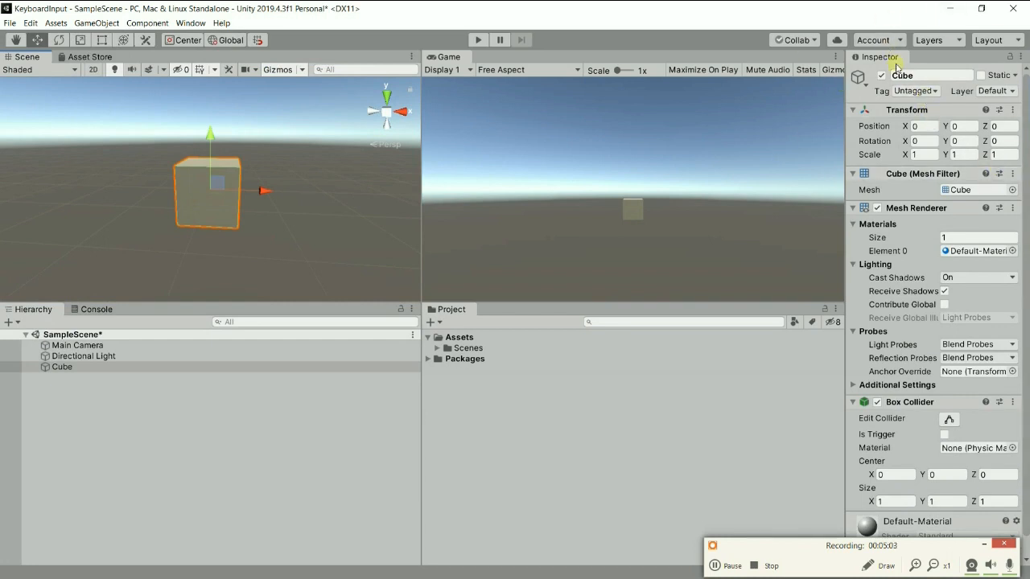
# Set the cube's scale to 100 on X and 100 on Z to make a flat floor.
pyautogui.click(918, 154)
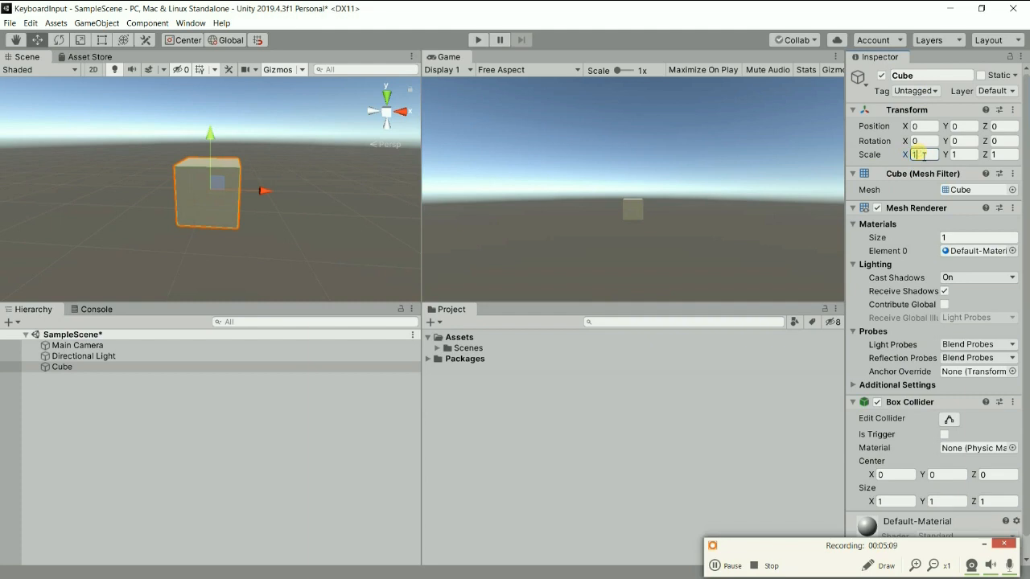
pyautogui.press('BackSpace')
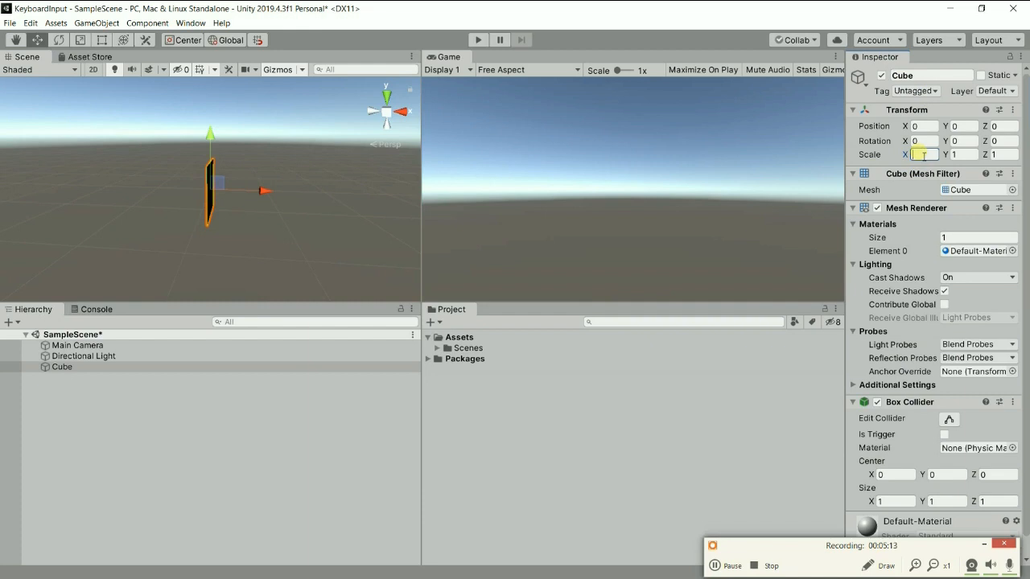
pyautogui.write('100')
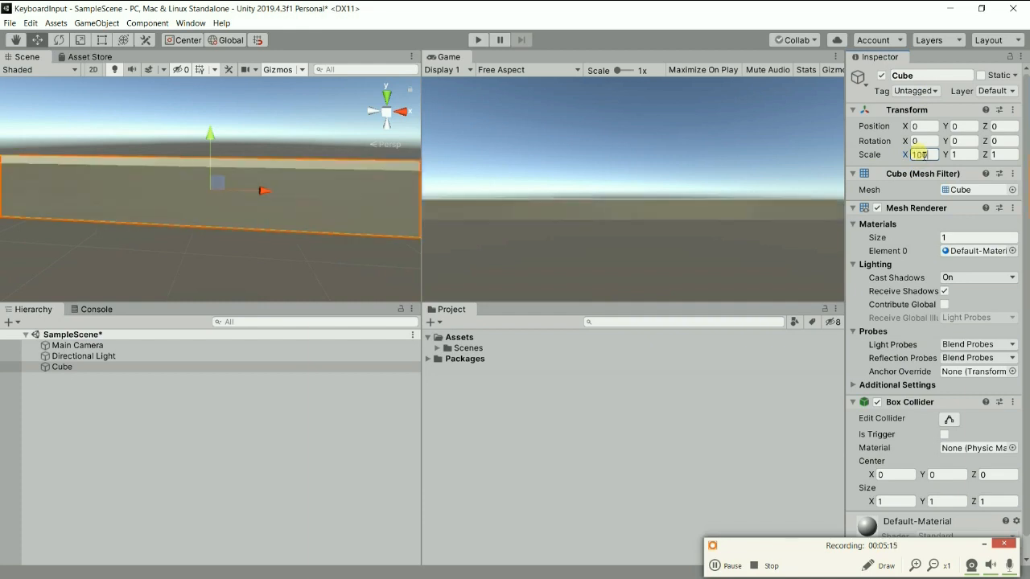
pyautogui.click(1005, 156)
pyautogui.write('100')
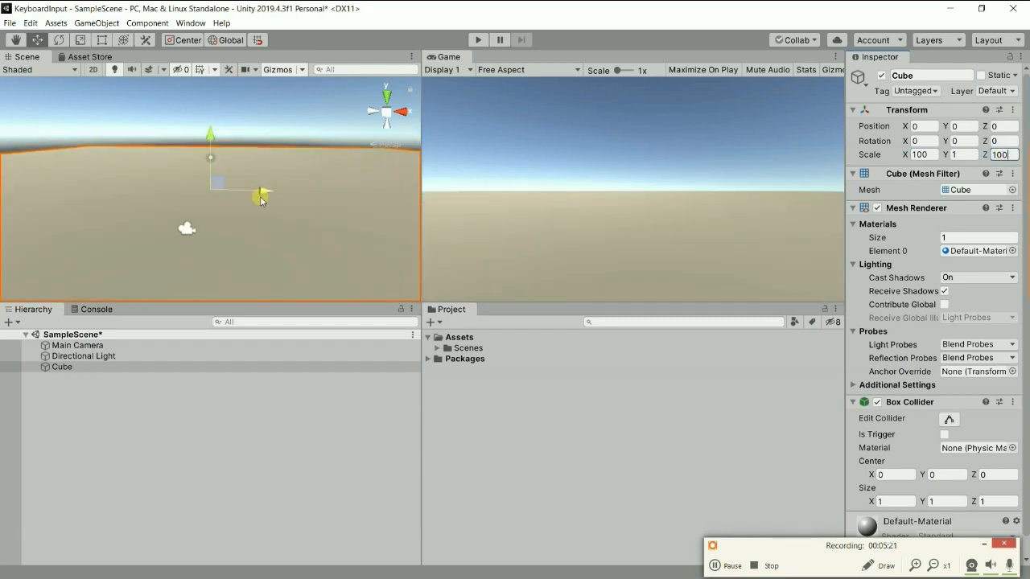
# Examine the enlarged floor cube in the scene from above and at different viewing angles.
pyautogui.moveTo(260, 201); pyautogui.dragTo(273, 157, button='middle')
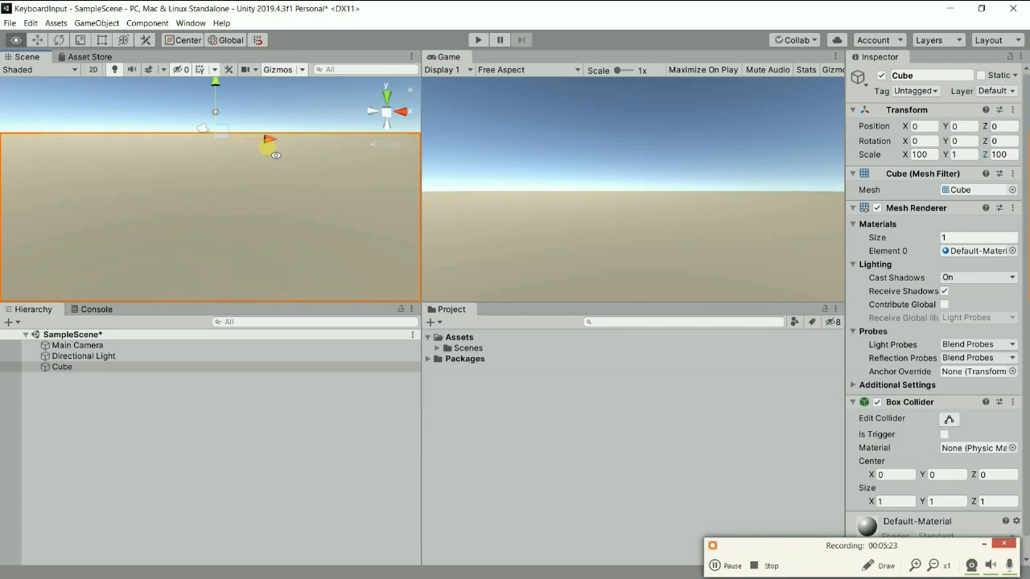
pyautogui.keyDown('alt'); pyautogui.moveTo(270, 145); pyautogui.dragTo(270, 233); pyautogui.keyUp('alt')
pyautogui.scroll(-5, 271, 198)
pyautogui.moveTo(275, 195); pyautogui.dragTo(283, 182, button='middle')
pyautogui.keyDown('alt'); pyautogui.moveTo(269, 227); pyautogui.dragTo(283, 207); pyautogui.keyUp('alt')
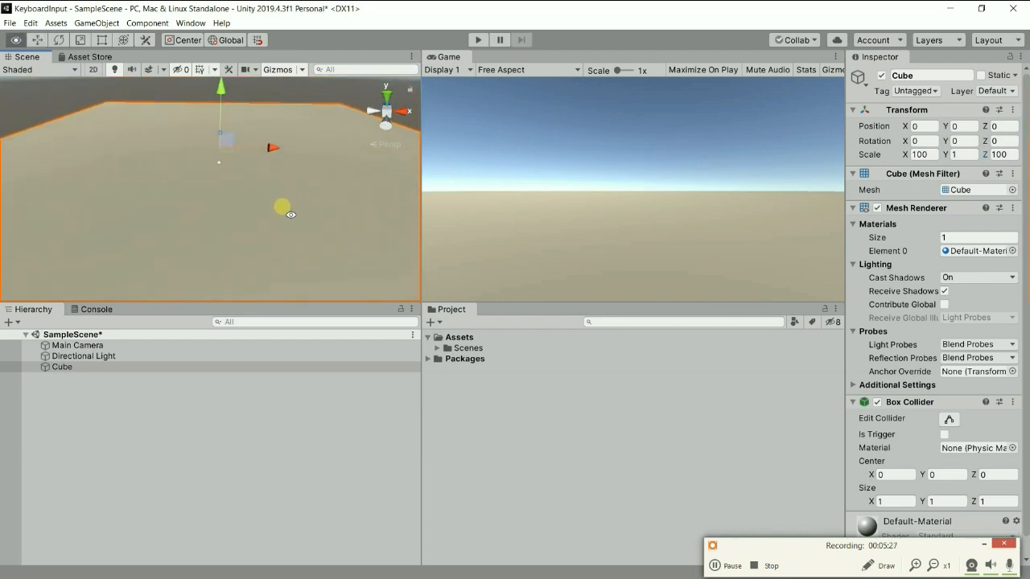
pyautogui.moveTo(265, 223); pyautogui.dragTo(272, 201, button='middle')
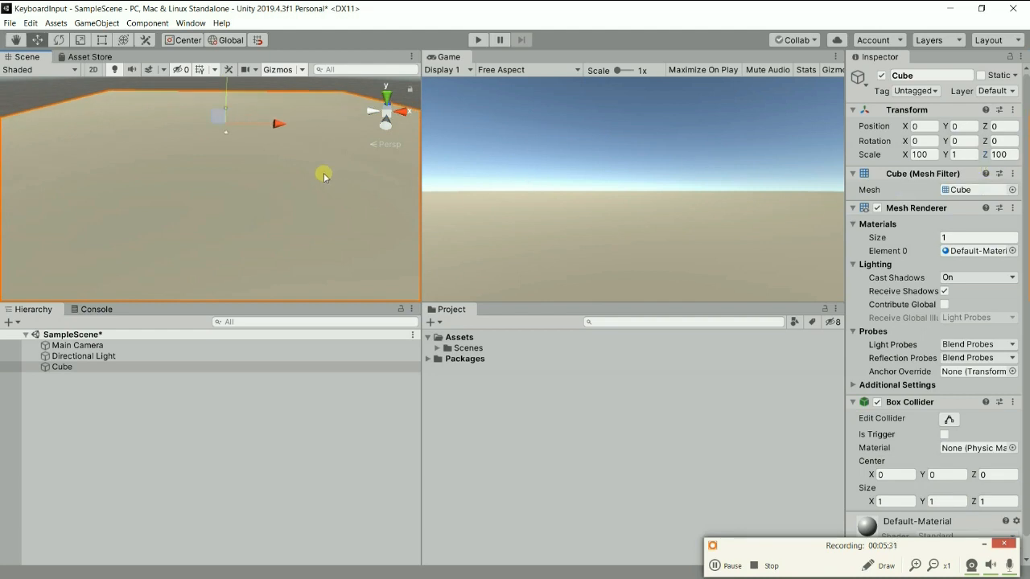
pyautogui.moveTo(283, 194)
pyautogui.keyDown('alt'); pyautogui.mouseDown()
pyautogui.moveTo(281, 172)
pyautogui.moveTo(271, 210)
pyautogui.moveTo(274, 197)
pyautogui.mouseUp(); pyautogui.keyUp('alt')
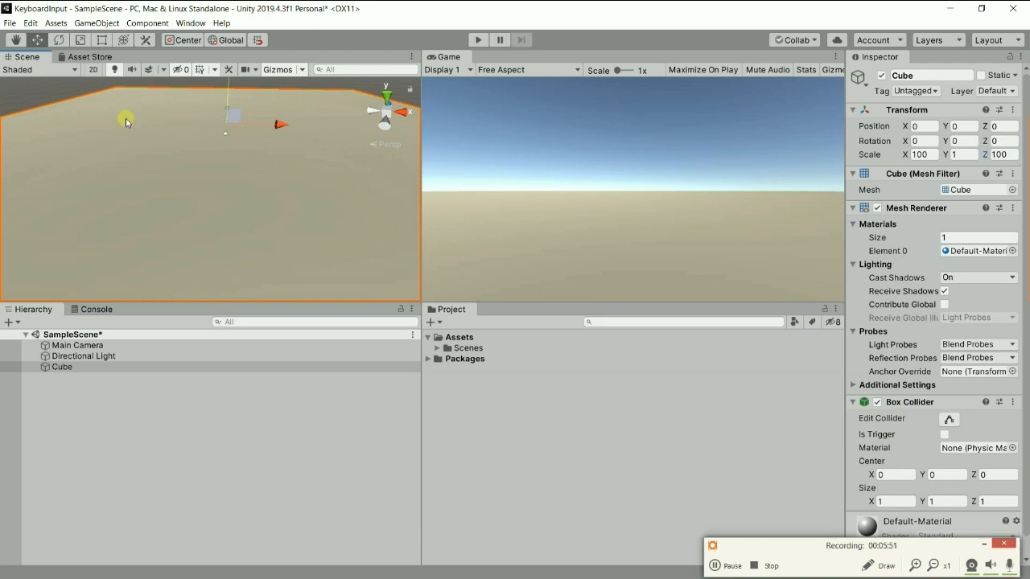
# Add a second 3D cube to the scene and rename it Wall.
pyautogui.click(82, 24)
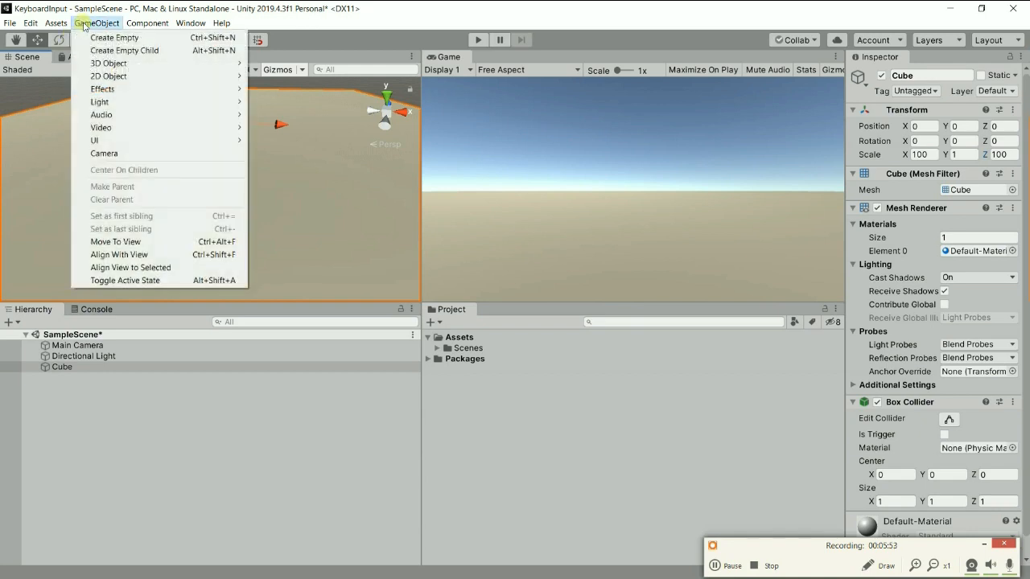
pyautogui.moveTo(113, 62)
pyautogui.click(278, 64)
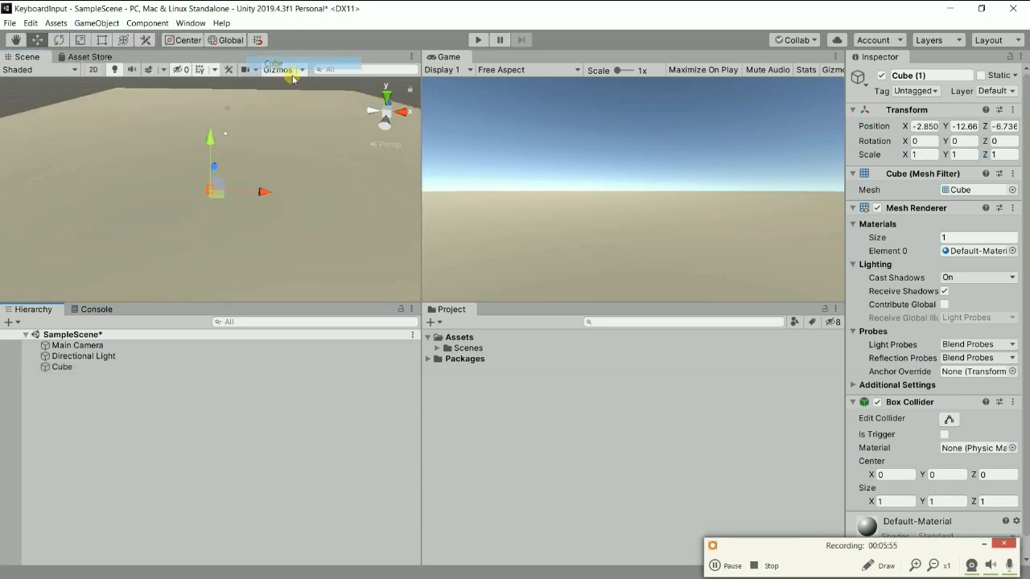
pyautogui.click(946, 74)
pyautogui.write('W')
pyautogui.press('Return')
# Raise the Wall to about Y 0.9 and, in top view, move it along Z to about -20.9.
pyautogui.moveTo(211, 135); pyautogui.dragTo(234, 85)
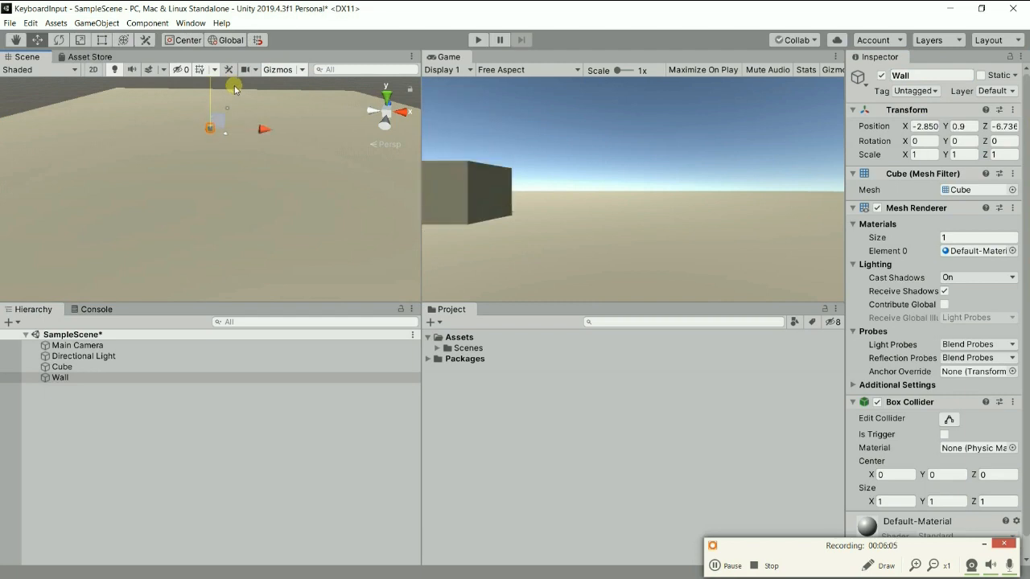
pyautogui.rightClick(382, 115)
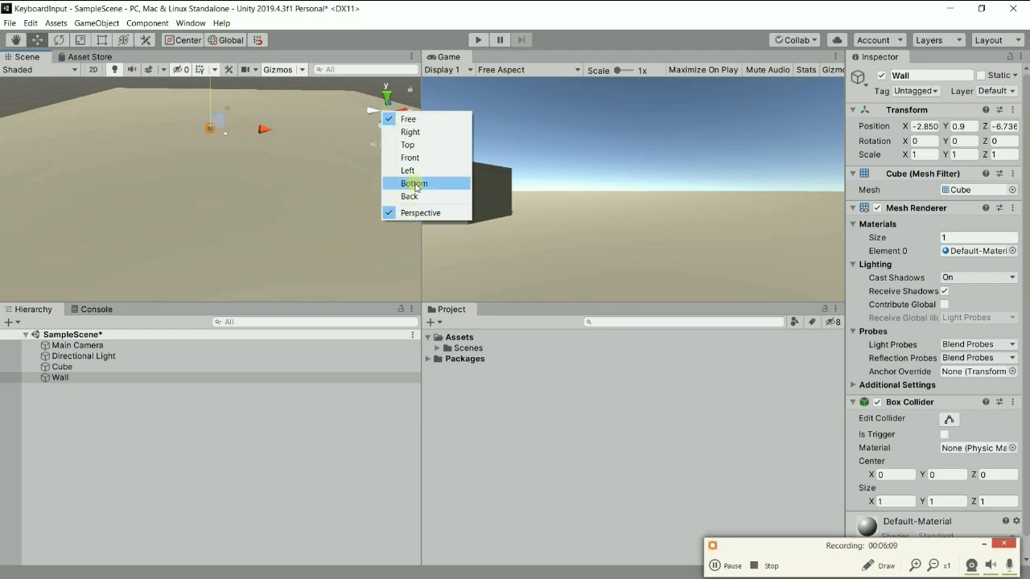
pyautogui.click(423, 148)
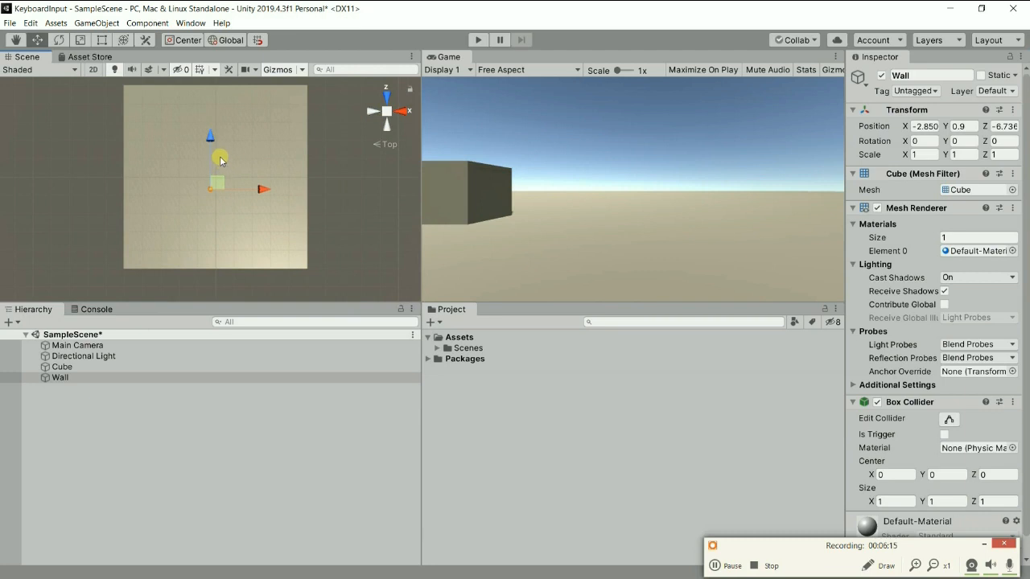
pyautogui.moveTo(212, 140); pyautogui.dragTo(214, 200)
# Frame the Wall up close, raise it to about Y 1.045 and set its X scale to 30.
pyautogui.click(58, 368)
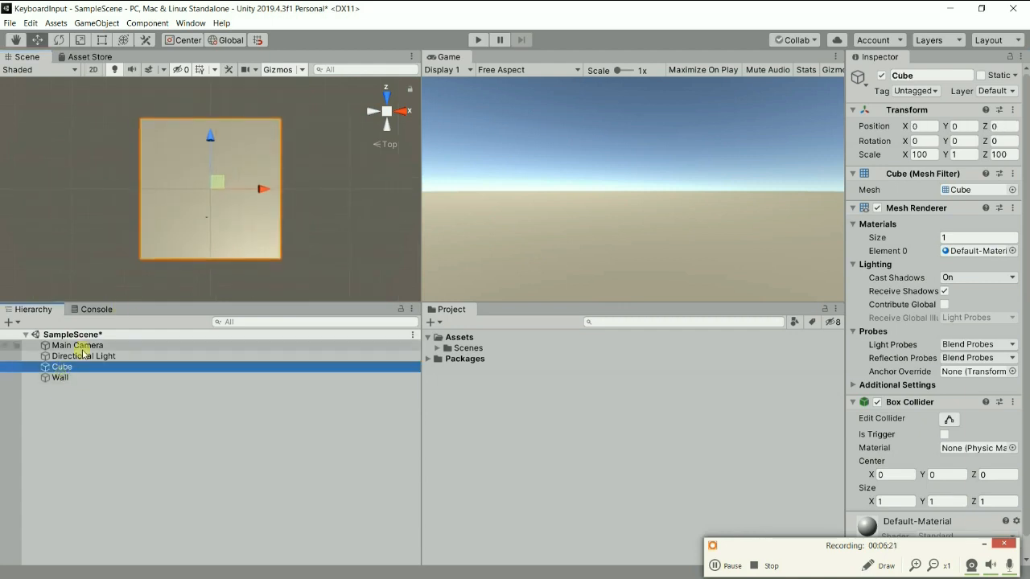
pyautogui.doubleClick(66, 380)
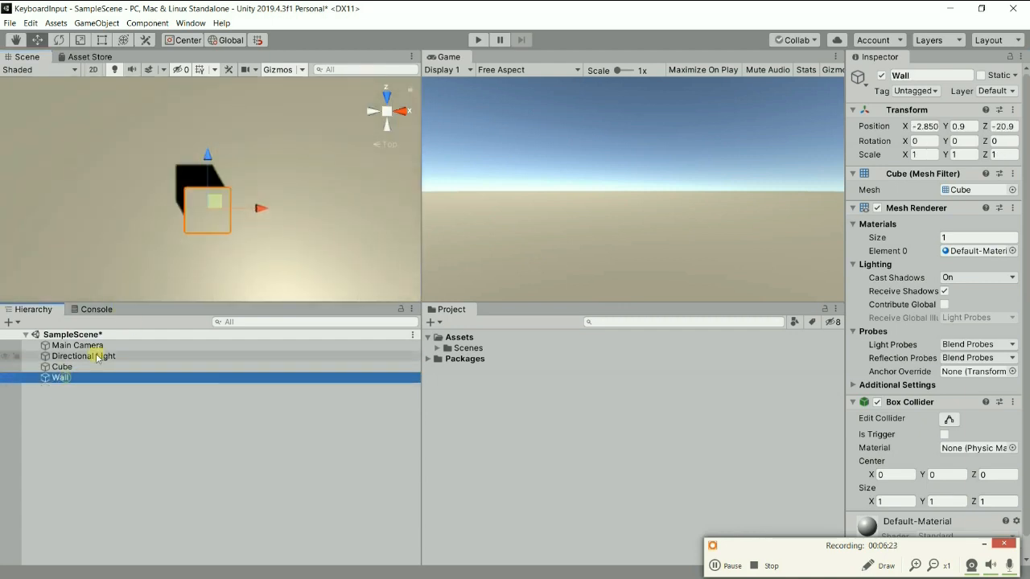
pyautogui.keyDown('alt'); pyautogui.moveTo(230, 252); pyautogui.dragTo(301, 528); pyautogui.keyUp('alt')
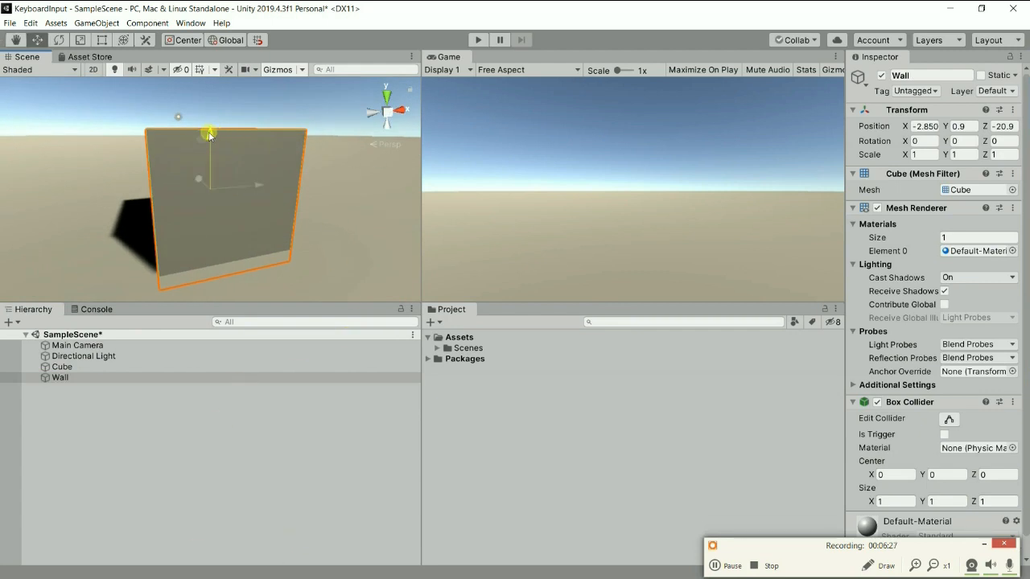
pyautogui.moveTo(209, 129); pyautogui.dragTo(209, 111)
pyautogui.click(930, 155)
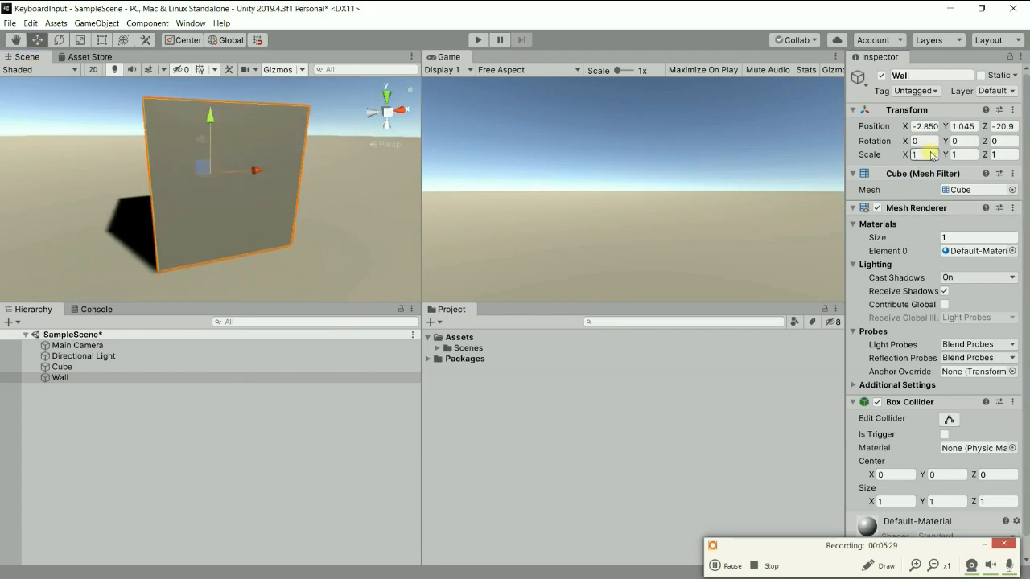
pyautogui.write('30')
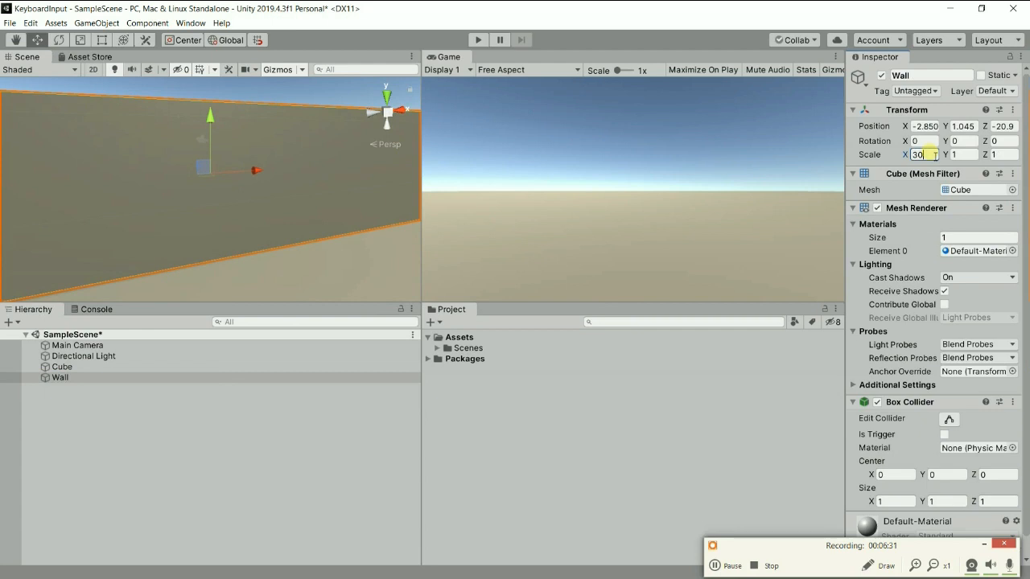
# Lower the Wall slightly towards the floor and set its Y position to 1.
pyautogui.scroll(-6, 347, 161)
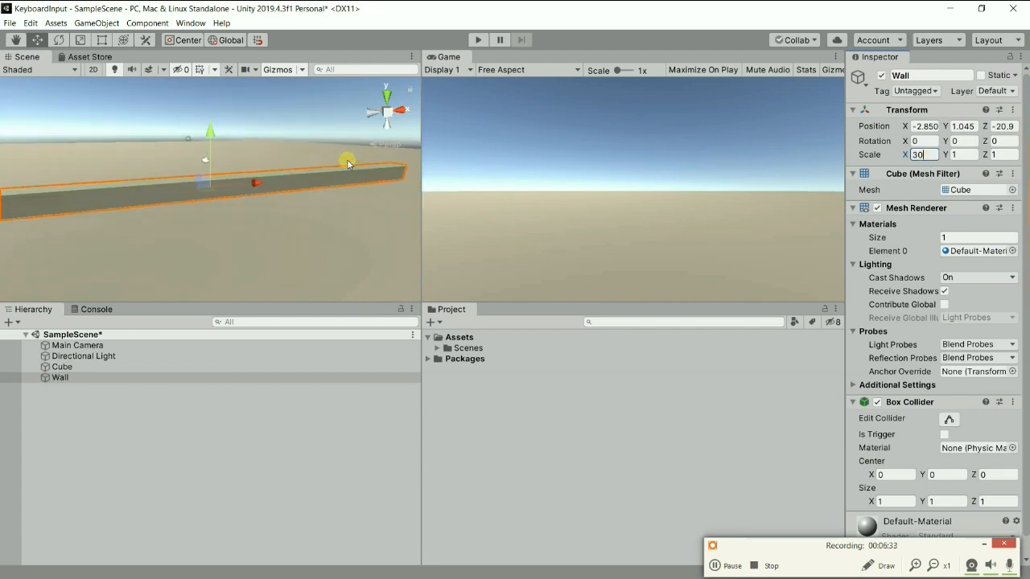
pyautogui.scroll(5, 342, 168)
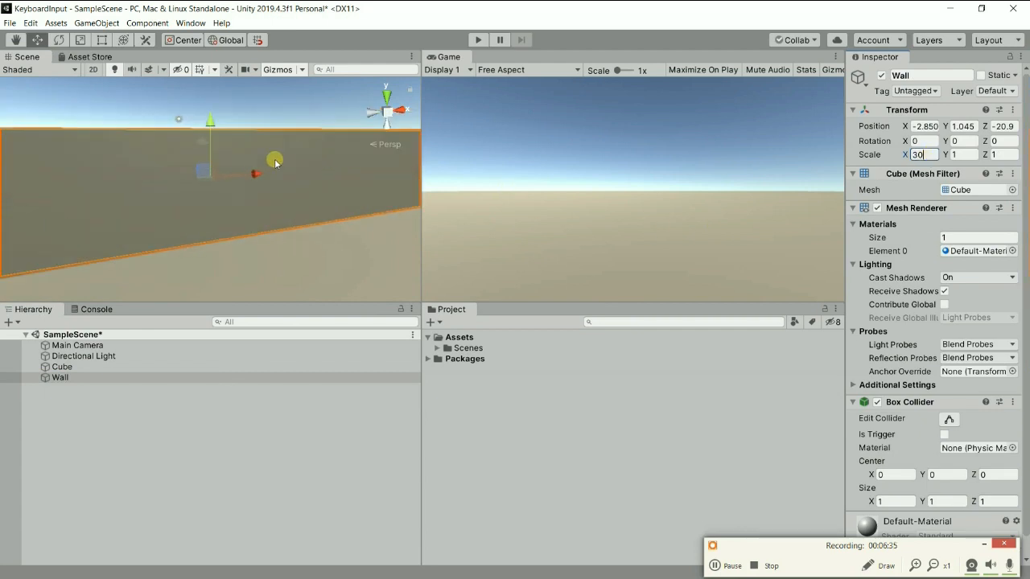
pyautogui.moveTo(210, 119)
pyautogui.mouseDown()
pyautogui.moveTo(207, 101)
pyautogui.moveTo(208, 127)
pyautogui.mouseUp()
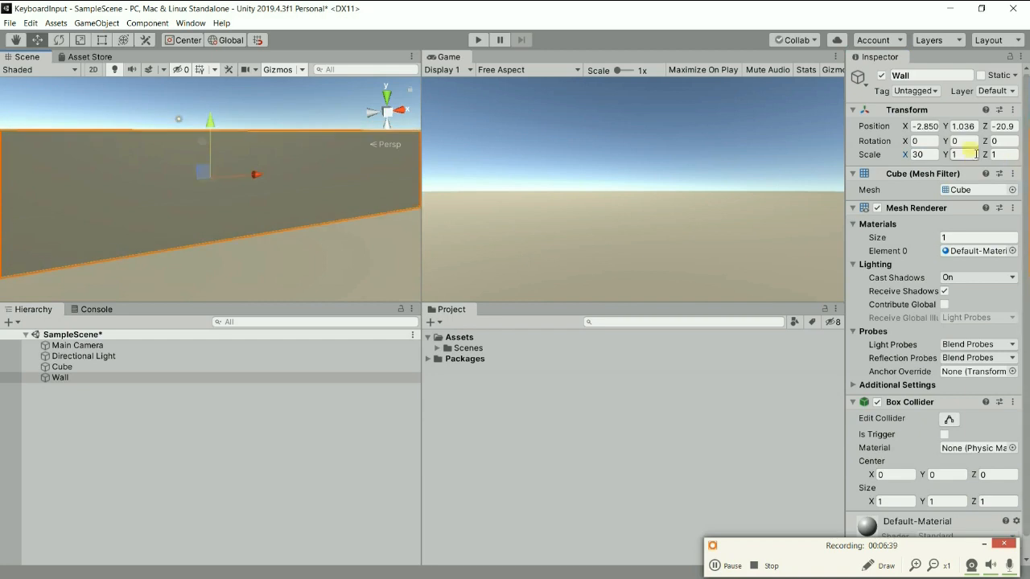
pyautogui.click(974, 128)
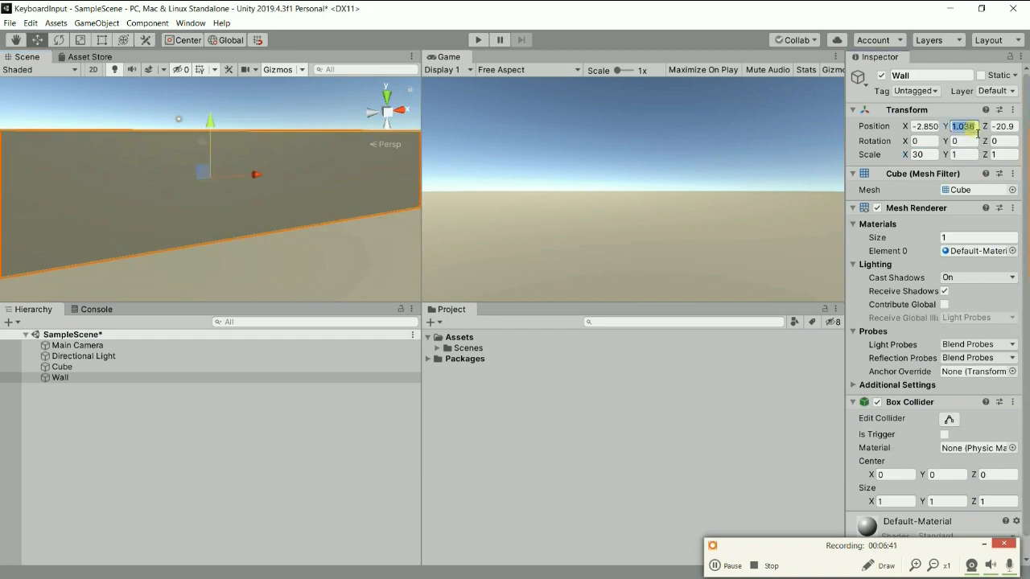
pyautogui.write('1')
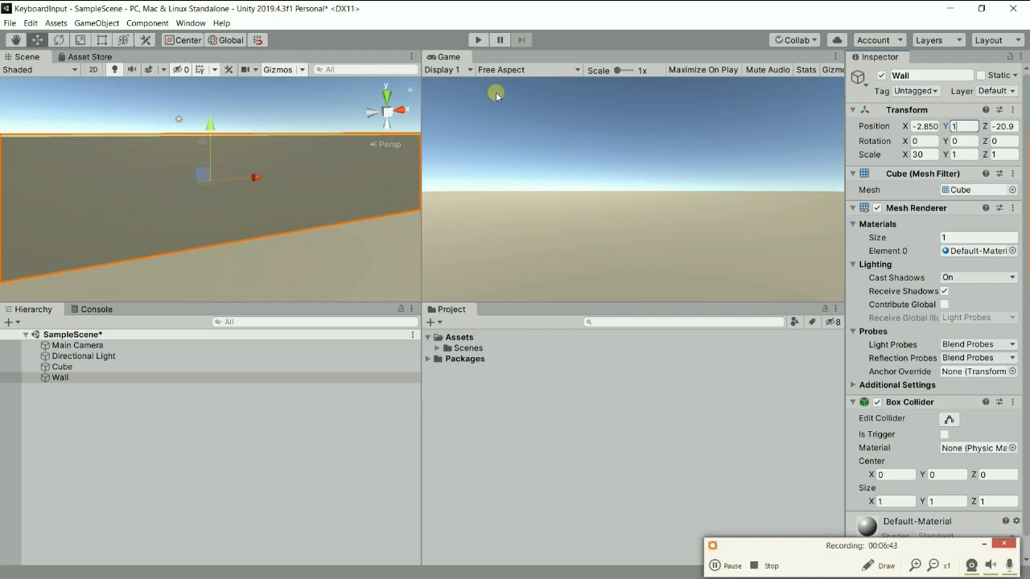
# In top view, move the Wall across the floor to about Z -8.3 and set its X position to -20.
pyautogui.rightClick(392, 116)
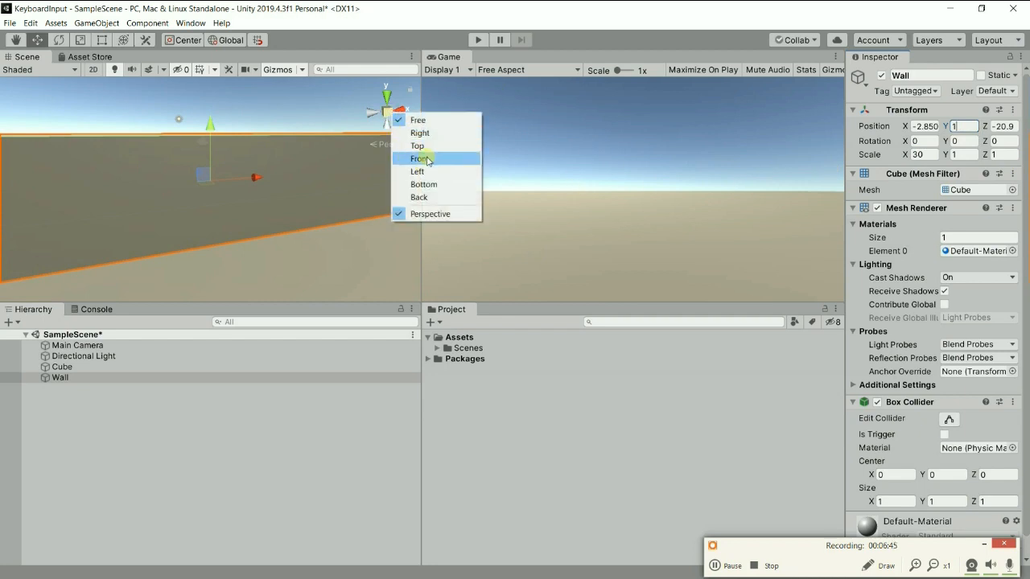
pyautogui.click(426, 148)
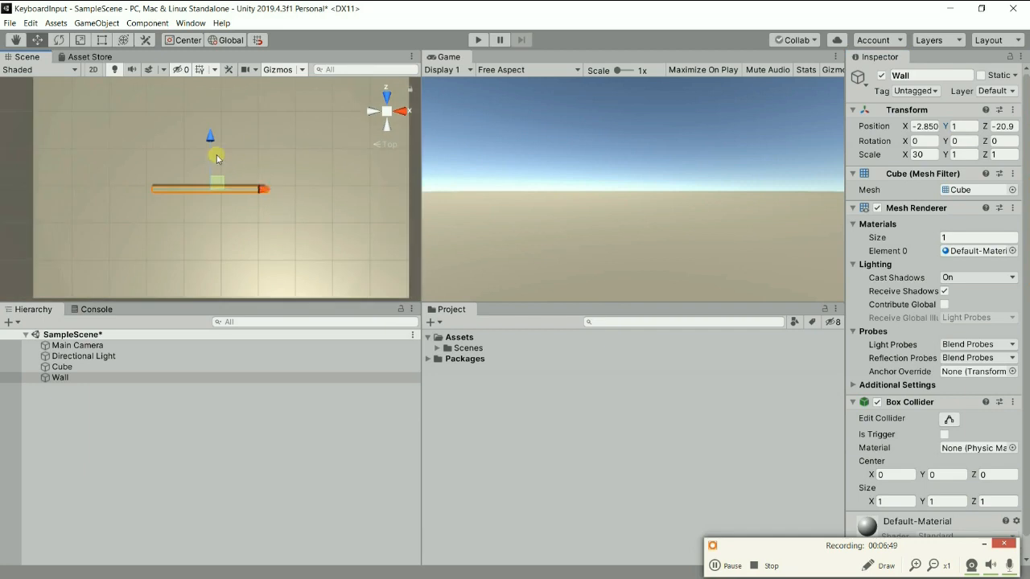
pyautogui.moveTo(211, 135); pyautogui.dragTo(226, 71)
pyautogui.moveTo(252, 132); pyautogui.dragTo(292, 180, button='middle')
pyautogui.moveTo(240, 104); pyautogui.dragTo(239, 120)
pyautogui.moveTo(297, 171); pyautogui.dragTo(229, 177)
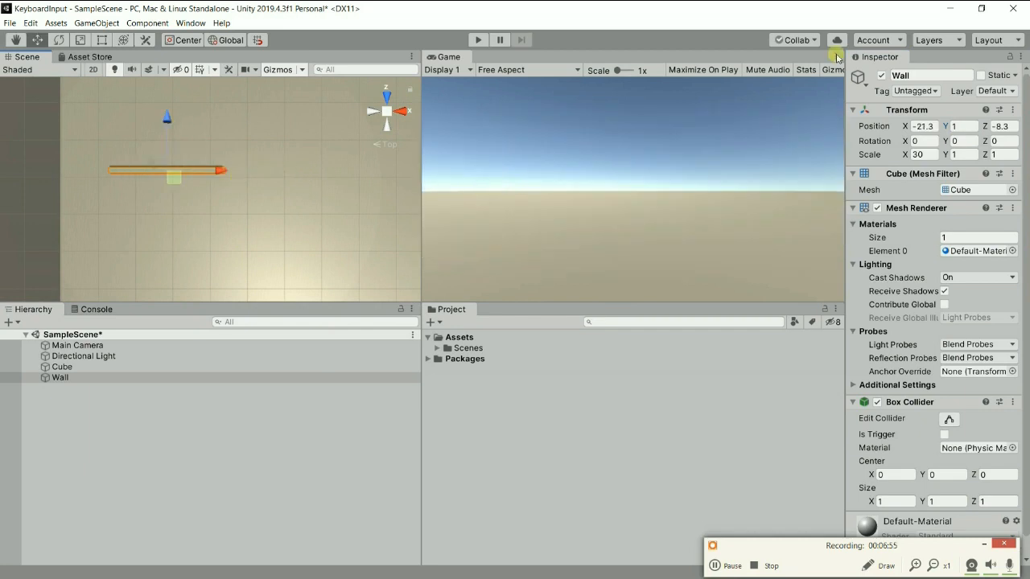
pyautogui.click(934, 132)
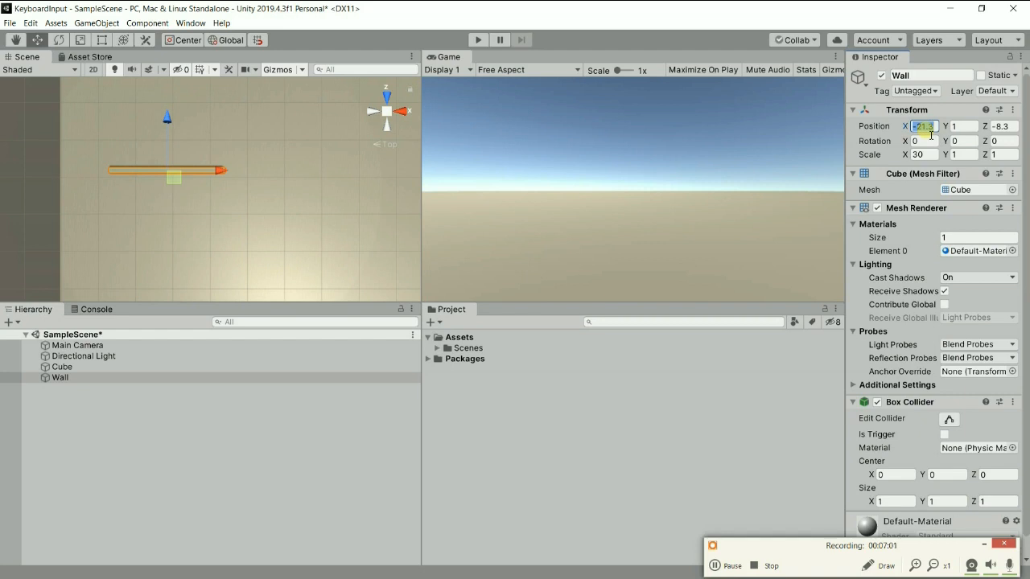
pyautogui.write('-20')
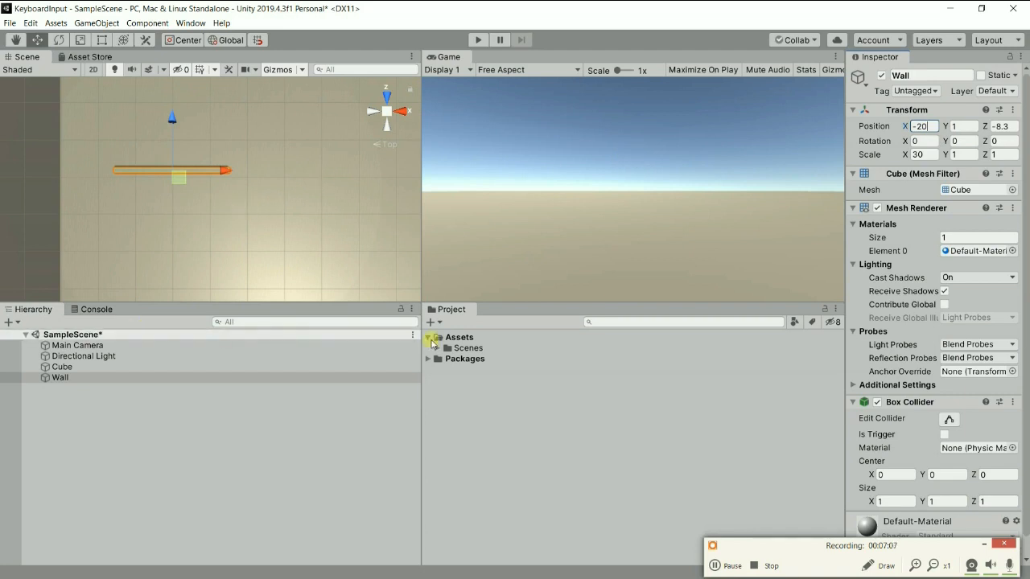
# Set the Wall's Y scale to 4 to make it taller.
pyautogui.keyDown('alt'); pyautogui.moveTo(174, 220); pyautogui.dragTo(212, 499); pyautogui.keyUp('alt')
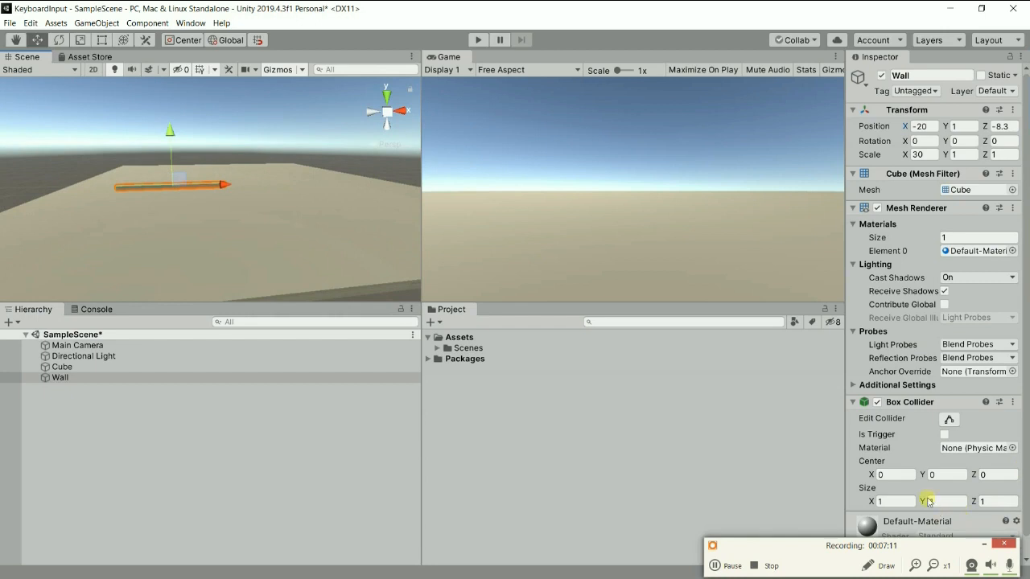
pyautogui.click(976, 155)
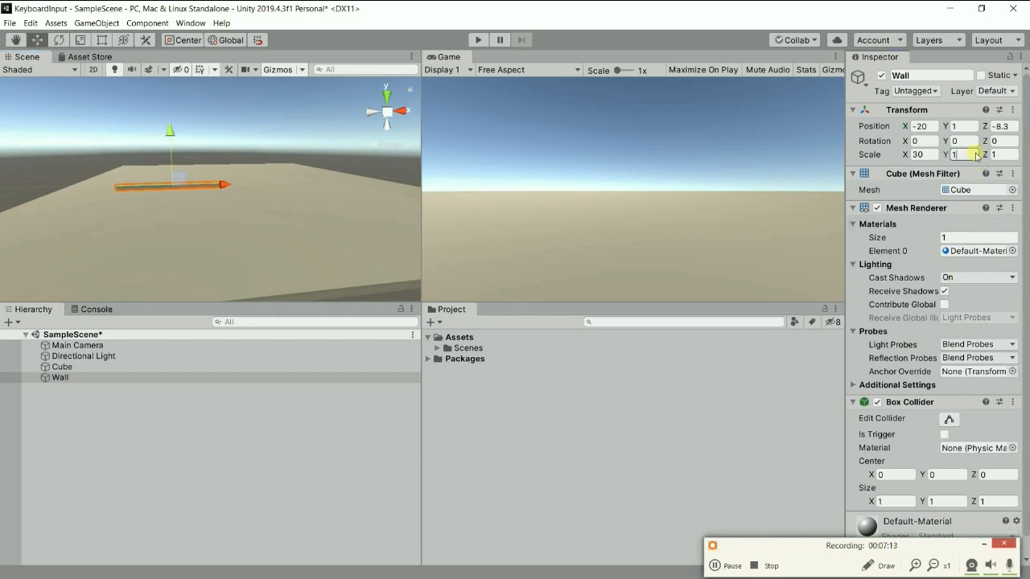
pyautogui.write('44')
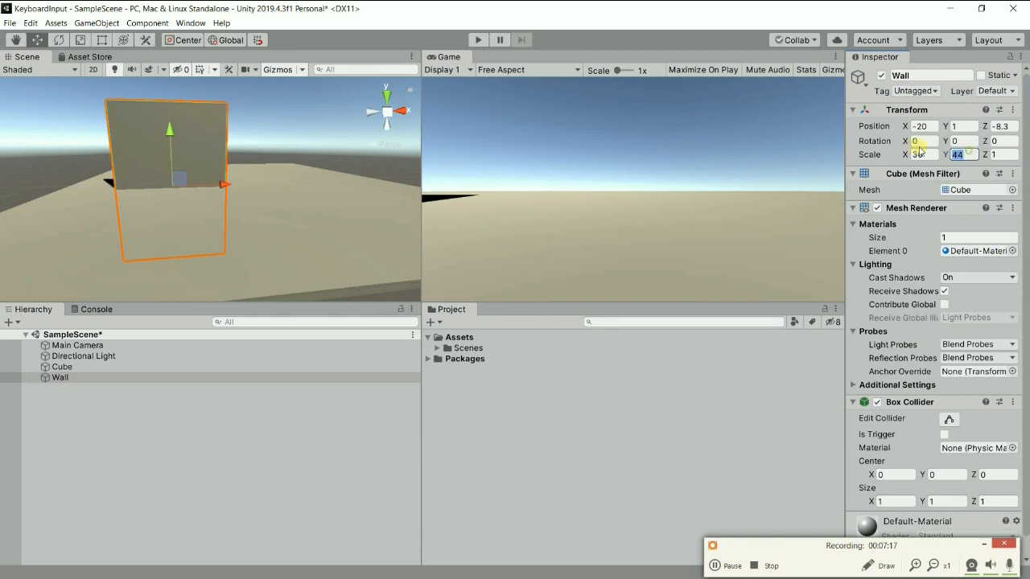
pyautogui.write('4')
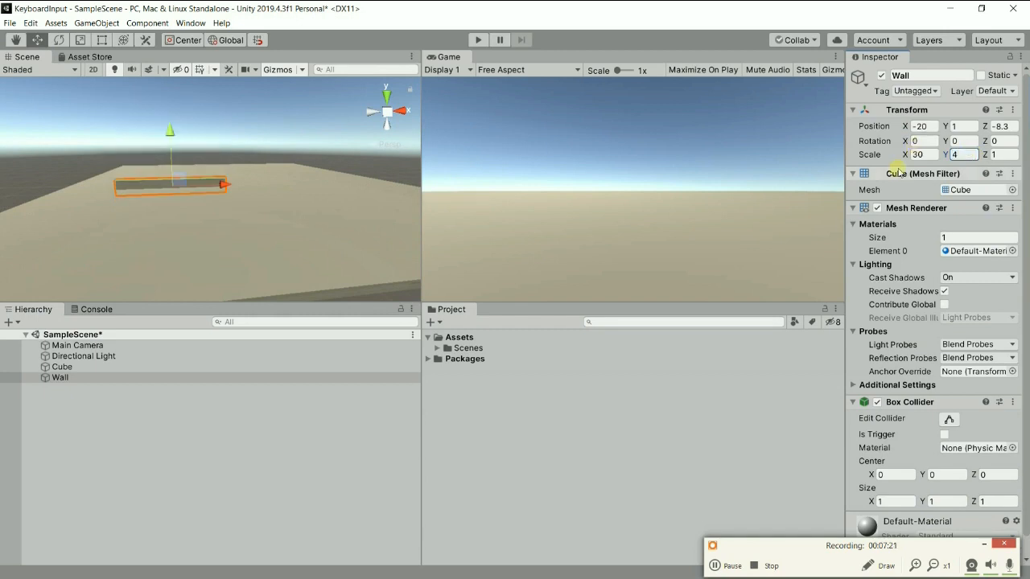
# Raise the Wall out of the floor and set its Y position to 2.5.
pyautogui.scroll(3, 229, 157)
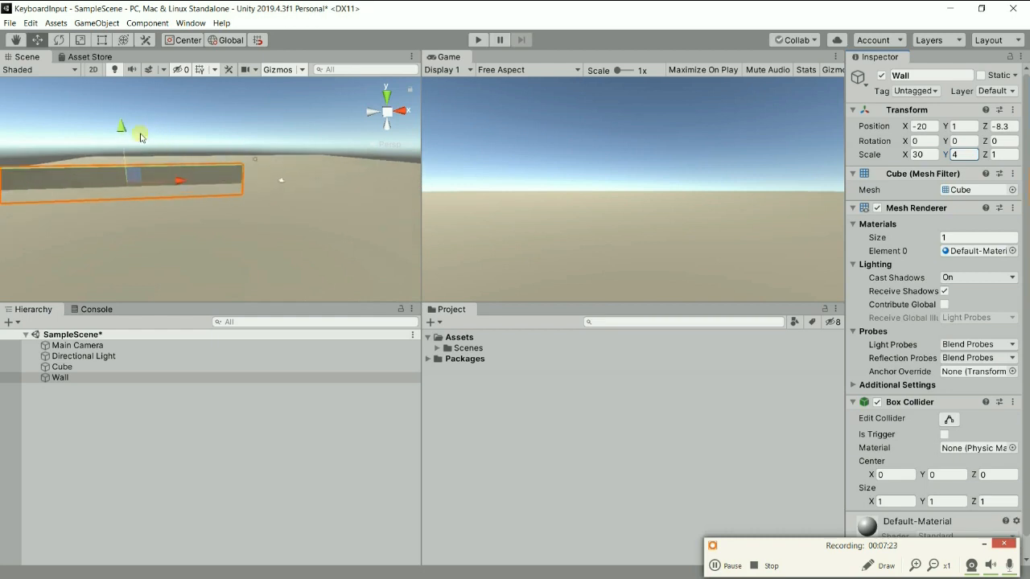
pyautogui.moveTo(127, 129); pyautogui.dragTo(126, 115)
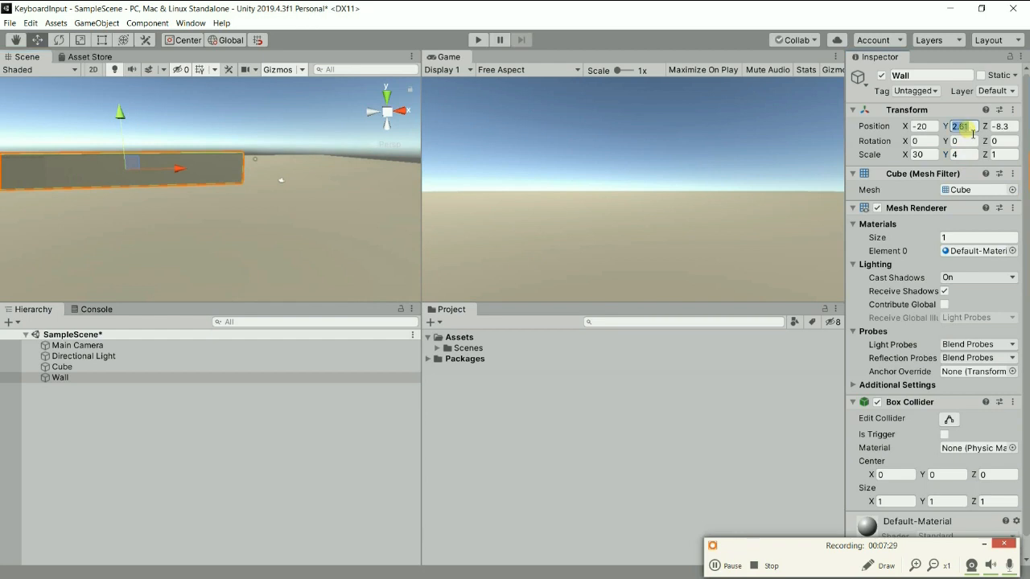
pyautogui.write('2.5')
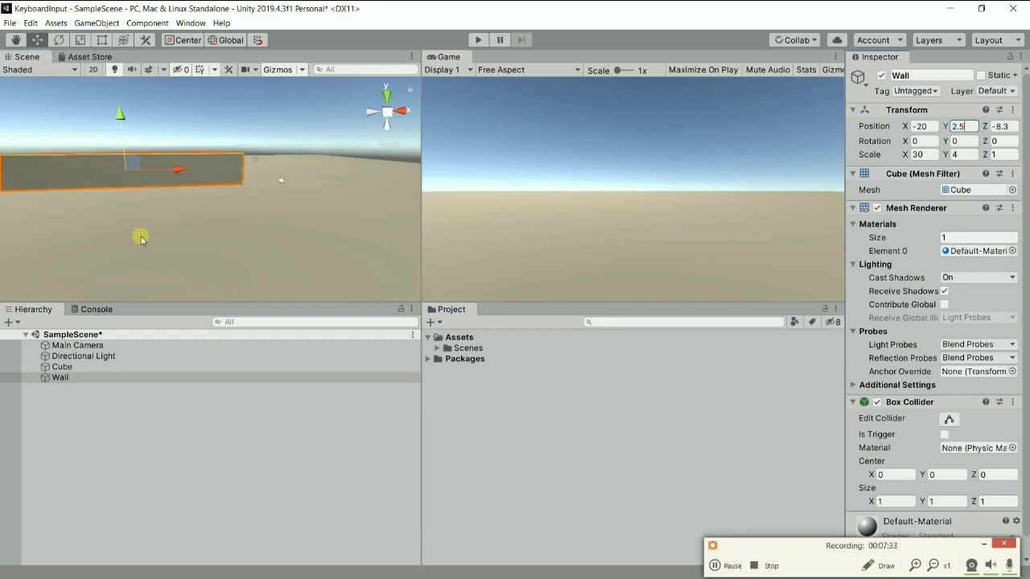
# Duplicate the Wall, move the copy along the X axis past the original's end, and set its X position to 20.
pyautogui.scroll(-3, 145, 209)
pyautogui.scroll(-2, 153, 210)
pyautogui.keyDown('alt'); pyautogui.moveTo(163, 212); pyautogui.dragTo(229, 223); pyautogui.keyUp('alt')
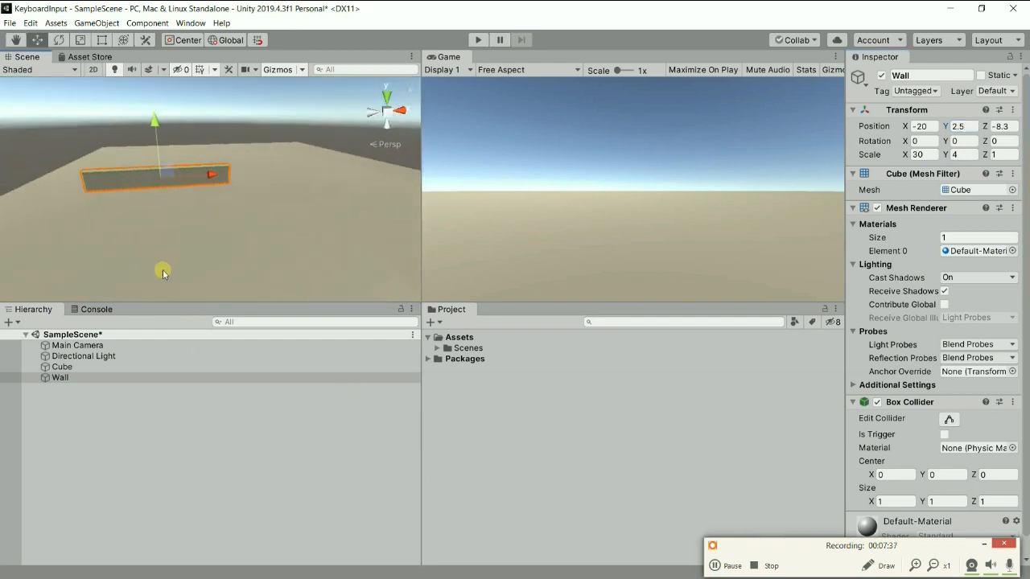
pyautogui.rightClick(56, 378)
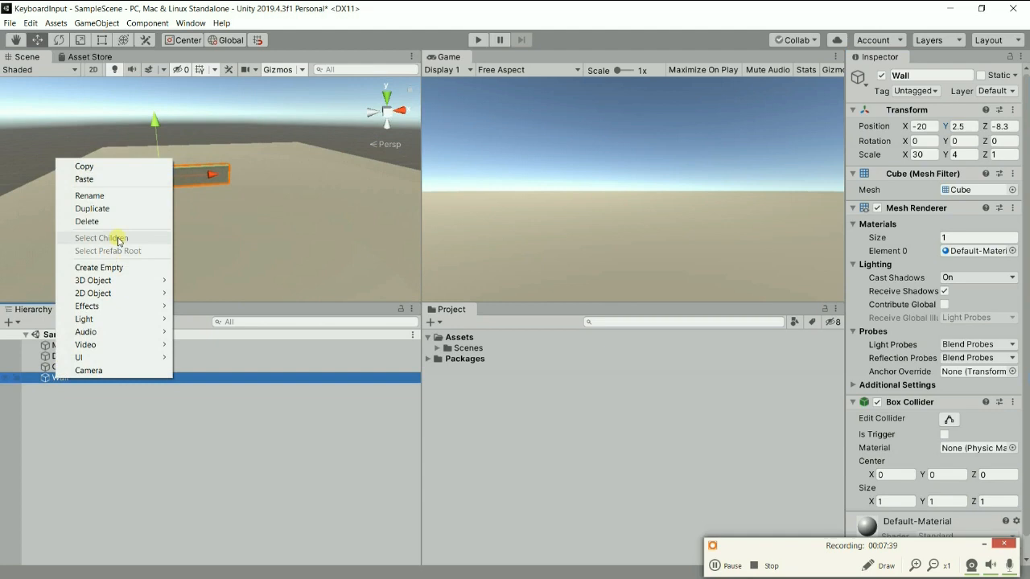
pyautogui.click(92, 208)
pyautogui.moveTo(223, 174); pyautogui.dragTo(395, 165)
pyautogui.press('f')
pyautogui.moveTo(169, 311); pyautogui.dragTo(170, 311, button='middle')
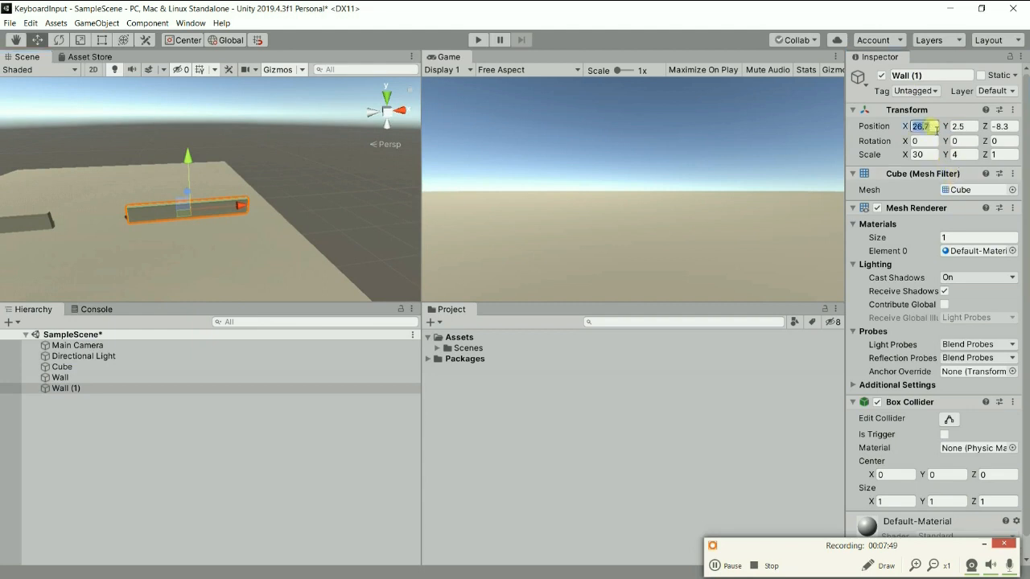
pyautogui.write('20')
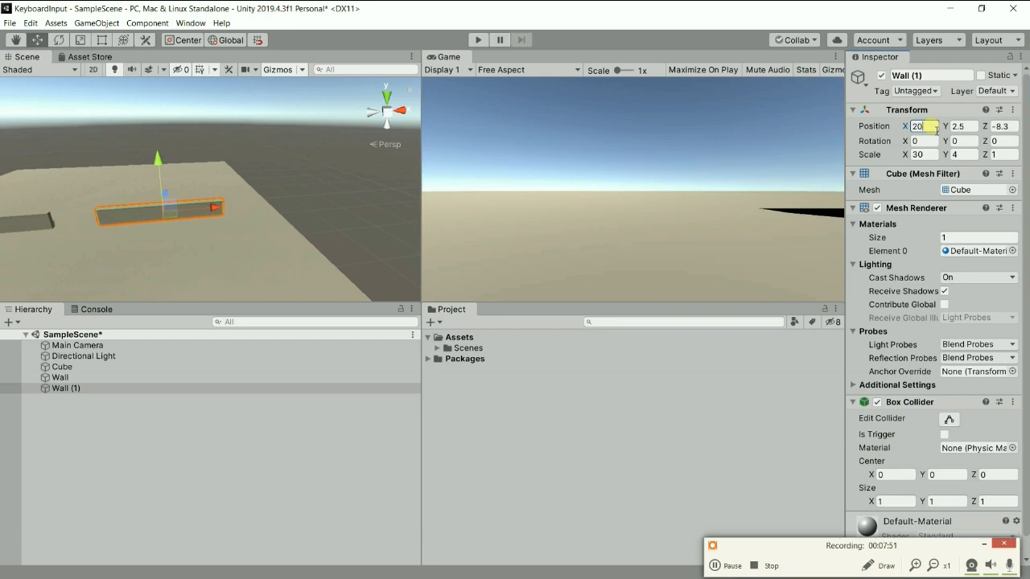
# Duplicate the original Wall and move the copy along the Z axis to about Z 14.9, parallel to the first two walls.
pyautogui.moveTo(213, 215); pyautogui.dragTo(346, 218, button='middle')
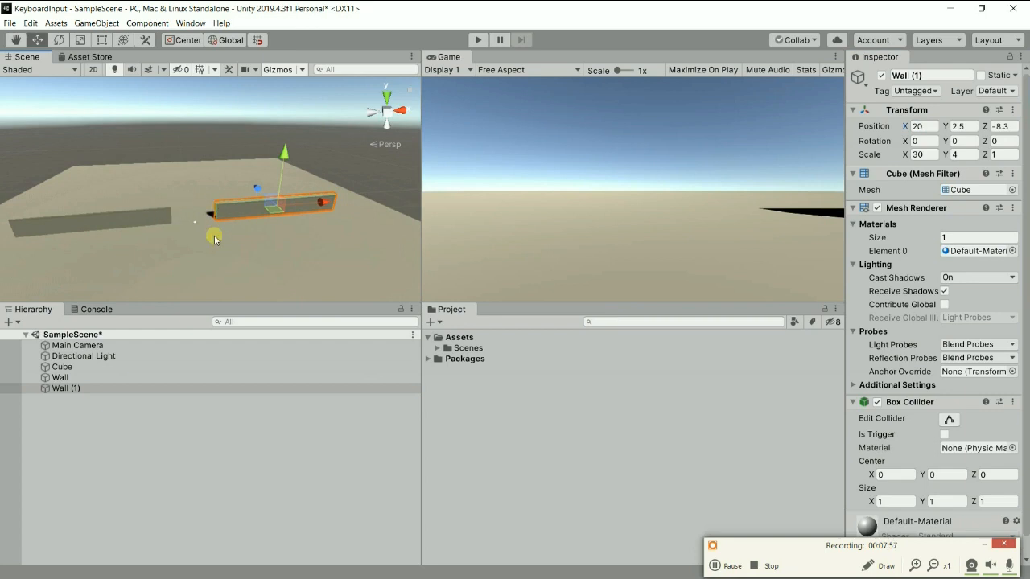
pyautogui.moveTo(168, 249); pyautogui.dragTo(291, 246, button='middle')
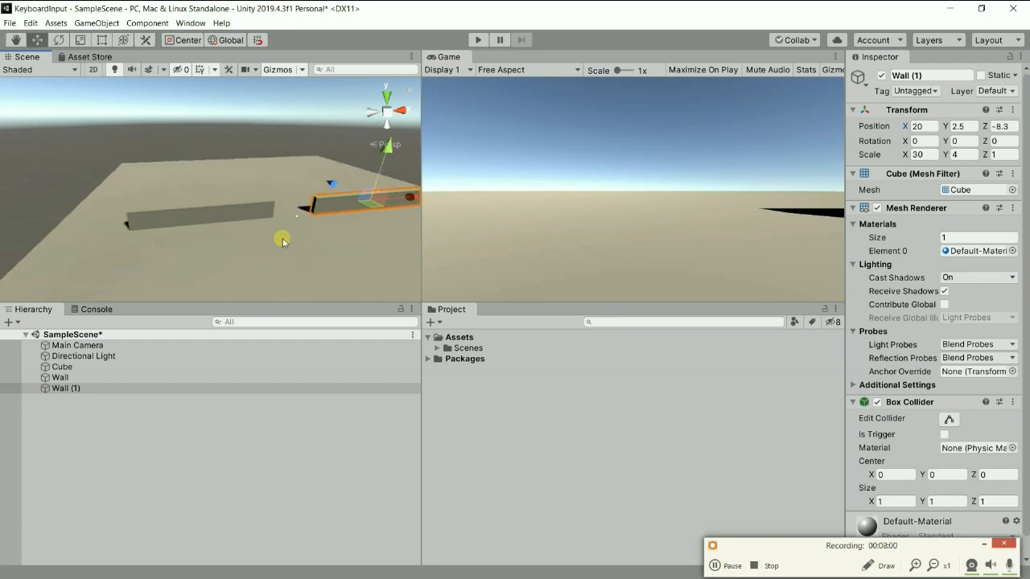
pyautogui.click(221, 216)
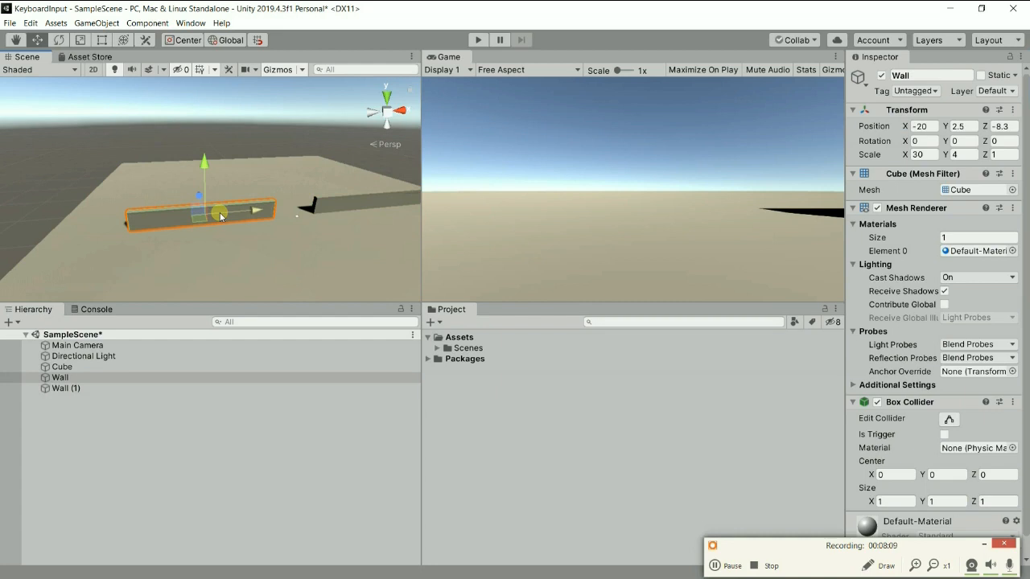
pyautogui.rightClick(56, 377)
pyautogui.click(115, 208)
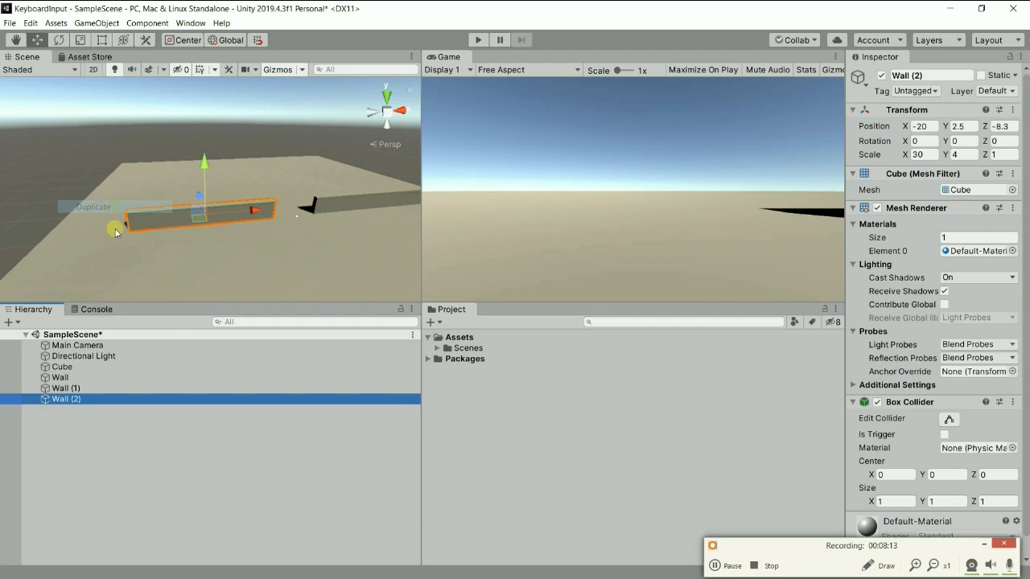
pyautogui.keyDown('alt'); pyautogui.moveTo(115, 227); pyautogui.dragTo(415, 258); pyautogui.keyUp('alt')
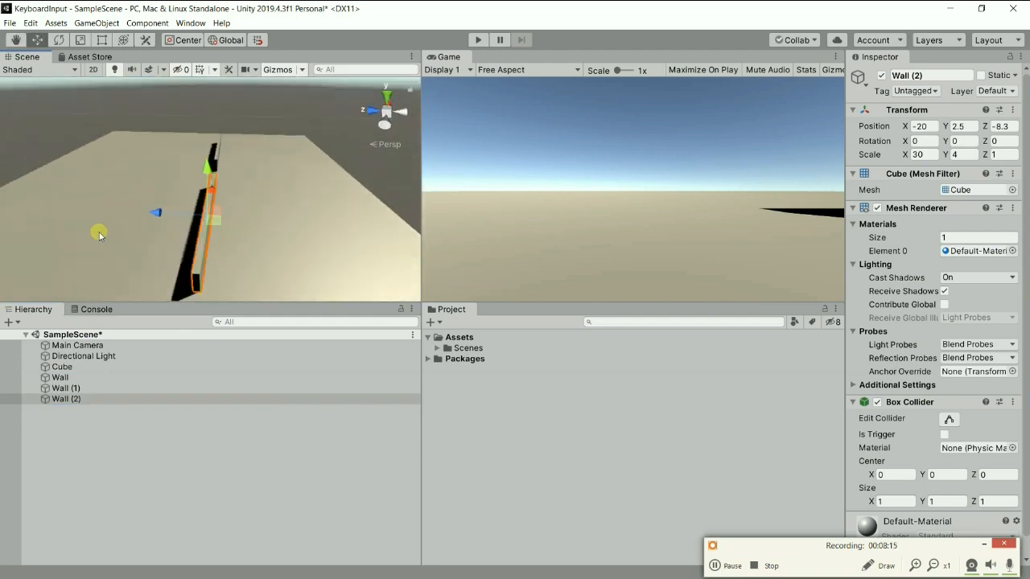
pyautogui.moveTo(153, 214); pyautogui.dragTo(38, 210)
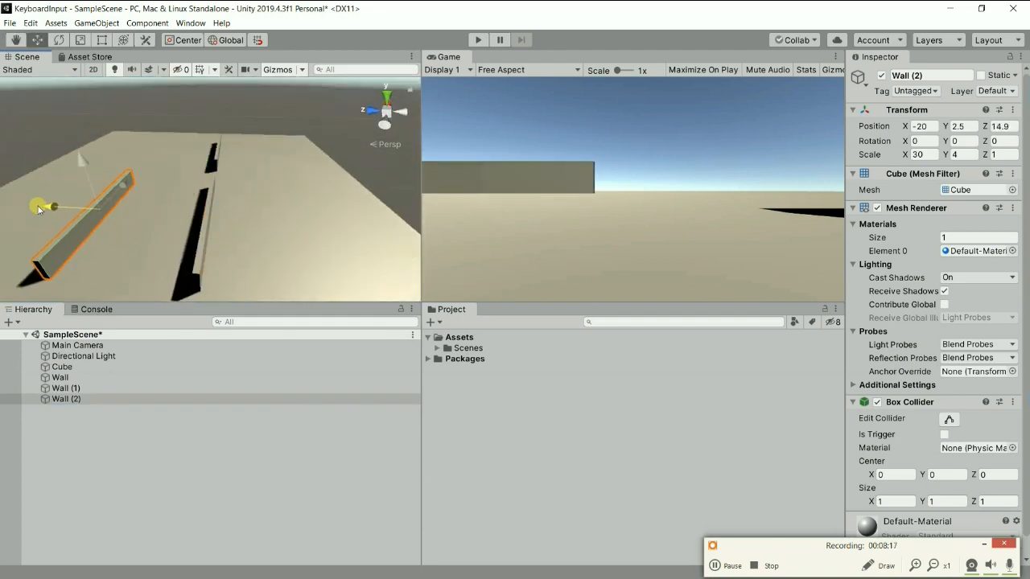
# Set the X scale of Wall (2) to 70 to lengthen it.
pyautogui.rightClick(387, 114)
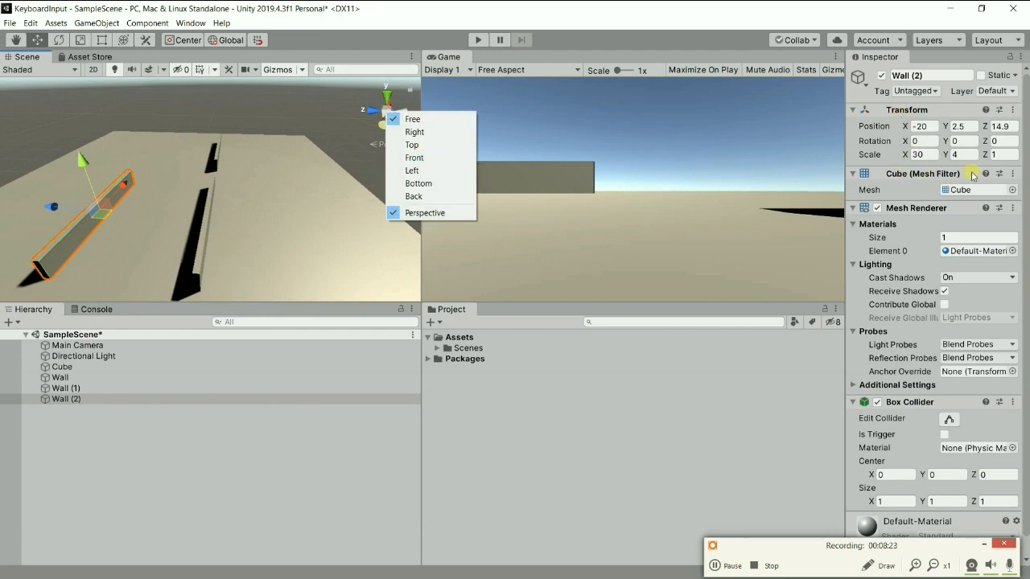
pyautogui.click(931, 155)
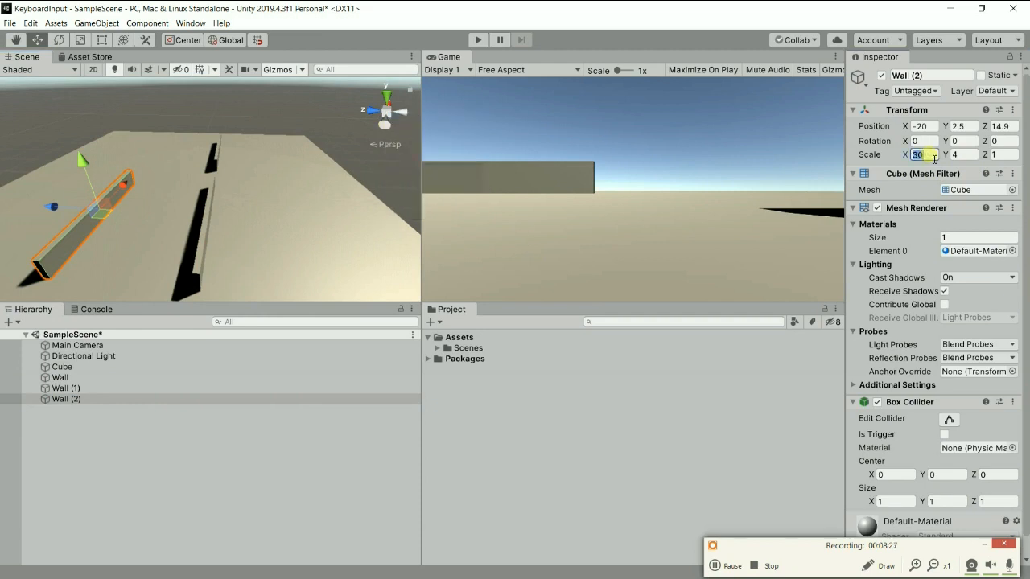
pyautogui.write('70')
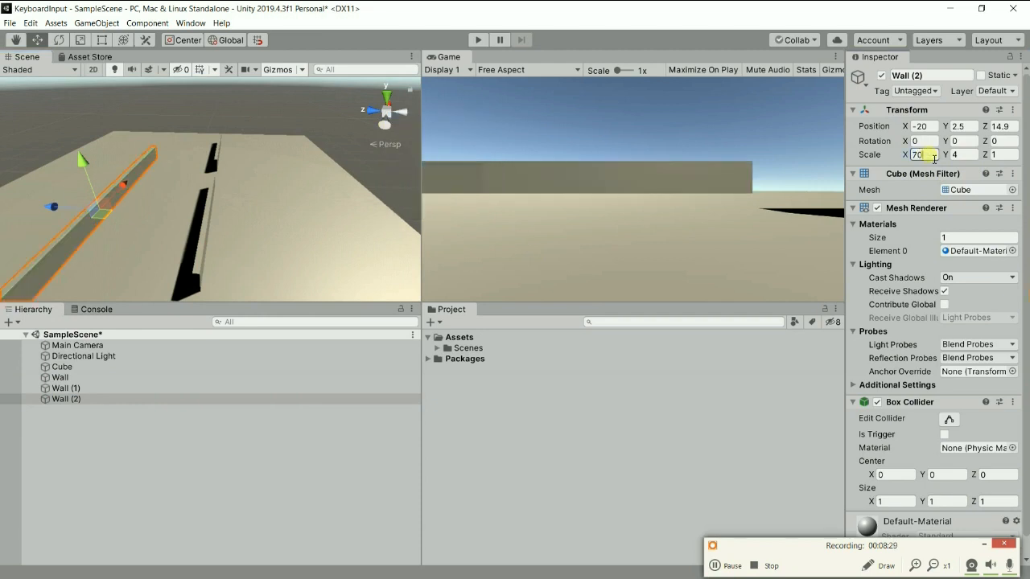
# In top view, move Wall (2) along the X axis to about -0.3, lining it up with the two front walls.
pyautogui.rightClick(384, 115)
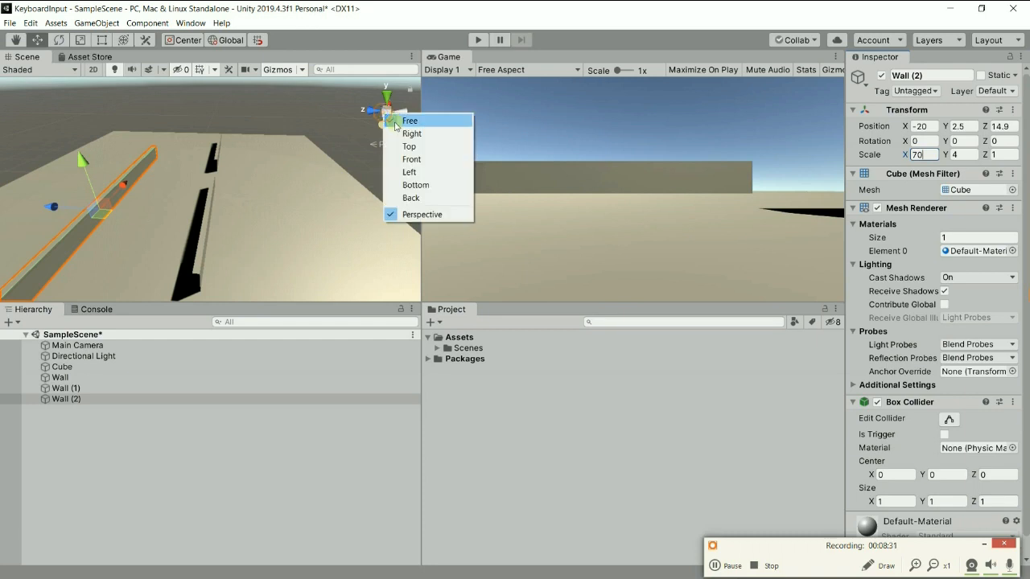
pyautogui.click(417, 147)
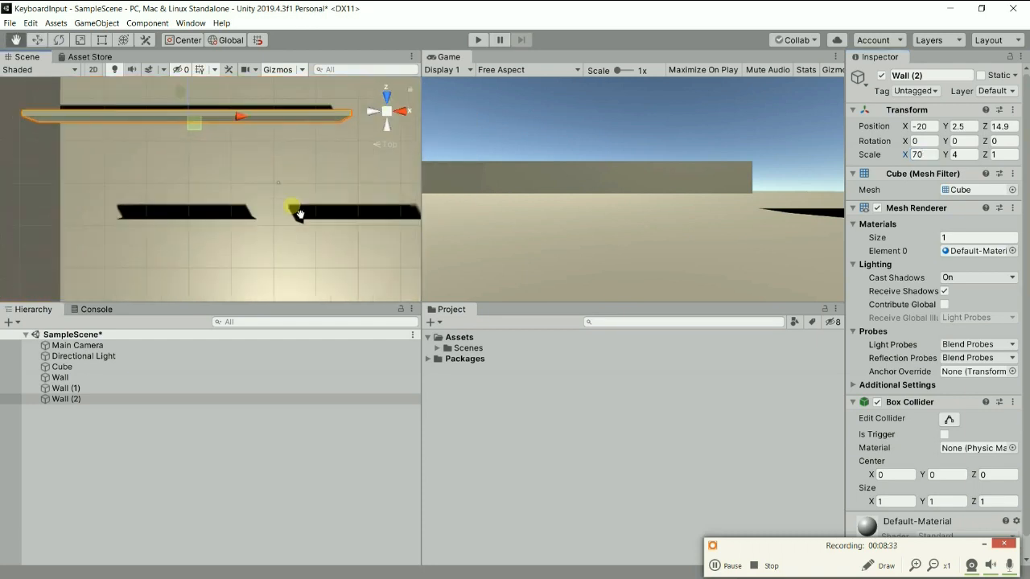
pyautogui.moveTo(225, 142); pyautogui.dragTo(312, 156)
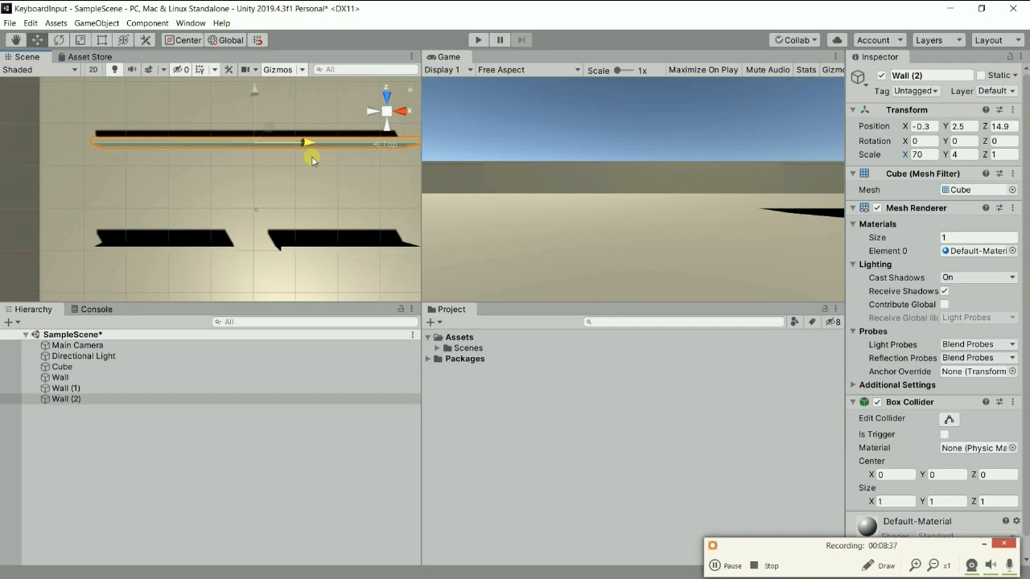
pyautogui.moveTo(322, 182); pyautogui.dragTo(229, 141, button='middle')
pyautogui.keyDown('alt'); pyautogui.moveTo(229, 140); pyautogui.dragTo(459, 553); pyautogui.keyUp('alt')
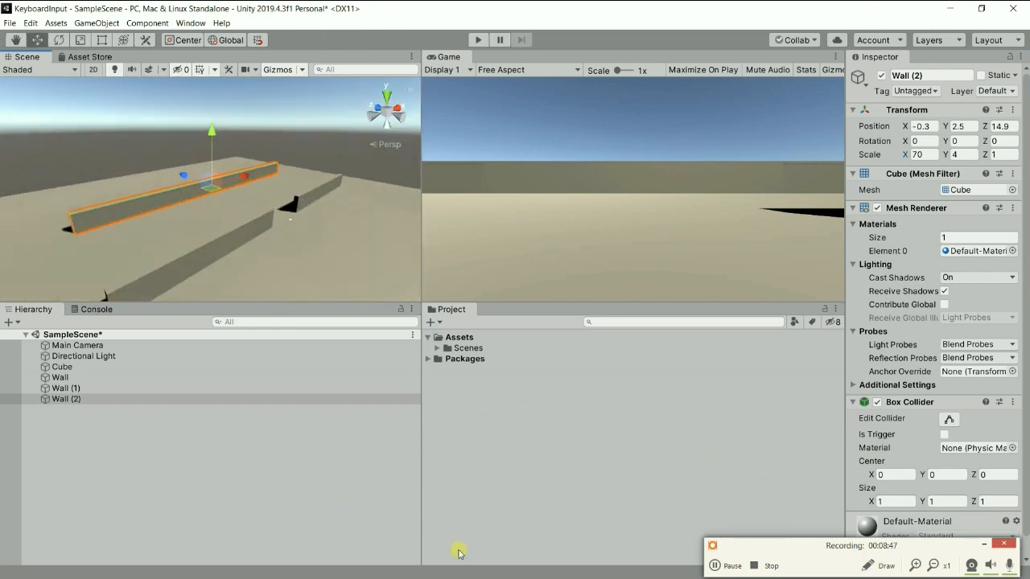
# Create a folder named Materials inside Assets.
pyautogui.rightClick(467, 339)
pyautogui.moveTo(588, 49)
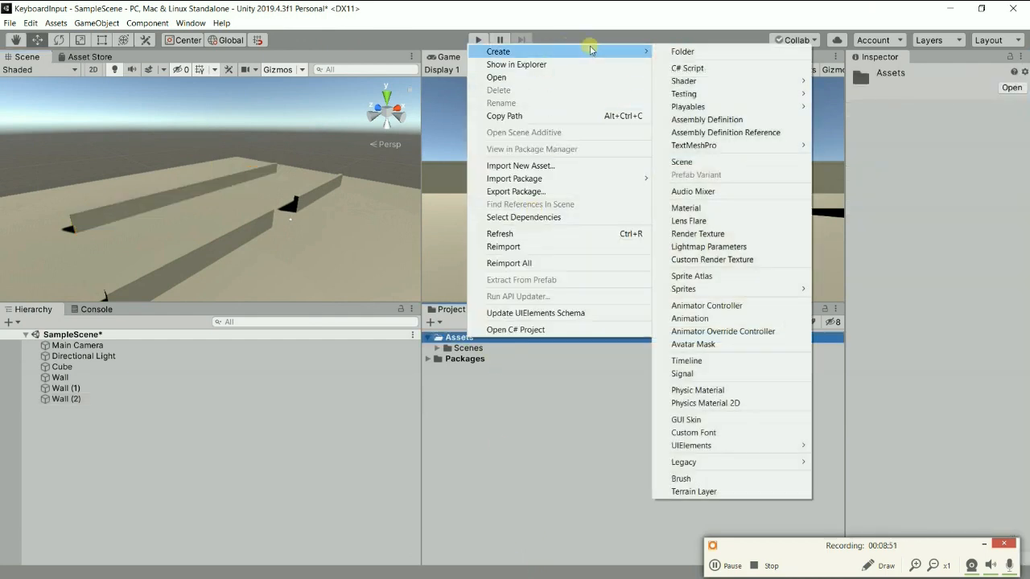
pyautogui.click(735, 52)
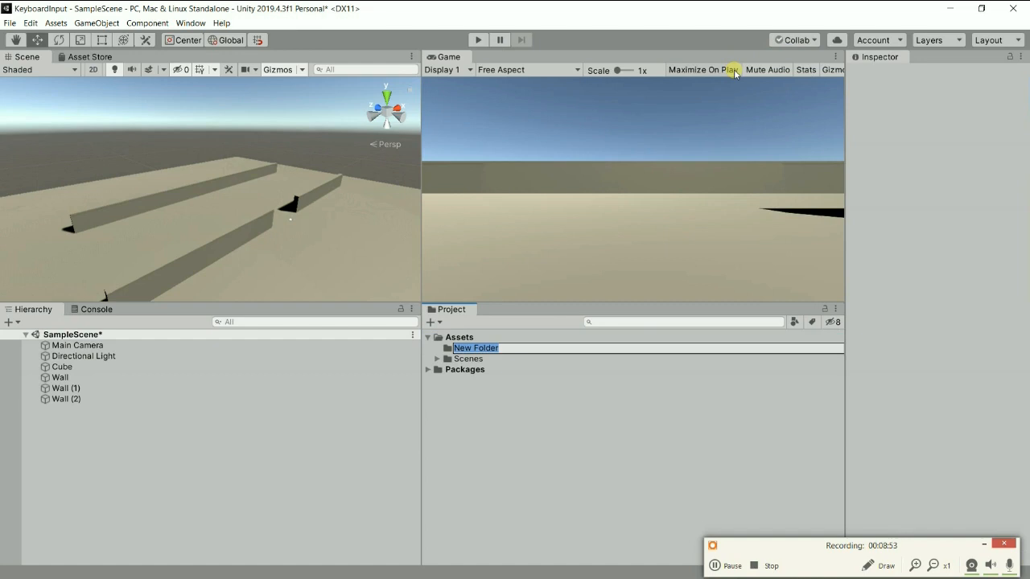
pyautogui.write('Materials')
pyautogui.press('Return')
# Create a material named wall in the Materials folder.
pyautogui.rightClick(473, 352)
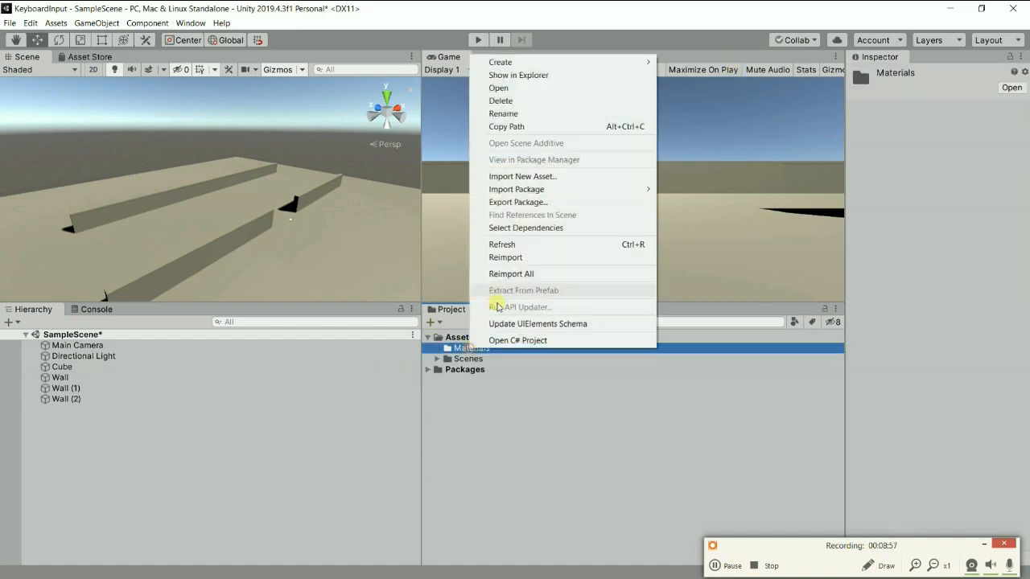
pyautogui.moveTo(588, 63)
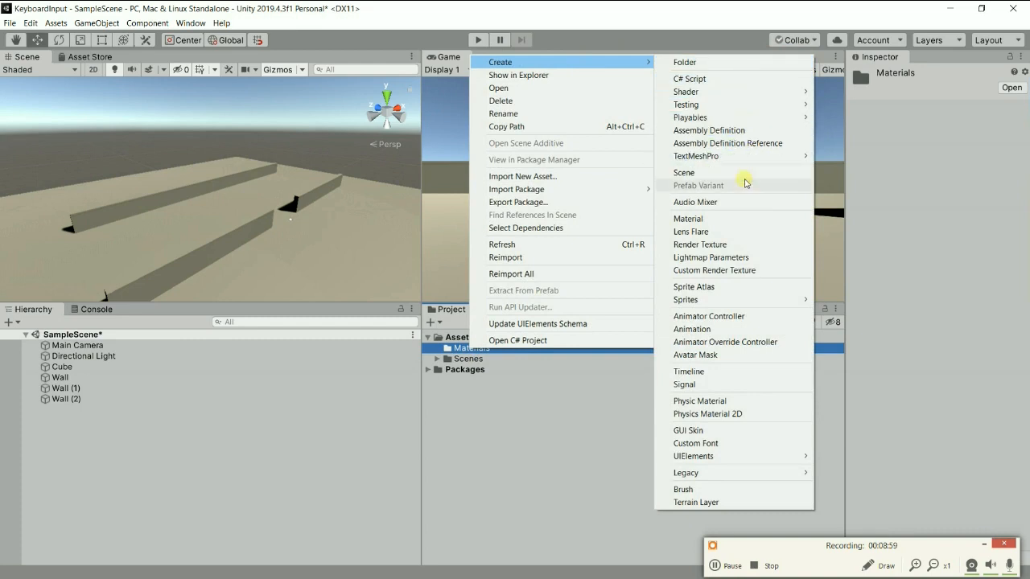
pyautogui.click(729, 220)
pyautogui.write('W')
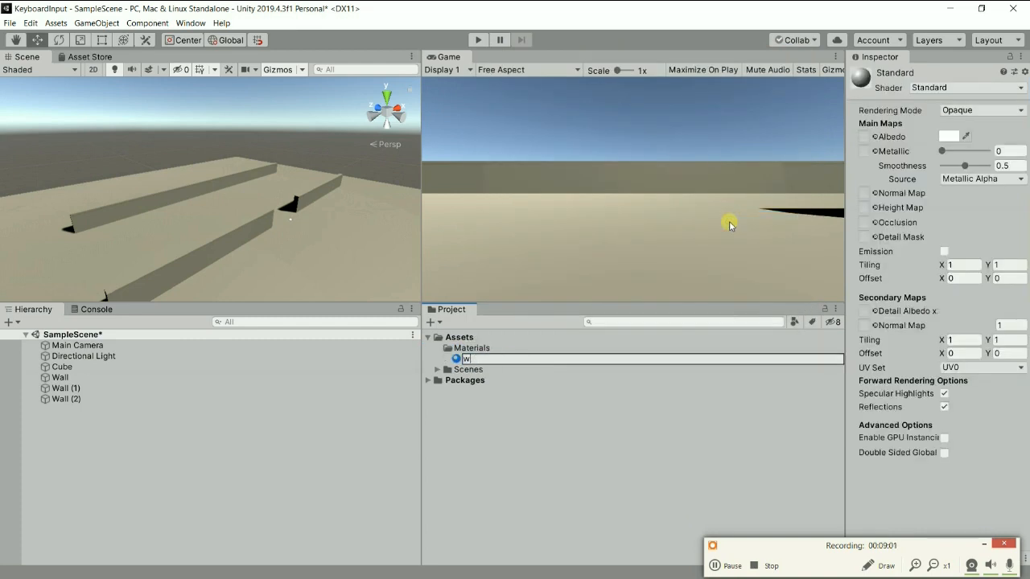
pyautogui.press('Return')
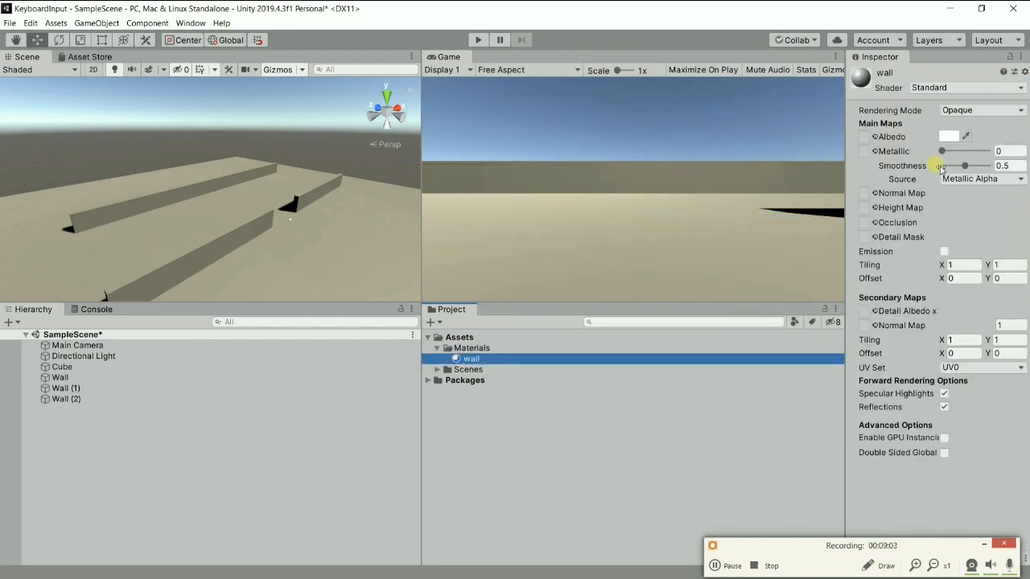
# Set the wall material's albedo color to red, E72D2D.
pyautogui.click(949, 136)
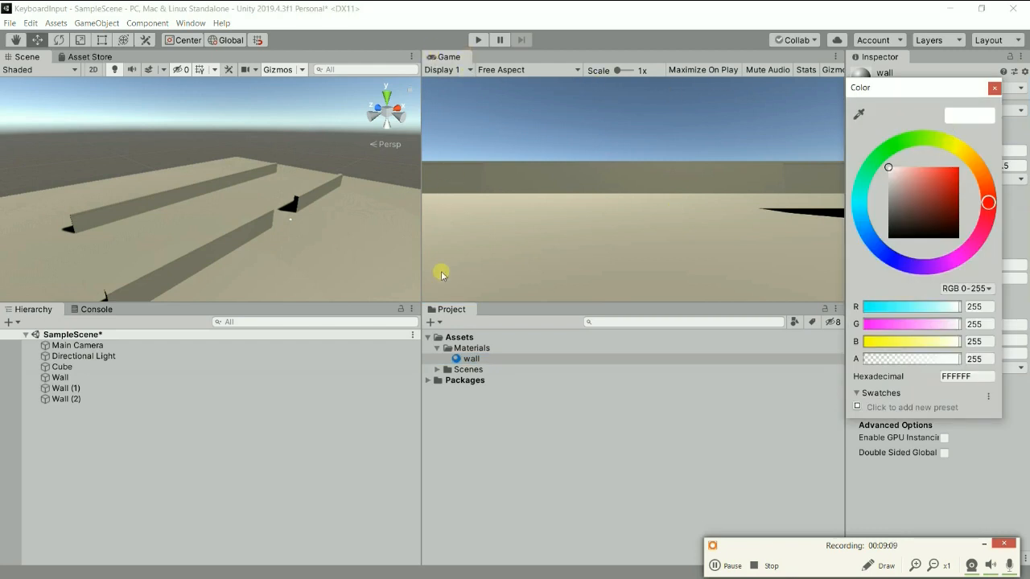
pyautogui.click(463, 359)
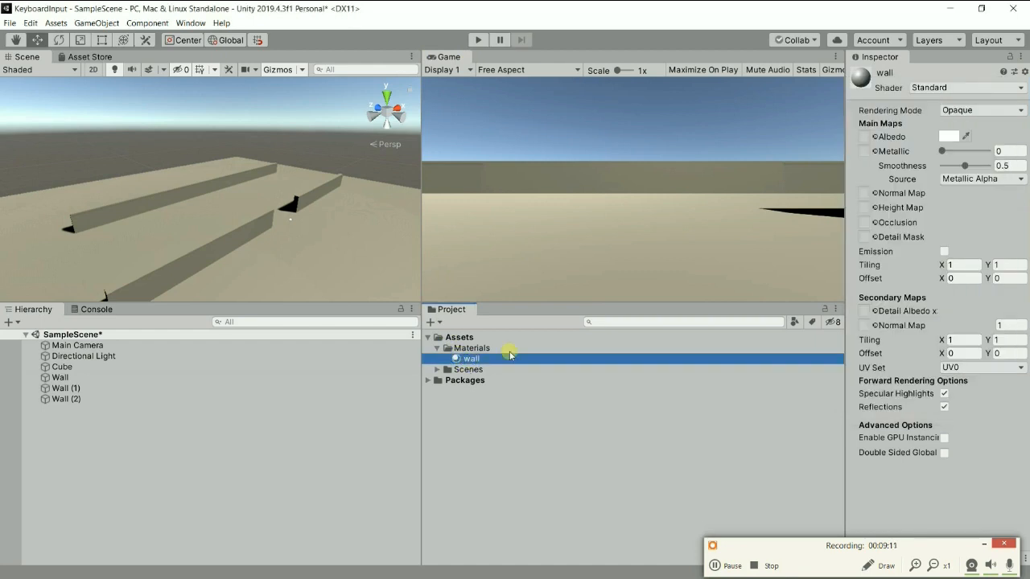
pyautogui.click(949, 137)
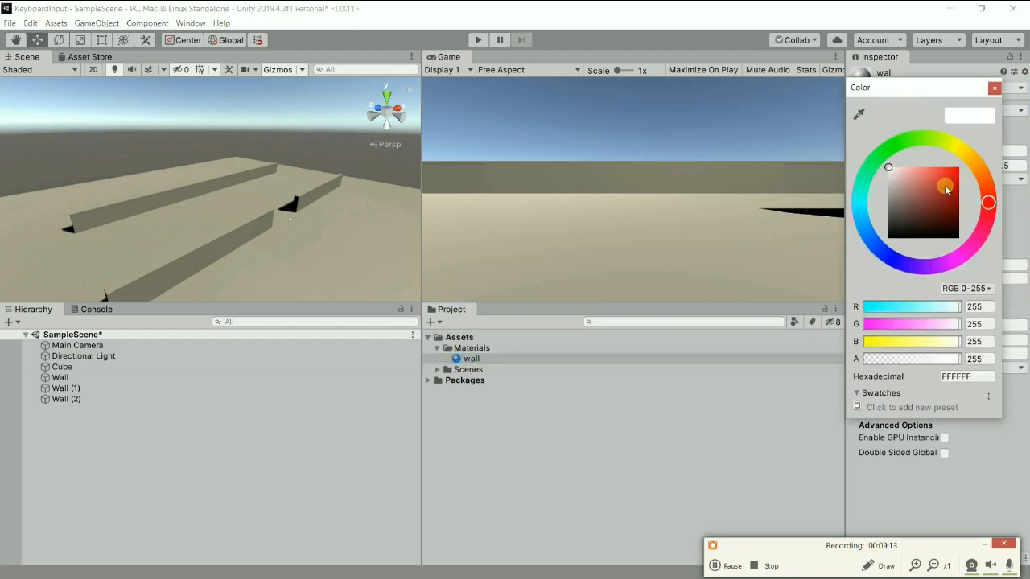
pyautogui.click(946, 174)
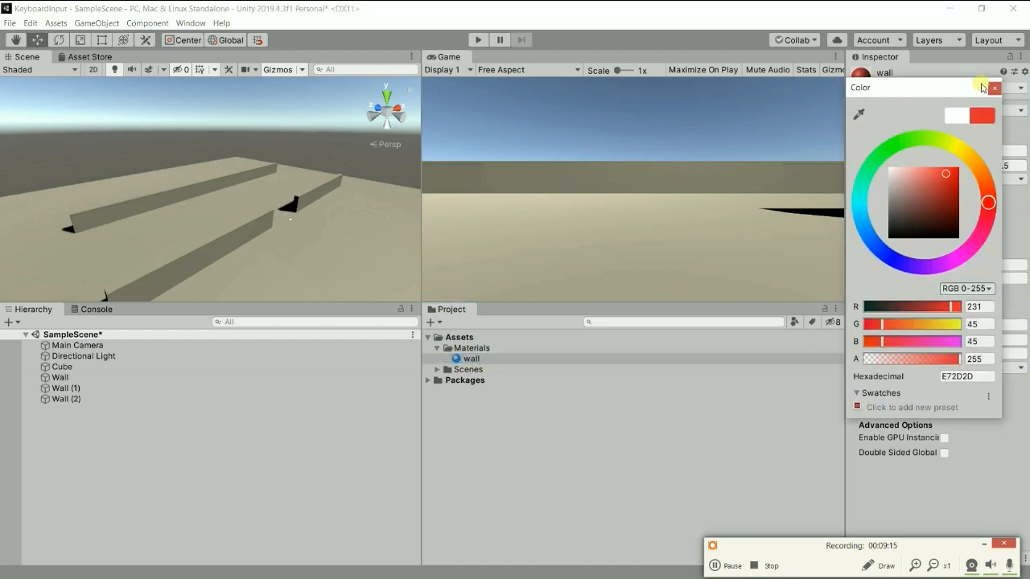
pyautogui.click(995, 88)
# Apply the red wall material to all three walls in the scene.
pyautogui.moveTo(472, 358); pyautogui.dragTo(205, 273)
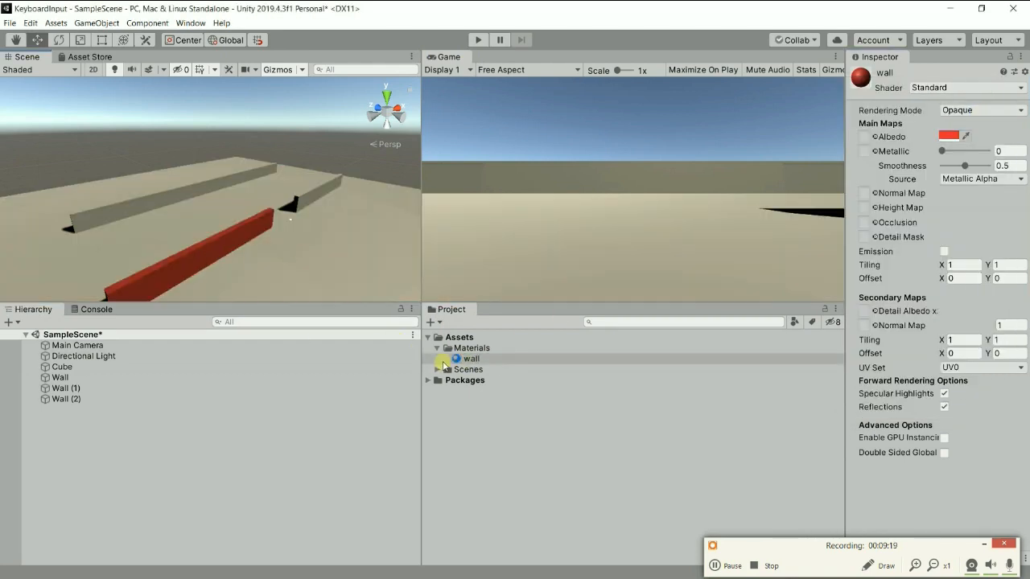
pyautogui.moveTo(461, 358); pyautogui.dragTo(310, 192)
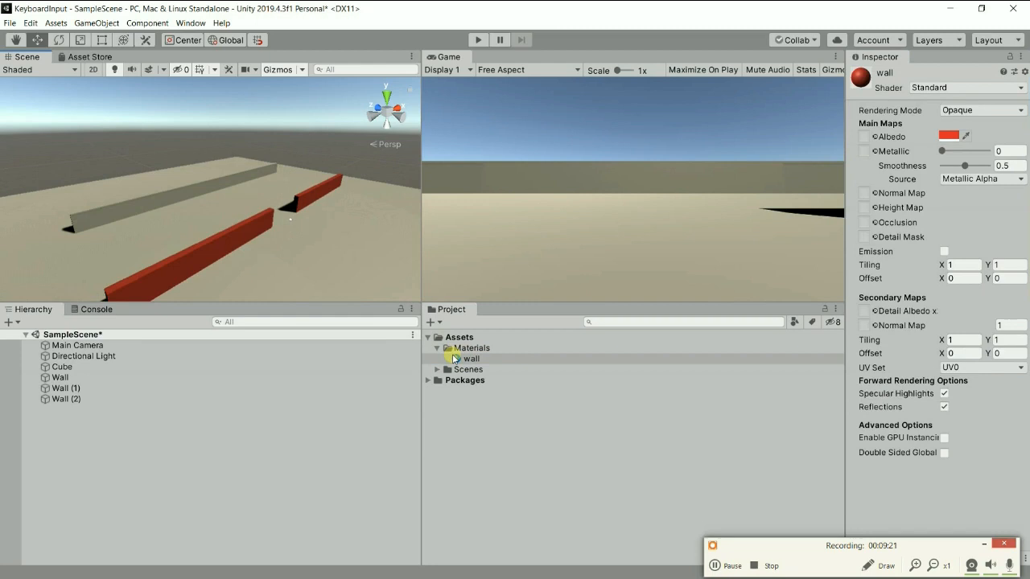
pyautogui.moveTo(461, 359); pyautogui.dragTo(362, 161)
# Duplicate the original Wall and set the copy's Y rotation to 90 for a side wall.
pyautogui.keyDown('alt'); pyautogui.moveTo(202, 199); pyautogui.dragTo(204, 263); pyautogui.keyUp('alt')
pyautogui.click(213, 258)
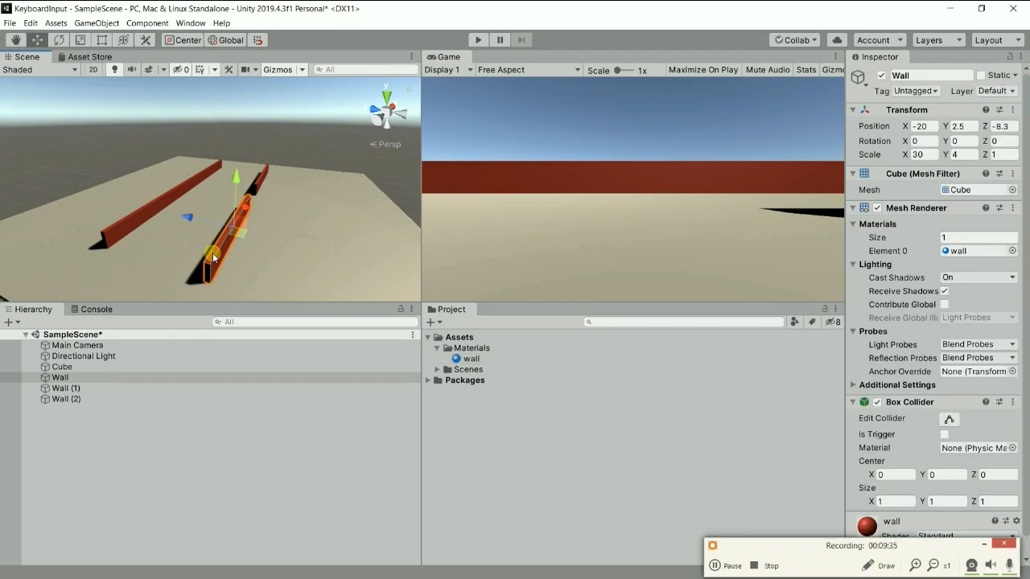
pyautogui.rightClick(64, 378)
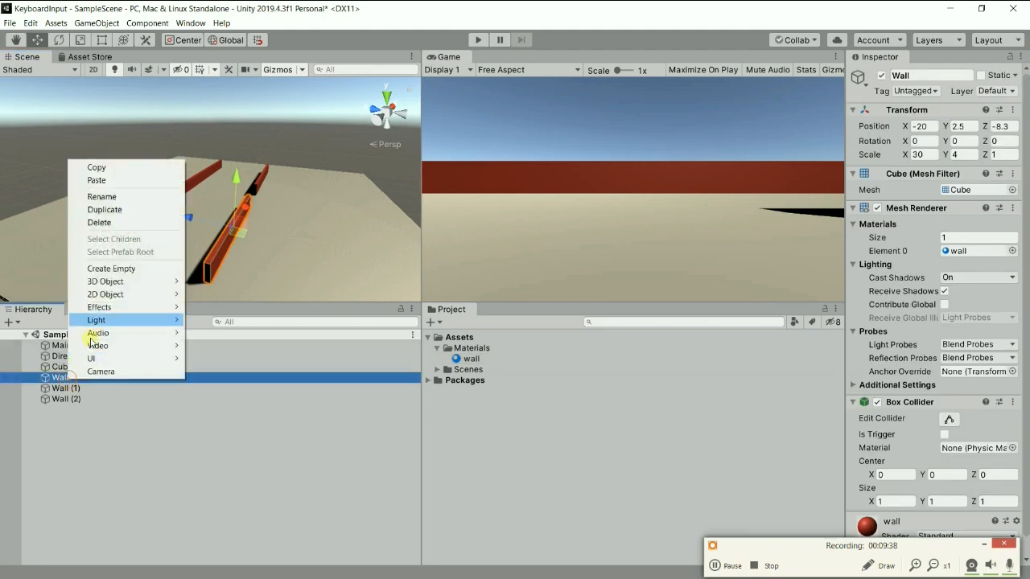
pyautogui.click(138, 209)
pyautogui.click(970, 151)
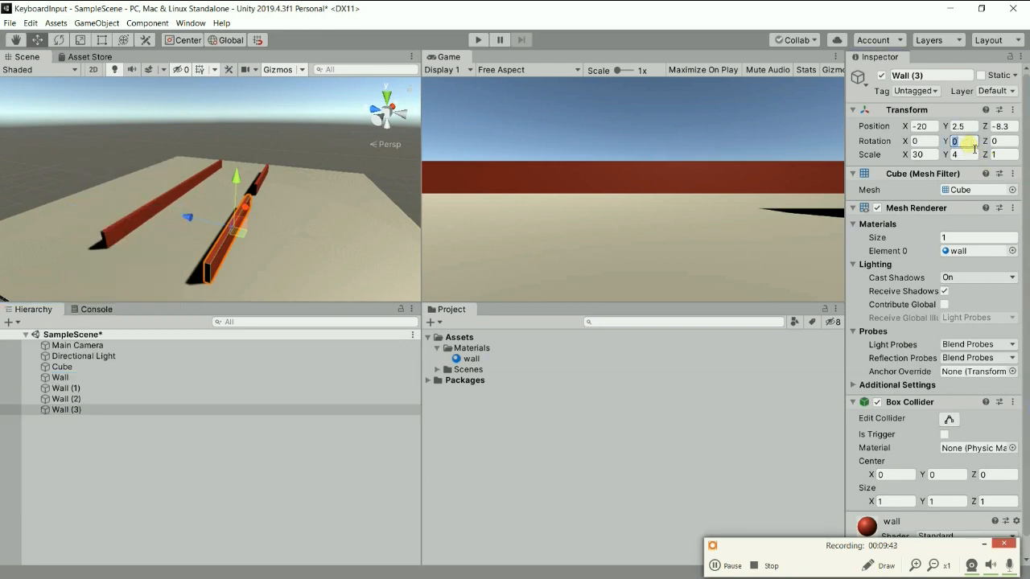
pyautogui.write('90')
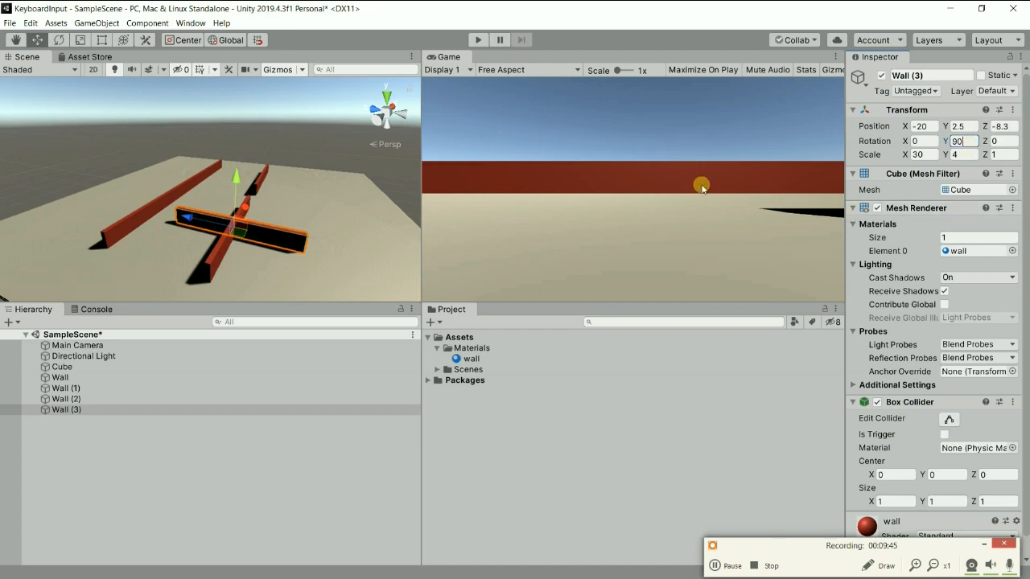
# Move the rotated Wall (3) to about X -34.49 and Z 6.6, aligning it flush with the front wall's outer corner.
pyautogui.scroll(-1, 241, 193)
pyautogui.moveTo(185, 213); pyautogui.dragTo(141, 205)
pyautogui.keyDown('alt'); pyautogui.moveTo(252, 234); pyautogui.dragTo(186, 190); pyautogui.keyUp('alt')
pyautogui.scroll(7, 191, 218)
pyautogui.moveTo(199, 230); pyautogui.dragTo(311, 156, button='middle')
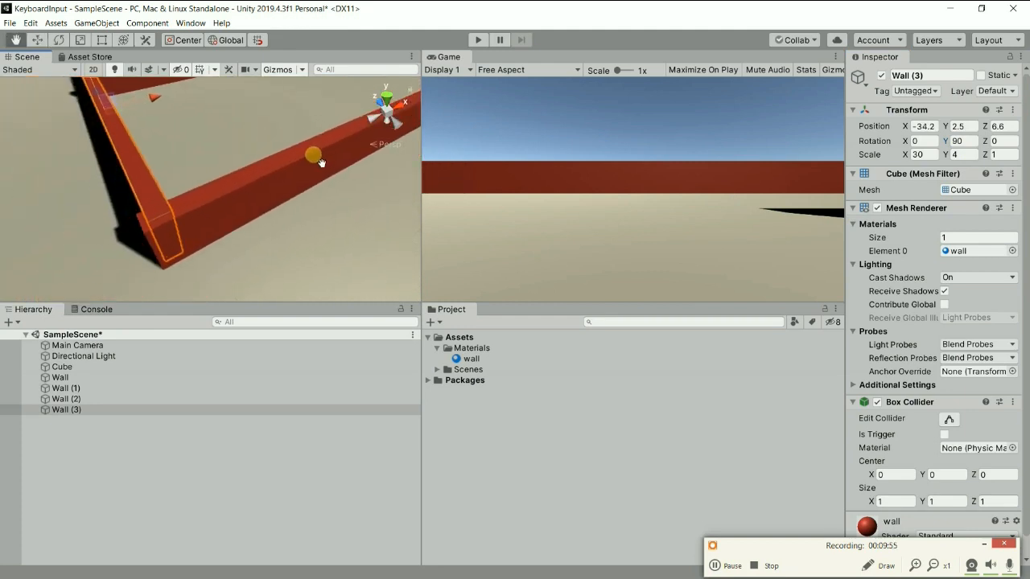
pyautogui.moveTo(161, 96); pyautogui.dragTo(158, 101)
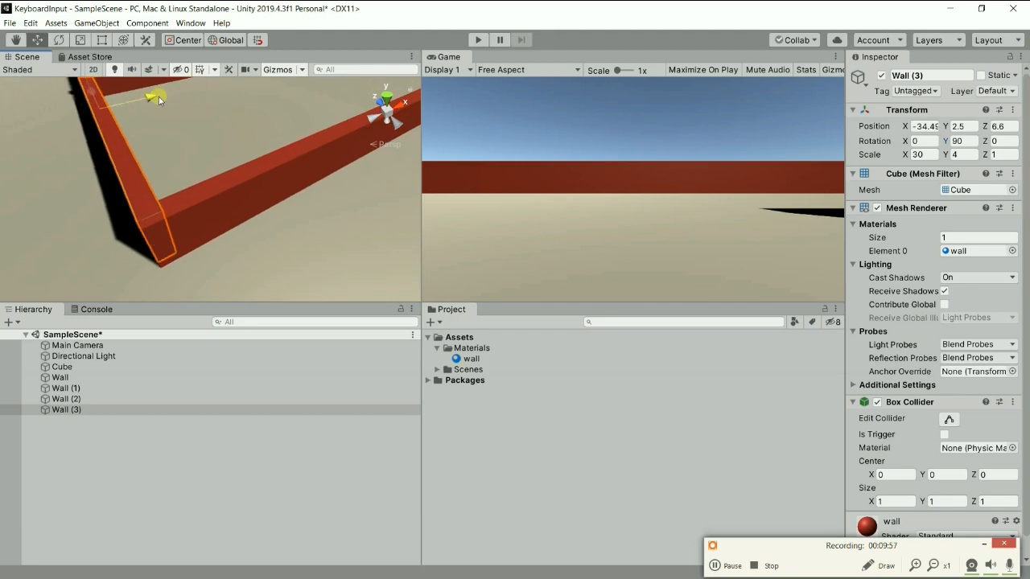
# Move the back wall, Wall (2), to about Z 21.4 so it meets the far end of the side wall.
pyautogui.moveTo(133, 130); pyautogui.dragTo(245, 253, button='middle')
pyautogui.click(231, 180)
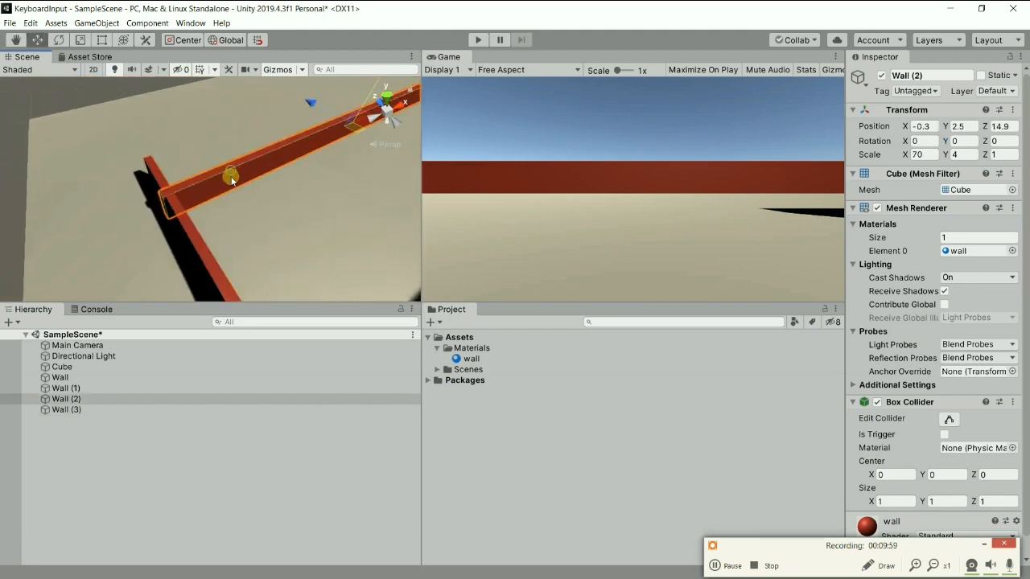
pyautogui.moveTo(312, 106); pyautogui.dragTo(281, 69)
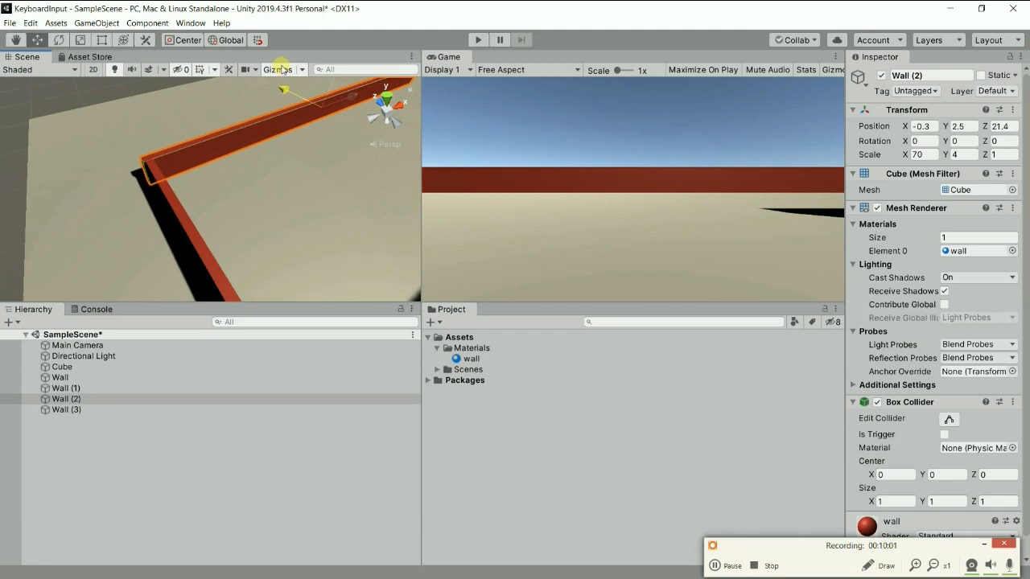
pyautogui.scroll(4, 207, 158)
pyautogui.moveTo(188, 168); pyautogui.dragTo(987, 491, button='middle')
pyautogui.scroll(5, 341, 236)
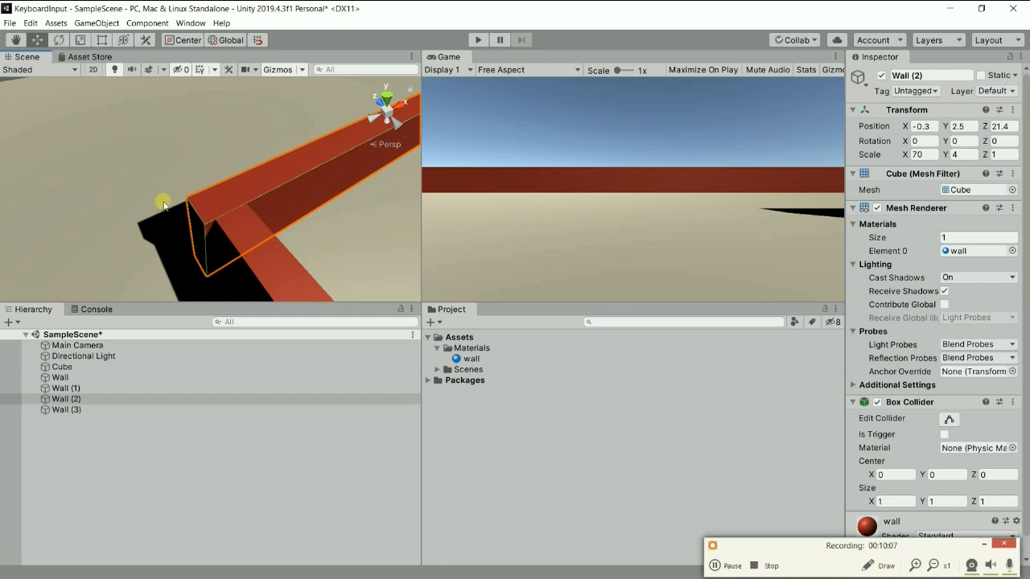
# Shift the back wall along X to about 0.13 to line its end up with the side wall.
pyautogui.scroll(-3, 276, 226)
pyautogui.click(274, 193)
pyautogui.moveTo(353, 144); pyautogui.dragTo(179, 231, button='middle')
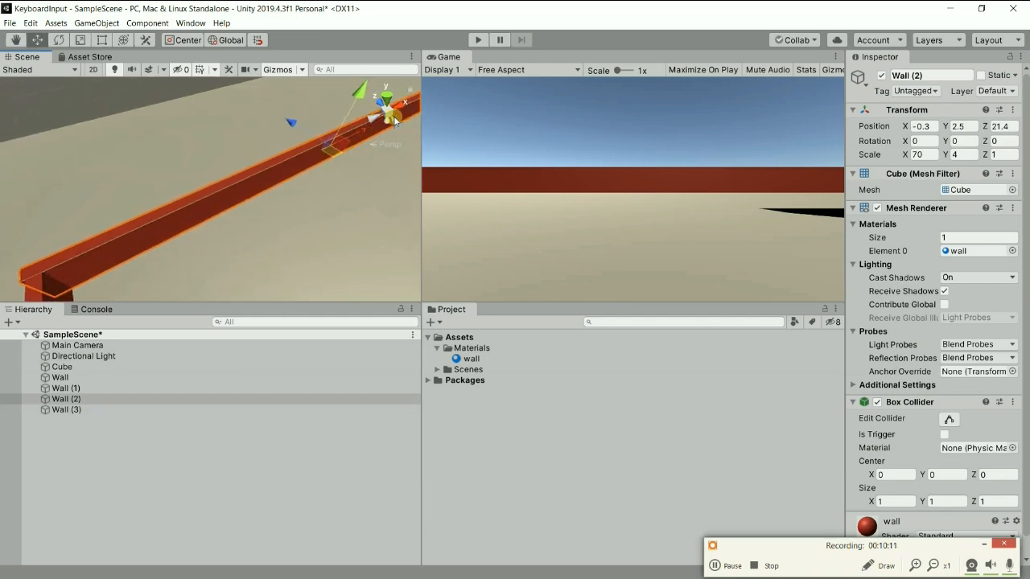
pyautogui.moveTo(217, 222); pyautogui.dragTo(400, 103, button='middle')
pyautogui.moveTo(317, 140); pyautogui.dragTo(128, 205, button='middle')
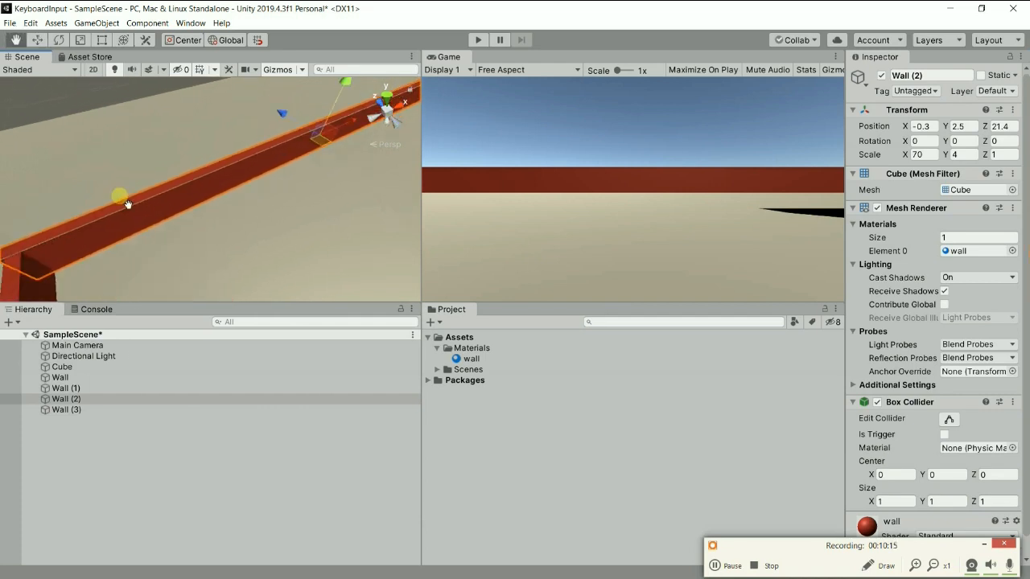
pyautogui.scroll(-5, 336, 168)
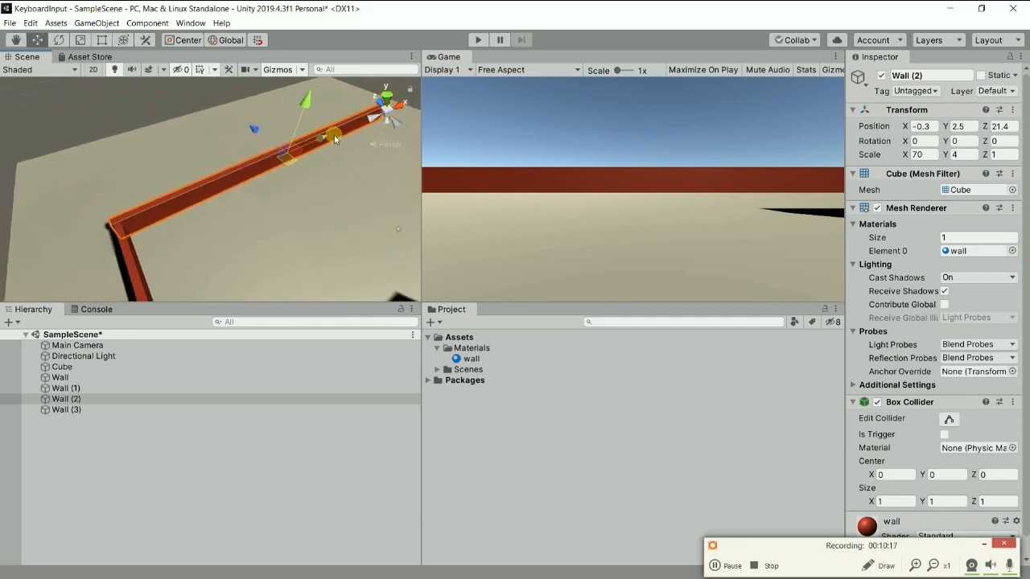
pyautogui.moveTo(322, 138); pyautogui.dragTo(322, 137)
pyautogui.moveTo(323, 138); pyautogui.dragTo(234, 142, button='middle')
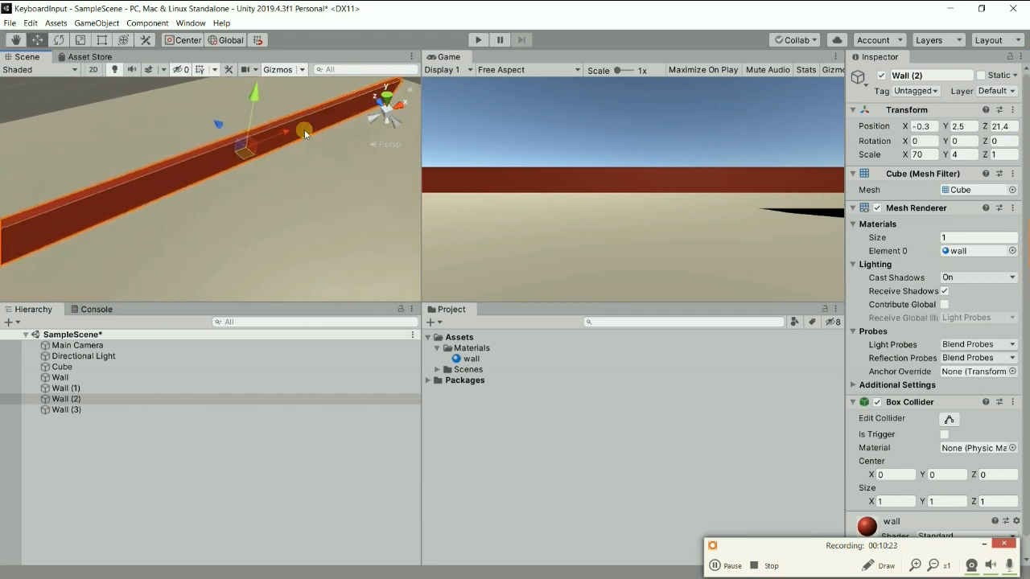
pyautogui.moveTo(288, 131); pyautogui.dragTo(288, 146)
pyautogui.moveTo(288, 146); pyautogui.dragTo(857, 429, button='middle')
pyautogui.scroll(-6, 238, 207)
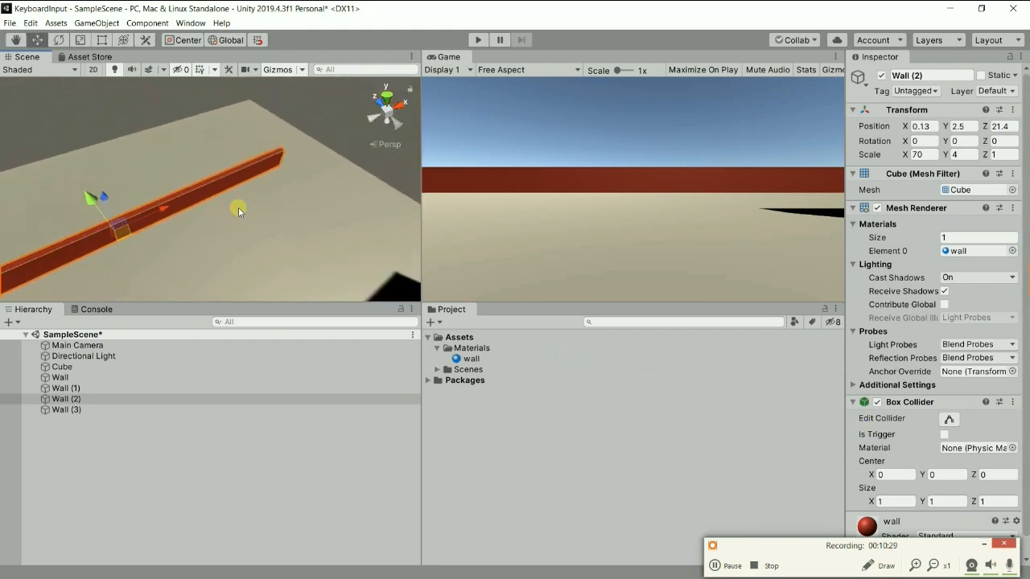
# Duplicate the side wall, Wall (3), and place the copy on the opposite side of the room at about X 37.4.
pyautogui.moveTo(238, 206); pyautogui.dragTo(347, 143, button='middle')
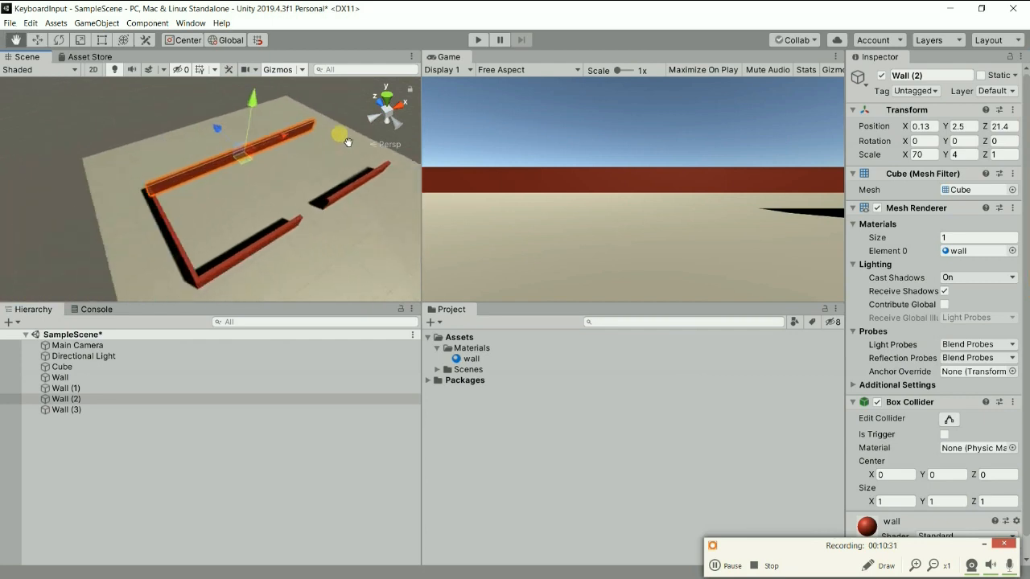
pyautogui.click(172, 235)
pyautogui.hotkey('ctrl', 'd')
pyautogui.moveTo(214, 214); pyautogui.dragTo(505, 136)
pyautogui.doubleClick(46, 422)
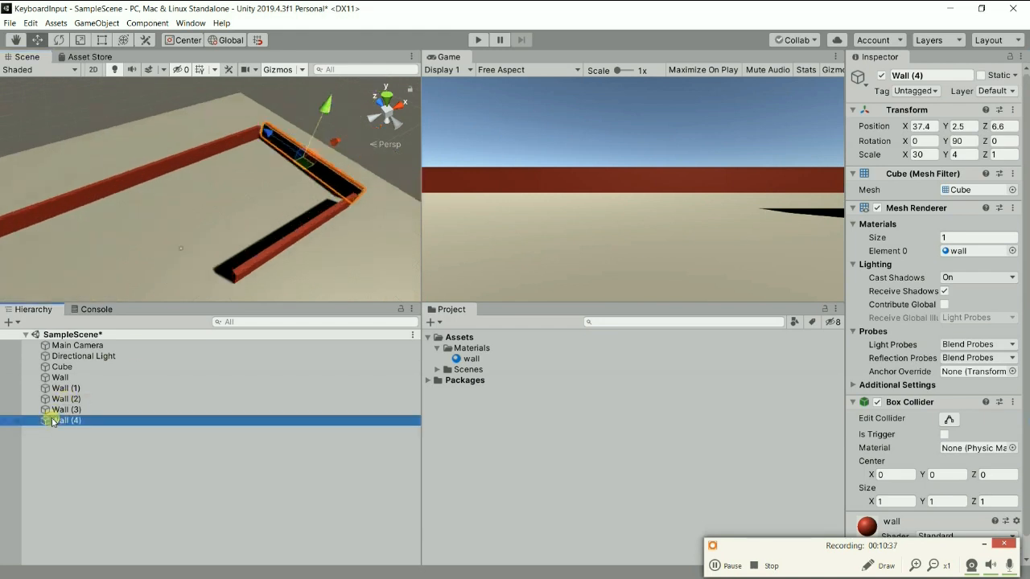
# Move Wall (4) inward to about X 34.8 so it closes the room between the front and back walls.
pyautogui.moveTo(276, 256); pyautogui.dragTo(194, 222, button='middle')
pyautogui.moveTo(189, 140); pyautogui.dragTo(174, 162)
pyautogui.moveTo(84, 259); pyautogui.dragTo(317, 117, button='middle')
pyautogui.scroll(-8, 132, 170)
pyautogui.keyDown('alt'); pyautogui.moveTo(158, 198); pyautogui.dragTo(112, 191); pyautogui.keyUp('alt')
pyautogui.keyDown('alt'); pyautogui.moveTo(188, 212); pyautogui.dragTo(220, 217); pyautogui.keyUp('alt')
pyautogui.scroll(-5, 221, 217)
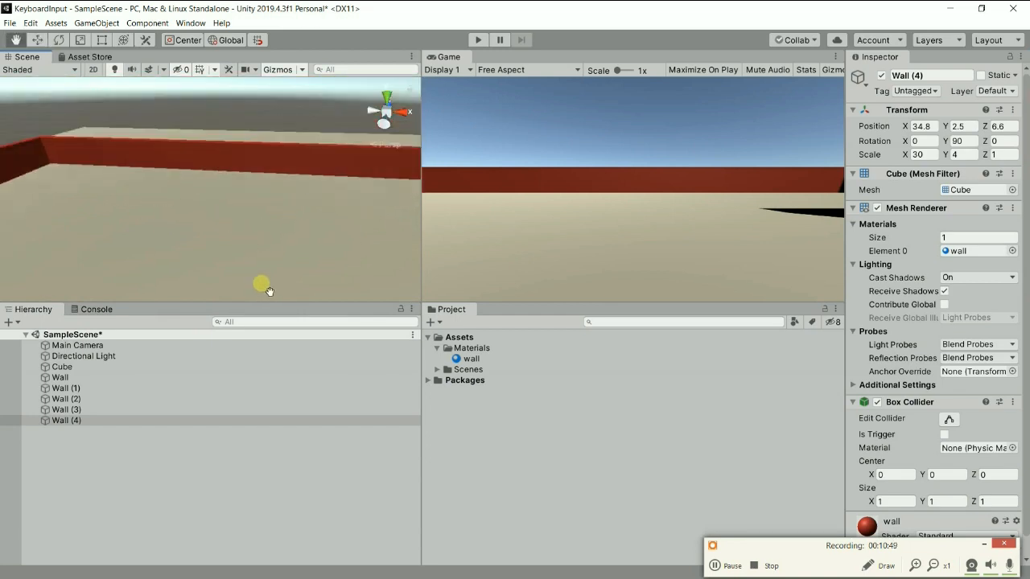
pyautogui.scroll(-7, 254, 262)
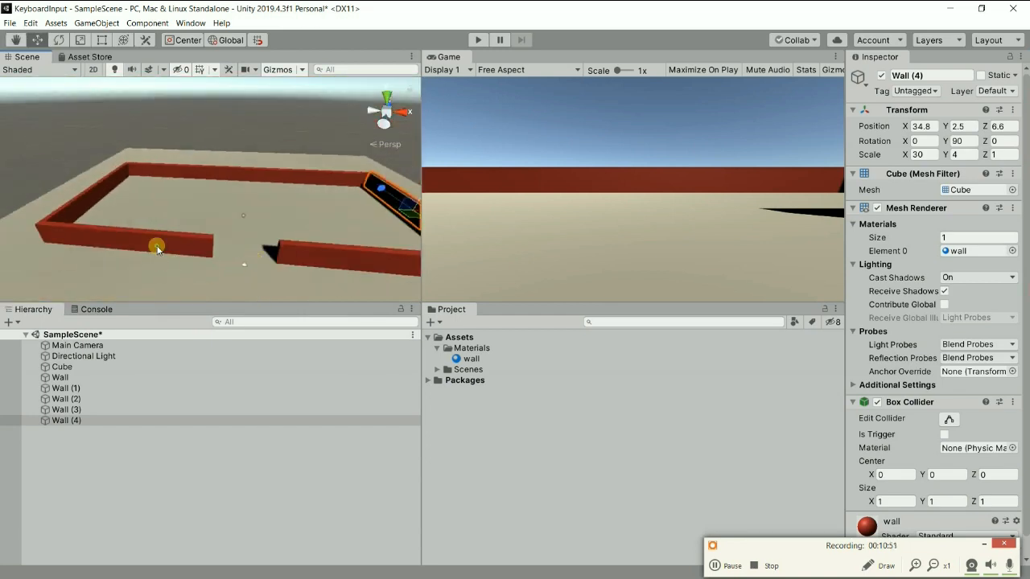
# Duplicate the front wall segment beside the door gap and move the copy across the gap to about X -2.5.
pyautogui.click(158, 249)
pyautogui.hotkey('ctrl', 'd')
pyautogui.moveTo(171, 245); pyautogui.dragTo(275, 262)
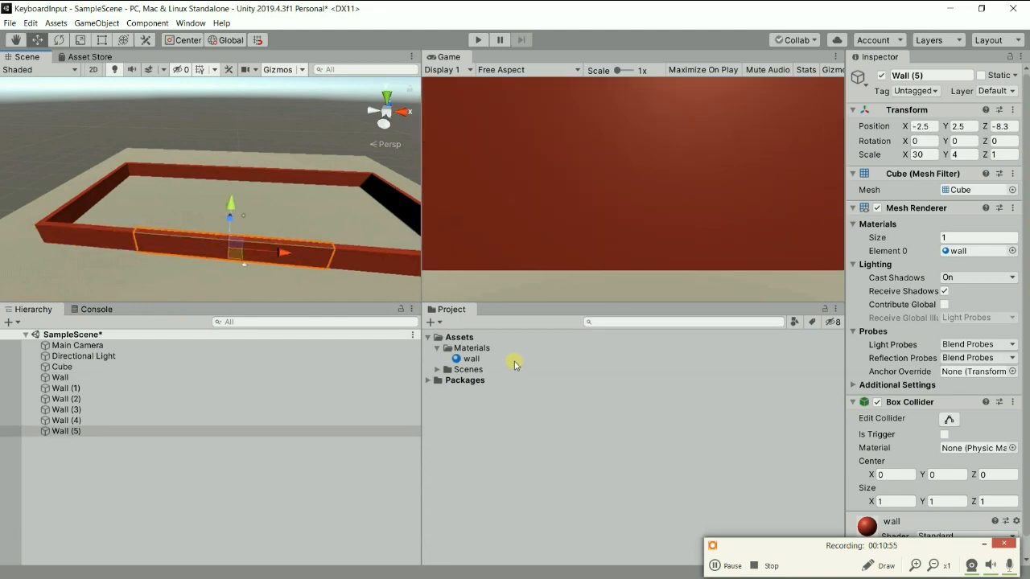
# Create a new material named Door in the Materials folder.
pyautogui.rightClick(477, 350)
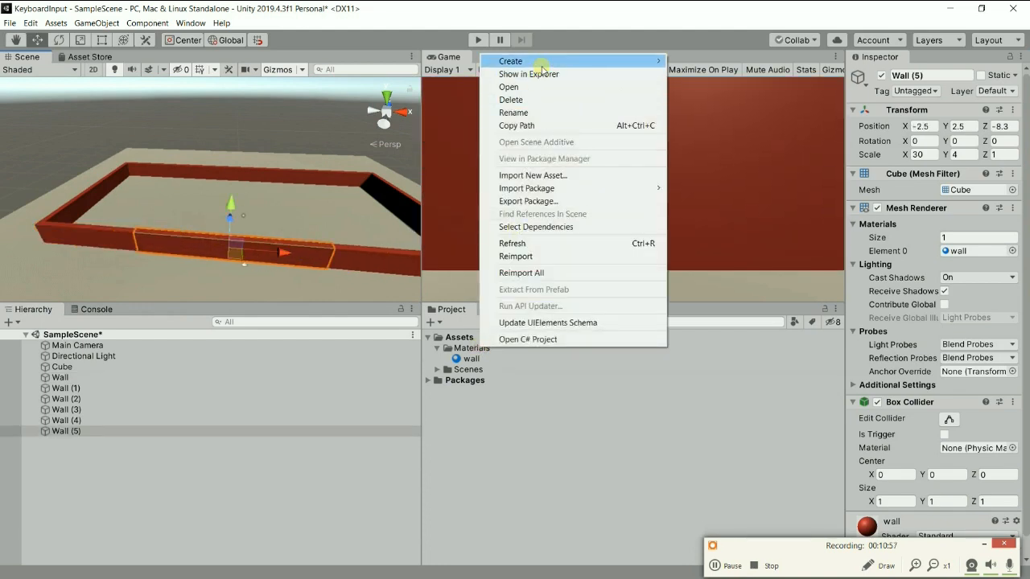
pyautogui.moveTo(545, 62)
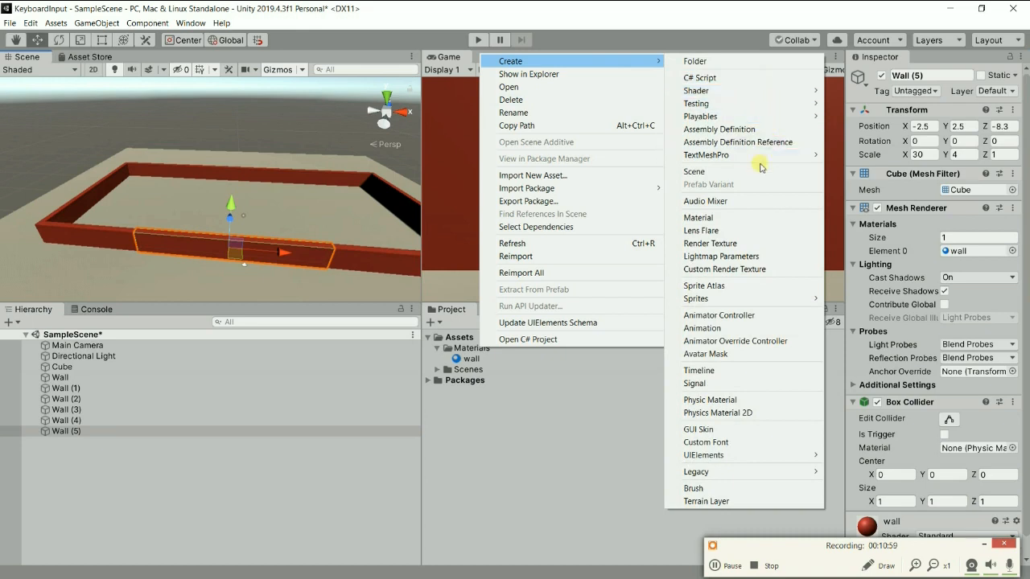
pyautogui.click(748, 217)
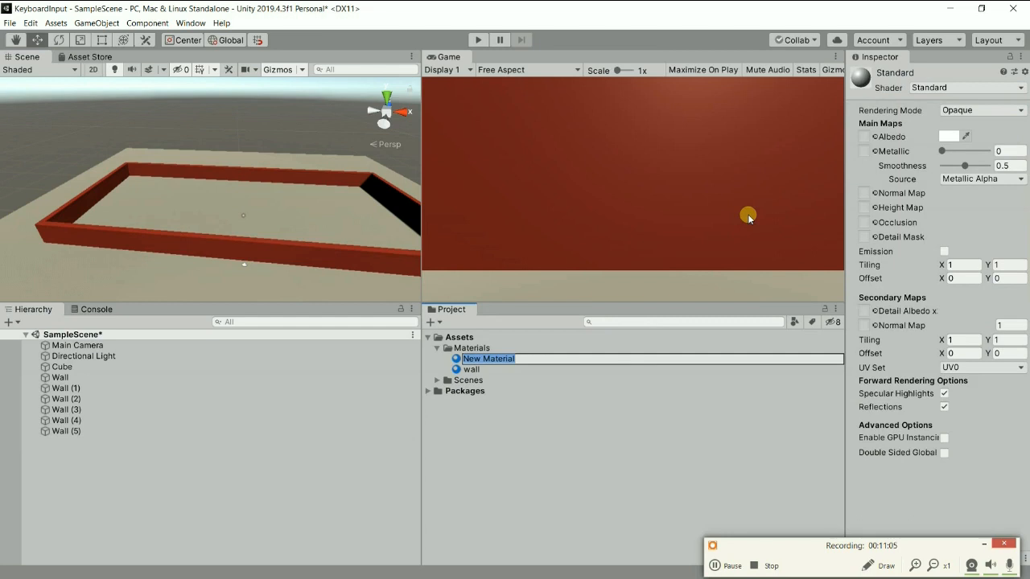
pyautogui.write('Door')
pyautogui.press('Return')
pyautogui.press('super')
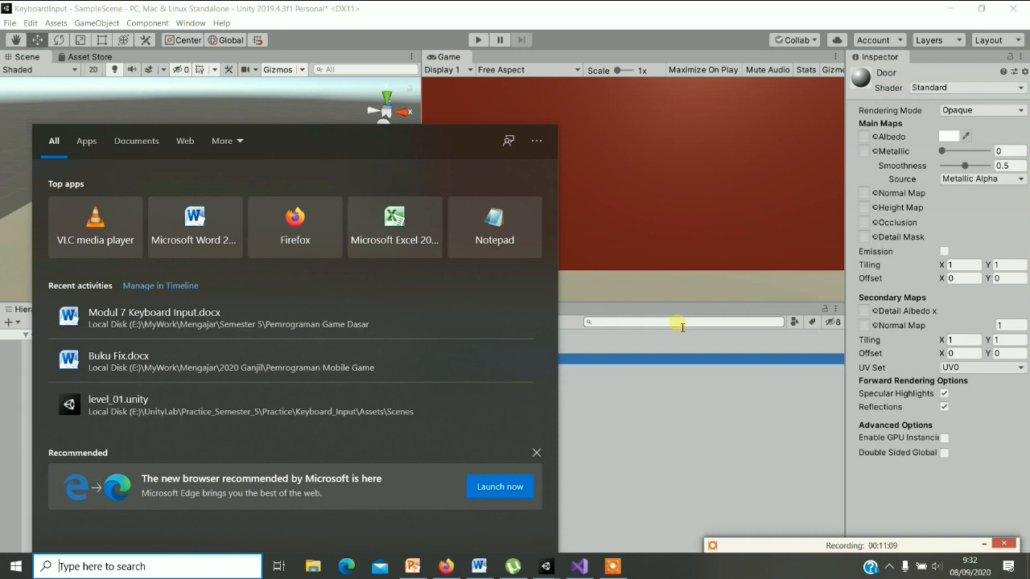
pyautogui.click(696, 395)
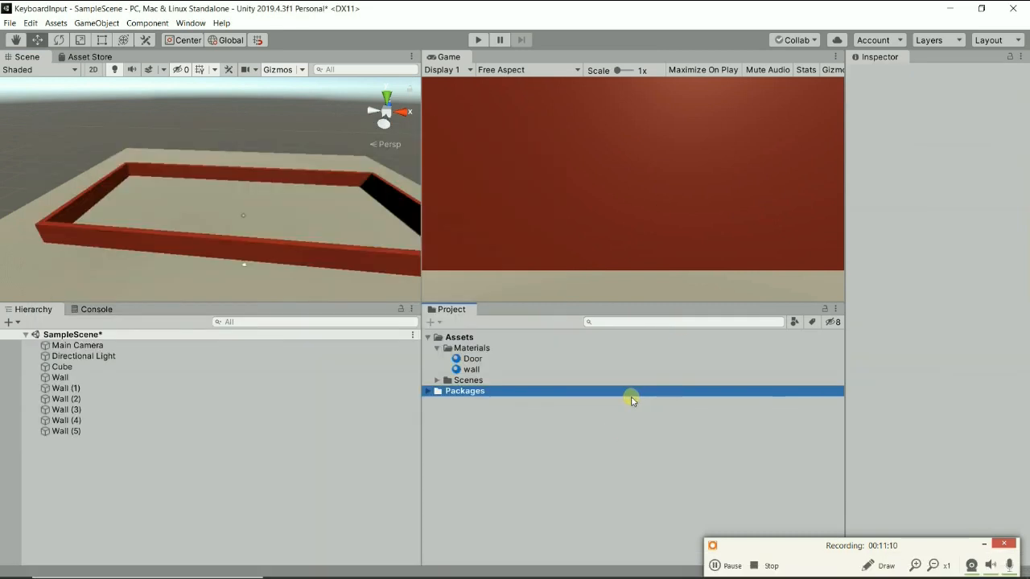
# Set the Door material's albedo color to teal, 1BE5C6.
pyautogui.click(474, 360)
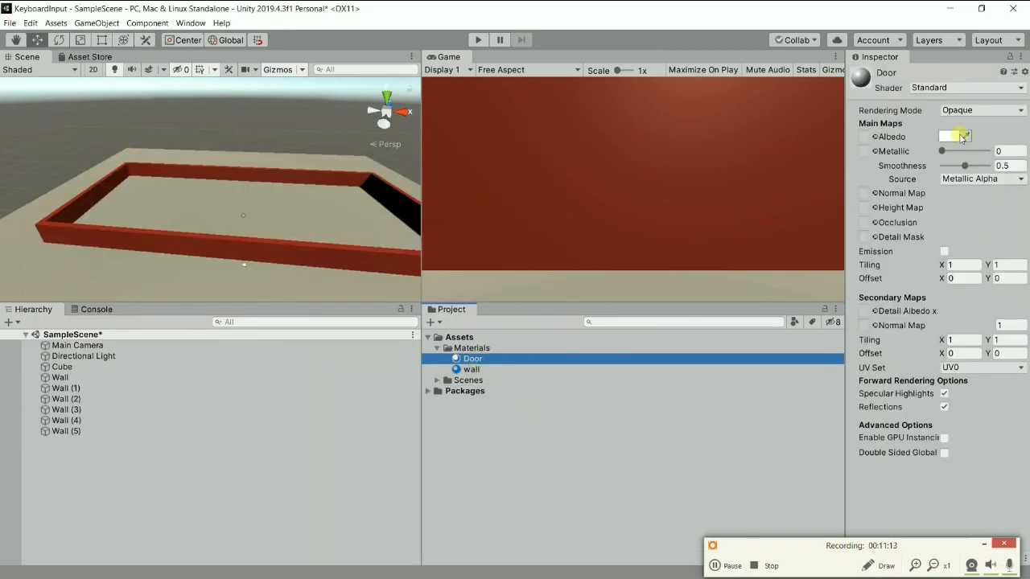
pyautogui.click(949, 136)
pyautogui.moveTo(856, 205); pyautogui.dragTo(860, 193)
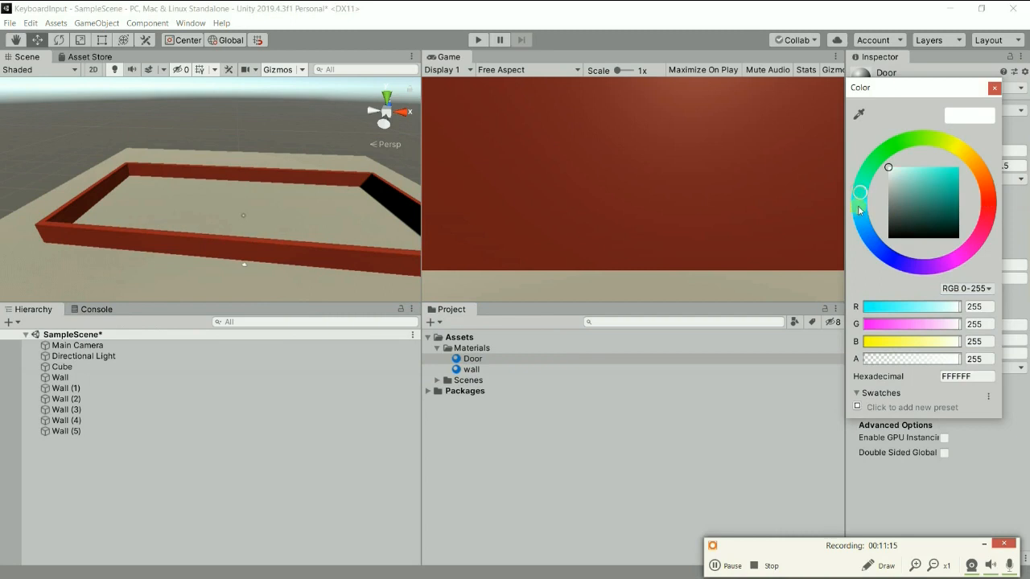
pyautogui.click(951, 174)
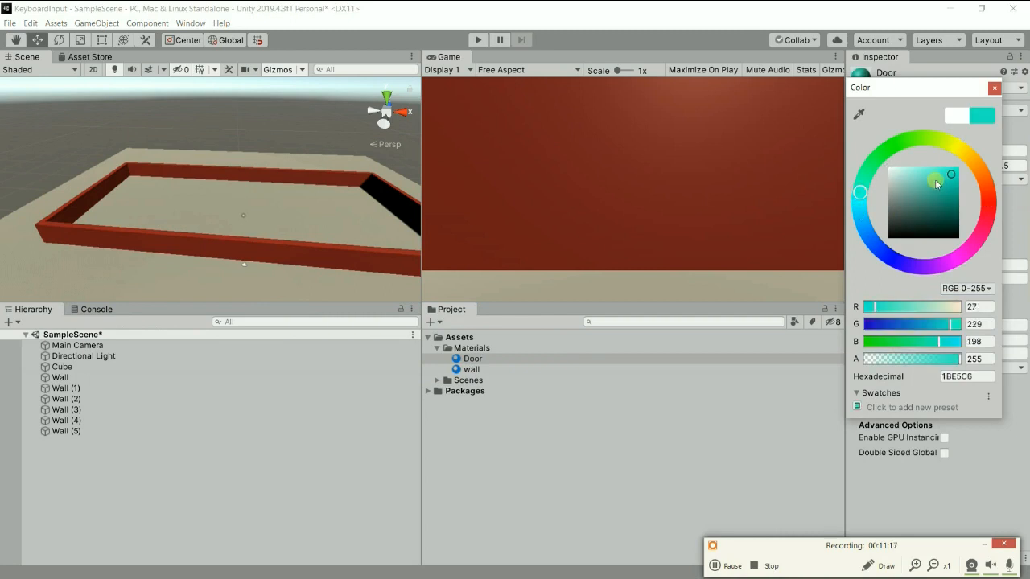
pyautogui.click(994, 87)
# Apply the Door material to Wall (5) across the gap and rename that object Door.
pyautogui.moveTo(470, 359); pyautogui.dragTo(237, 246)
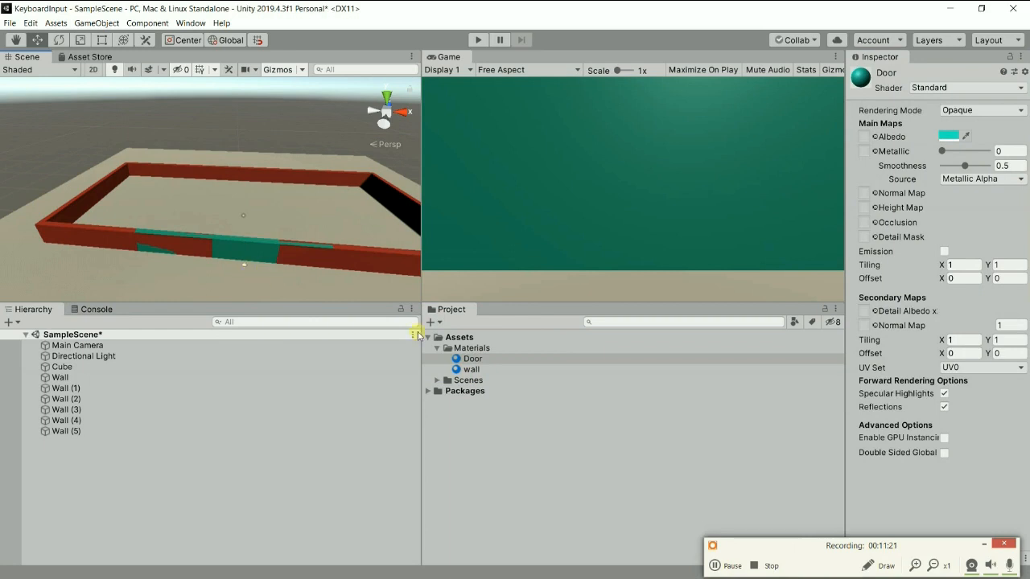
pyautogui.click(236, 250)
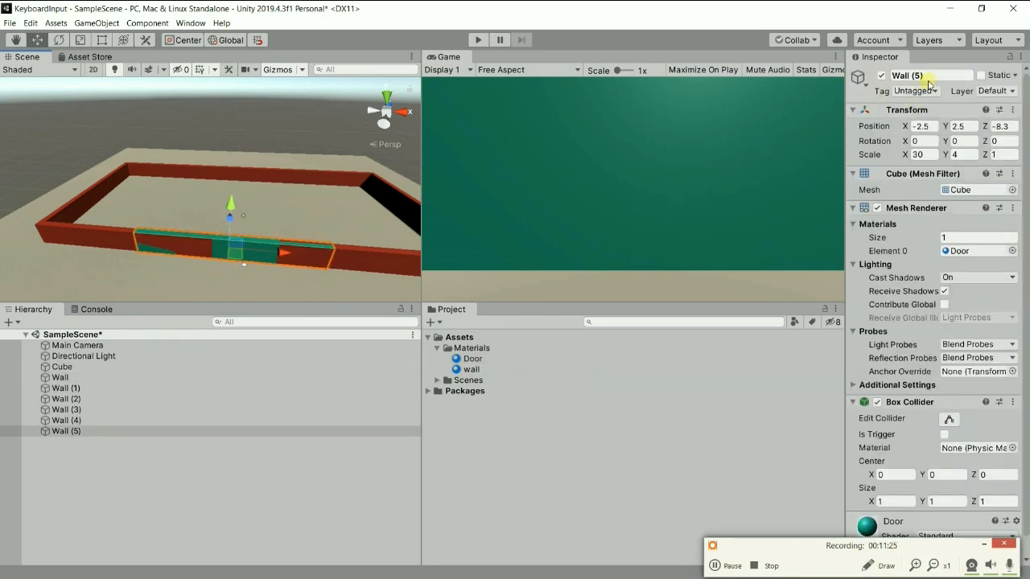
pyautogui.click(943, 77)
pyautogui.write('Door')
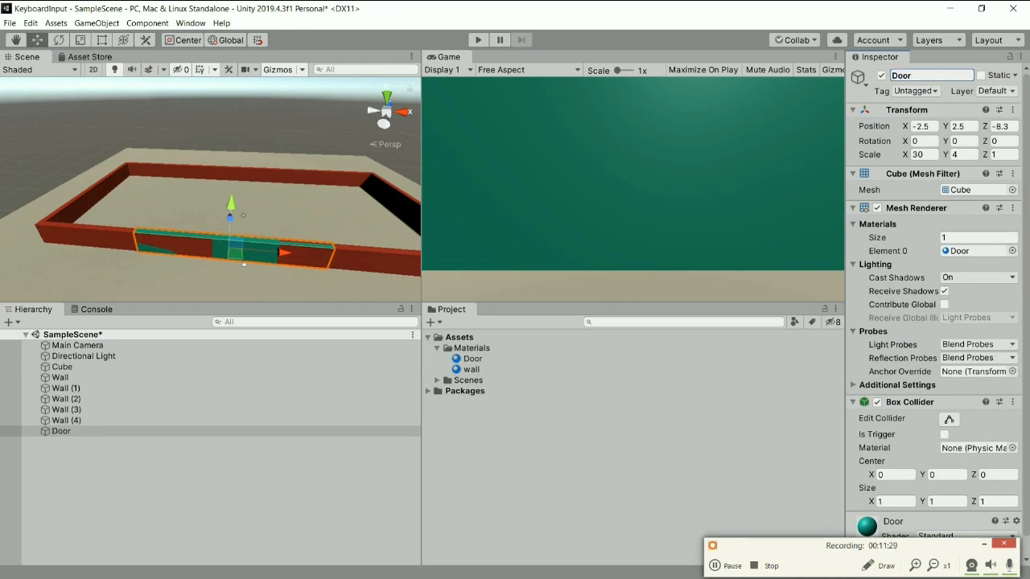
# Set the Door's X scale to 10 and center it in the wall gap at about X 0.01.
pyautogui.click(929, 155)
pyautogui.write('10')
pyautogui.scroll(6, 234, 222)
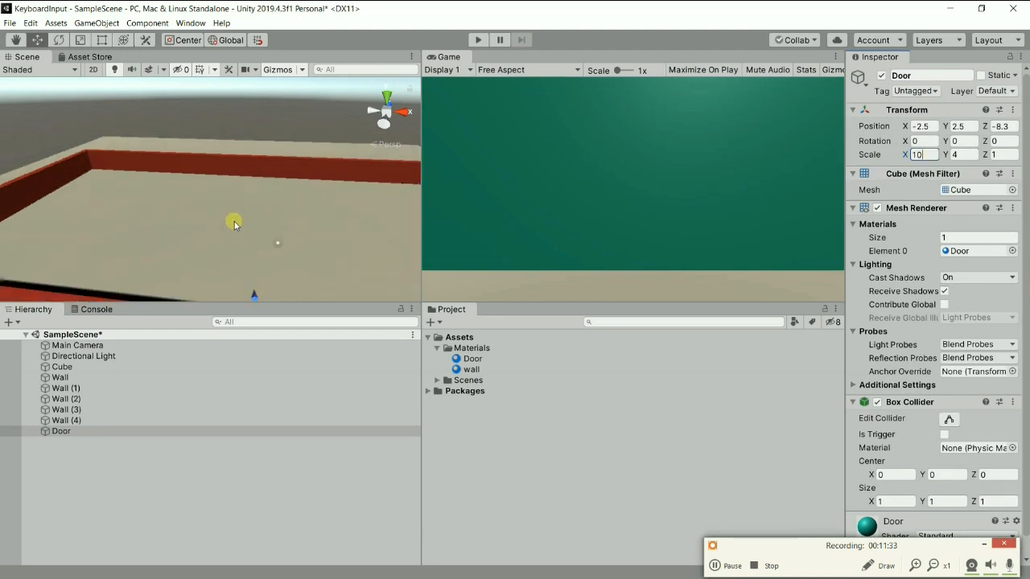
pyautogui.moveTo(216, 192); pyautogui.dragTo(255, 206)
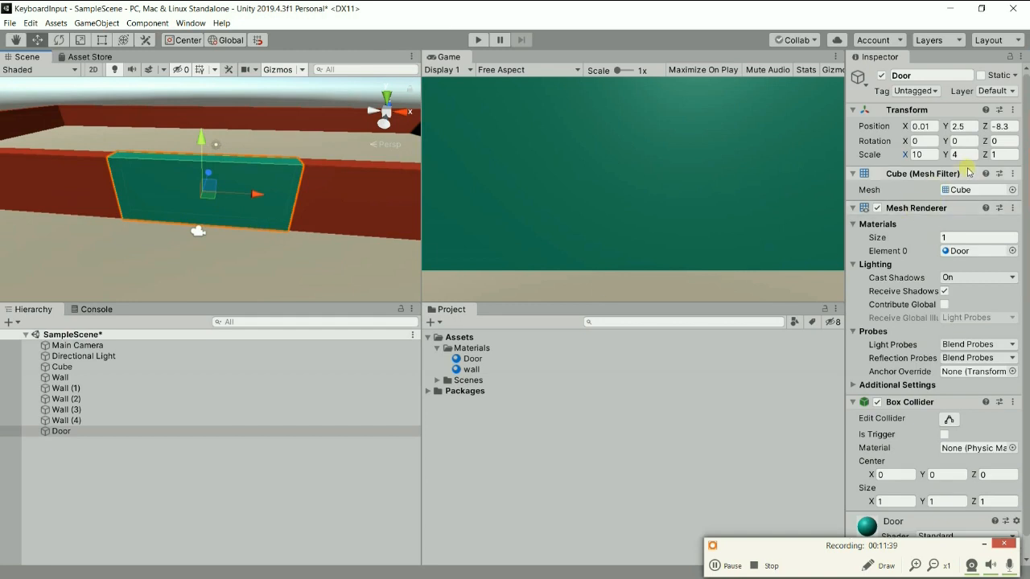
# Thin the Door by setting its Z scale to 0.05.
pyautogui.click(997, 155)
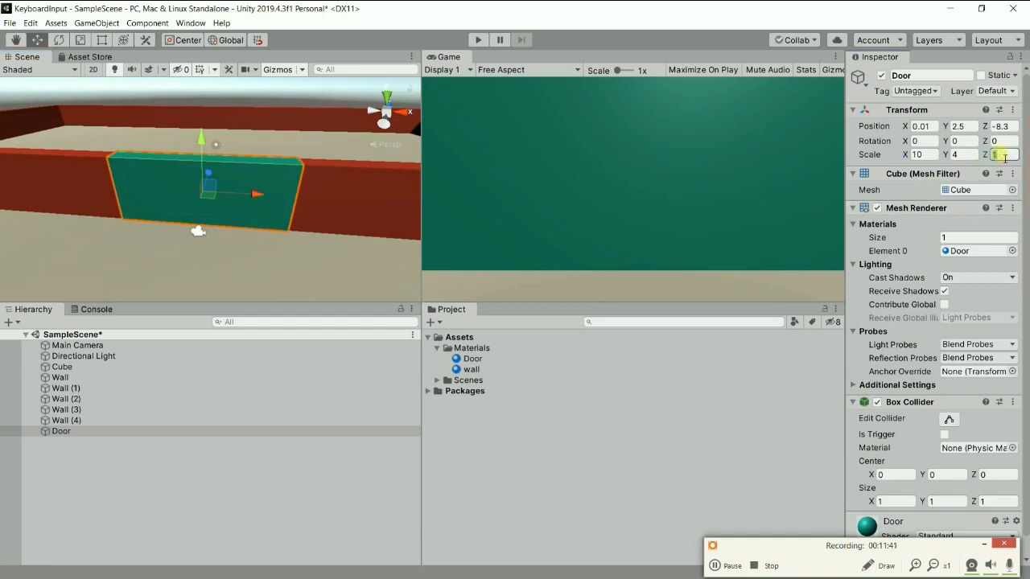
pyautogui.write('0.')
pyautogui.write('05')
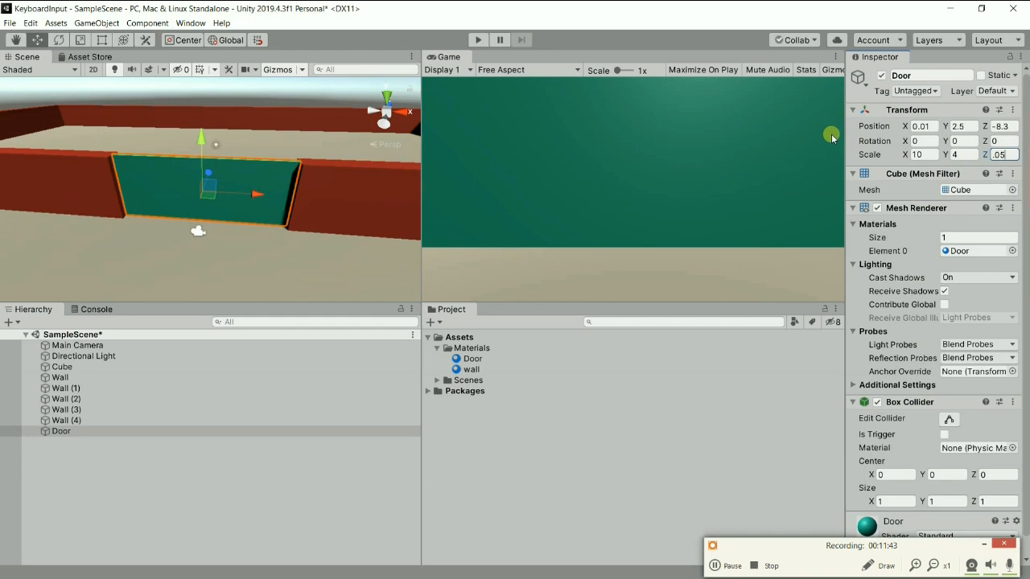
pyautogui.moveTo(182, 179)
pyautogui.keyDown('alt'); pyautogui.mouseDown()
pyautogui.moveTo(348, 275)
pyautogui.moveTo(448, 191)
pyautogui.moveTo(280, 162)
pyautogui.moveTo(72, 251)
pyautogui.moveTo(190, 176)
pyautogui.moveTo(195, 194)
pyautogui.mouseUp(); pyautogui.keyUp('alt')
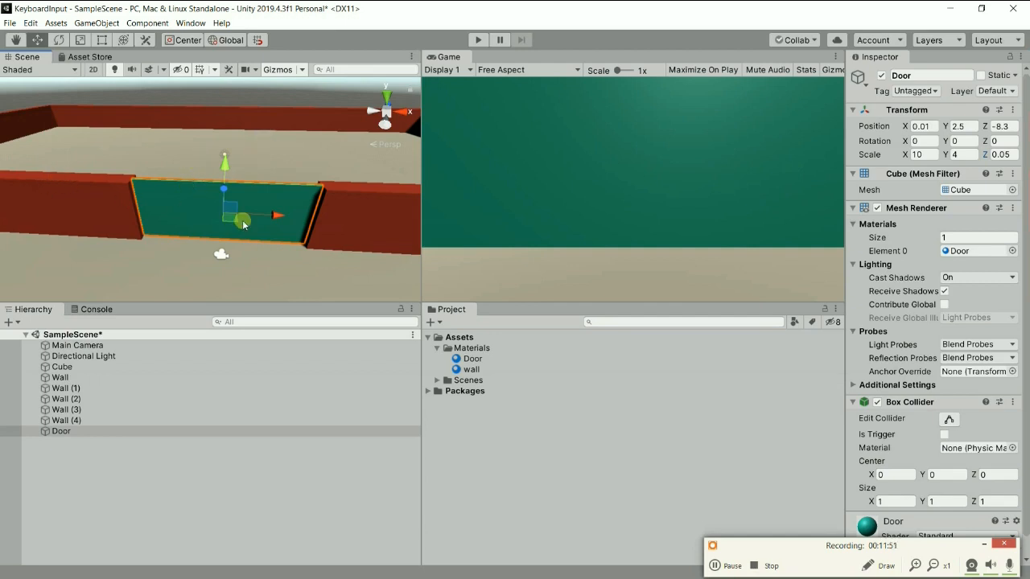
pyautogui.scroll(-5, 237, 224)
pyautogui.moveTo(243, 224)
pyautogui.keyDown('alt'); pyautogui.mouseDown()
pyautogui.moveTo(200, 257)
pyautogui.moveTo(280, 230)
pyautogui.moveTo(204, 220)
pyautogui.moveTo(227, 232)
pyautogui.mouseUp(); pyautogui.keyUp('alt')
pyautogui.scroll(8, 281, 229)
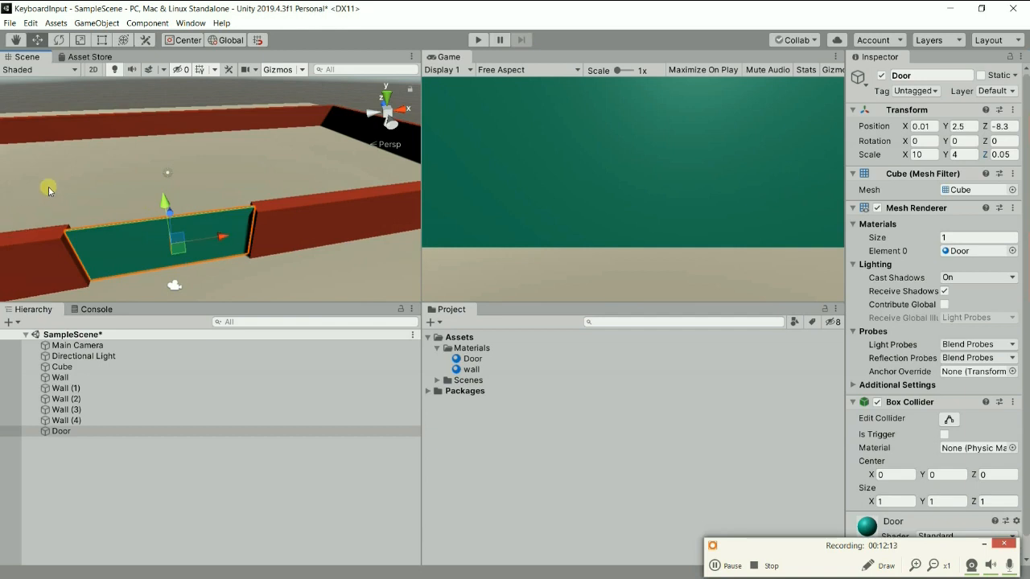
pyautogui.moveTo(205, 267); pyautogui.dragTo(233, 278, button='middle')
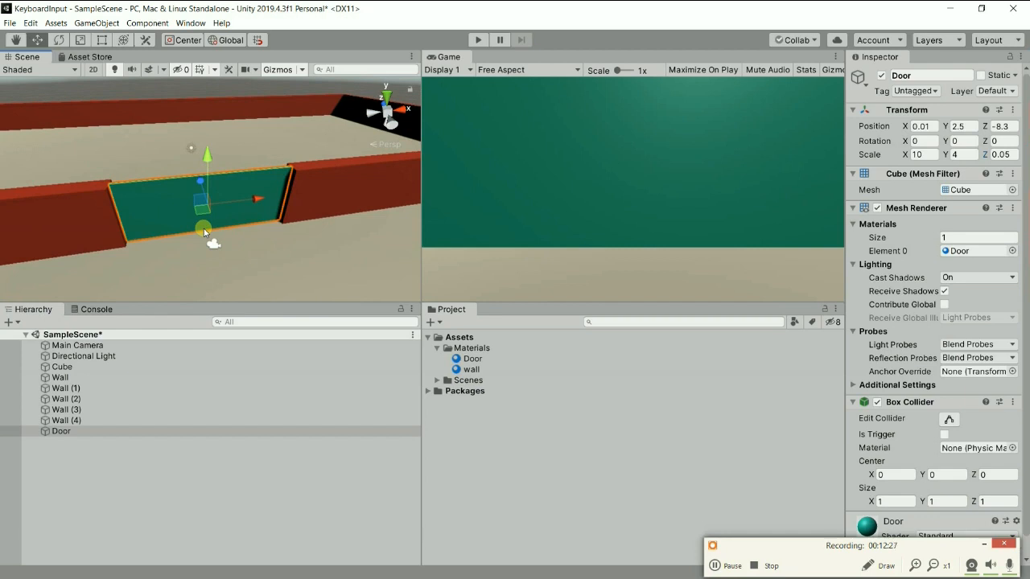
# Duplicate the Door object and rename the copy Sensor.
pyautogui.rightClick(61, 434)
pyautogui.click(118, 264)
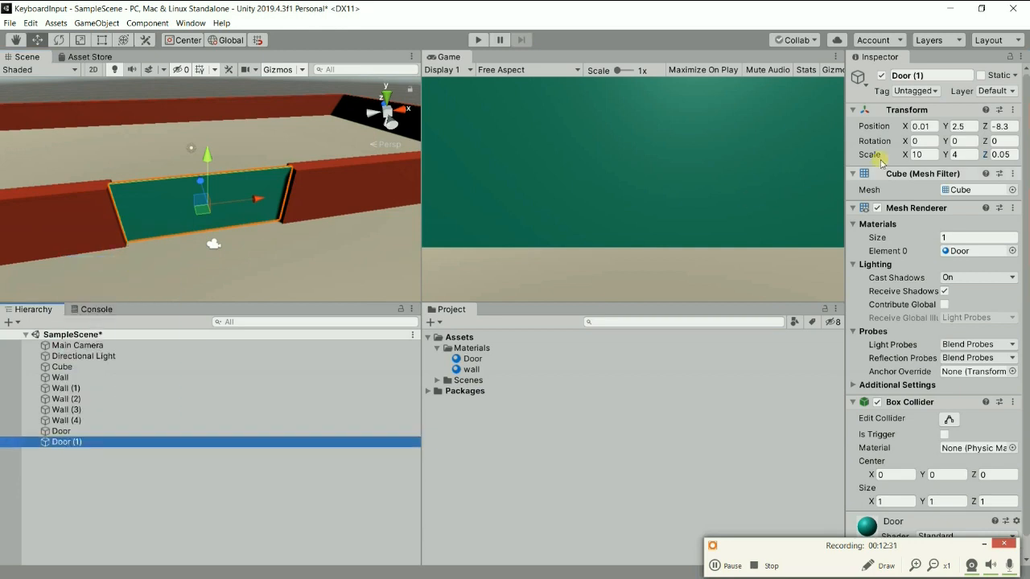
pyautogui.click(943, 75)
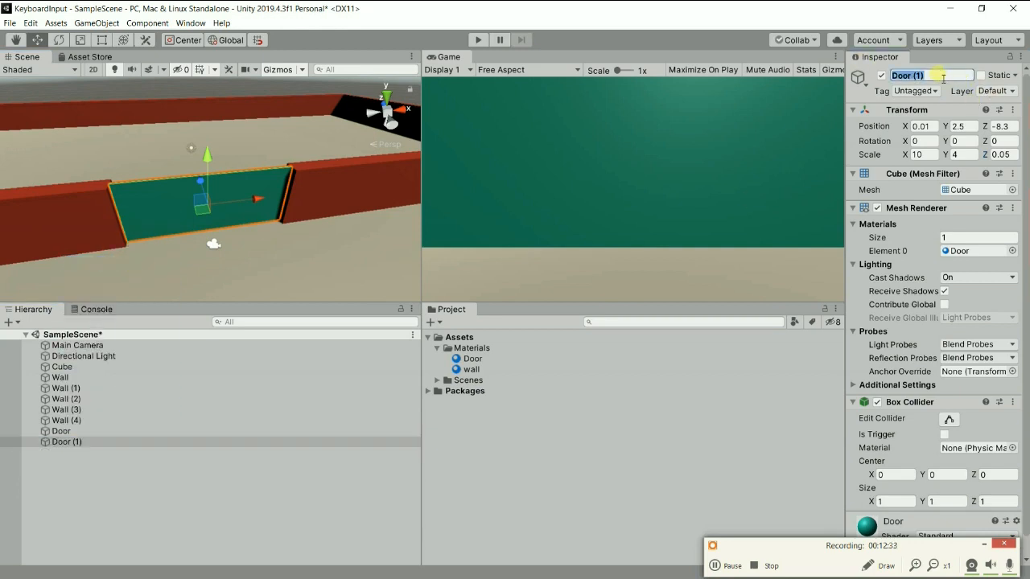
pyautogui.write('Sensor')
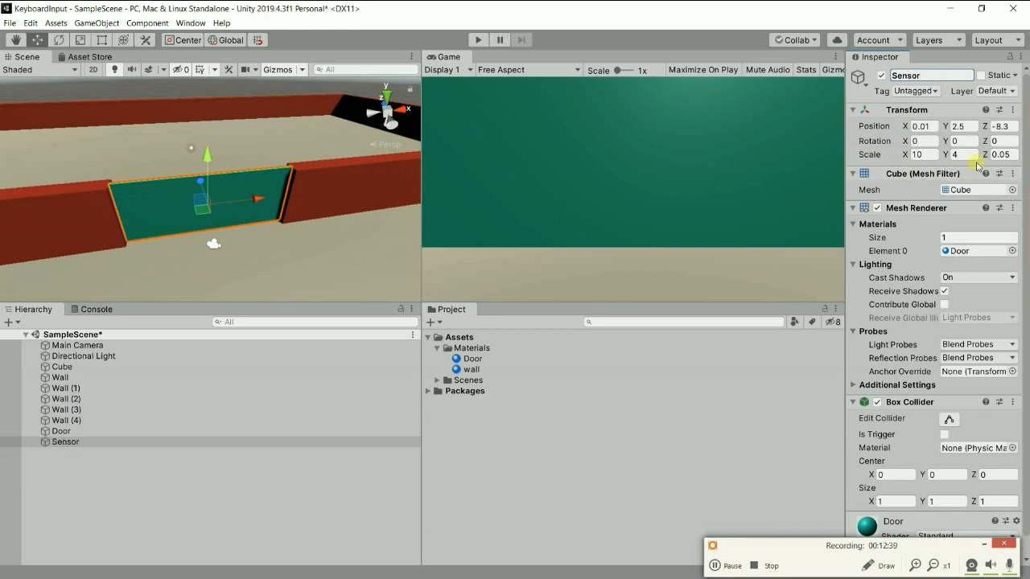
# Increase the Sensor's Z scale to about 5.27 so it extends in front of and behind the door.
pyautogui.moveTo(991, 154); pyautogui.dragTo(87, 152)
pyautogui.scroll(-10, 86, 151)
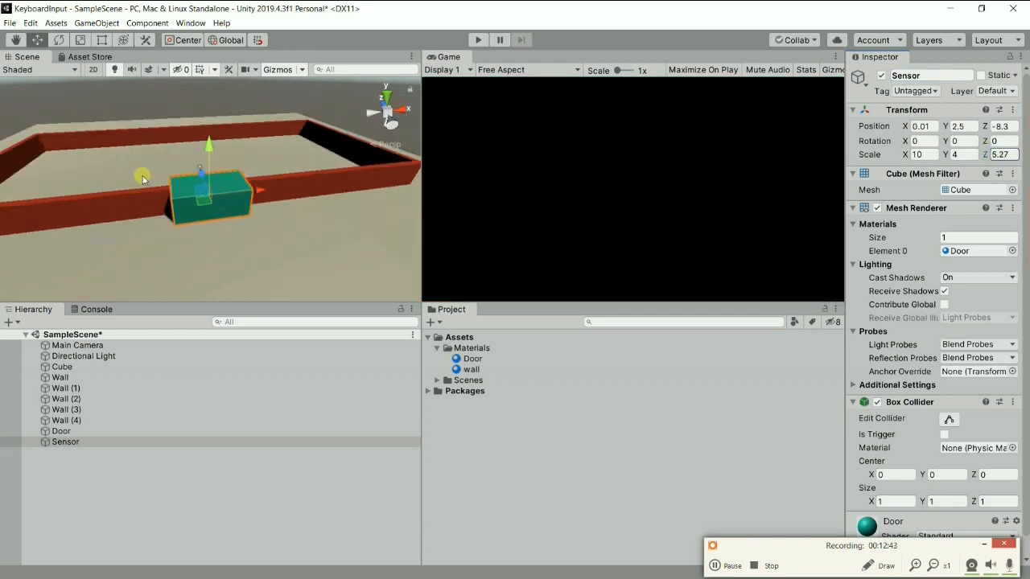
# Raise the Main Camera above the ground to a Y position of about 9.12.
pyautogui.keyDown('alt'); pyautogui.moveTo(137, 178); pyautogui.dragTo(202, 266); pyautogui.keyUp('alt')
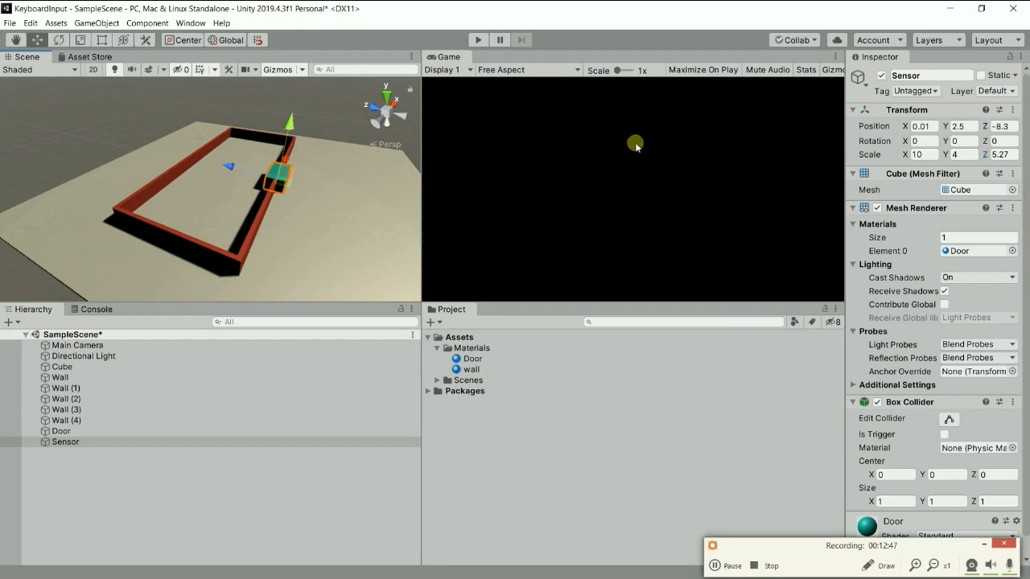
pyautogui.doubleClick(80, 346)
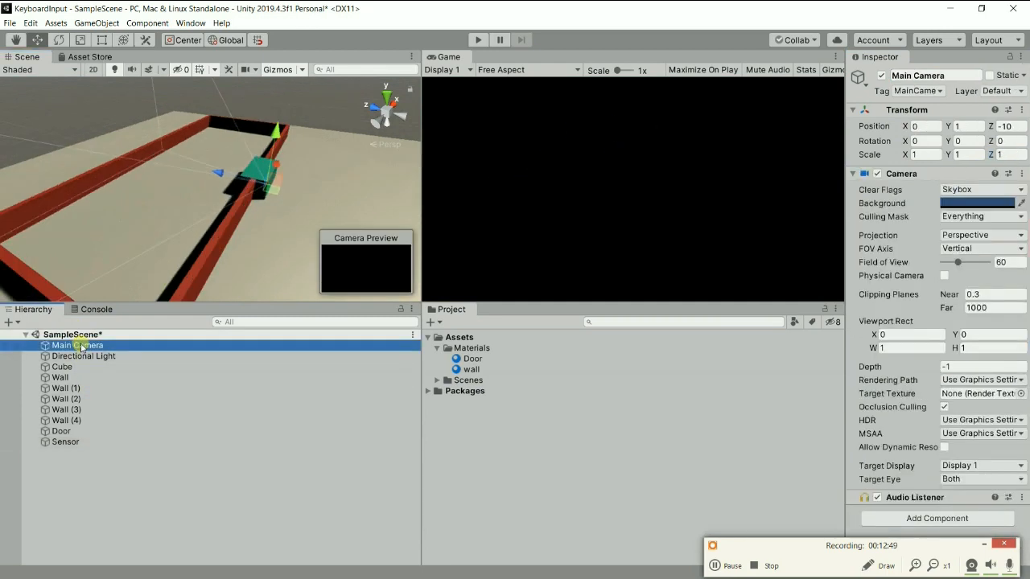
pyautogui.moveTo(210, 149); pyautogui.dragTo(217, 77)
# Set the Sensor's Z scale to 10 so it reaches further on both sides of the door.
pyautogui.scroll(5, 237, 156)
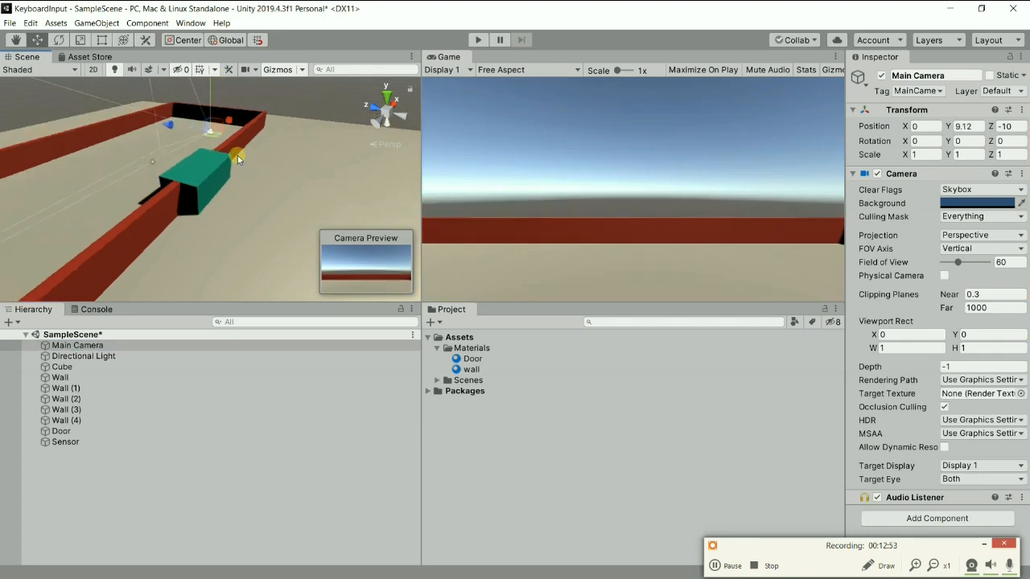
pyautogui.click(209, 161)
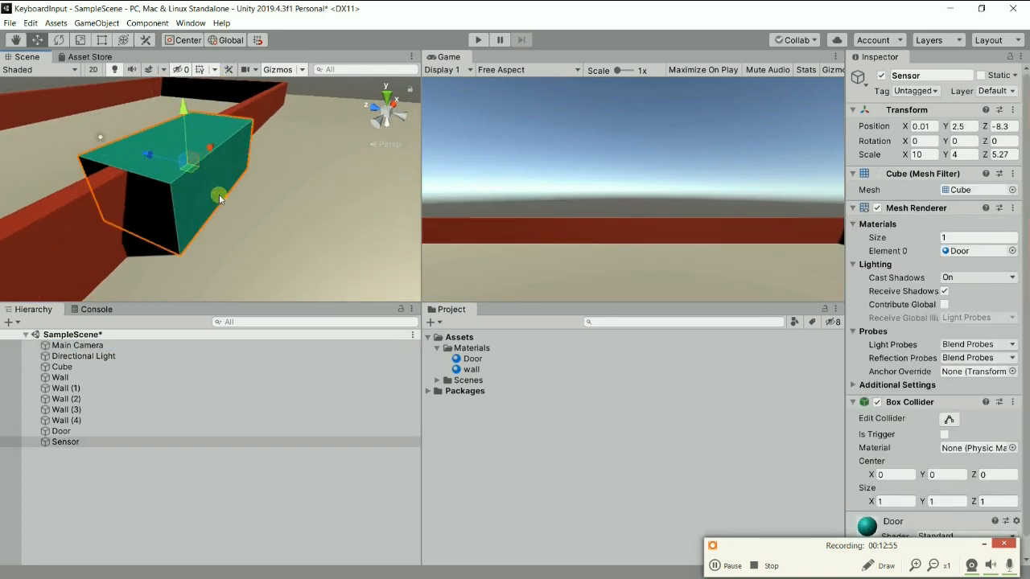
pyautogui.scroll(-2, 218, 194)
pyautogui.click(1001, 155)
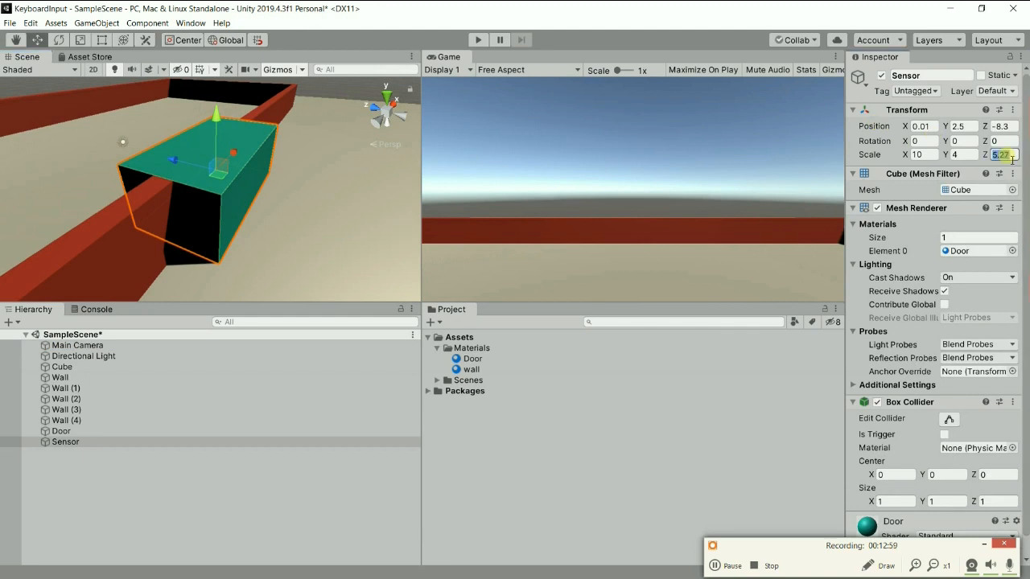
pyautogui.write('10')
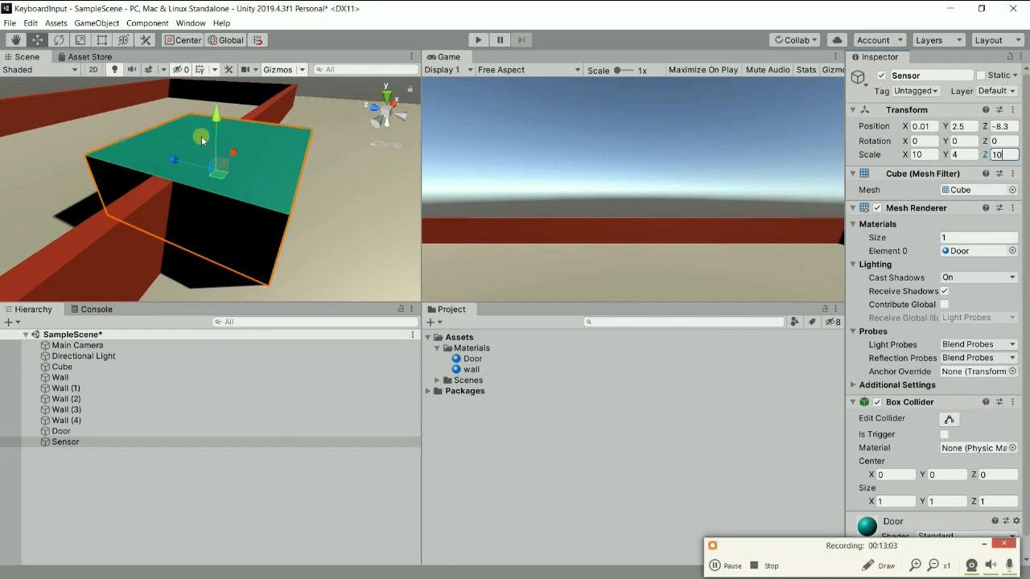
pyautogui.scroll(-3, 201, 133)
pyautogui.keyDown('alt'); pyautogui.moveTo(217, 208); pyautogui.dragTo(129, 205); pyautogui.keyUp('alt')
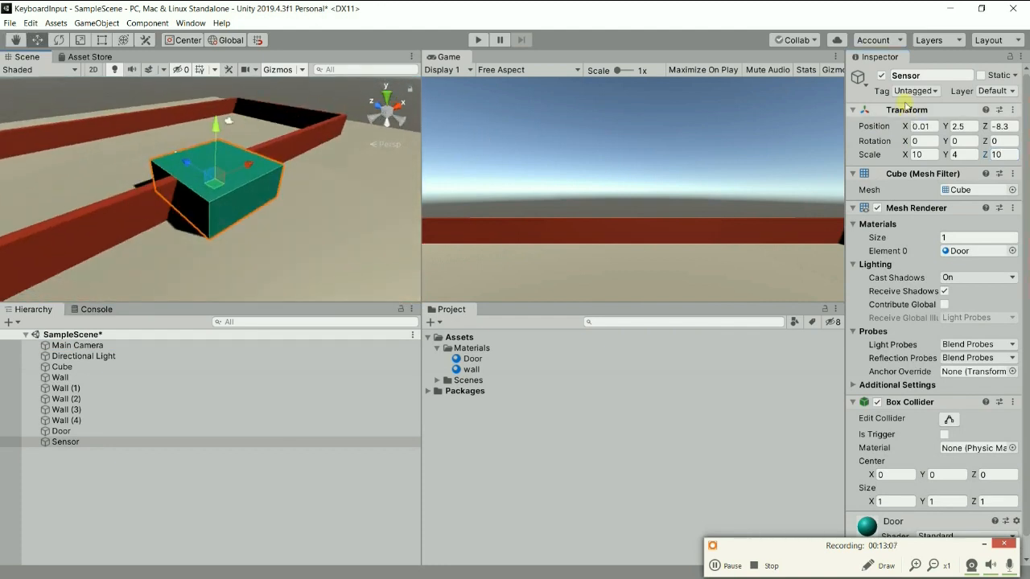
# Make the Sensor invisible by disabling its Mesh Renderer, and set its Box Collider as a trigger.
pyautogui.scroll(2, 237, 179)
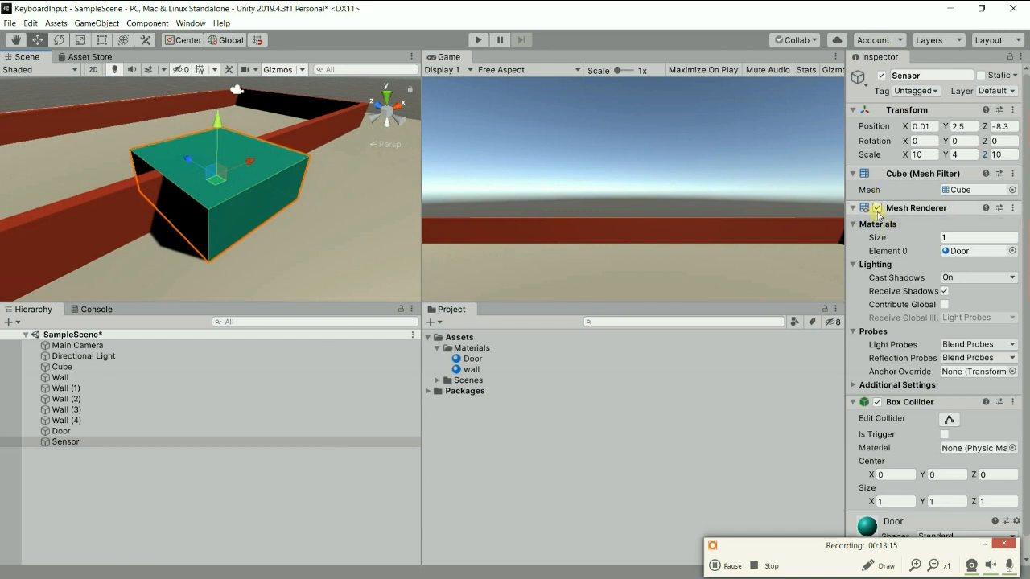
pyautogui.click(878, 208)
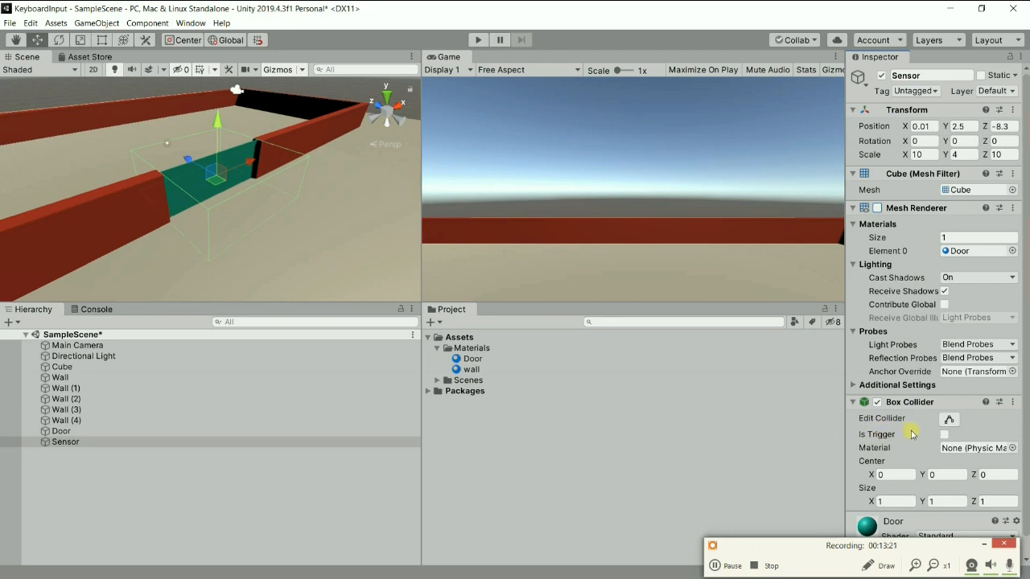
pyautogui.click(943, 435)
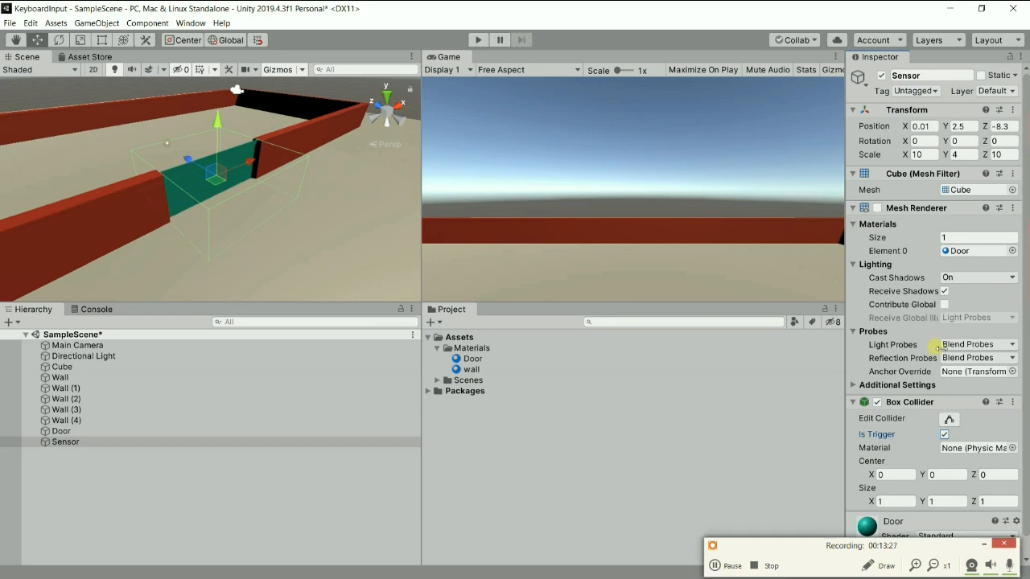
pyautogui.keyDown('alt'); pyautogui.moveTo(168, 153); pyautogui.dragTo(133, 173); pyautogui.keyUp('alt')
pyautogui.keyDown('alt'); pyautogui.moveTo(324, 210); pyautogui.dragTo(123, 133); pyautogui.keyUp('alt')
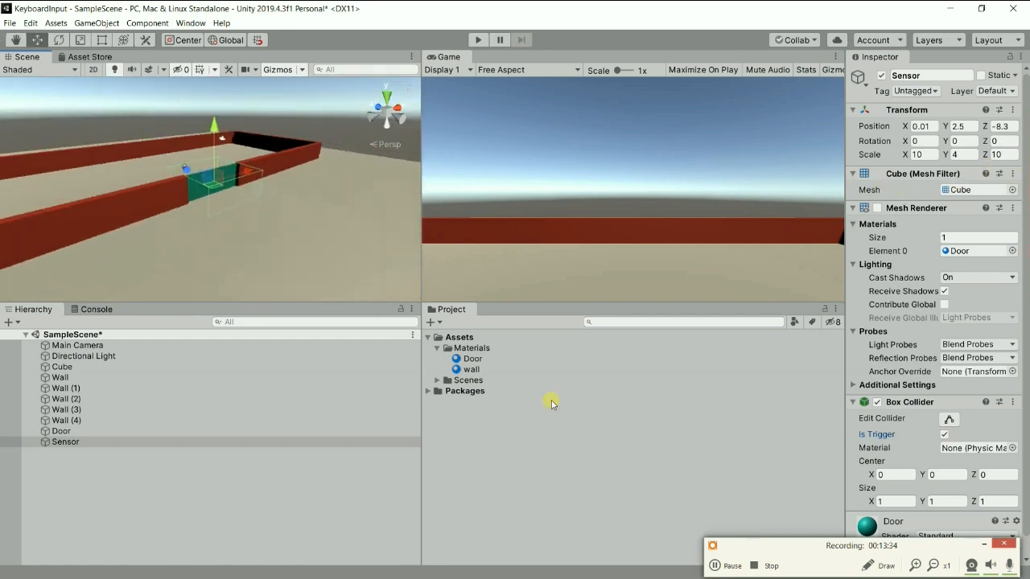
pyautogui.click(731, 568)
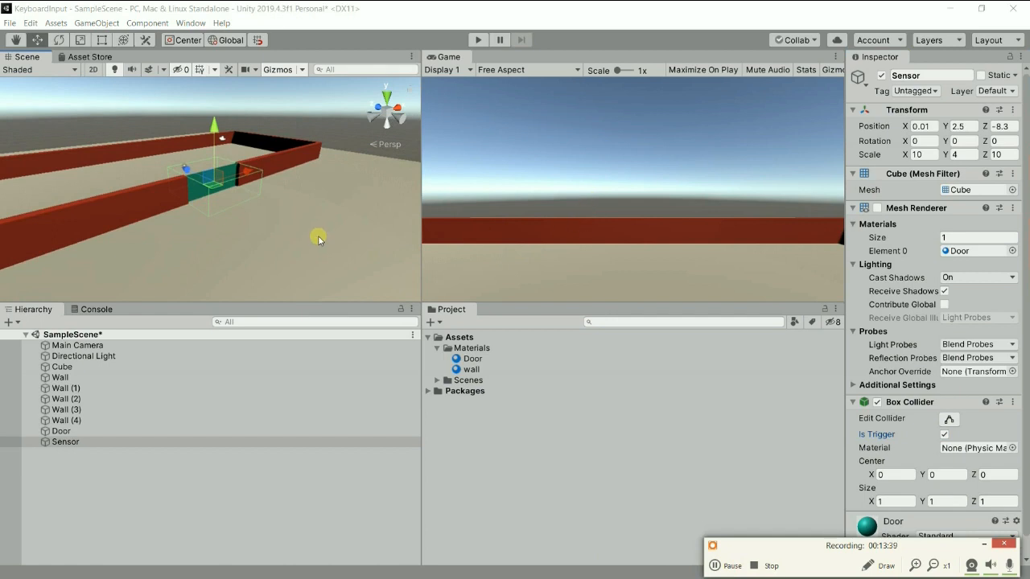
pyautogui.scroll(-4, 319, 230)
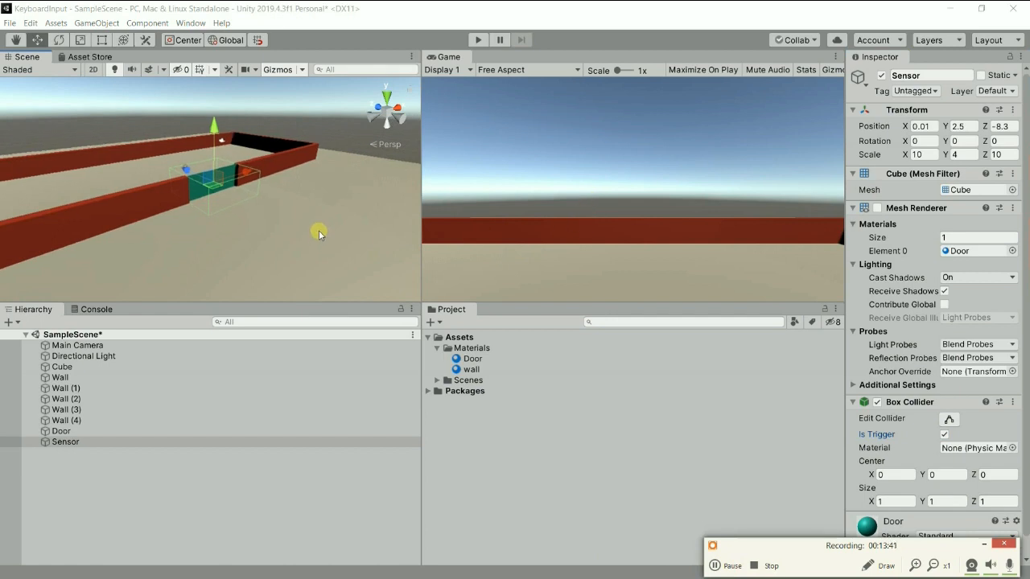
pyautogui.moveTo(319, 234); pyautogui.dragTo(274, 233, button='middle')
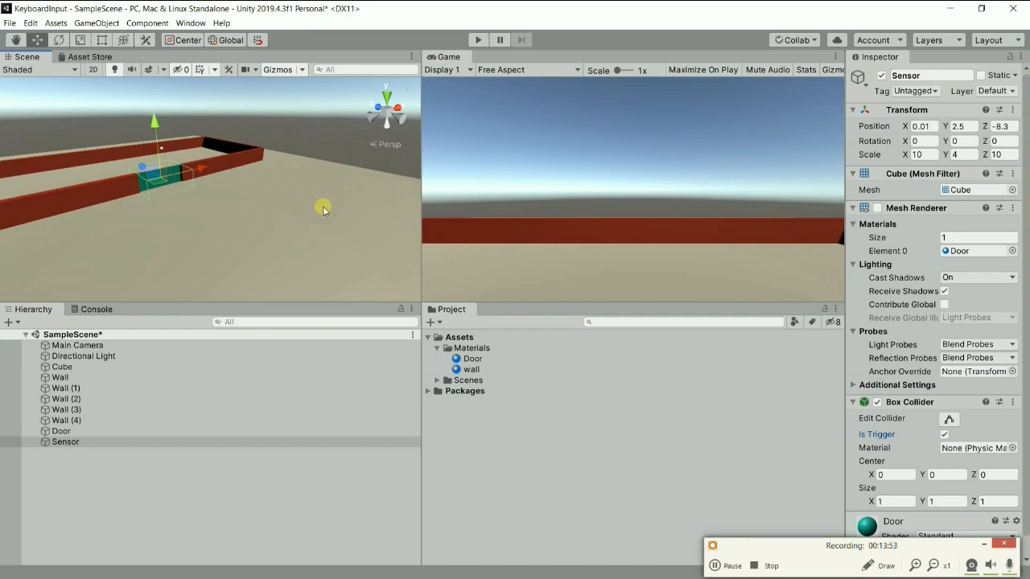
pyautogui.scroll(5, 318, 213)
pyautogui.moveTo(313, 218); pyautogui.dragTo(374, 197, button='middle')
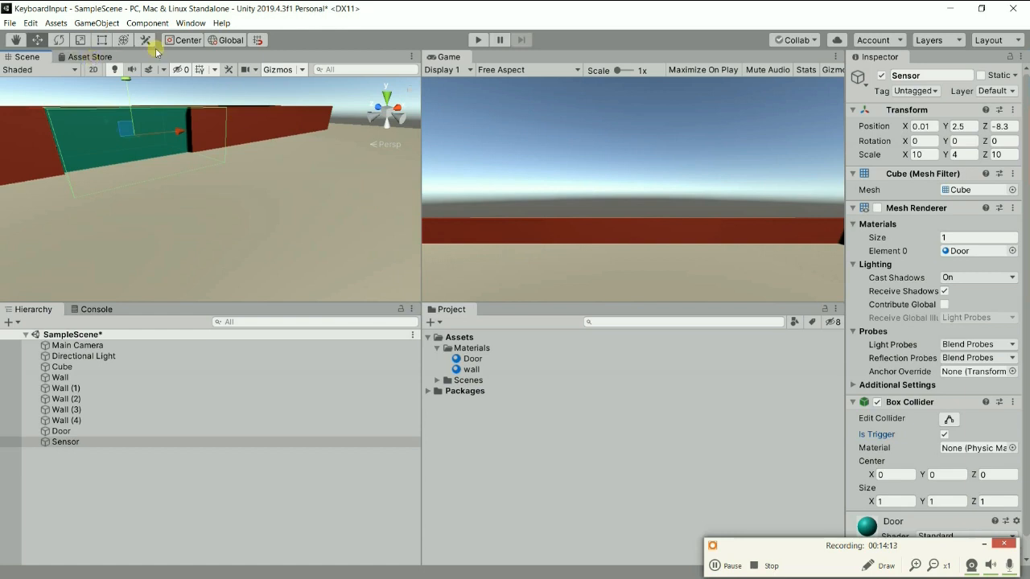
# Open the Asset Store in its own undocked window and maximize it.
pyautogui.click(181, 24)
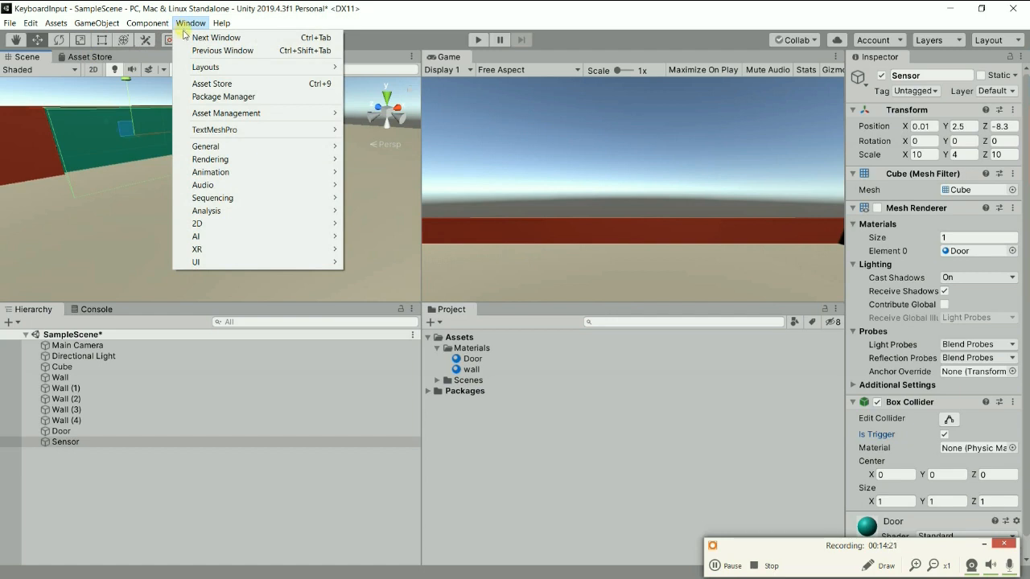
pyautogui.moveTo(148, 29)
pyautogui.click(213, 84)
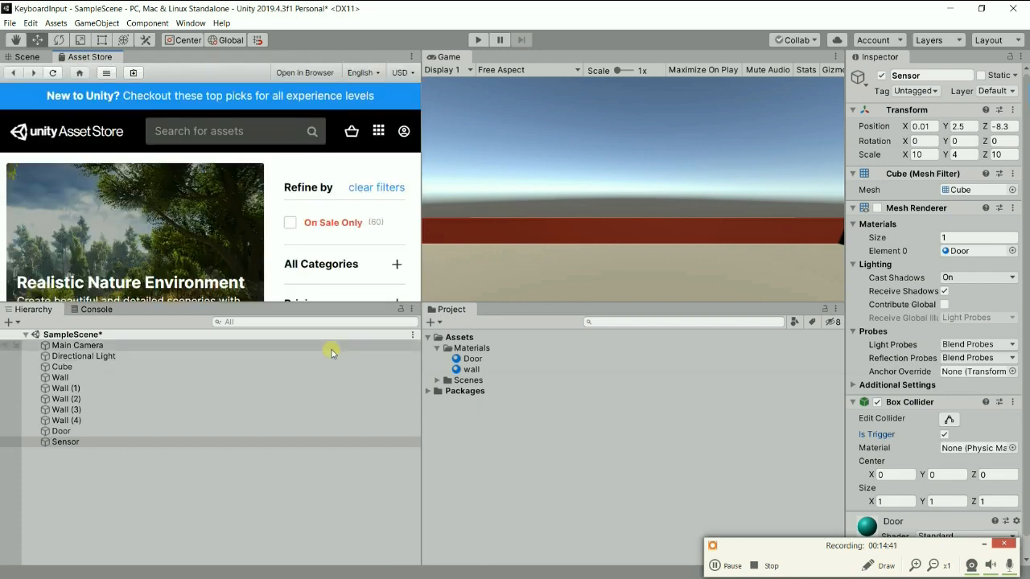
pyautogui.moveTo(87, 58); pyautogui.dragTo(563, 193)
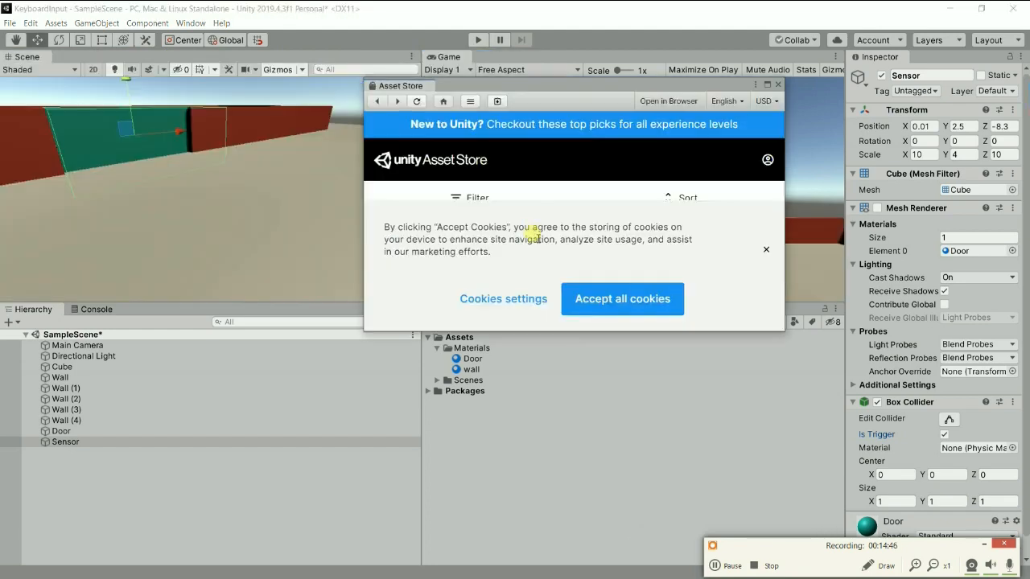
pyautogui.click(768, 85)
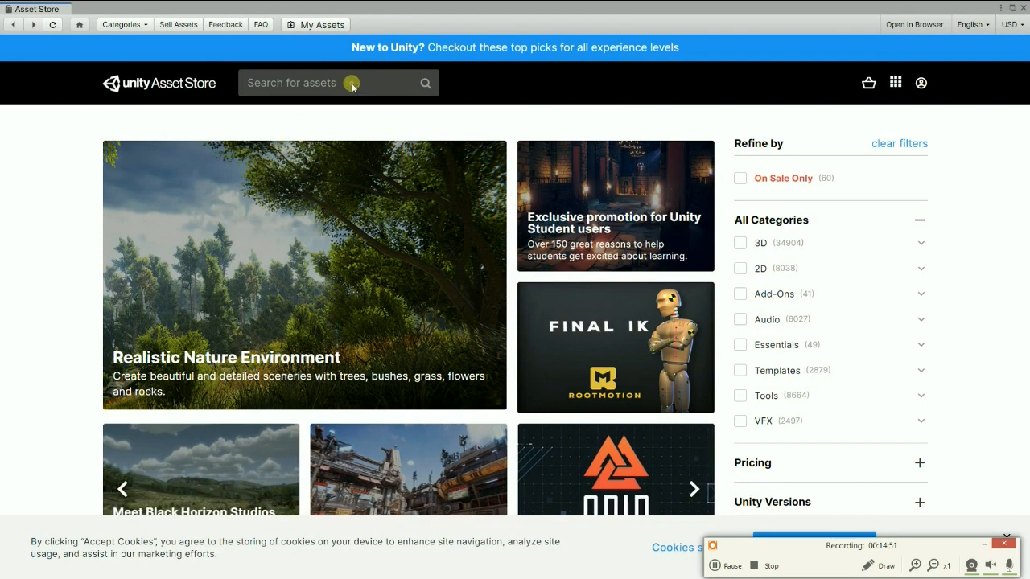
# Search the Asset Store for "standard asset" and open the free Standard Assets (for Unity 2018.4) page from Unity Technologies.
pyautogui.click(352, 83)
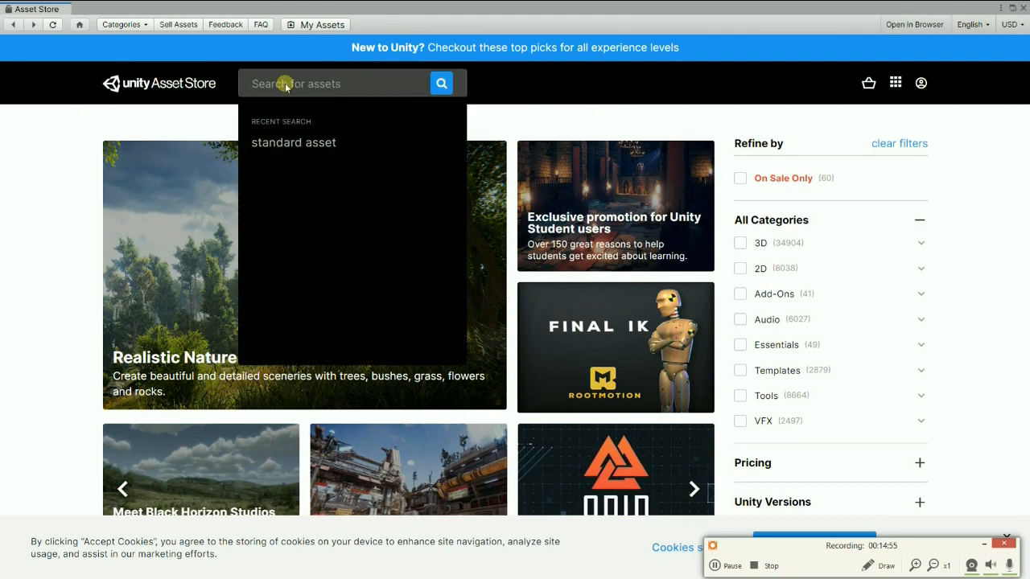
pyautogui.write('stan')
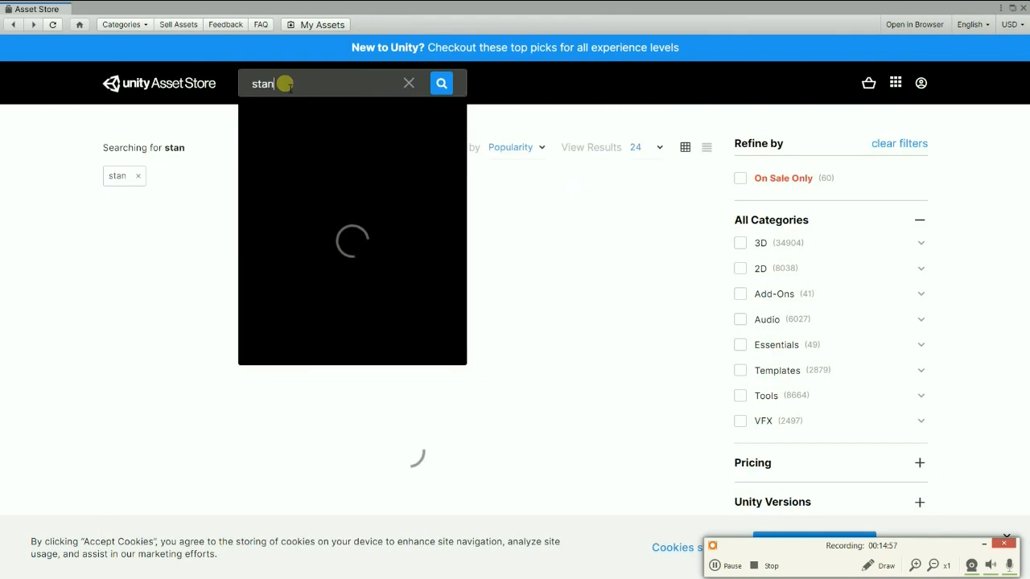
pyautogui.write('dard as')
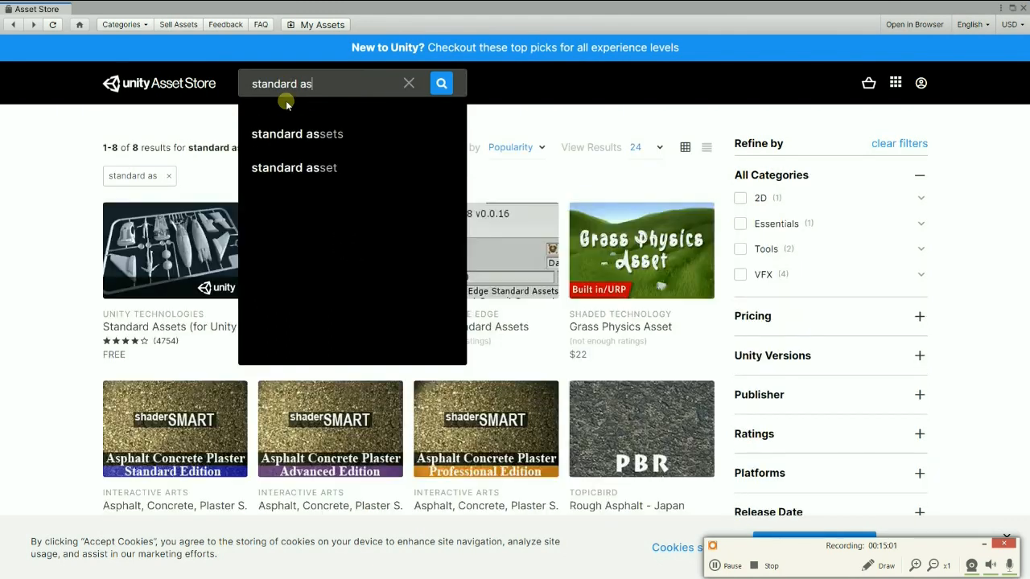
pyautogui.click(306, 169)
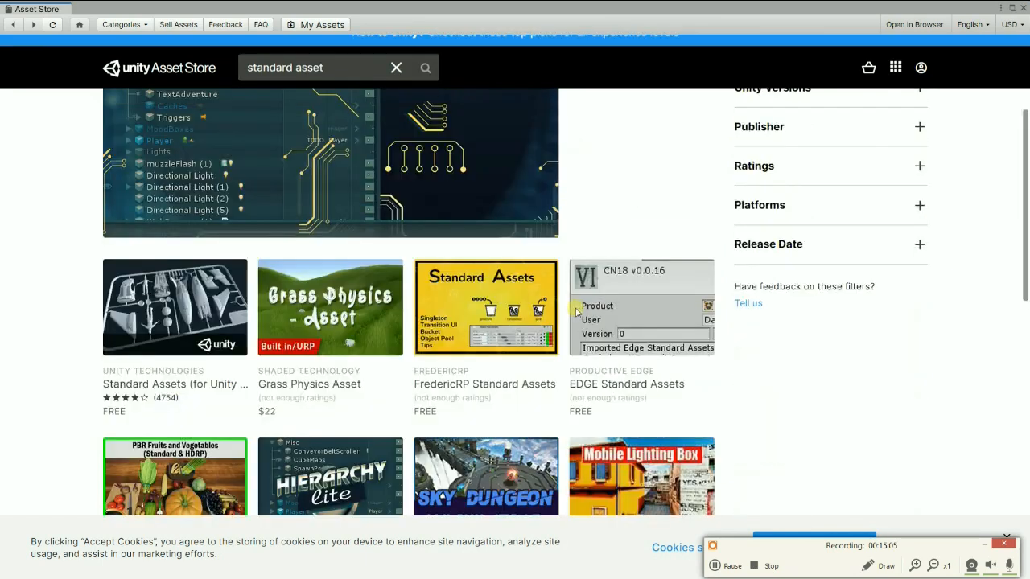
pyautogui.scroll(-3, 577, 311)
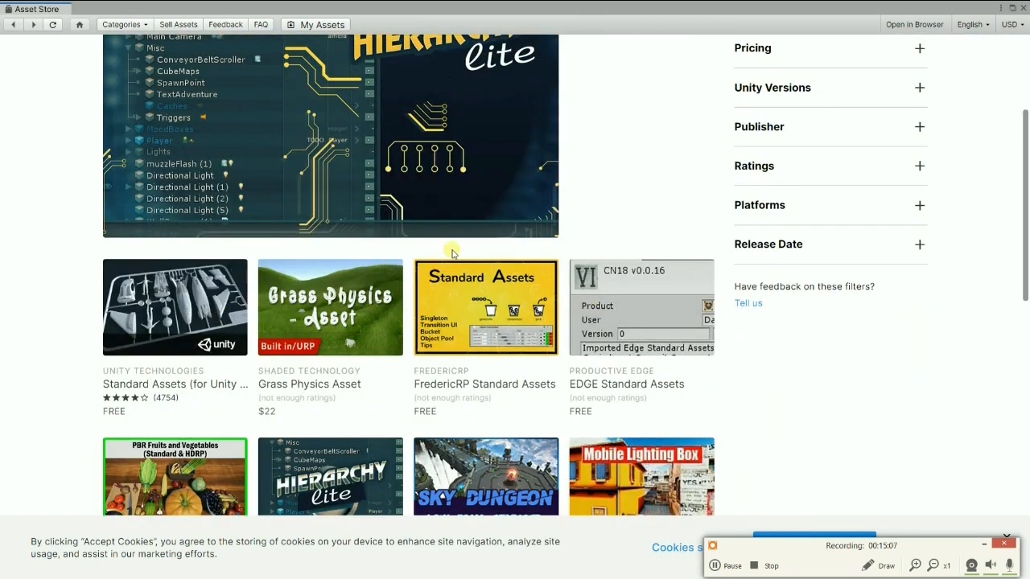
pyautogui.scroll(-1, 446, 250)
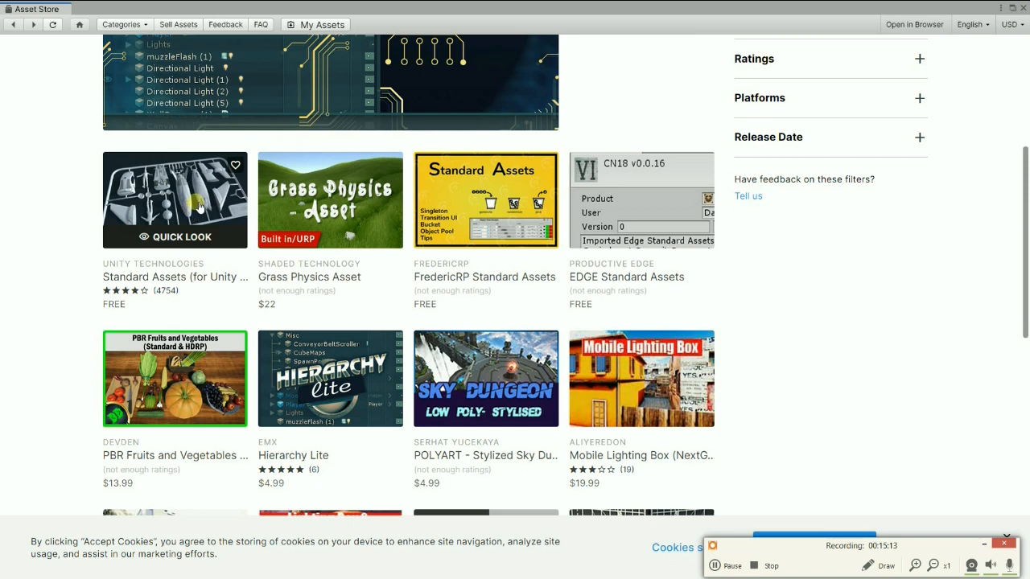
pyautogui.click(206, 203)
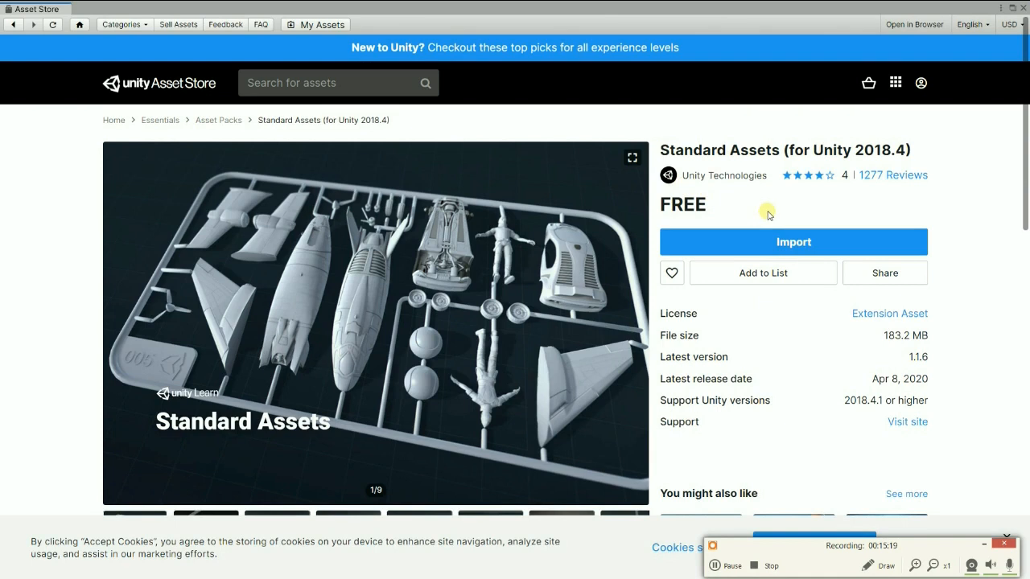
# Start importing the Standard Assets package and exclude the whole SampleScenes folder from the import.
pyautogui.click(770, 239)
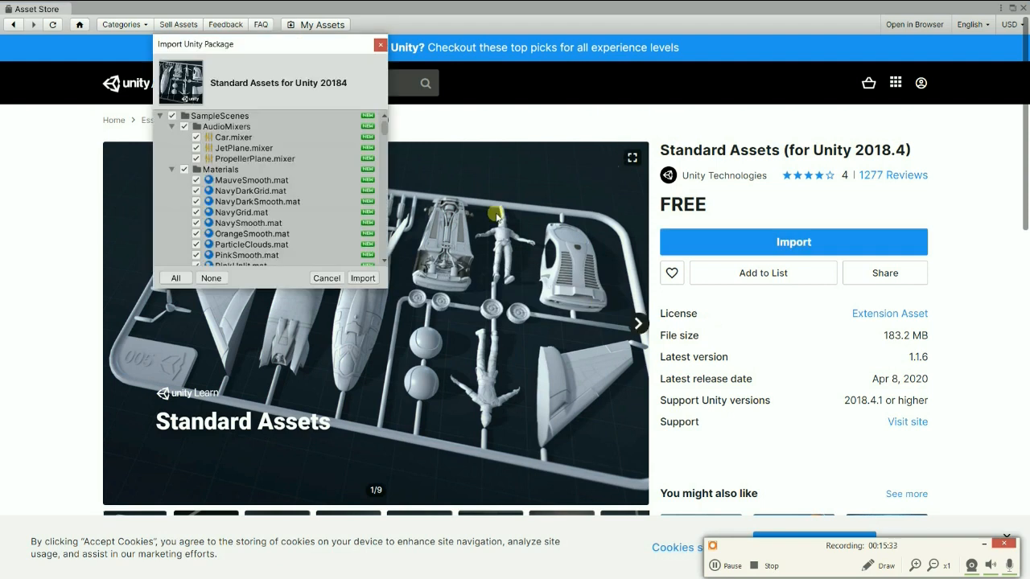
pyautogui.scroll(-10, 270, 193)
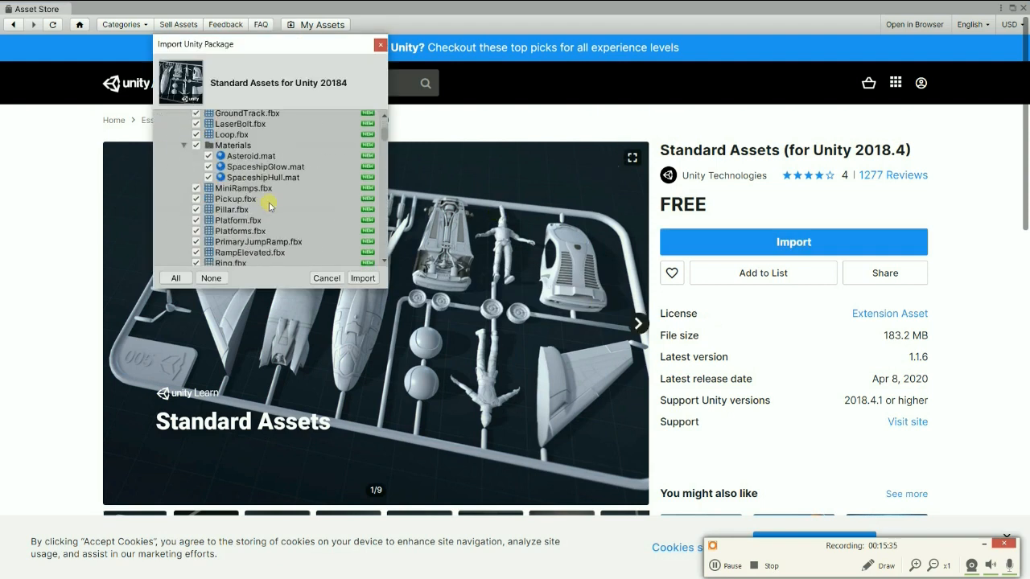
pyautogui.scroll(10, 269, 207)
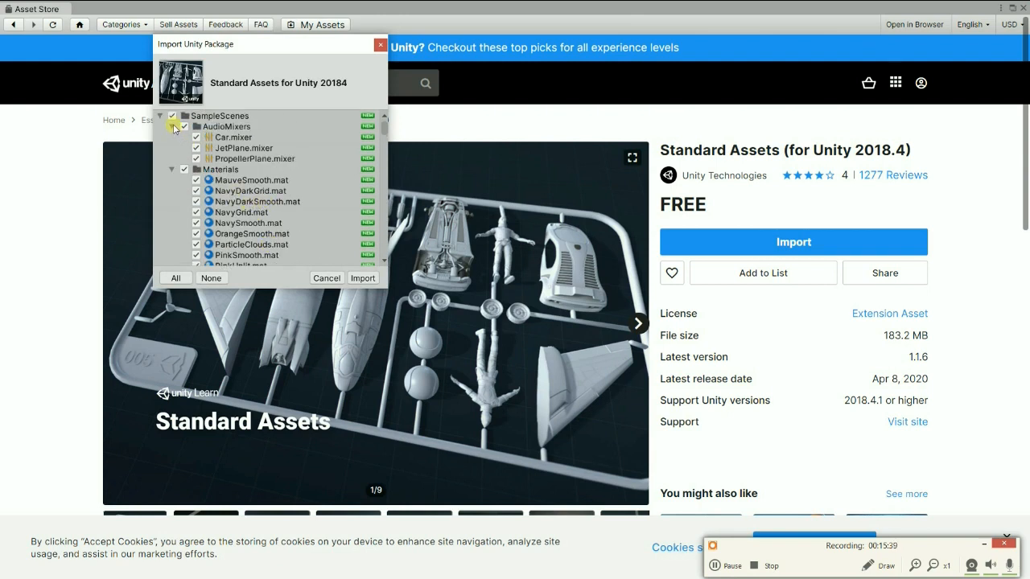
pyautogui.click(172, 115)
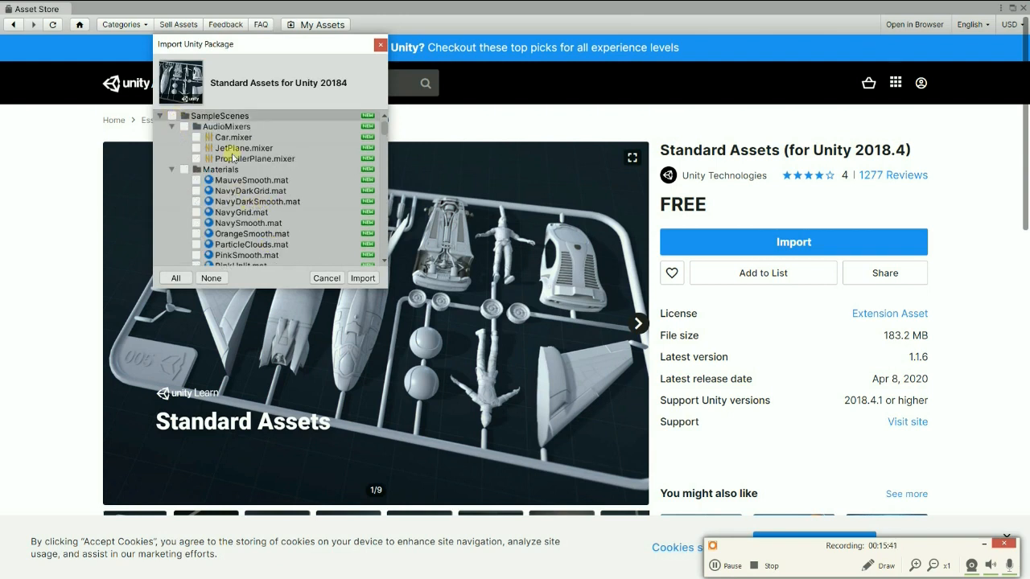
# Look through the package's import list from the SampleScenes folder to the Cameras and Characters folders of Standard Assets.
pyautogui.scroll(-5, 256, 229)
pyautogui.scroll(-8, 256, 231)
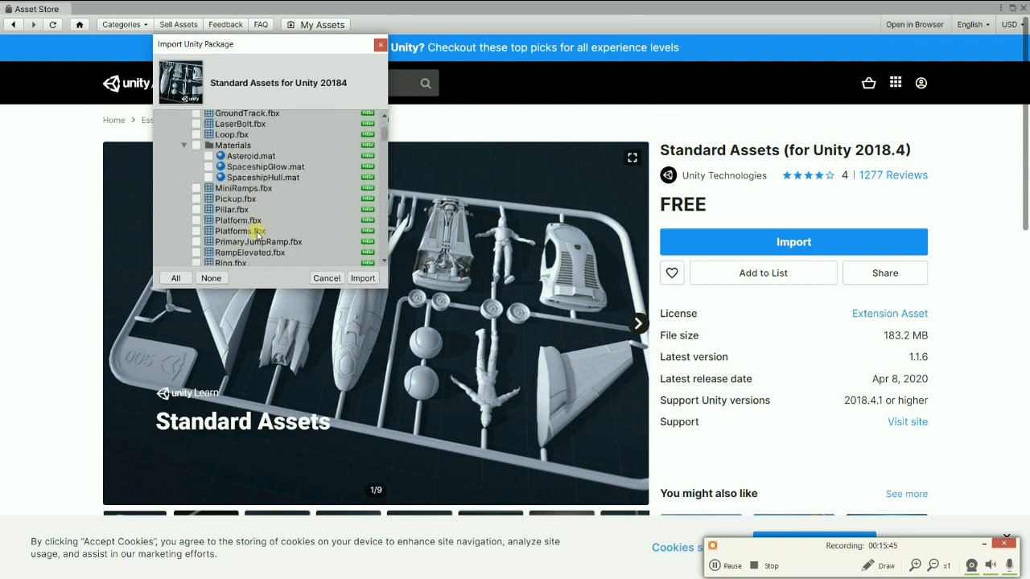
pyautogui.scroll(-5, 255, 232)
pyautogui.scroll(-4, 256, 234)
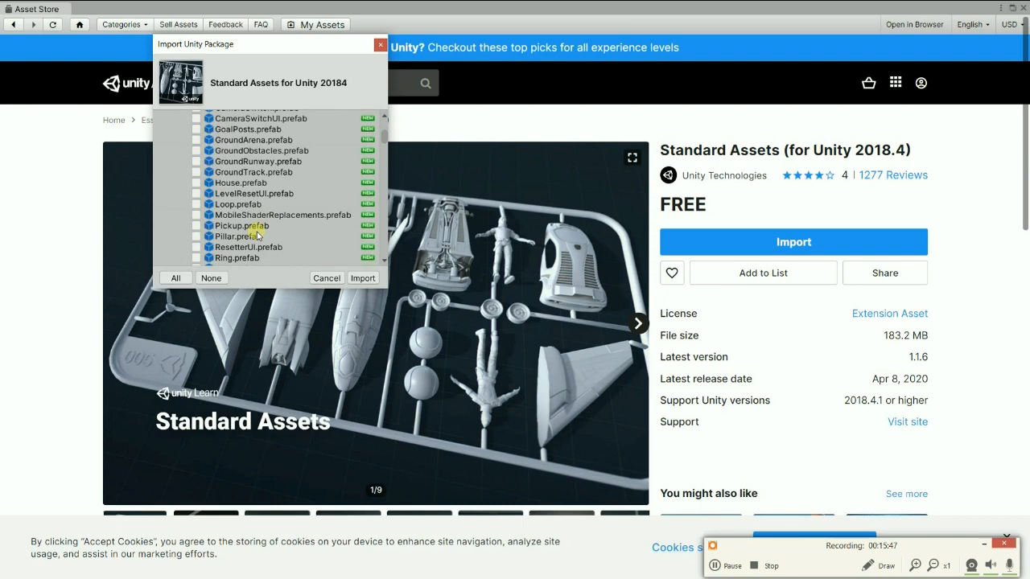
pyautogui.scroll(-12, 256, 233)
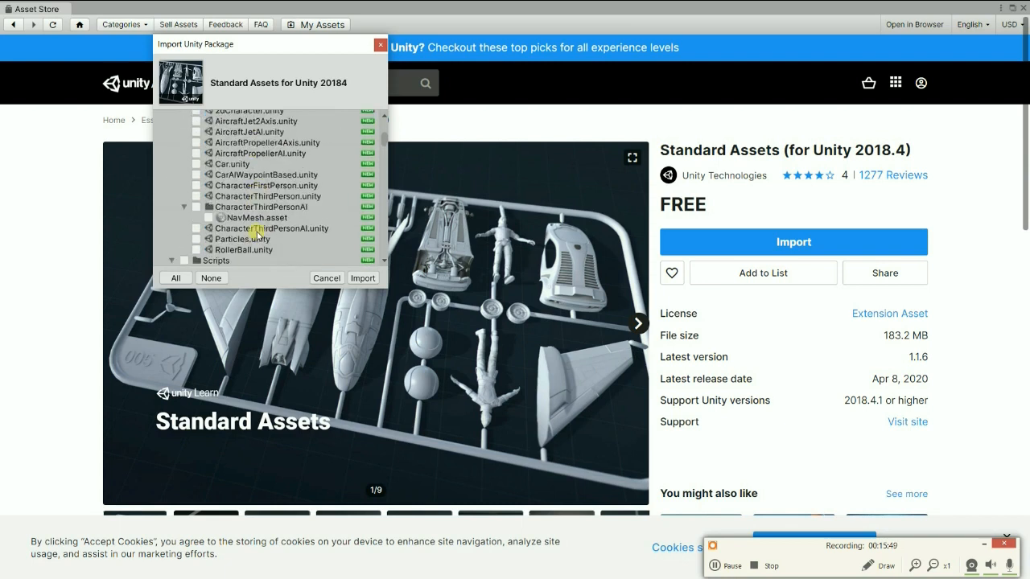
pyautogui.scroll(-15, 258, 234)
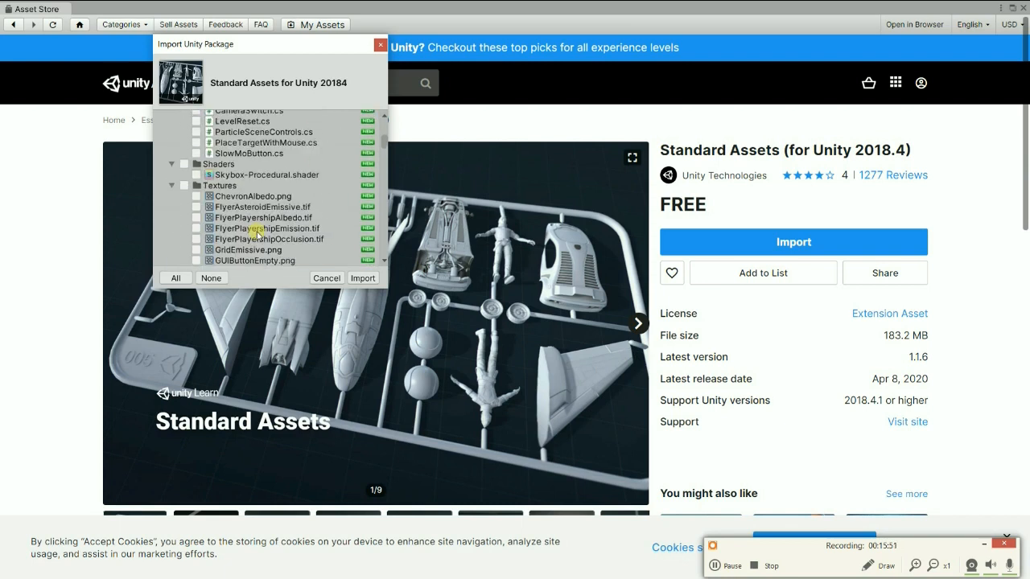
pyautogui.scroll(-4, 258, 234)
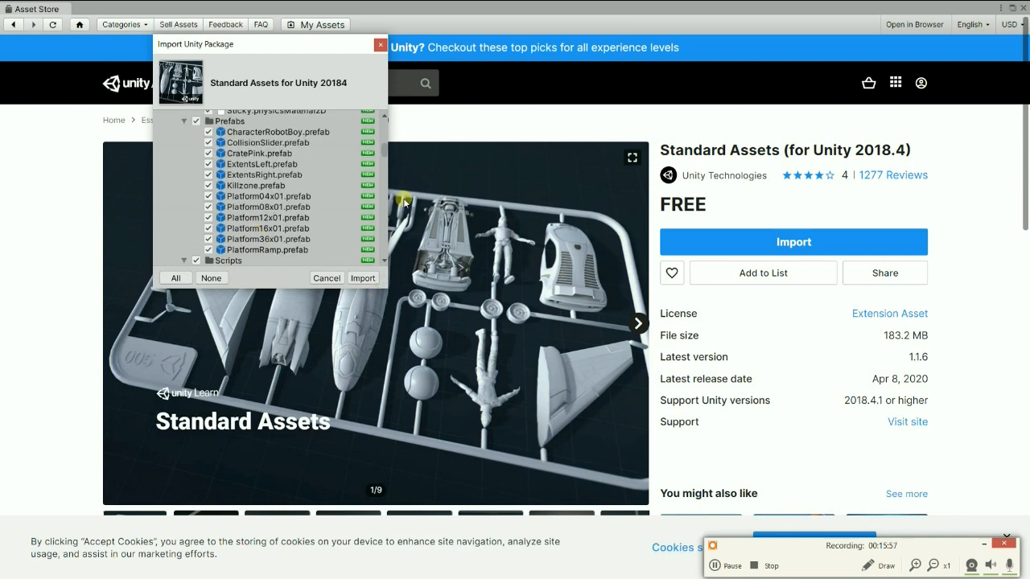
pyautogui.scroll(-8, 277, 221)
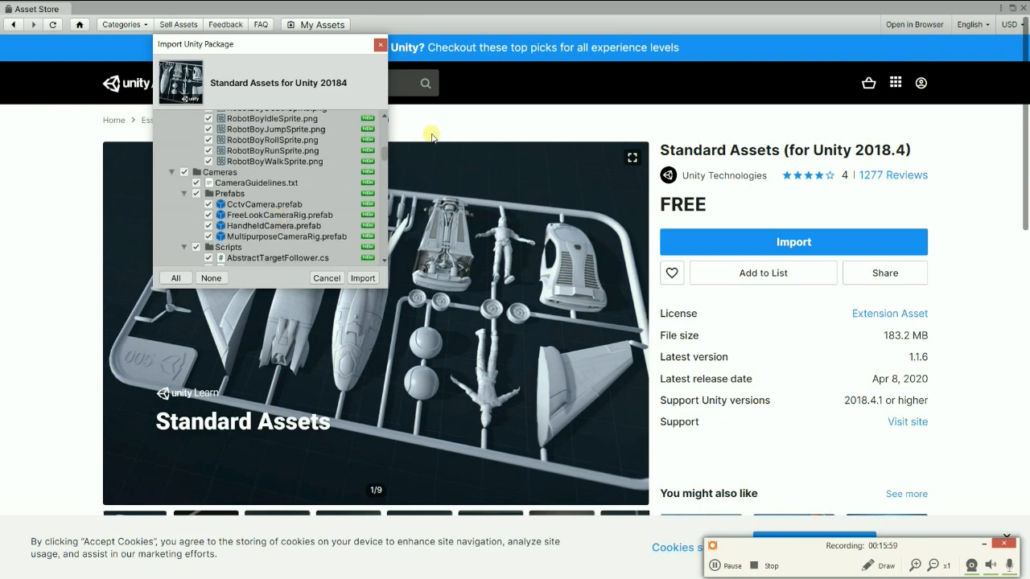
pyautogui.scroll(-6, 325, 224)
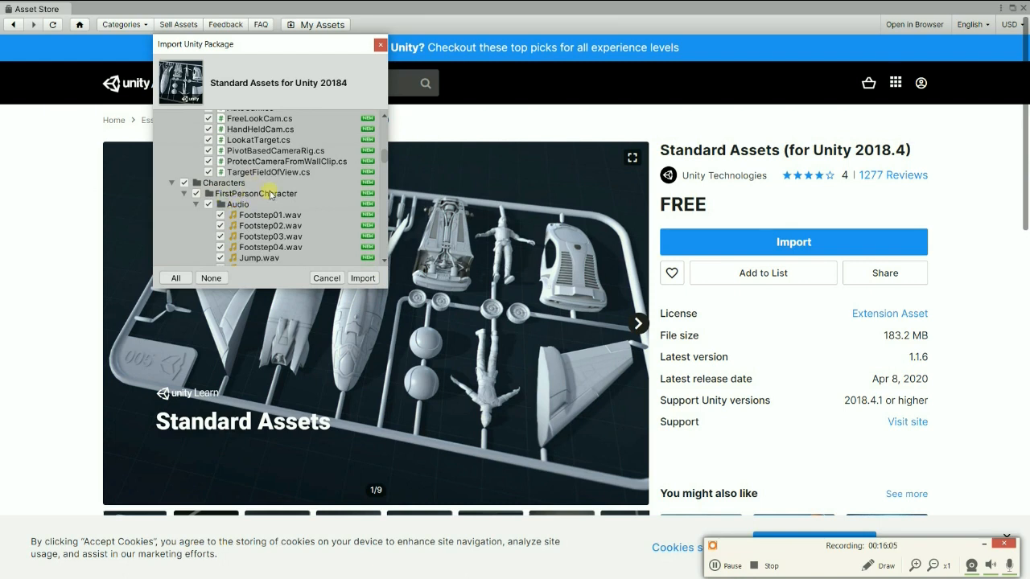
pyautogui.scroll(-5, 269, 210)
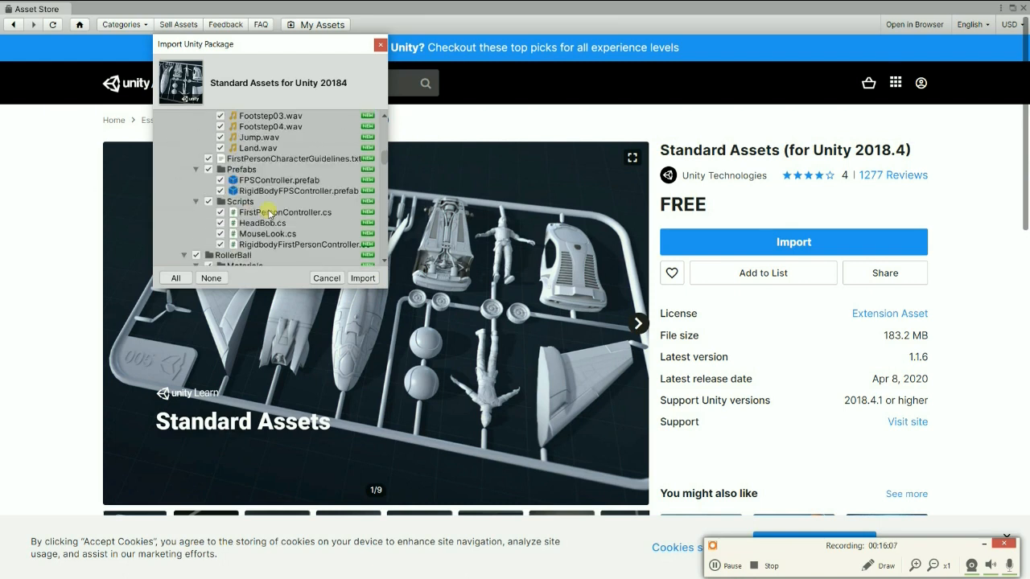
pyautogui.scroll(-15, 269, 211)
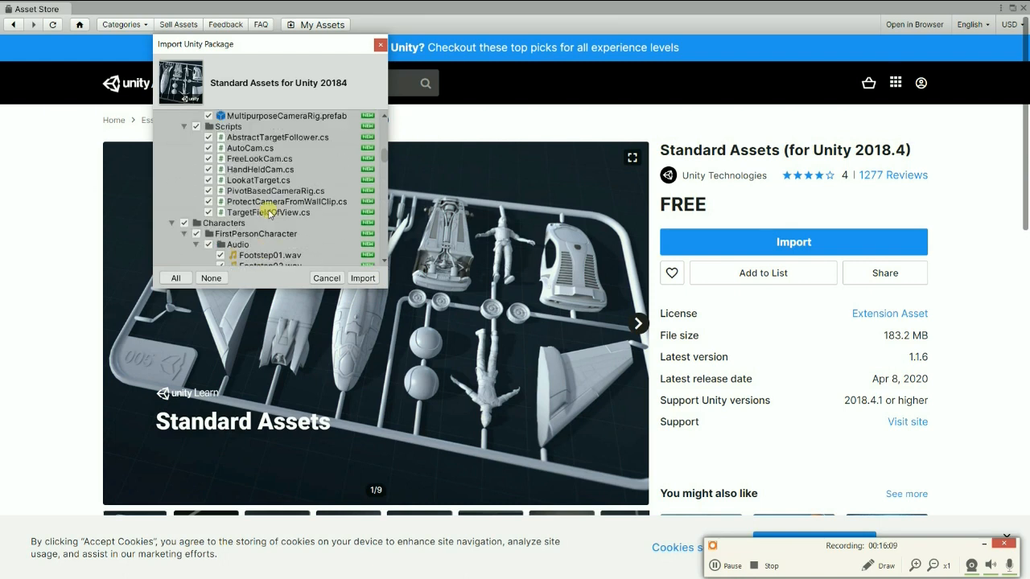
pyautogui.scroll(-15, 269, 210)
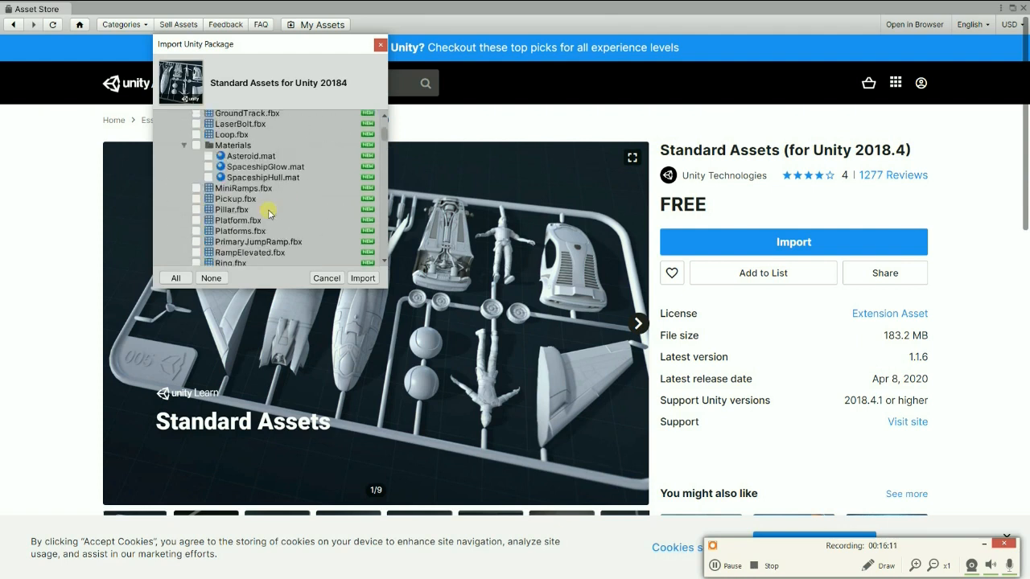
pyautogui.scroll(-15, 269, 213)
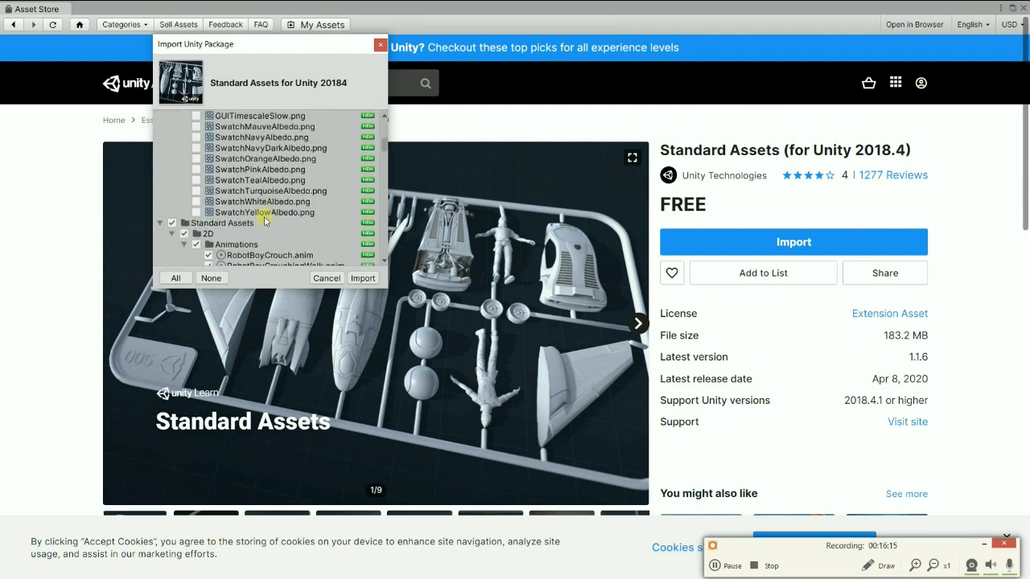
pyautogui.scroll(-3, 259, 224)
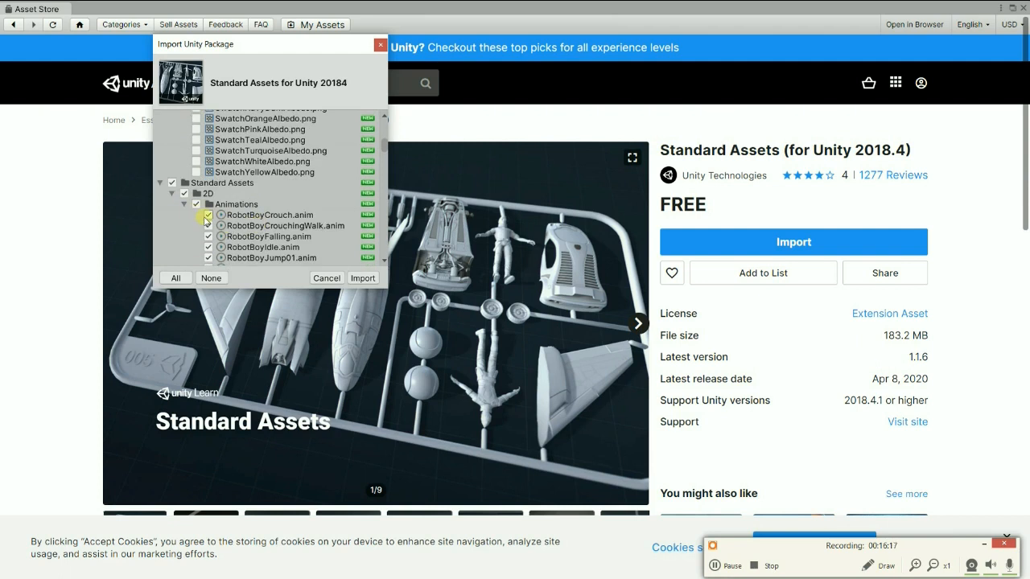
pyautogui.scroll(-3, 207, 222)
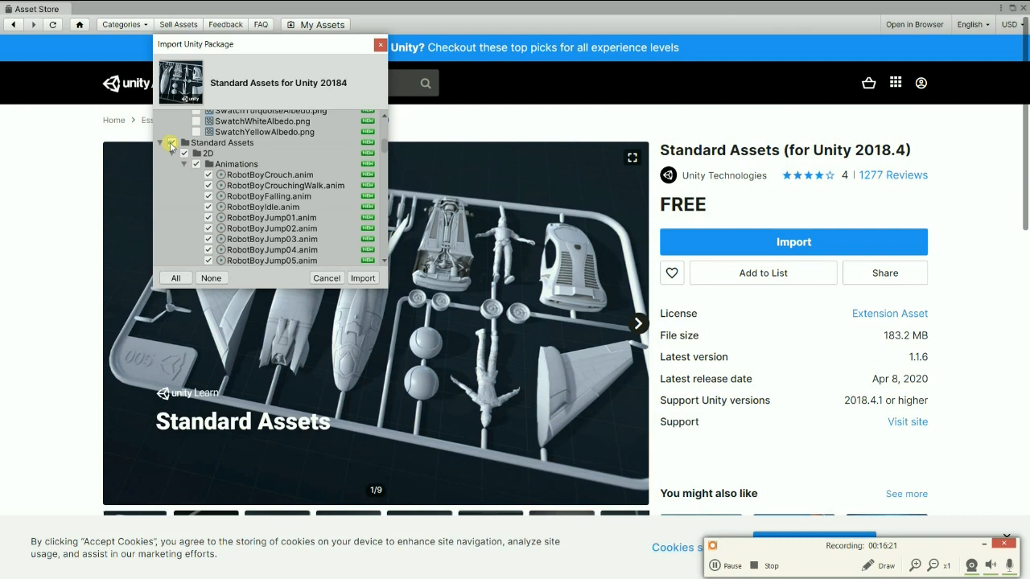
# Exclude the whole Standard Assets folder from the import and include only its Characters folder.
pyautogui.click(172, 144)
pyautogui.scroll(-5, 273, 201)
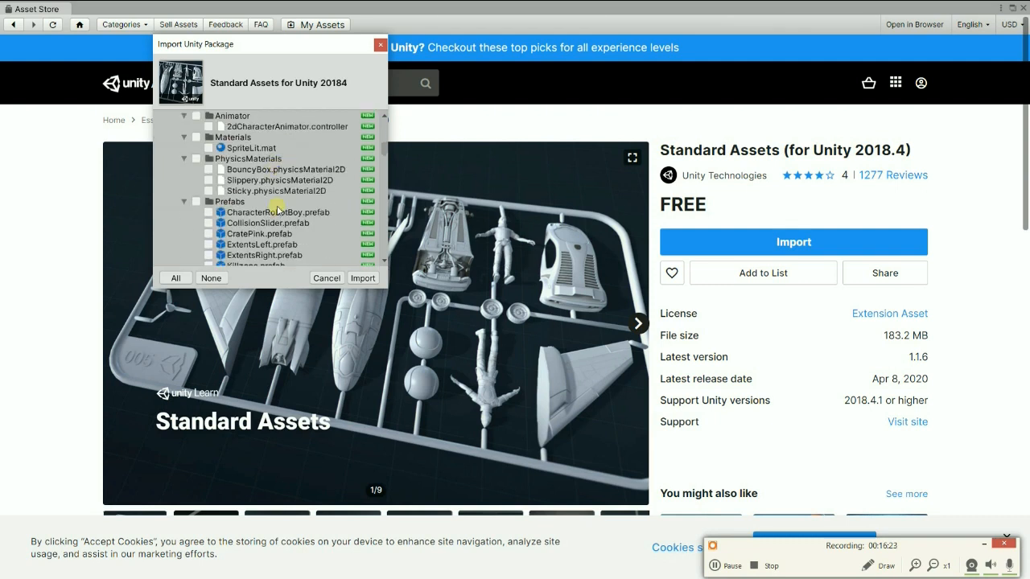
pyautogui.scroll(-6, 276, 209)
pyautogui.scroll(-6, 276, 208)
pyautogui.scroll(-6, 275, 209)
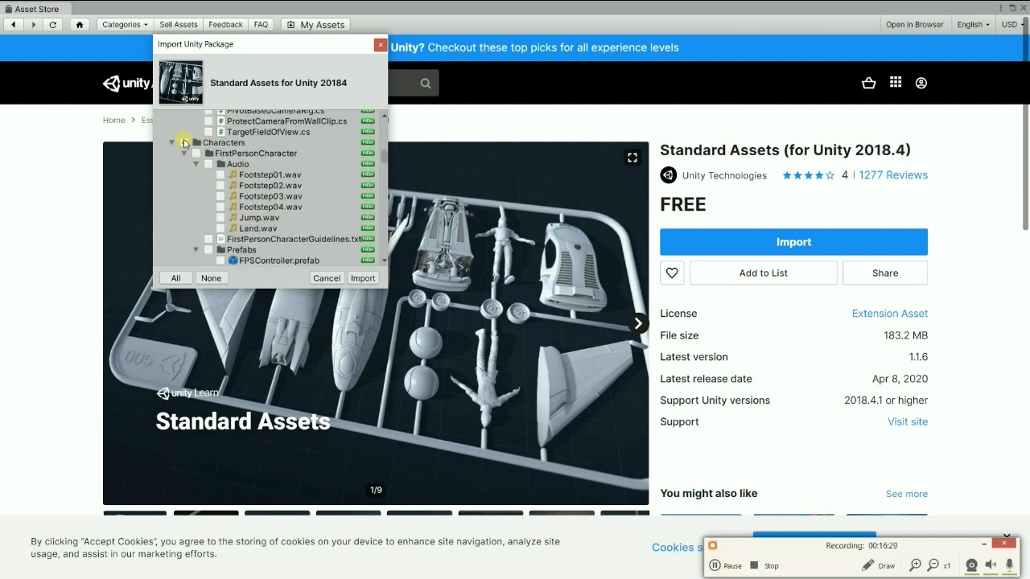
pyautogui.click(185, 143)
# Exclude the ThirdPersonCharacter folder inside Characters from the import, keeping FirstPersonCharacter and RollerBall selected.
pyautogui.scroll(-2, 259, 224)
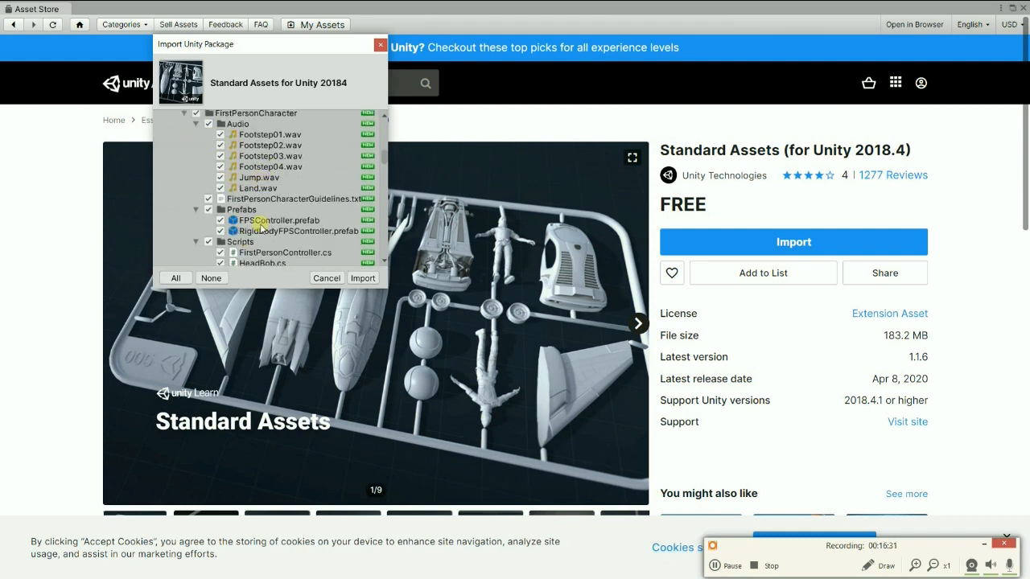
pyautogui.scroll(2, 229, 147)
pyautogui.scroll(-6, 197, 165)
pyautogui.scroll(-10, 207, 186)
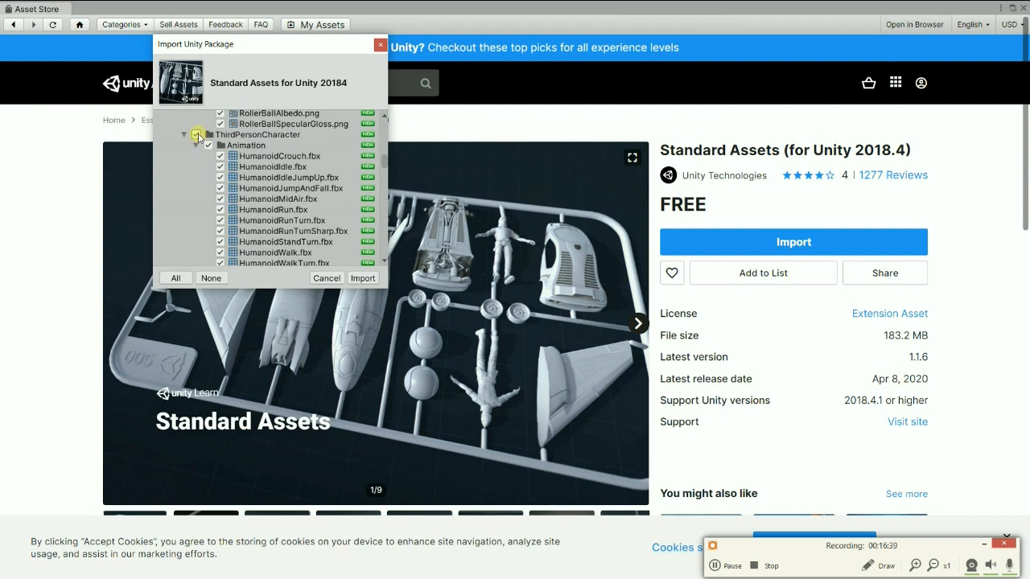
pyautogui.click(196, 135)
# Check the remaining folders in the import list and import the selected Characters content into the project.
pyautogui.scroll(-3, 274, 192)
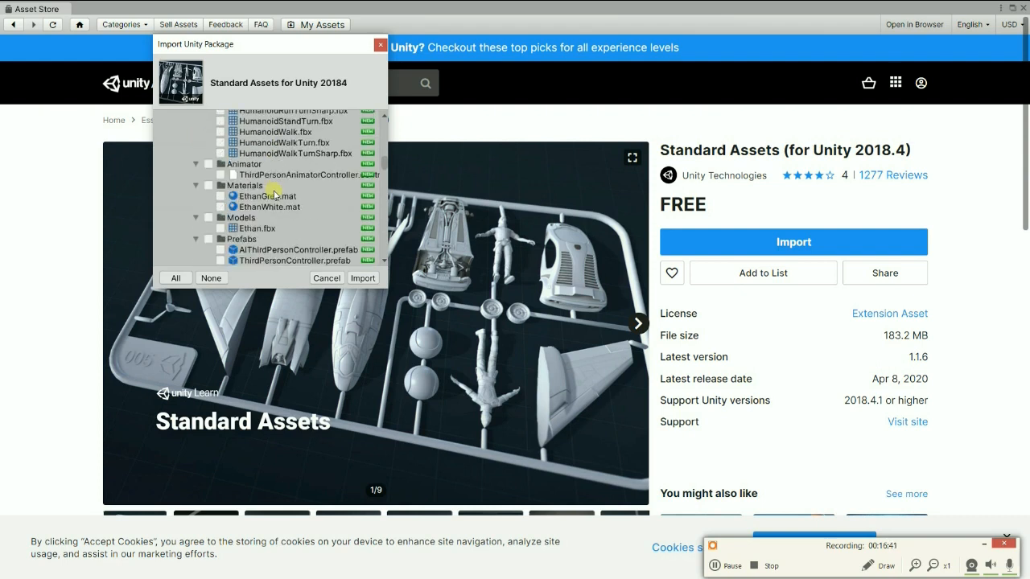
pyautogui.scroll(-3, 273, 195)
pyautogui.scroll(-2, 276, 197)
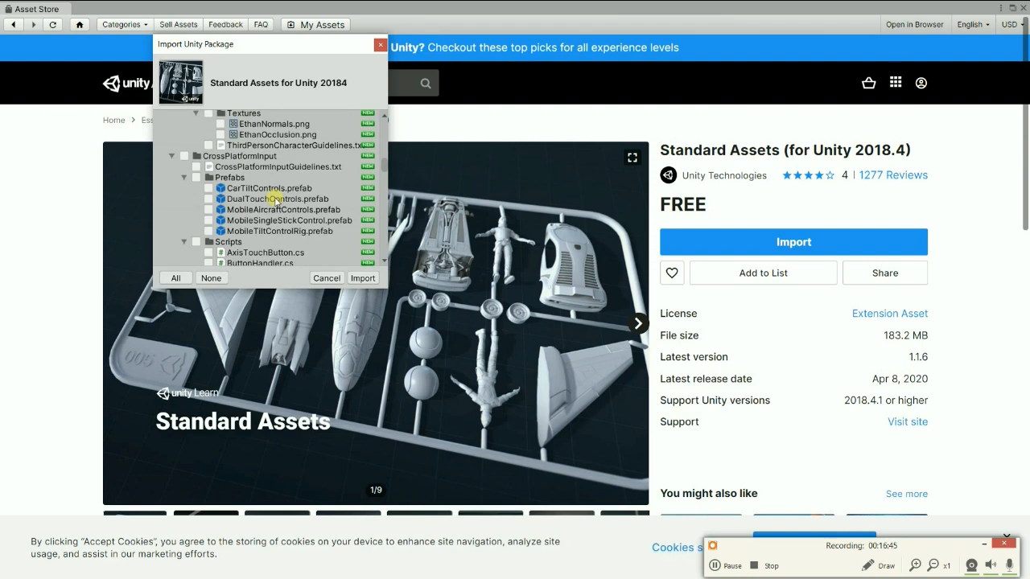
pyautogui.scroll(-4, 275, 199)
pyautogui.scroll(5, 275, 199)
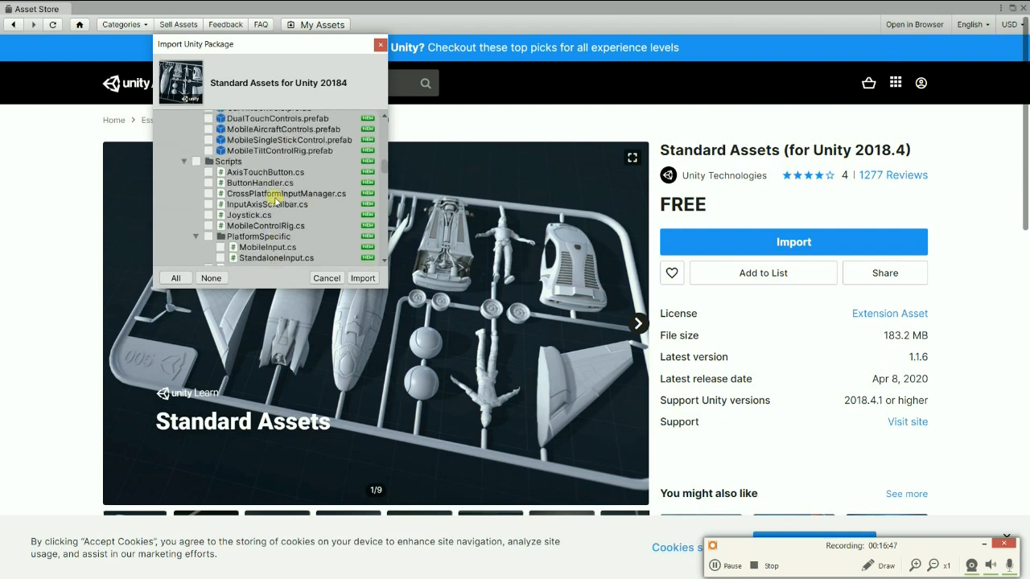
pyautogui.scroll(-10, 275, 200)
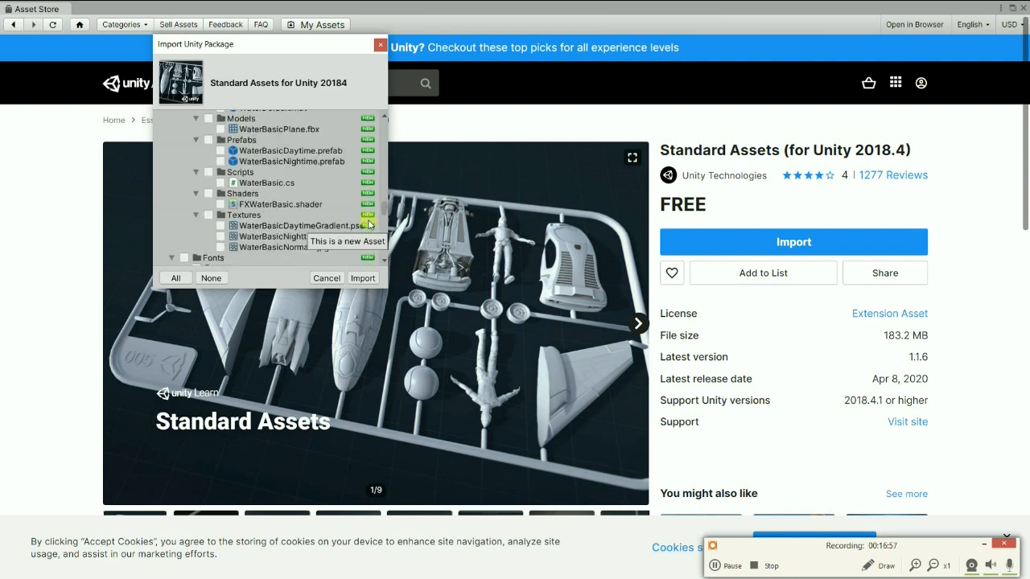
pyautogui.scroll(-15, 385, 251)
pyautogui.moveTo(384, 251); pyautogui.dragTo(280, 220)
pyautogui.scroll(10, 280, 217)
pyautogui.scroll(10, 280, 218)
pyautogui.scroll(10, 280, 219)
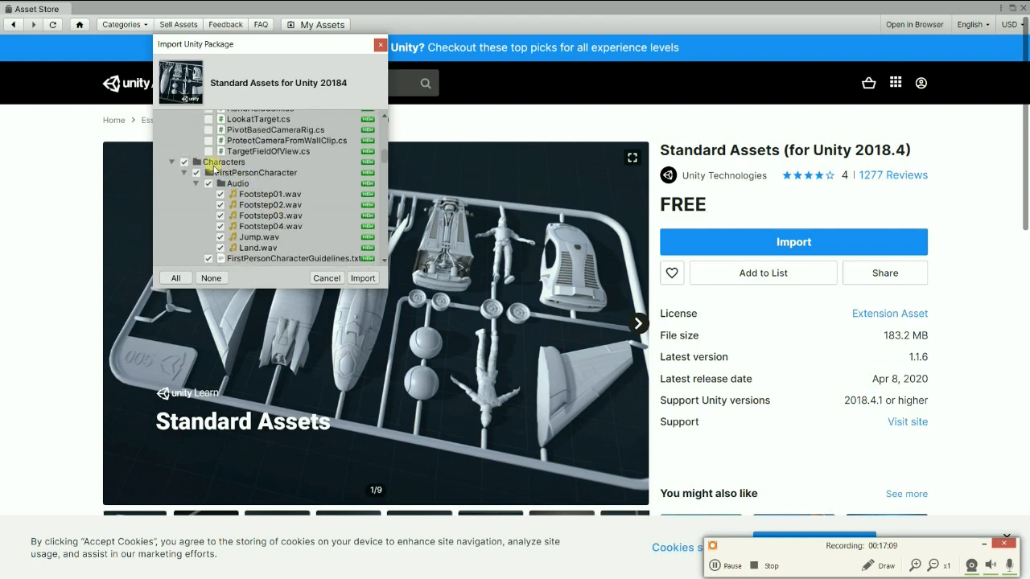
pyautogui.scroll(-4, 304, 217)
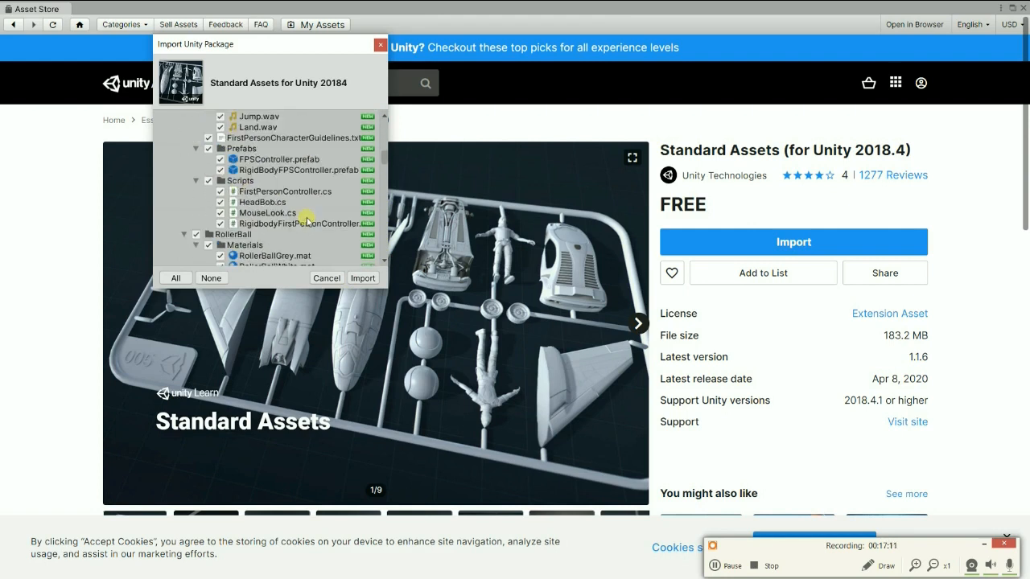
pyautogui.click(363, 279)
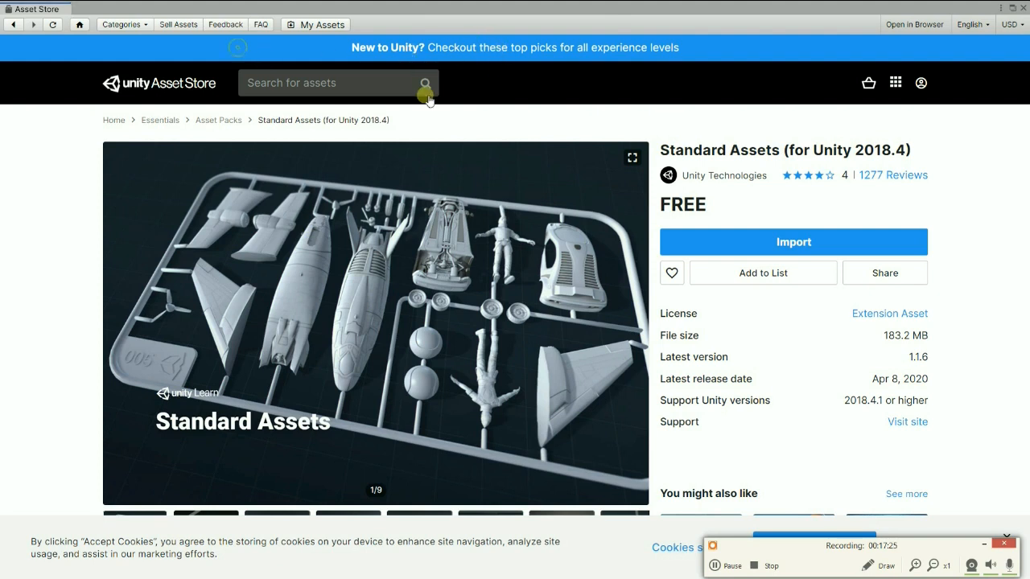
# Restore the Asset Store window to its smaller size and dock it next to the Scene view.
pyautogui.click(1012, 7)
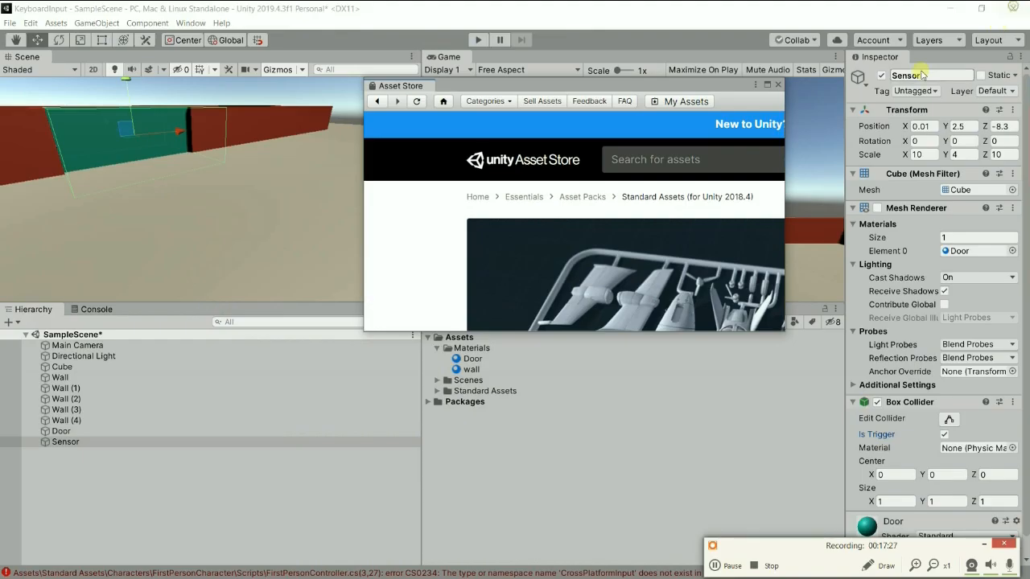
pyautogui.moveTo(400, 84); pyautogui.dragTo(109, 61)
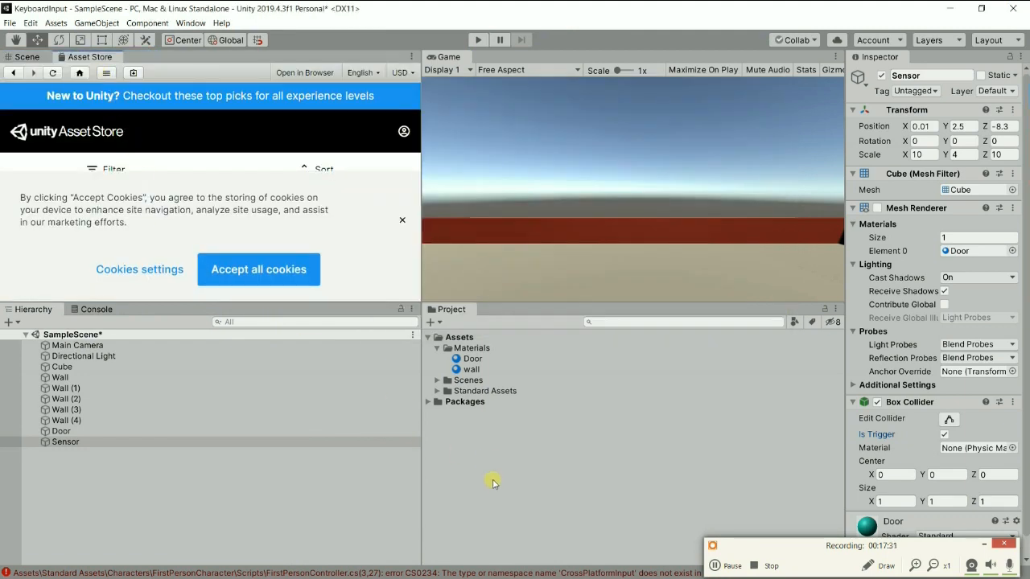
# Show the Console messages and expand the imported Standard Assets folders down to the Prefabs of FirstPersonCharacter.
pyautogui.click(106, 309)
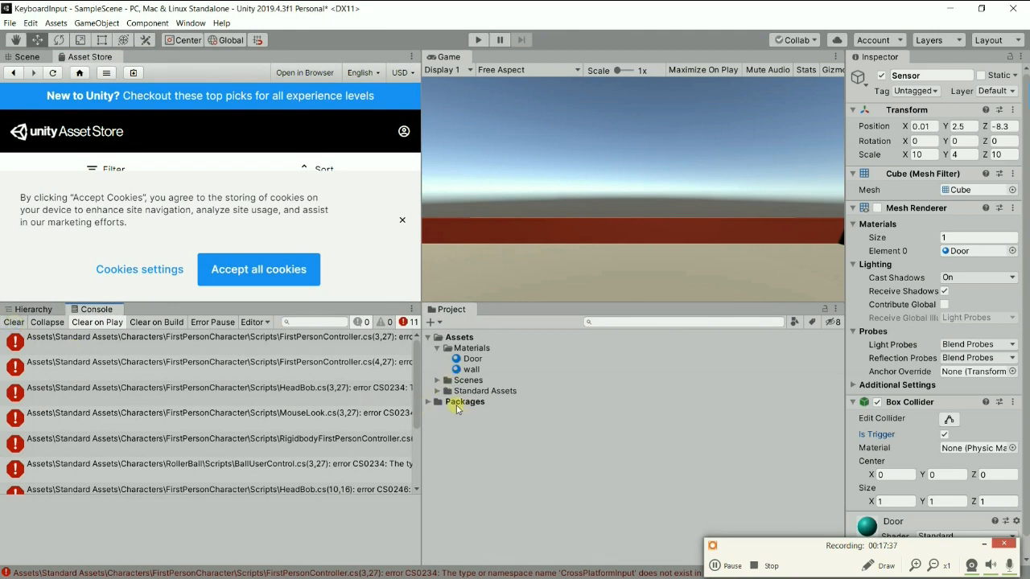
pyautogui.click(437, 391)
pyautogui.click(447, 401)
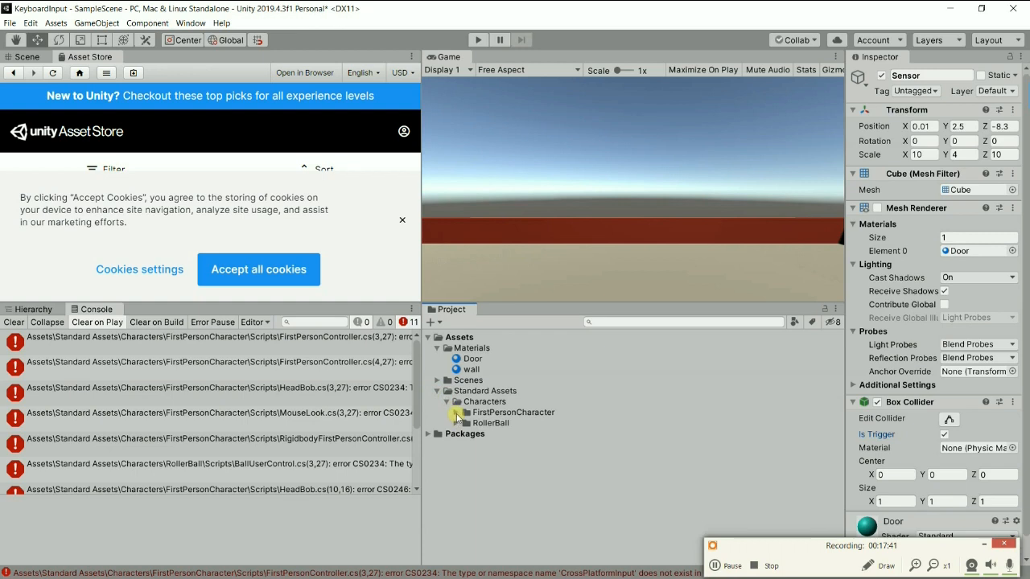
pyautogui.click(462, 412)
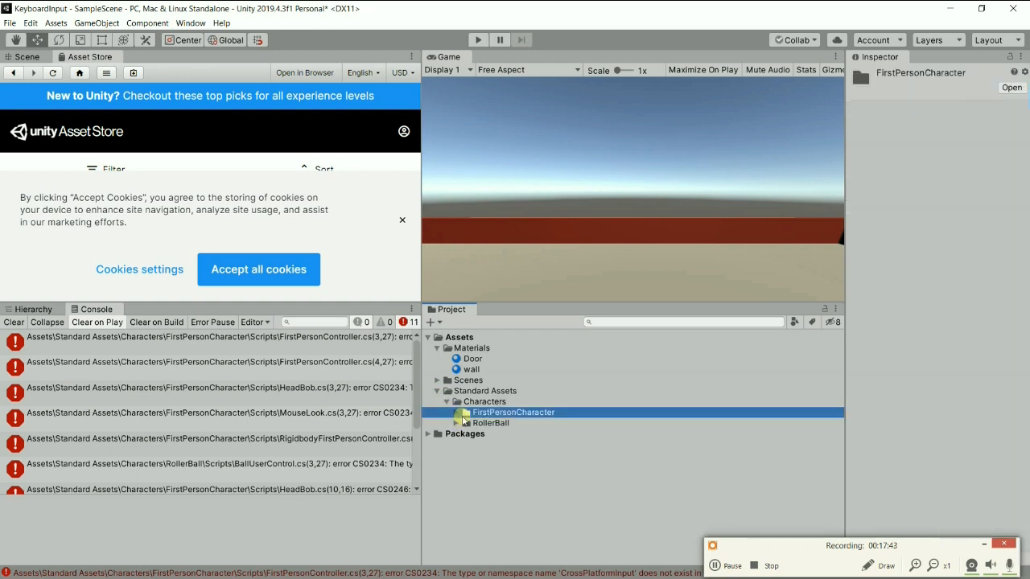
pyautogui.click(456, 413)
pyautogui.click(466, 434)
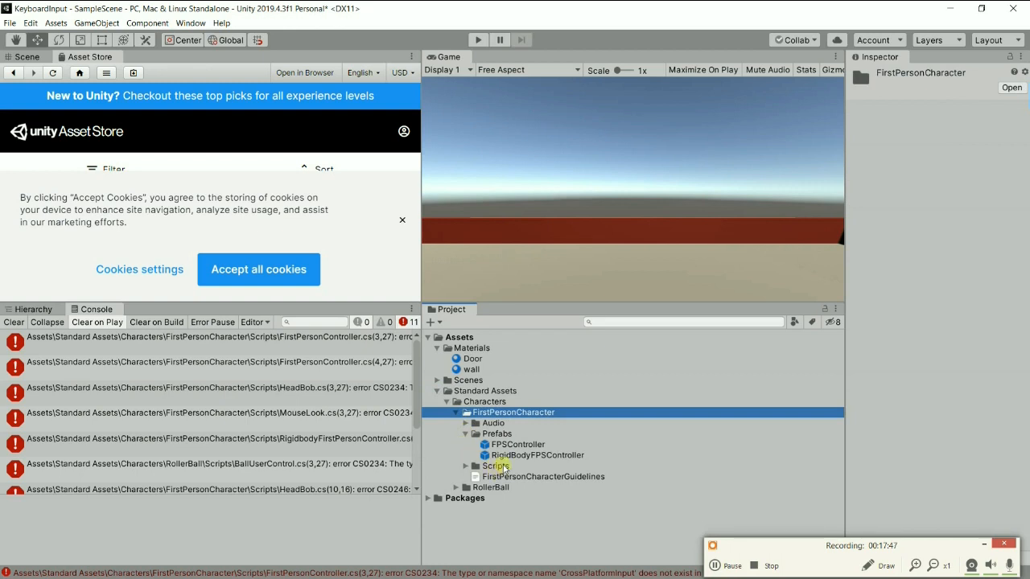
# Try to clear the Console messages and read through the error list.
pyautogui.click(14, 322)
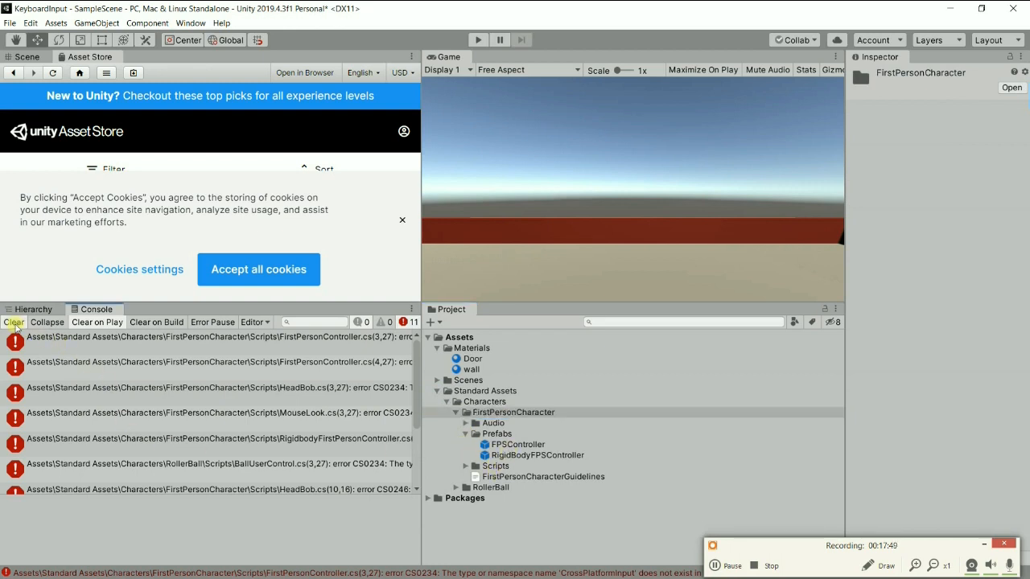
pyautogui.scroll(-2, 95, 413)
pyautogui.scroll(2, 95, 413)
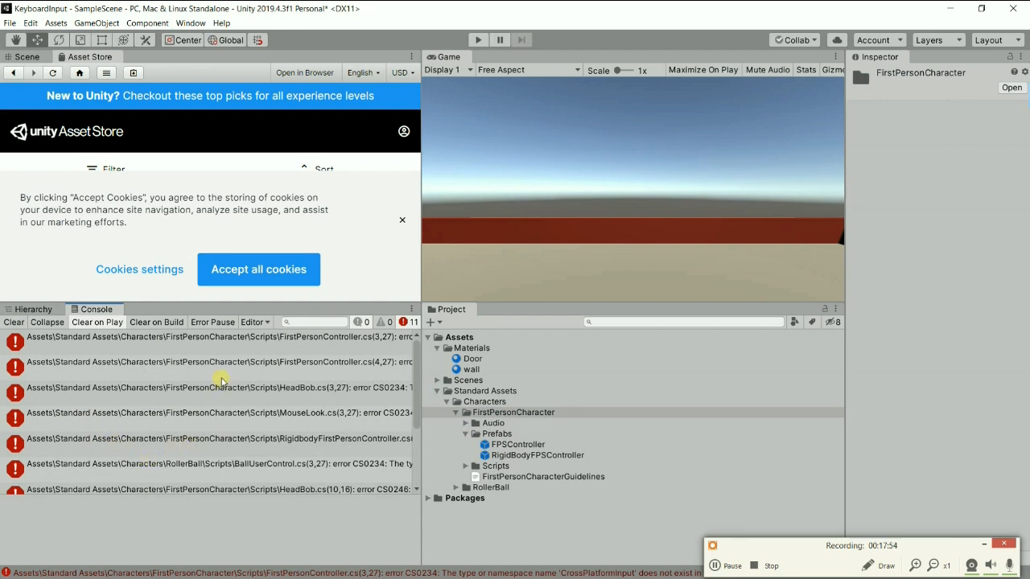
# Delete the imported Standard Assets folder from the project's Assets.
pyautogui.click(488, 392)
pyautogui.rightClick(488, 391)
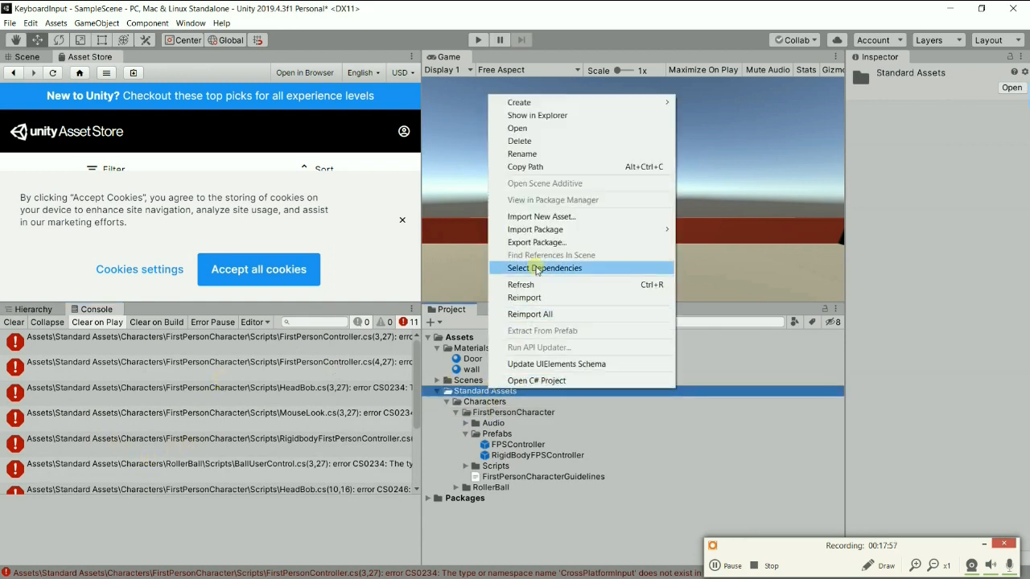
pyautogui.click(532, 144)
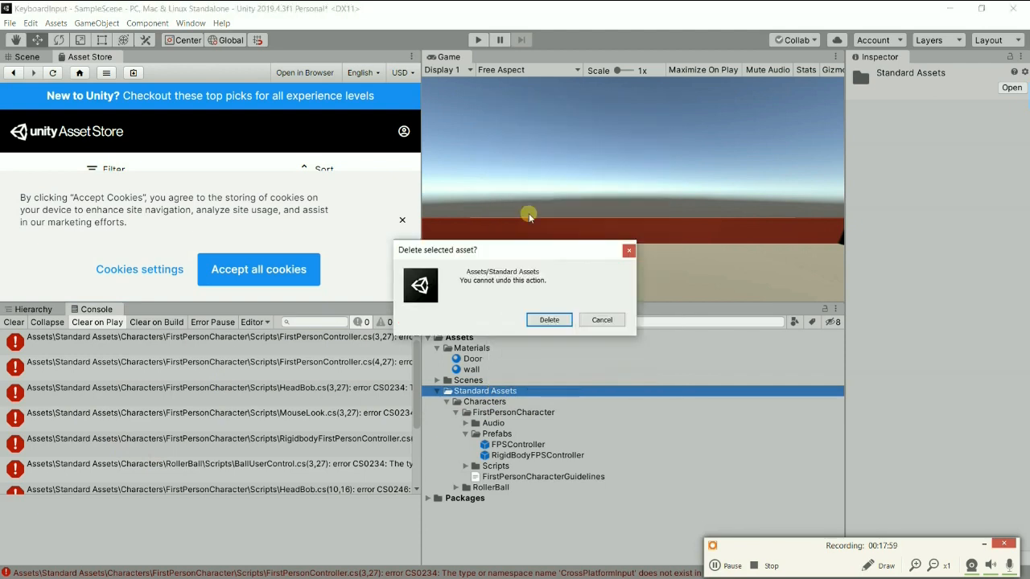
pyautogui.click(550, 318)
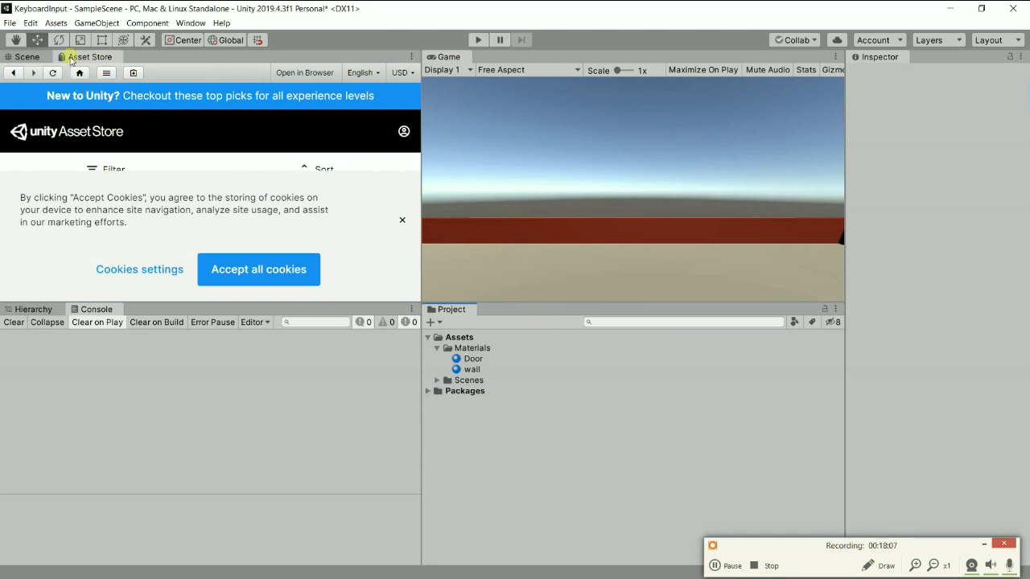
# Undock and maximize the Asset Store window, and import Standard Assets (for Unity 2018.4) again with all package items included.
pyautogui.moveTo(91, 62); pyautogui.dragTo(599, 189)
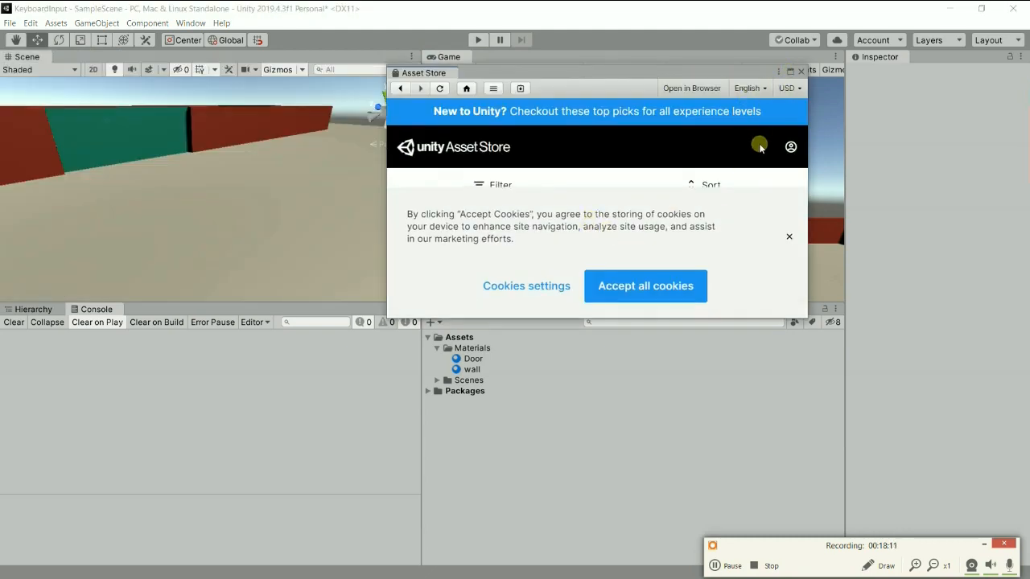
pyautogui.click(790, 72)
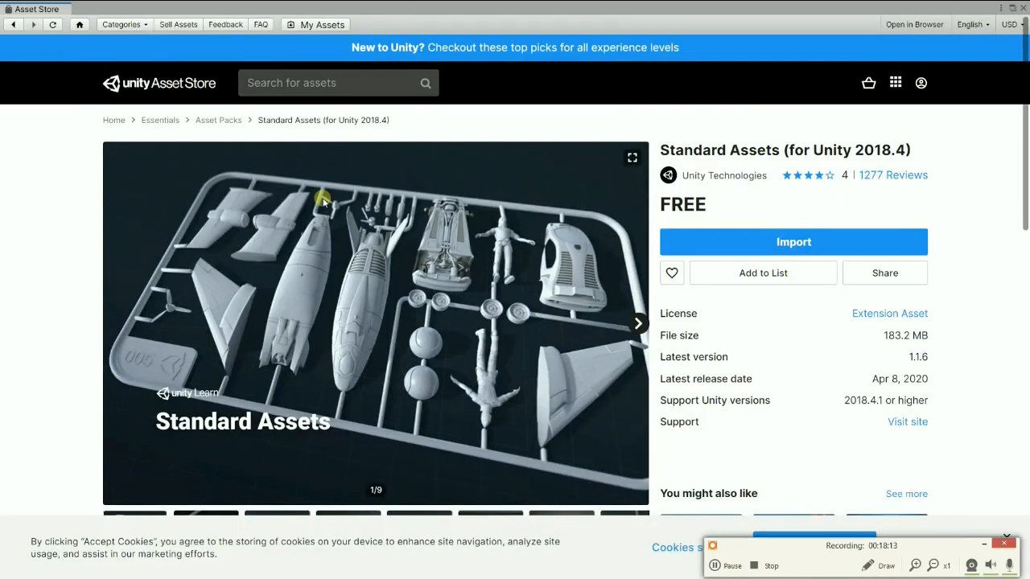
pyautogui.click(708, 241)
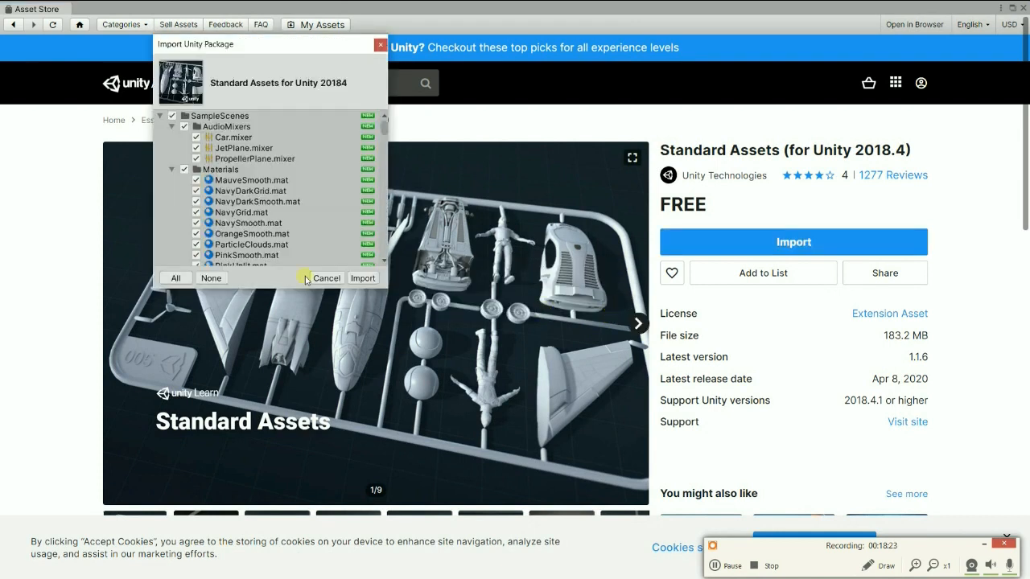
pyautogui.click(175, 279)
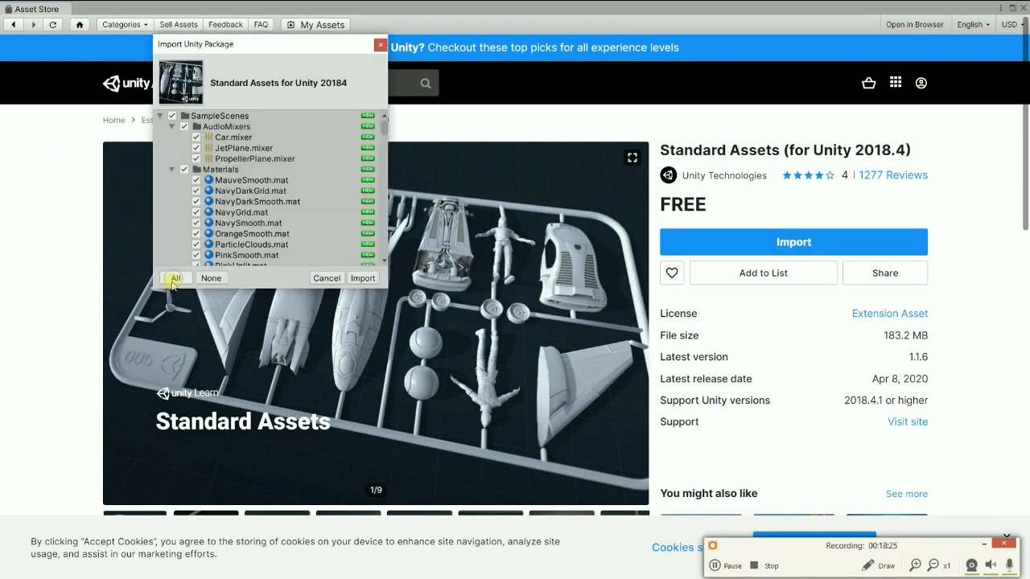
pyautogui.click(363, 278)
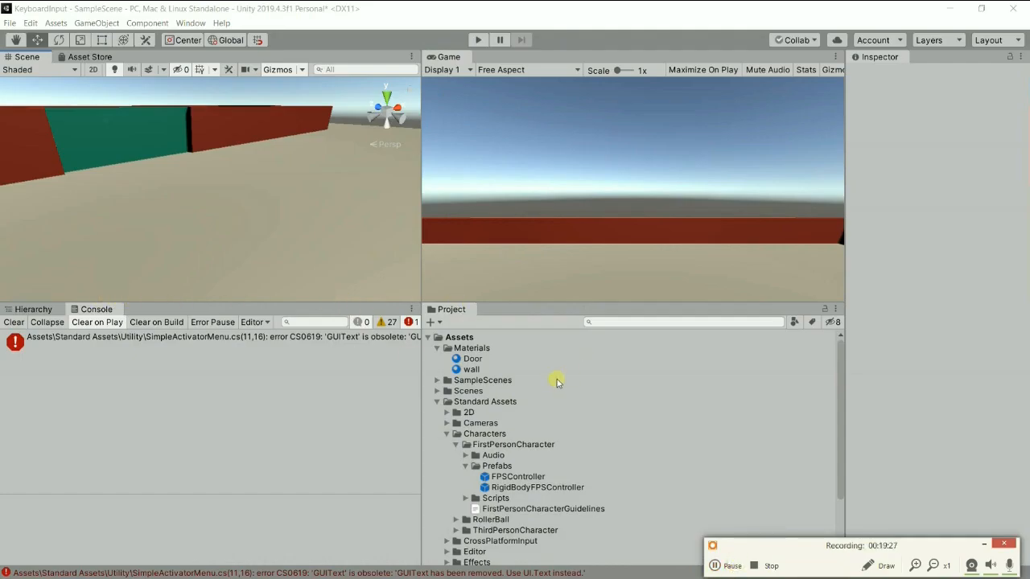
# Clear the Console and open SimpleActivatorMenu.cs in Visual Studio from the remaining GUIText error.
pyautogui.click(16, 324)
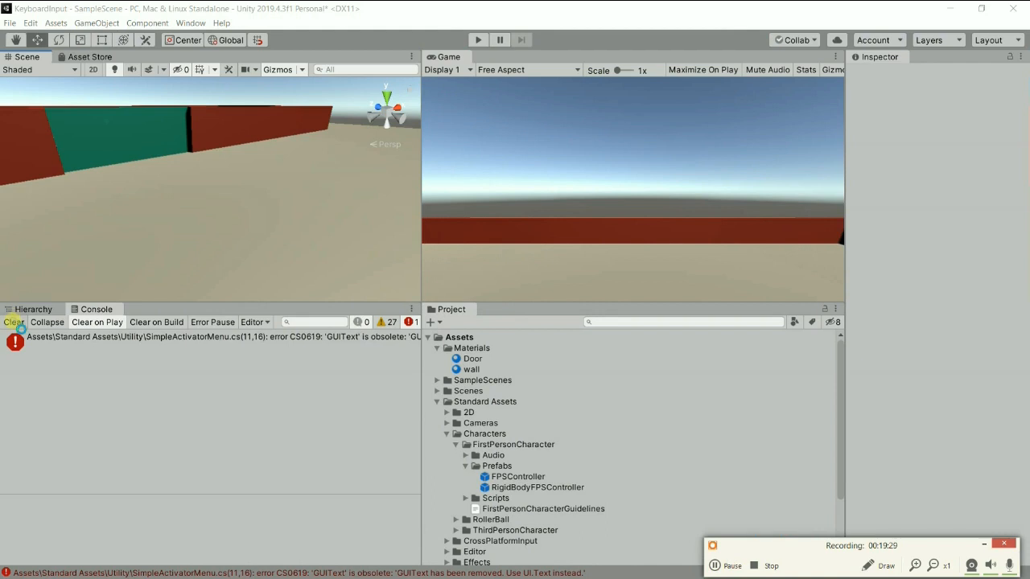
pyautogui.click(107, 340)
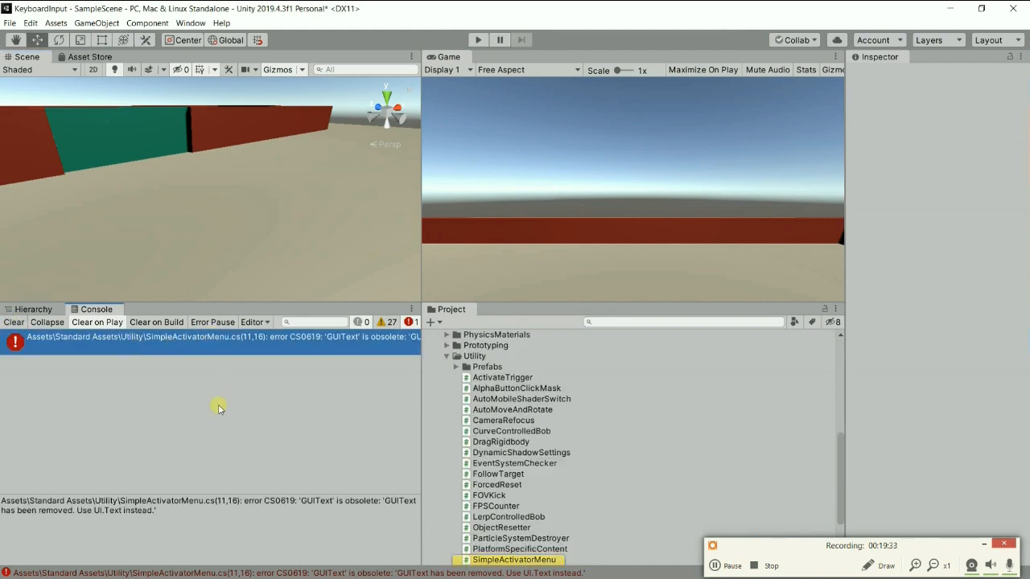
pyautogui.doubleClick(179, 340)
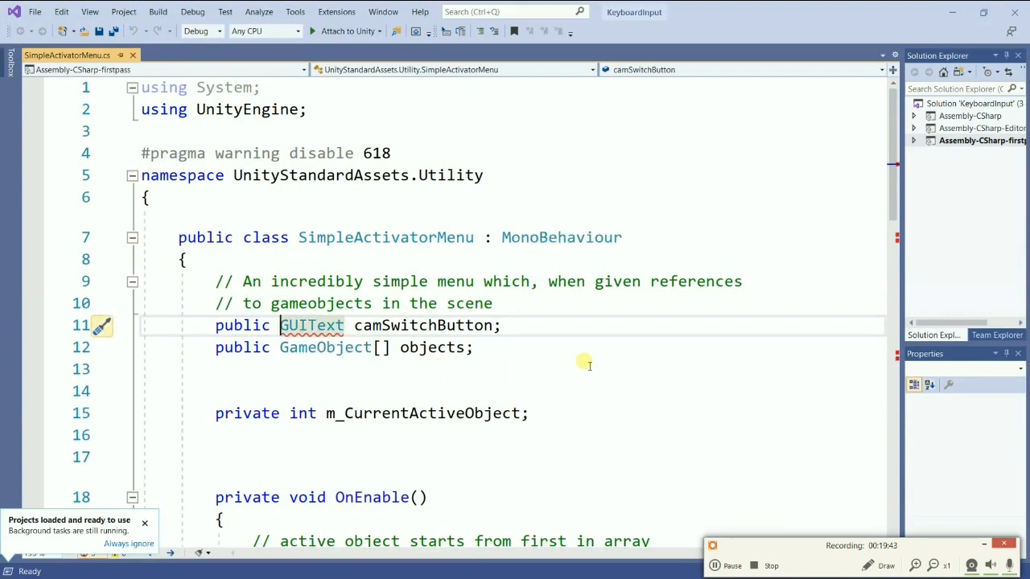
# Comment out the GUIText camSwitchButton declaration and both camSwitchButton.text assignments, in OnEnable and NextCamera, with "//".
pyautogui.click(587, 364)
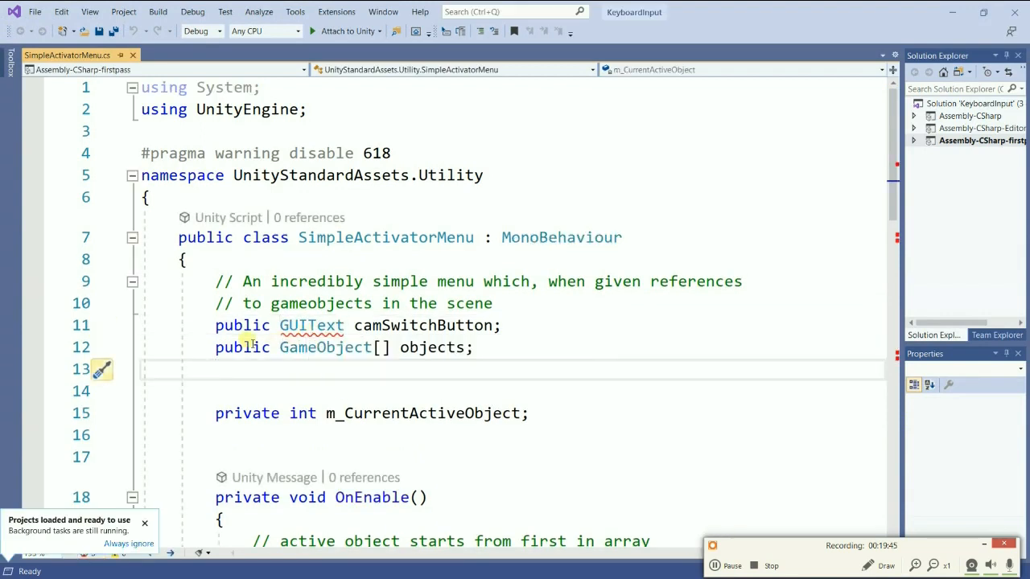
pyautogui.click(206, 328)
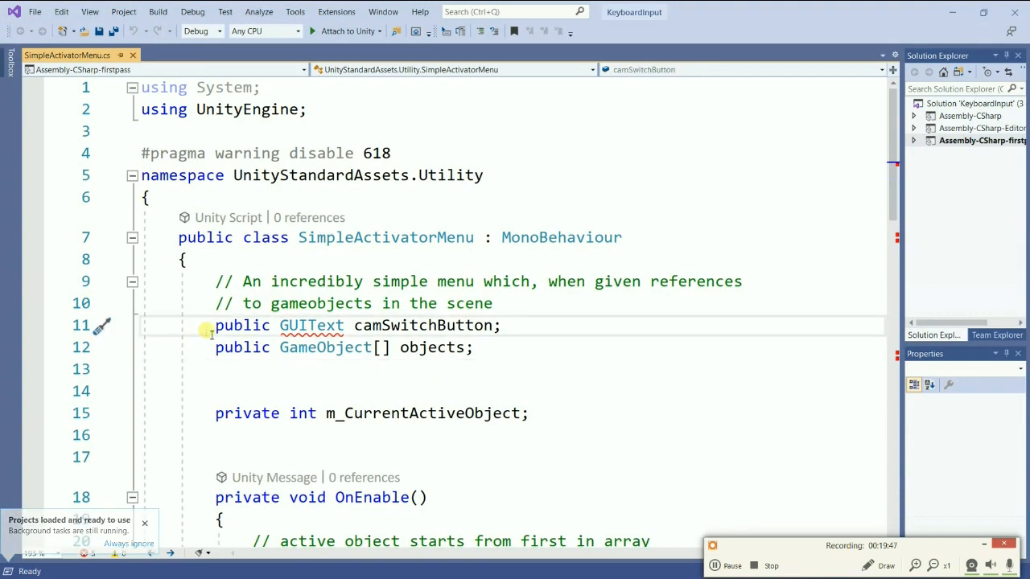
pyautogui.write('//')
pyautogui.scroll(-3, 358, 372)
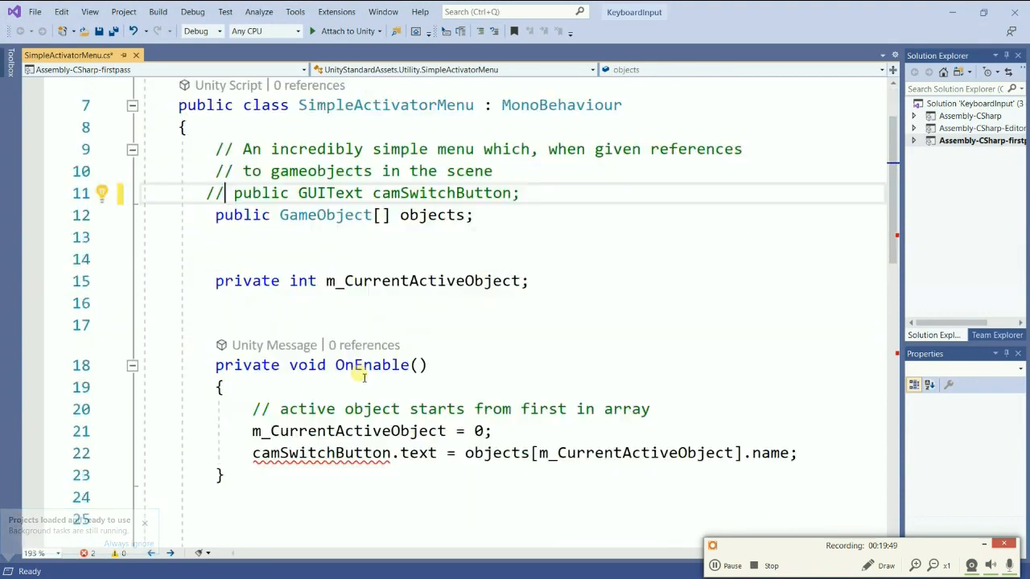
pyautogui.click(245, 387)
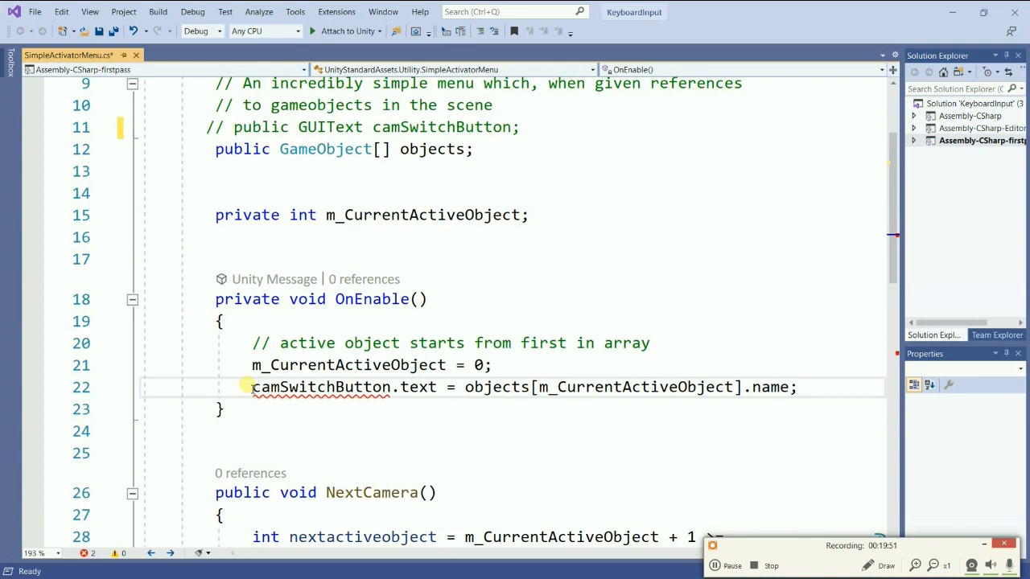
pyautogui.write('//')
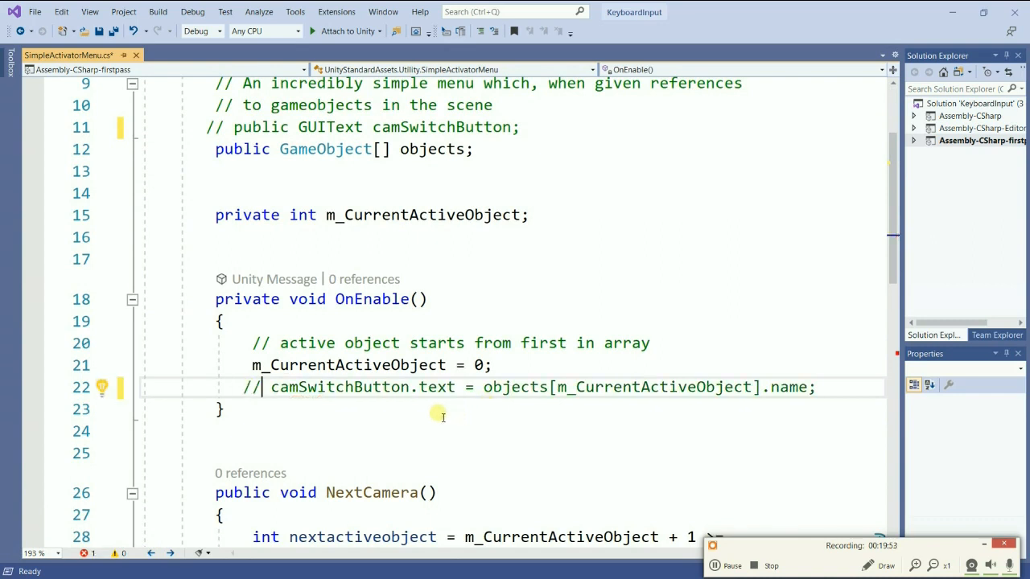
pyautogui.scroll(-5, 418, 412)
pyautogui.click(254, 408)
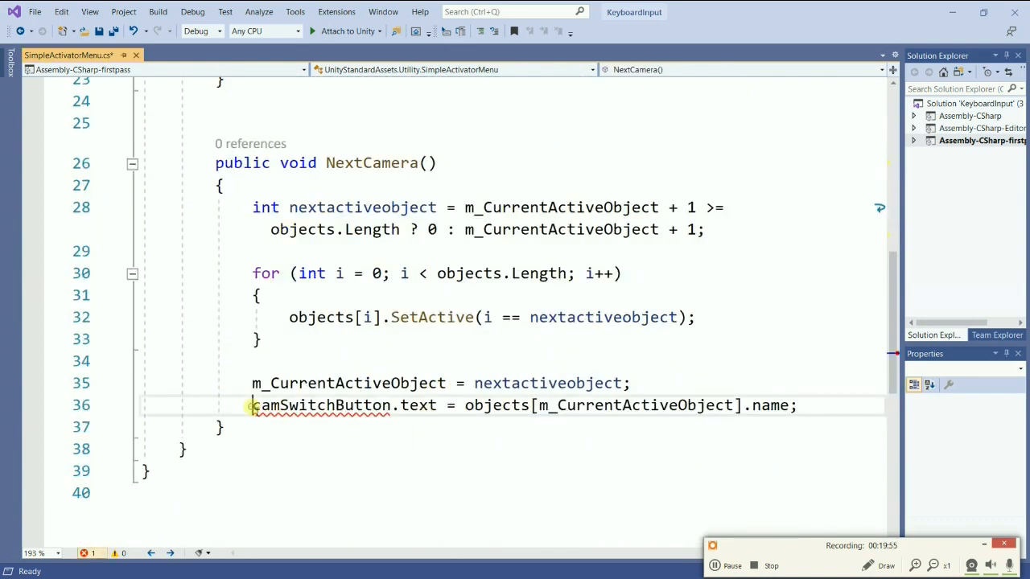
pyautogui.write('//')
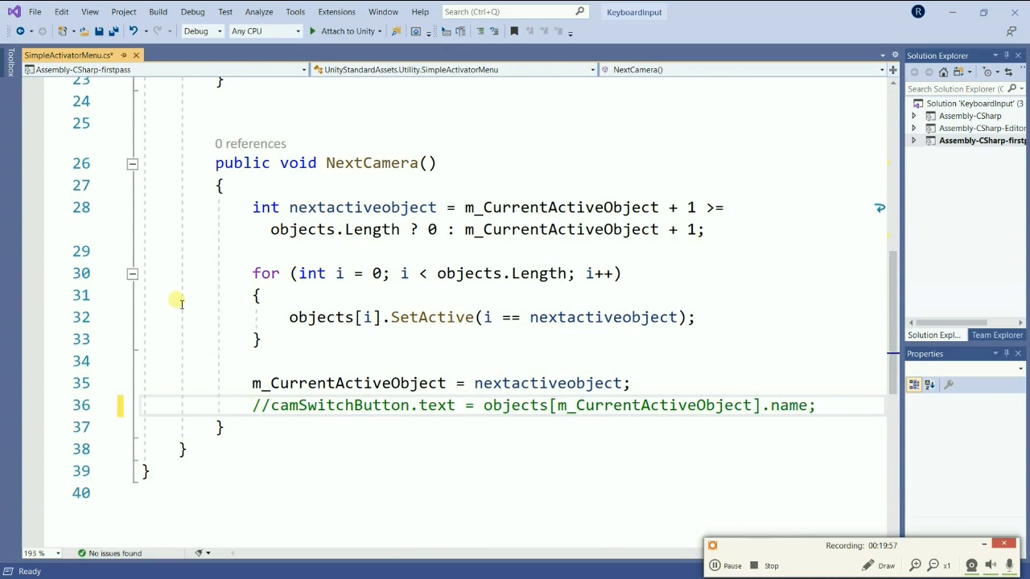
# Save all files, close SimpleActivatorMenu.cs and switch back to the Unity editor.
pyautogui.click(34, 15)
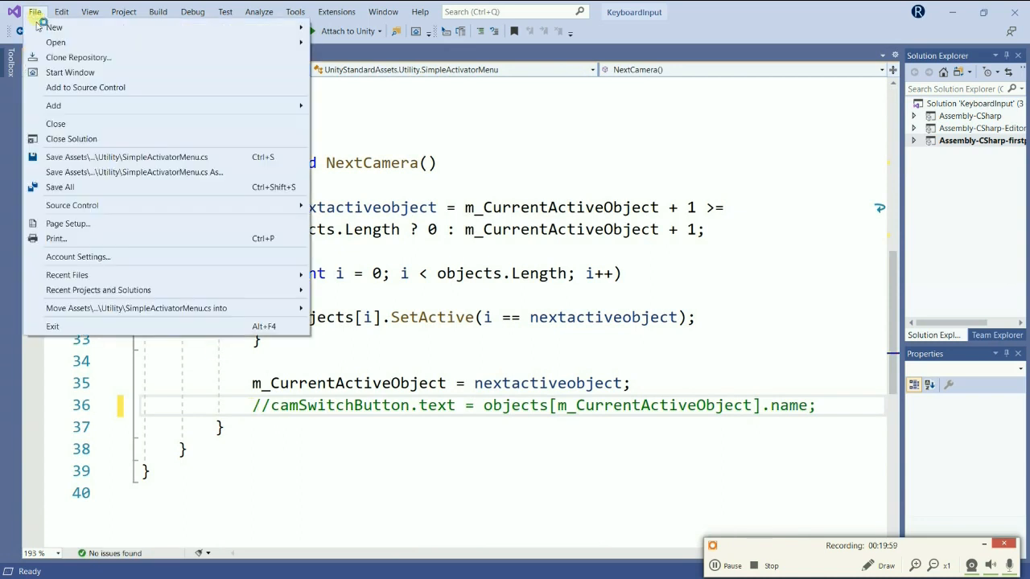
pyautogui.click(98, 184)
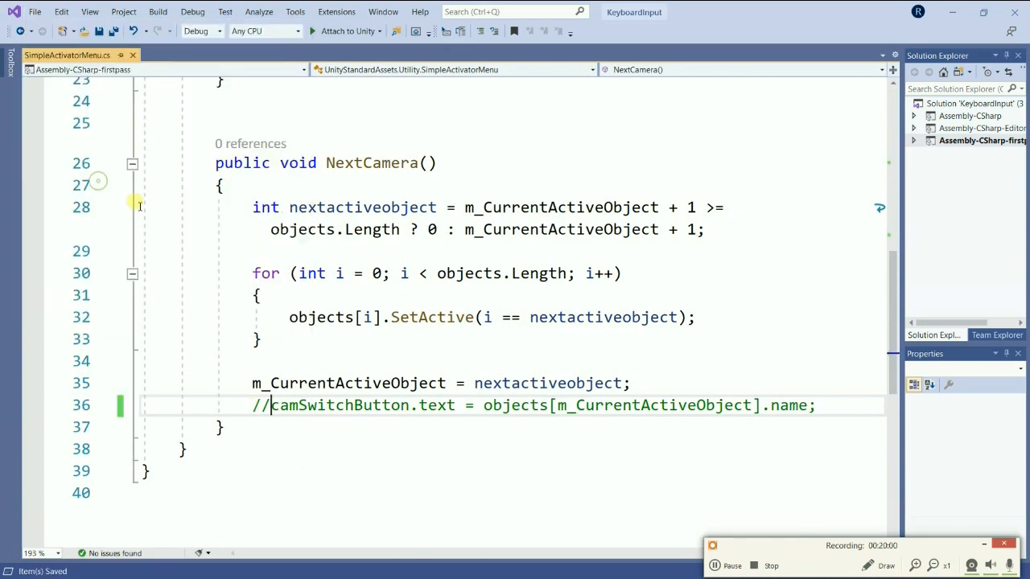
pyautogui.click(134, 55)
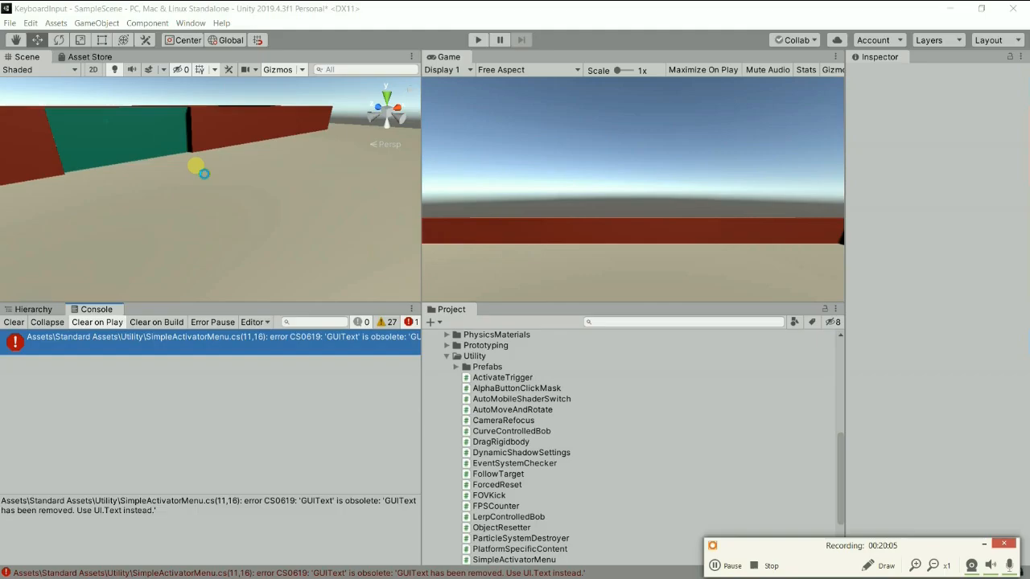
pyautogui.hotkey('alt', 'Tab')
pyautogui.click(346, 285)
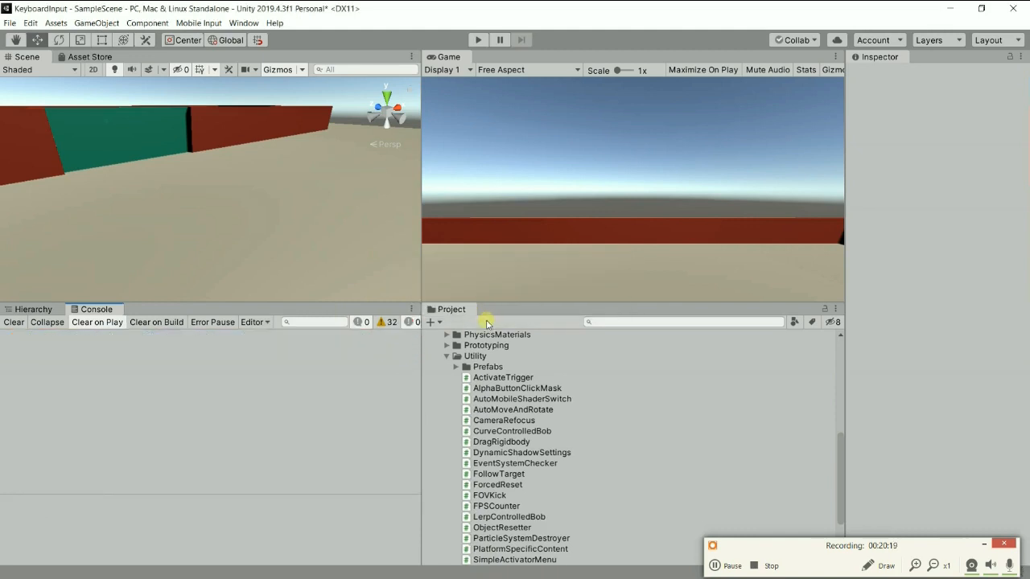
# Collapse the Utility folder and place the FPSController prefab from FirstPersonCharacter's Prefabs folder in the scene.
pyautogui.click(447, 355)
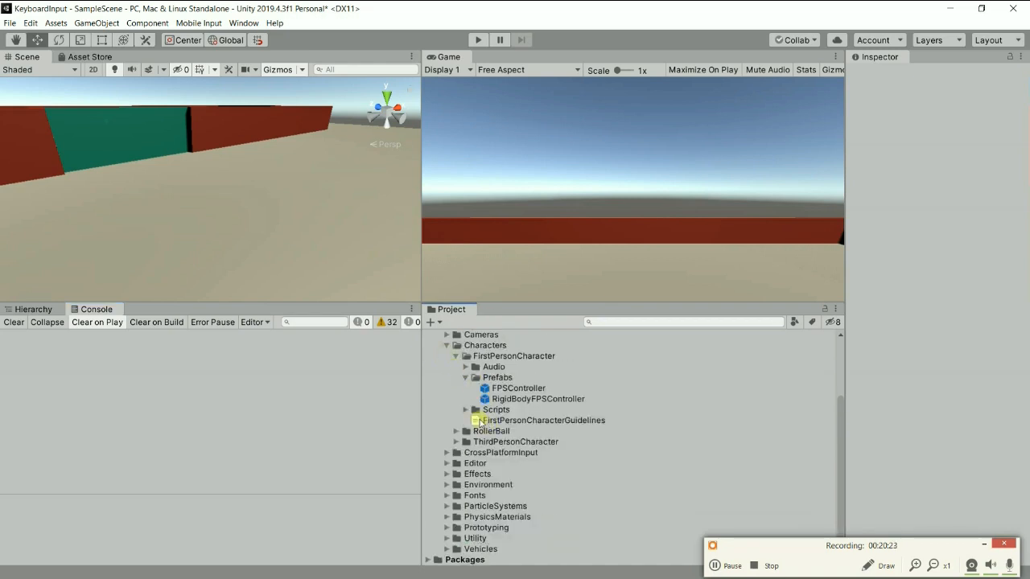
pyautogui.scroll(3, 442, 393)
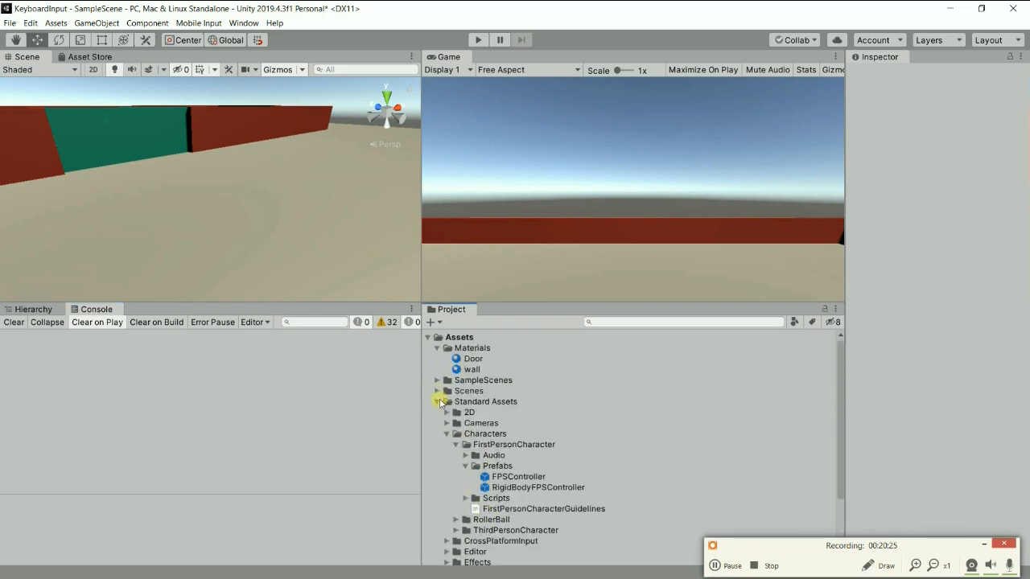
pyautogui.click(437, 402)
pyautogui.click(438, 401)
pyautogui.click(511, 477)
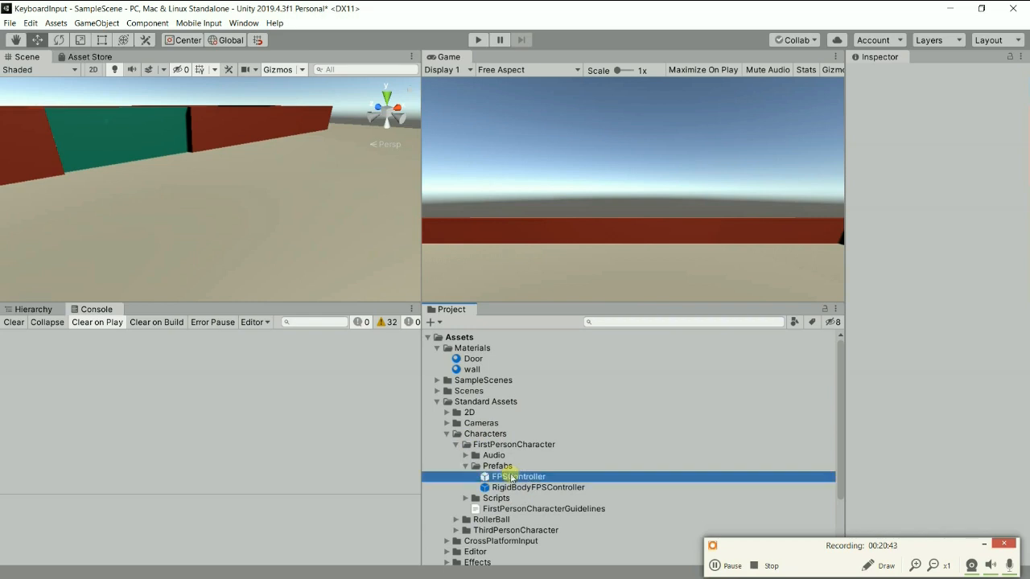
pyautogui.moveTo(511, 477); pyautogui.dragTo(305, 275)
# Move the FPSController to a height of about Y 1.62 and back from the door to about Z -47.6.
pyautogui.moveTo(315, 186); pyautogui.dragTo(338, 152)
pyautogui.keyDown('alt'); pyautogui.moveTo(334, 204); pyautogui.dragTo(373, 142); pyautogui.keyUp('alt')
pyautogui.moveTo(363, 178); pyautogui.dragTo(336, 203, button='middle')
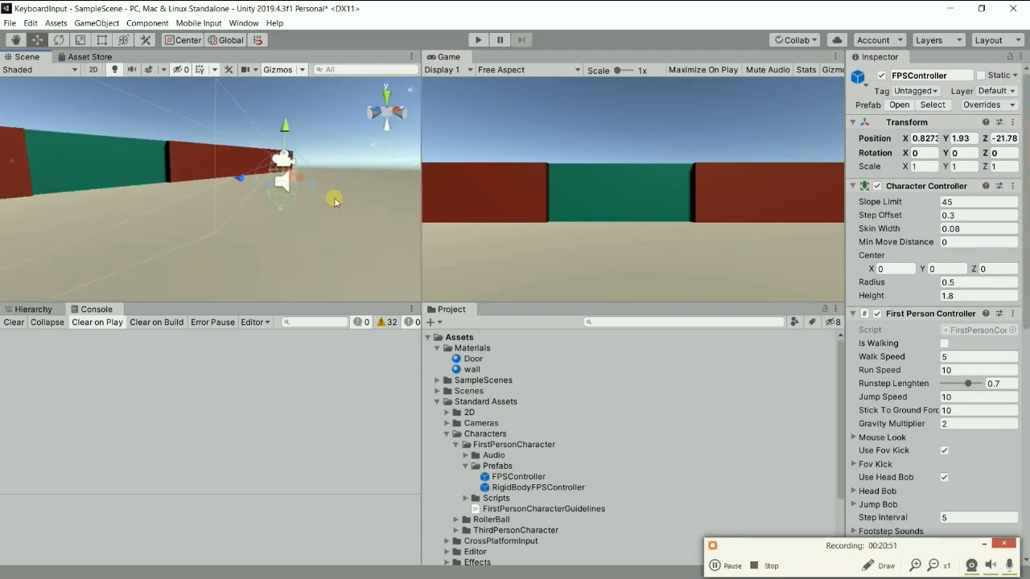
pyautogui.moveTo(331, 122)
pyautogui.mouseDown()
pyautogui.moveTo(324, 230)
pyautogui.moveTo(343, 134)
pyautogui.mouseUp()
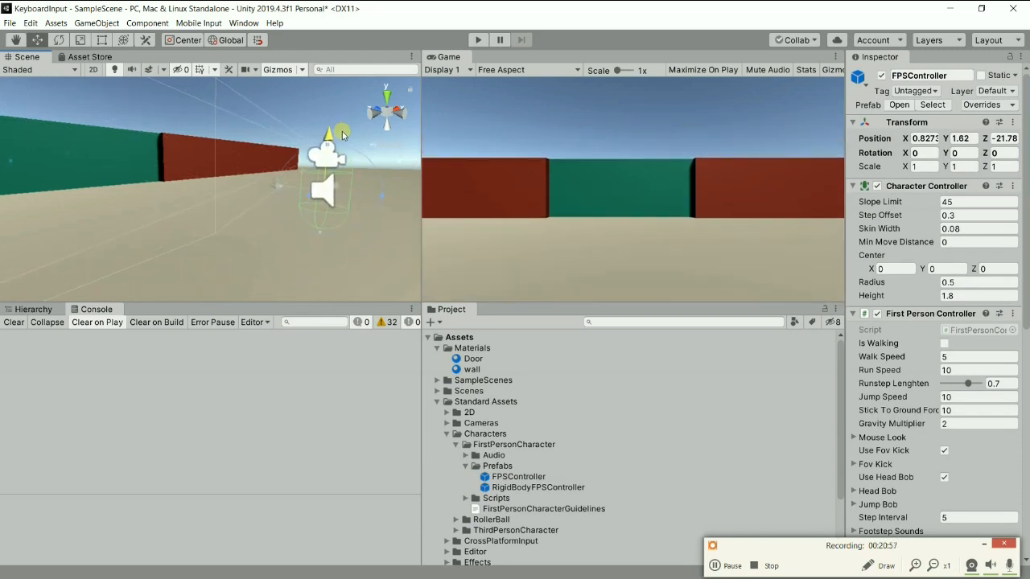
pyautogui.scroll(-5, 218, 193)
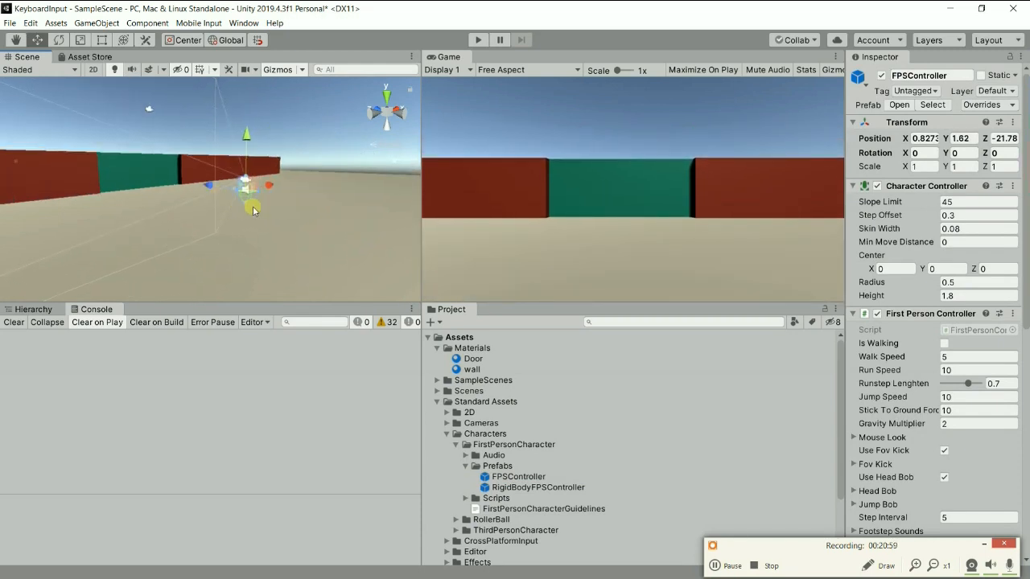
pyautogui.moveTo(207, 188); pyautogui.dragTo(262, 214)
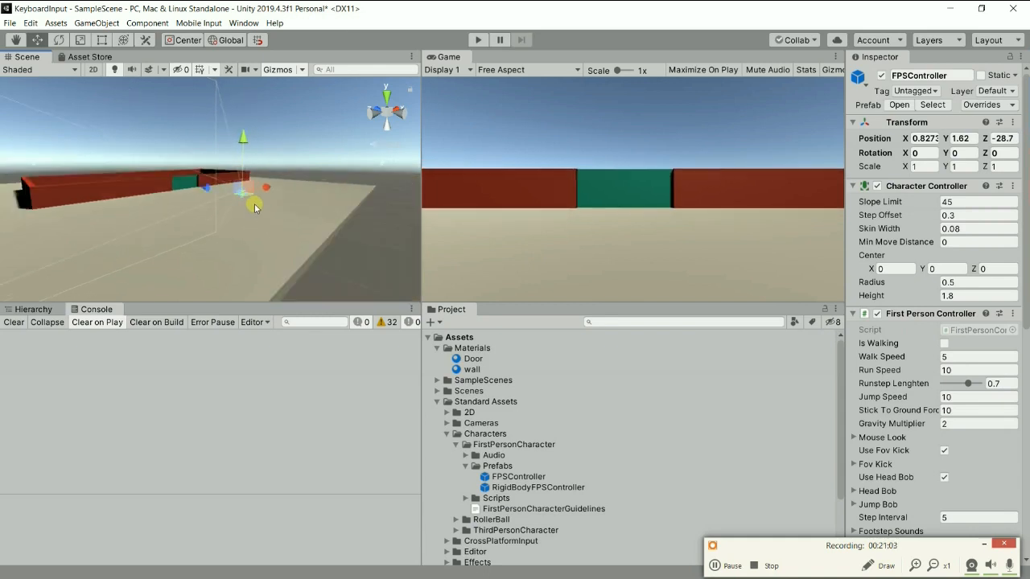
pyautogui.moveTo(208, 191); pyautogui.dragTo(270, 214)
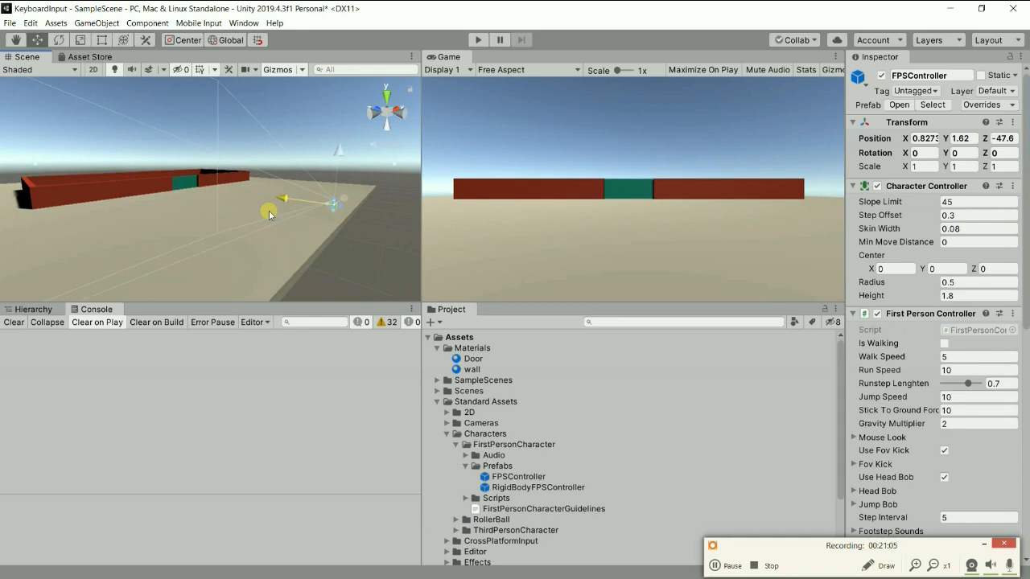
# Delete the Main Camera from SampleScene.
pyautogui.click(46, 309)
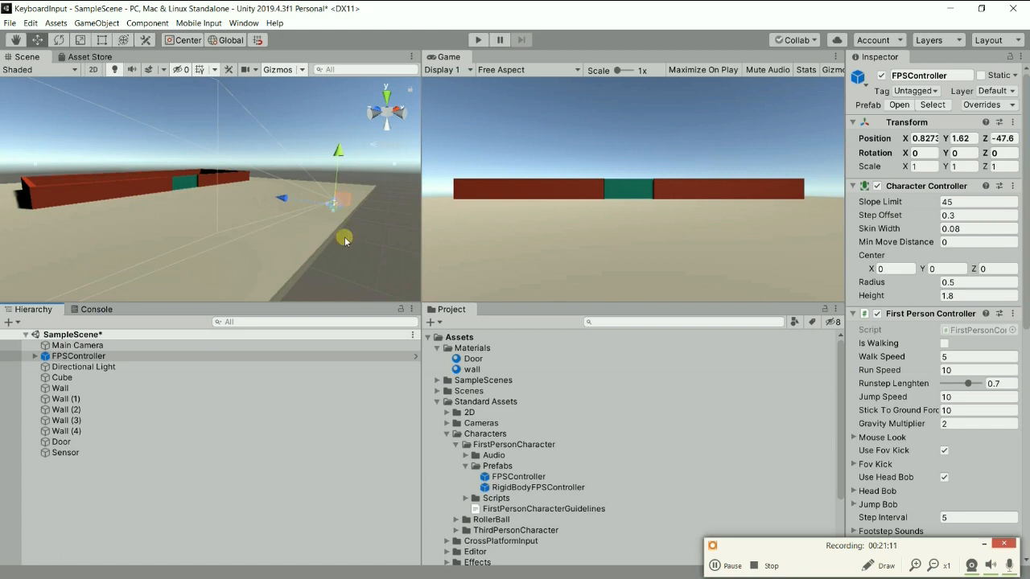
pyautogui.click(95, 346)
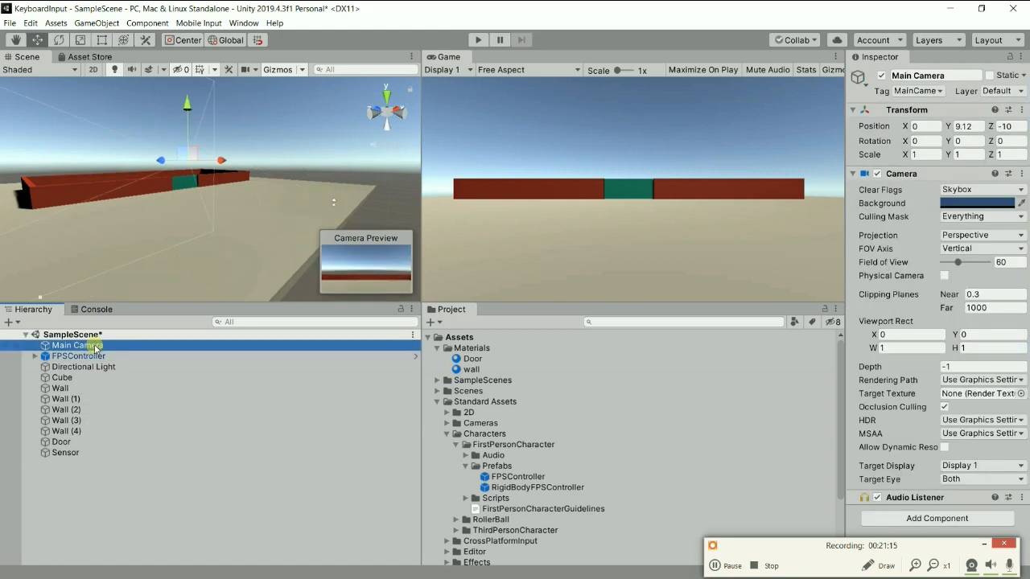
pyautogui.rightClick(91, 348)
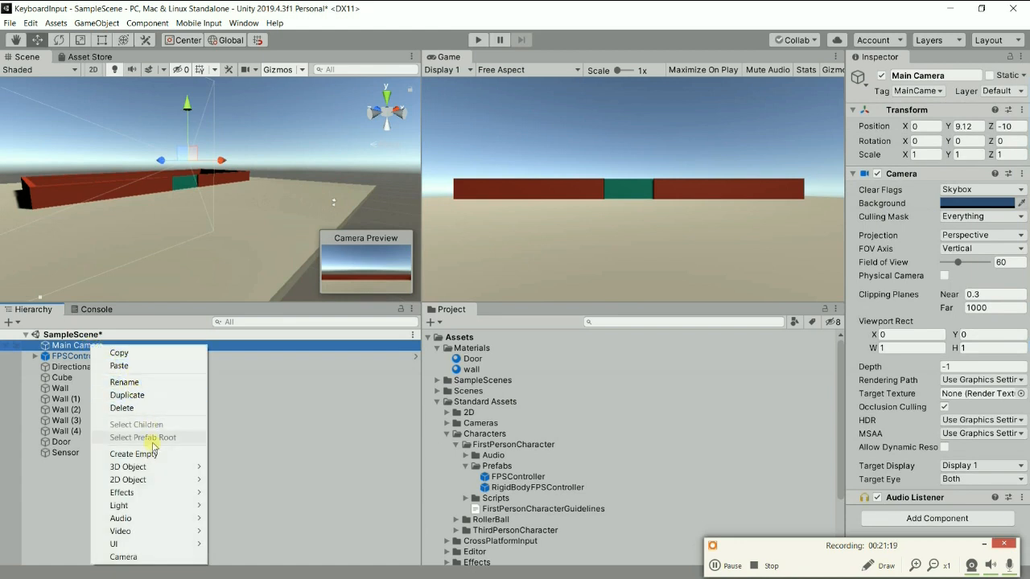
pyautogui.click(125, 408)
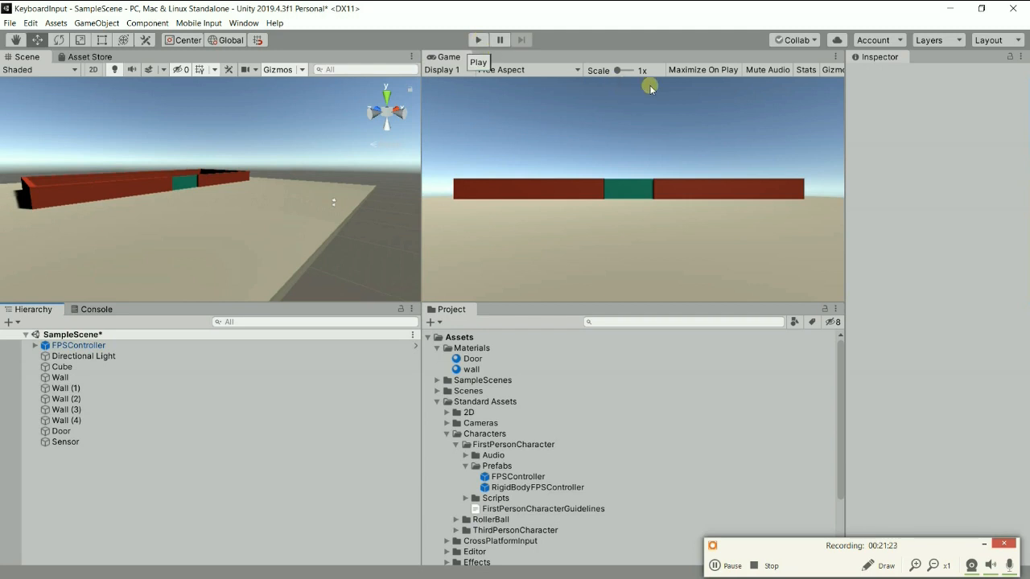
# Turn on Maximize On Play for the Game view, run the scene and walk the first-person controller up to the green door.
pyautogui.click(684, 70)
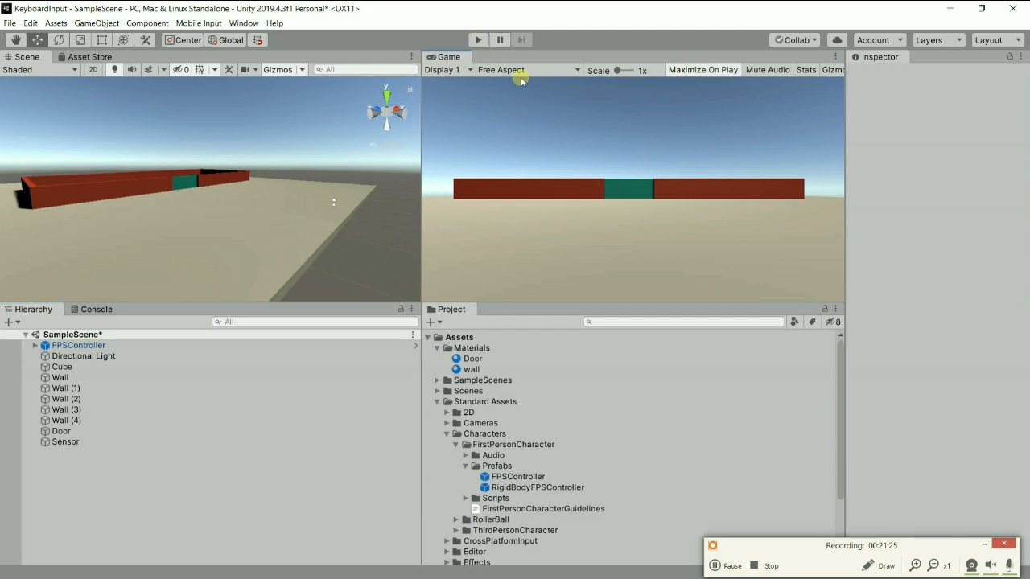
pyautogui.click(478, 40)
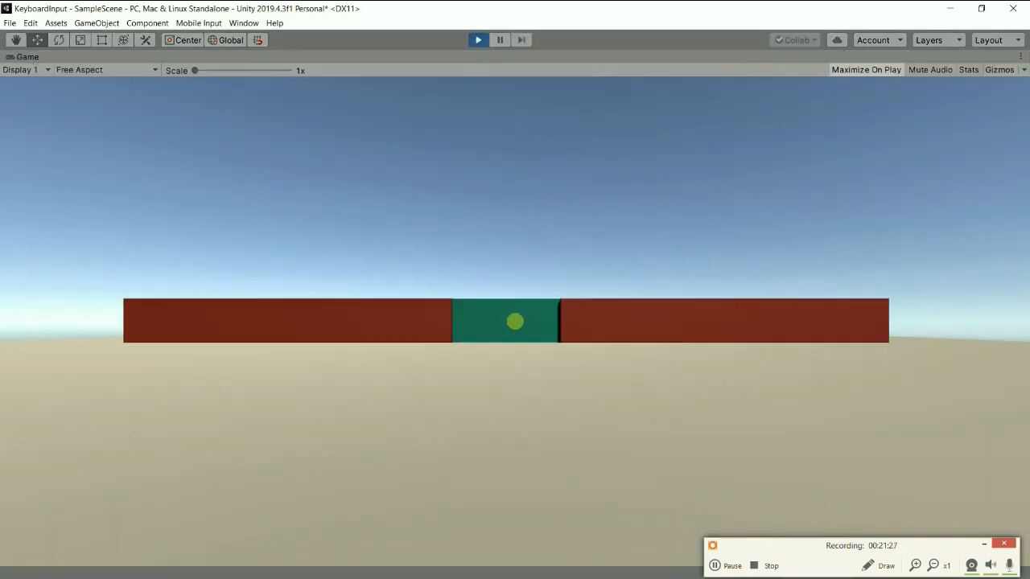
pyautogui.press('w')
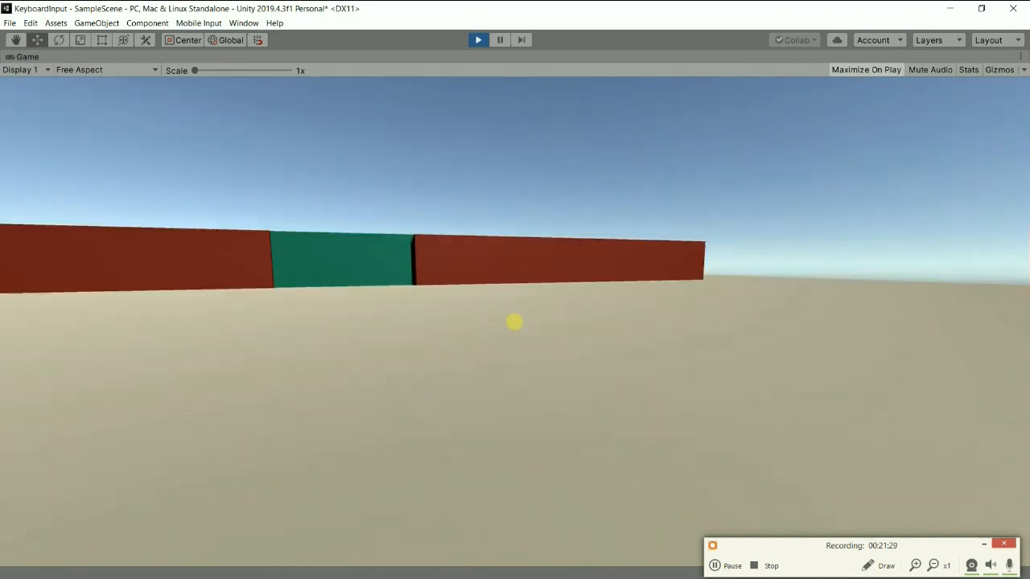
pyautogui.press('w')
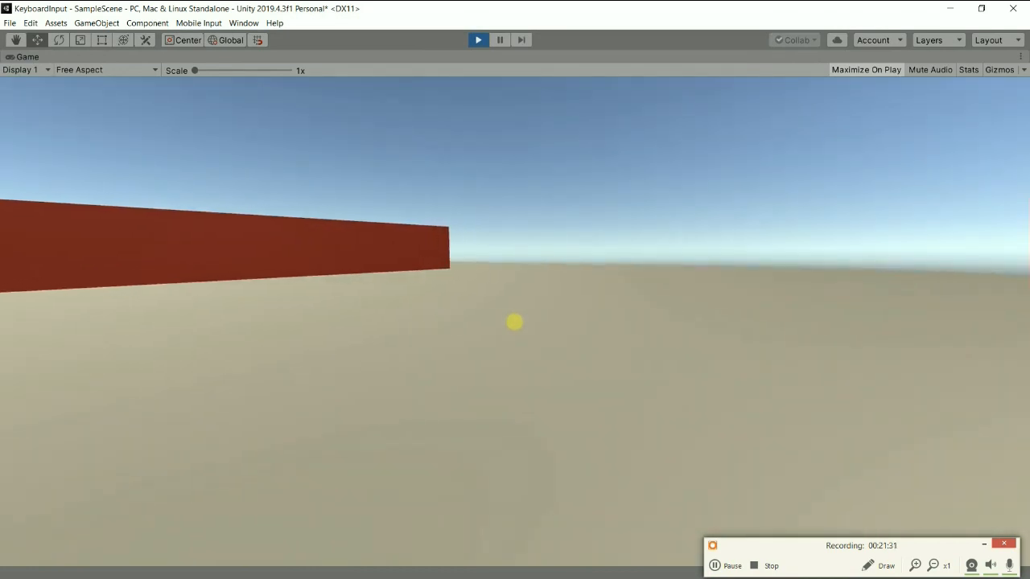
pyautogui.press('w')
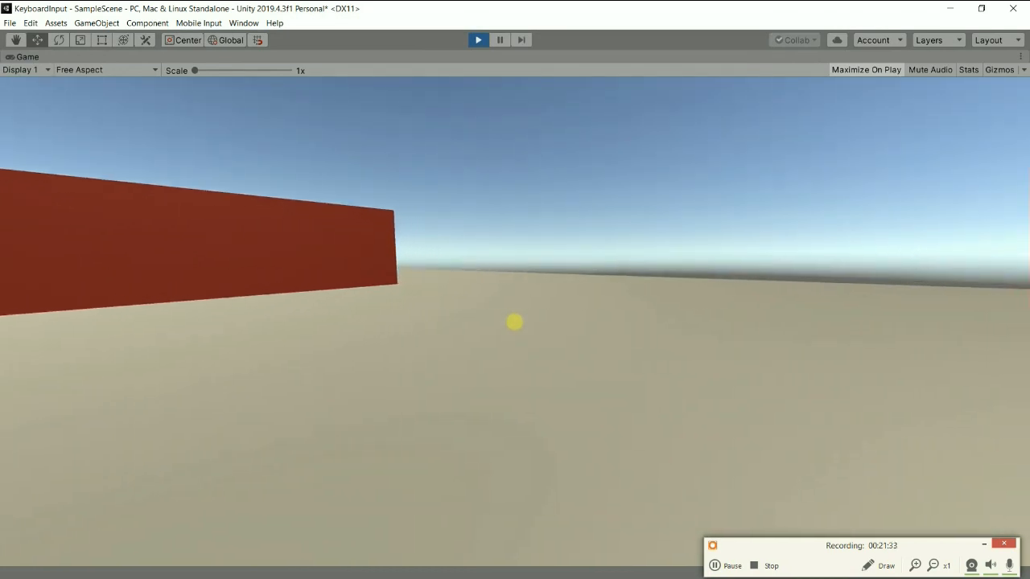
pyautogui.press('space')
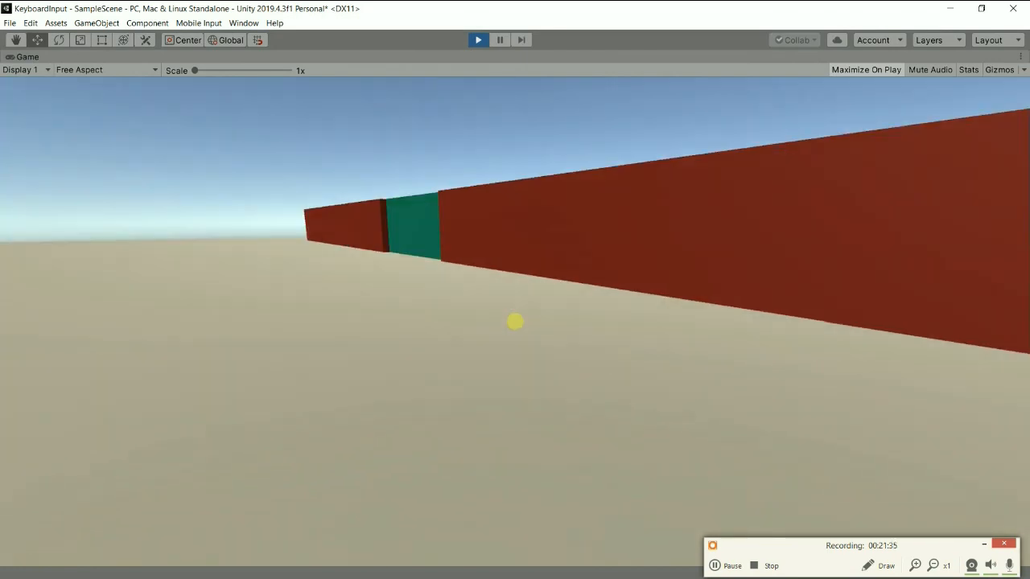
pyautogui.press('w')
pyautogui.press('w')
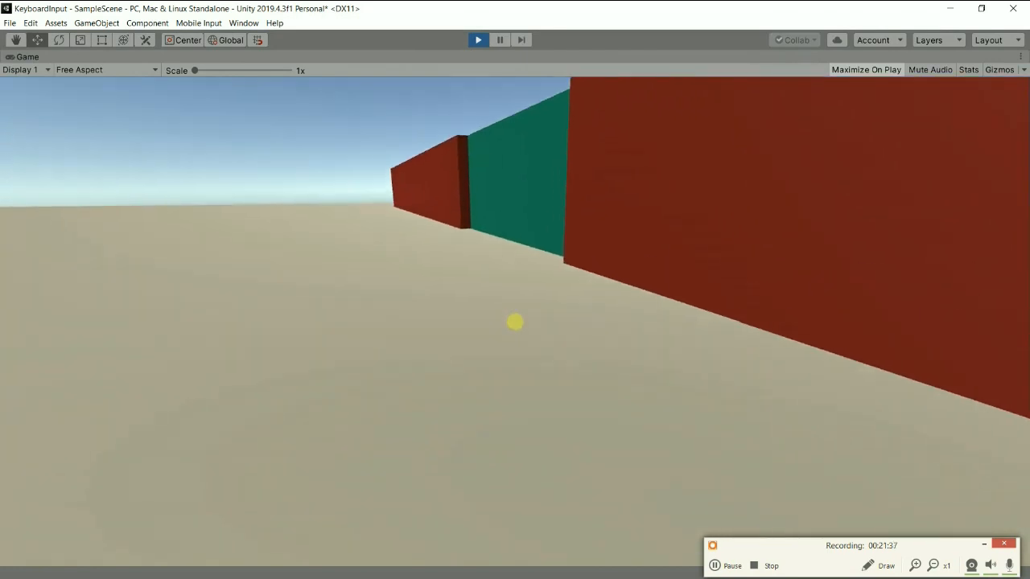
pyautogui.press('w')
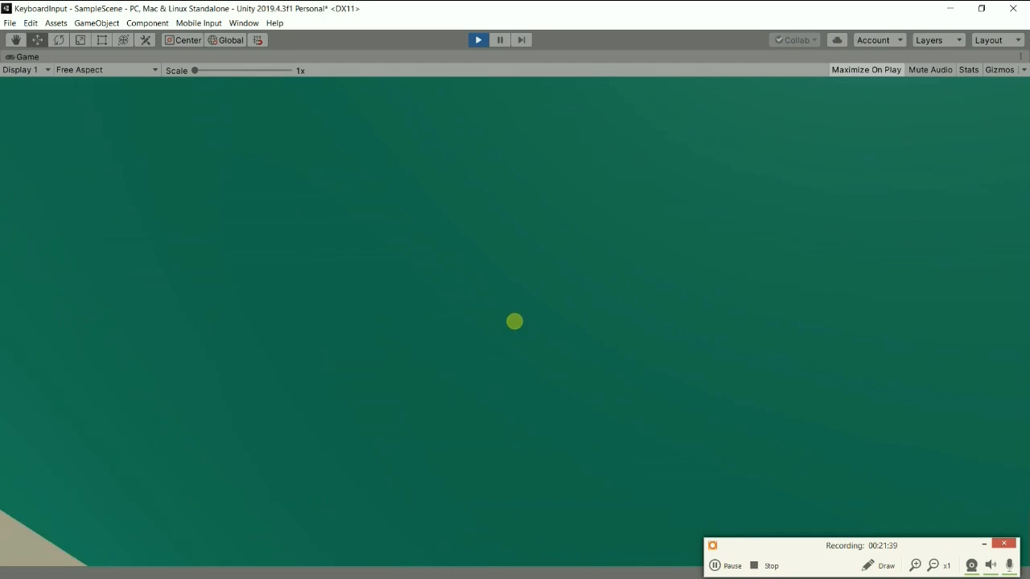
# Move back and forth against the closed door to test whether it blocks the player, and stop the play test.
pyautogui.press('s')
pyautogui.press('a')
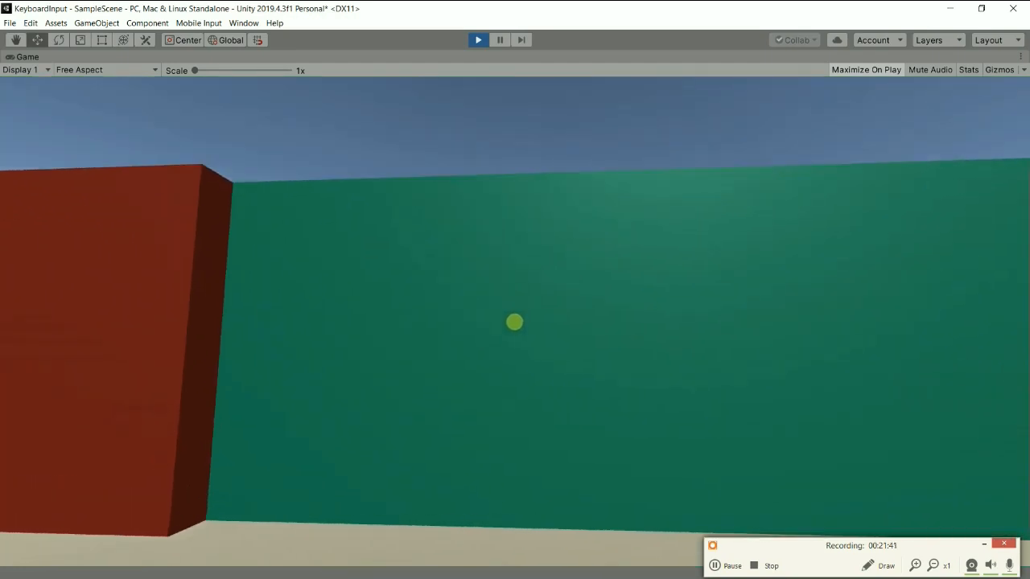
pyautogui.press('w')
pyautogui.press('s')
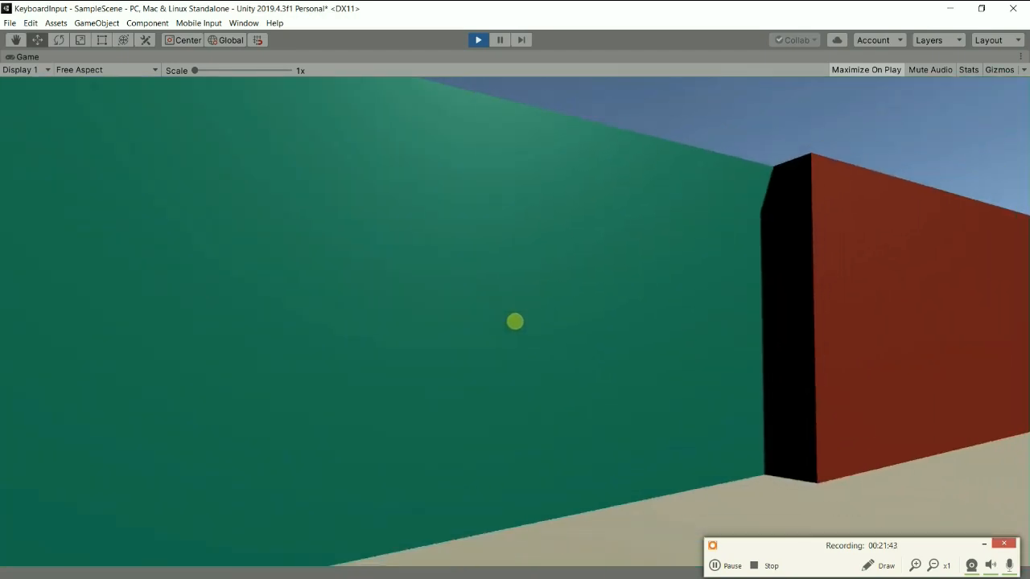
pyautogui.press('a')
pyautogui.press('s')
pyautogui.press('w')
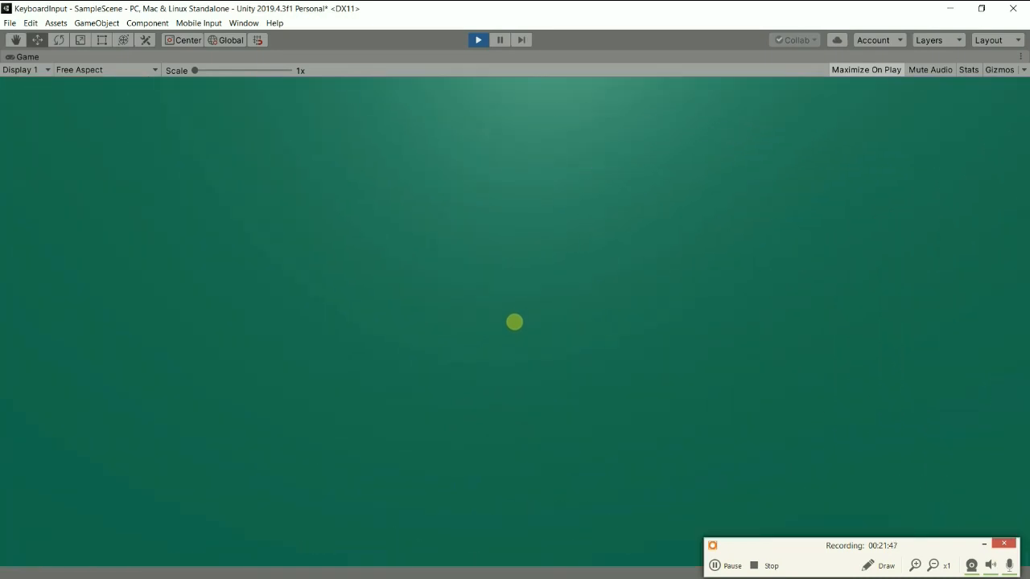
pyautogui.press('s')
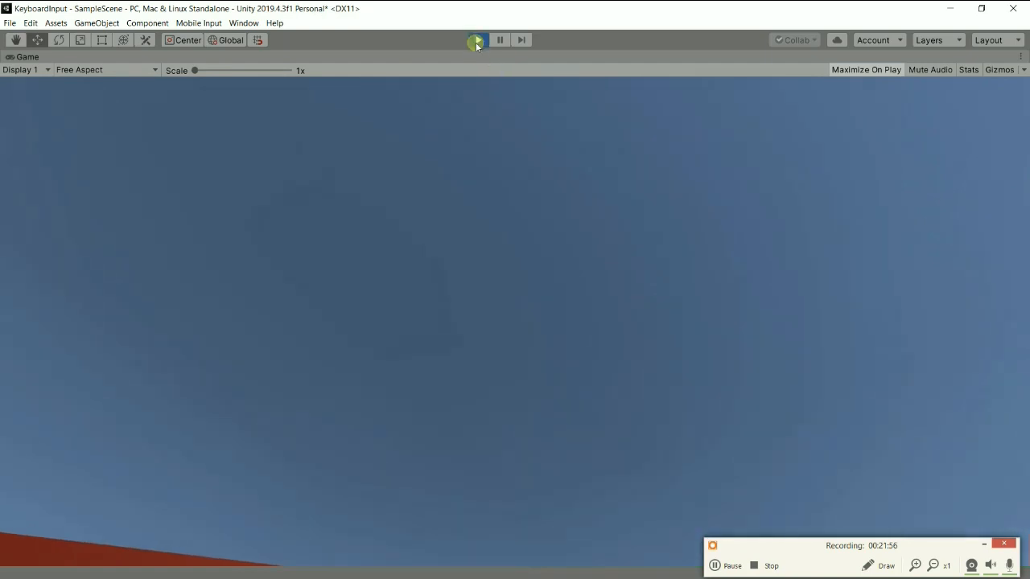
pyautogui.click(478, 41)
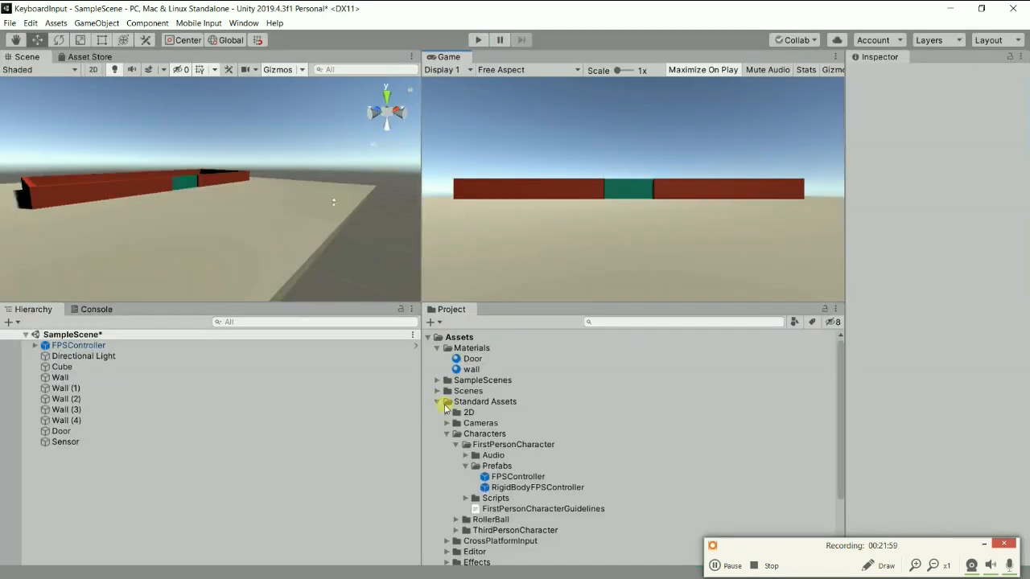
# Collapse the Standard Assets folder and create a new folder named Scripts in Assets.
pyautogui.click(439, 391)
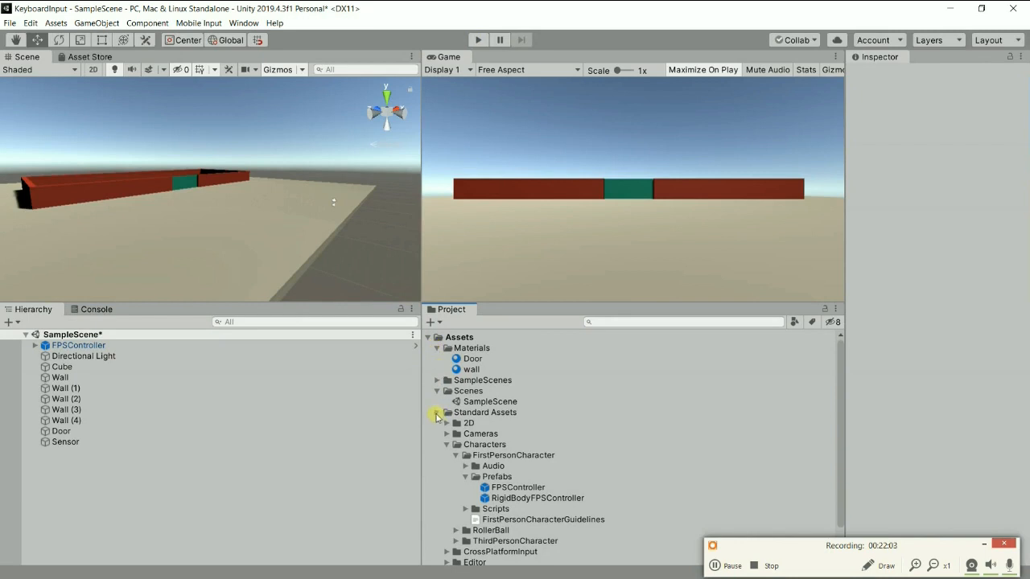
pyautogui.click(438, 413)
pyautogui.click(437, 391)
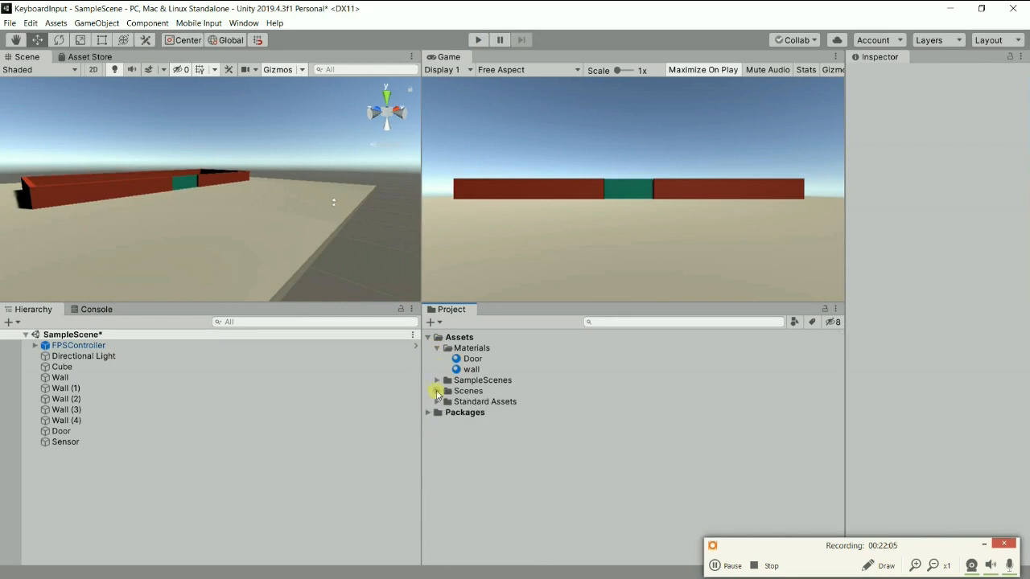
pyautogui.rightClick(460, 338)
pyautogui.moveTo(557, 52)
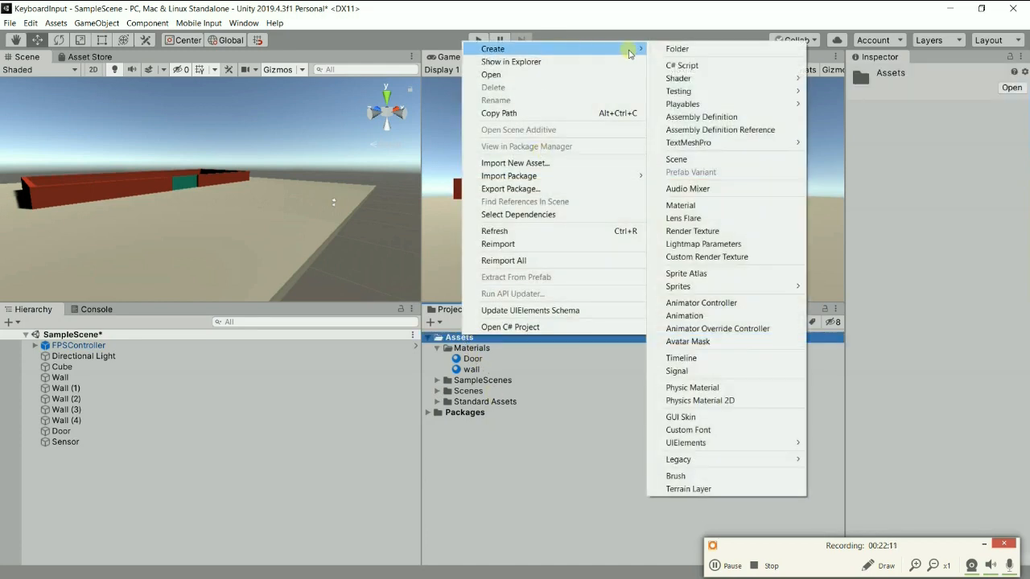
pyautogui.click(696, 49)
pyautogui.write('Scripts')
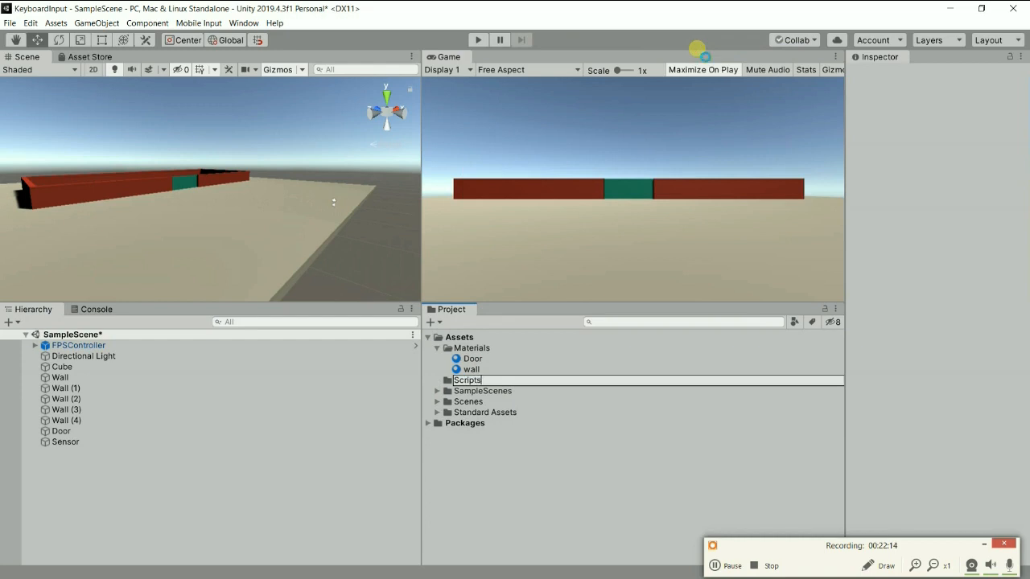
pyautogui.press('Return')
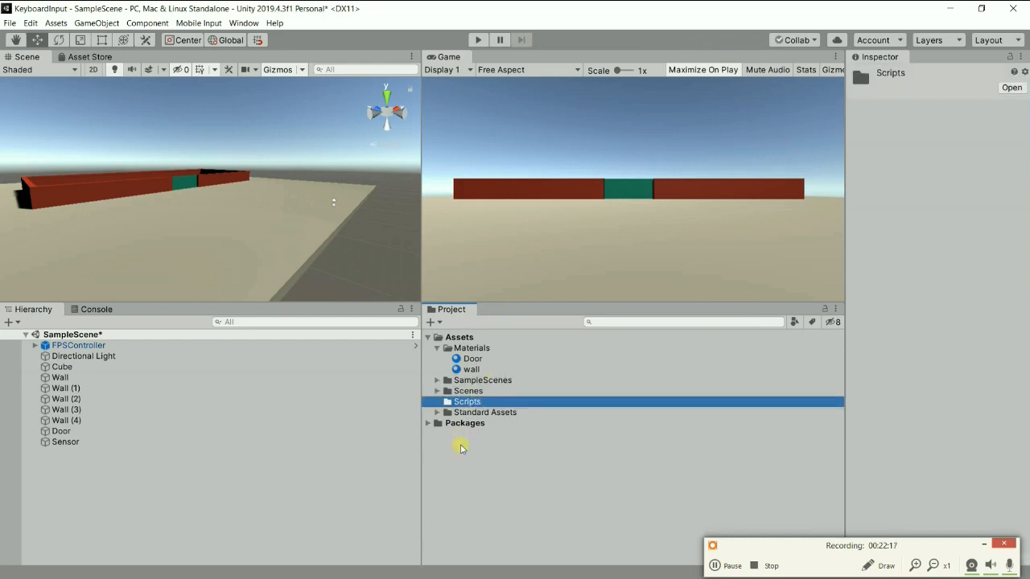
# Create a C# script named KeyboardInputScript in the Scripts folder.
pyautogui.rightClick(474, 400)
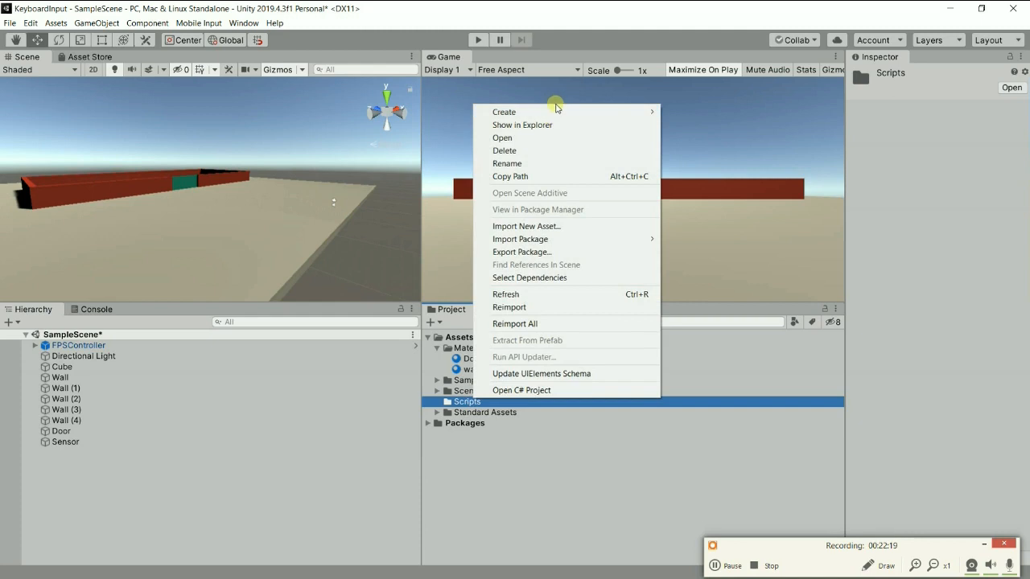
pyautogui.moveTo(572, 111)
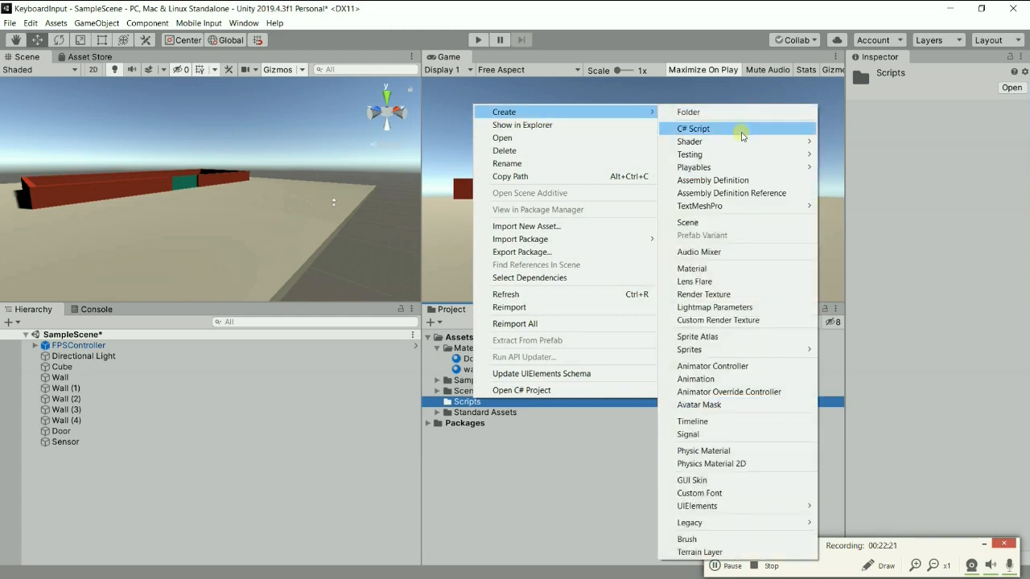
pyautogui.click(743, 130)
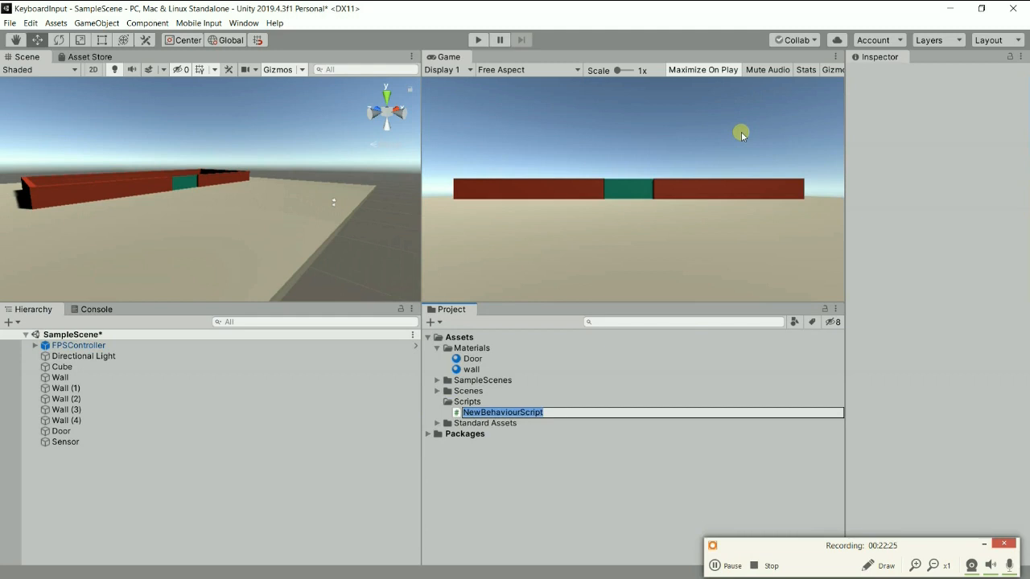
pyautogui.write('KeyboardInput')
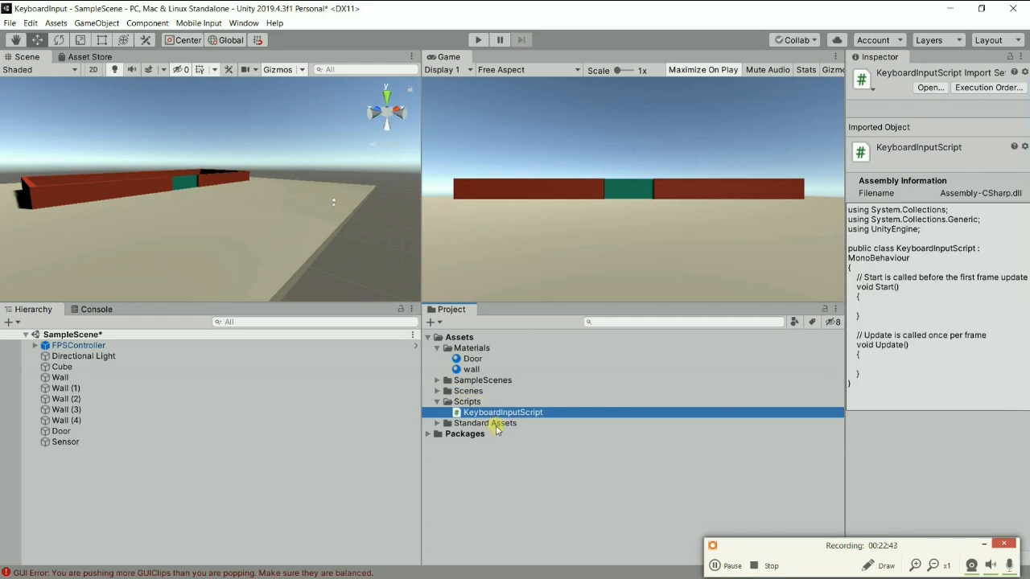
# Clear the GUI error from the Console and return to the Hierarchy.
pyautogui.click(96, 328)
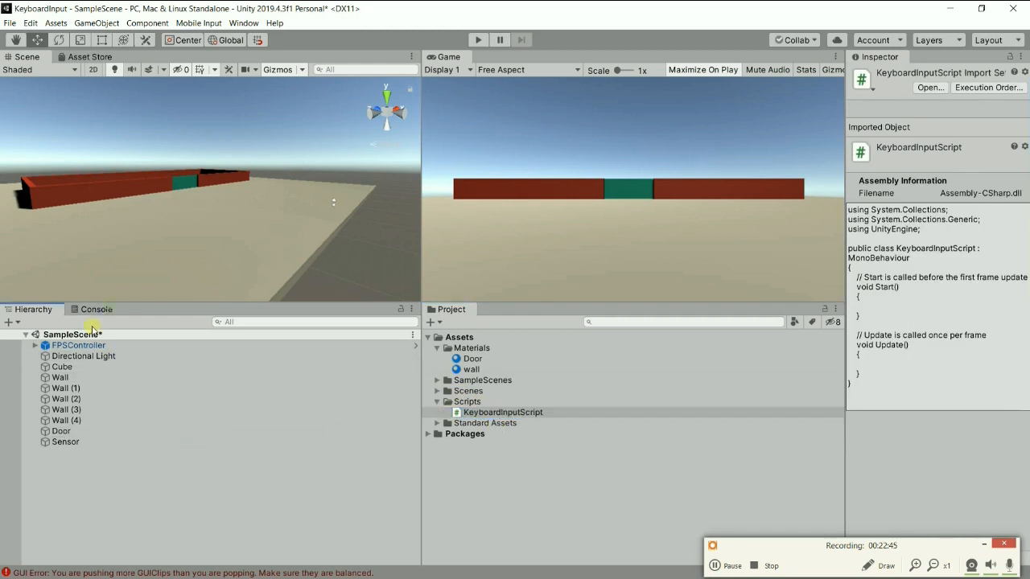
pyautogui.click(96, 310)
pyautogui.click(16, 322)
pyautogui.click(27, 311)
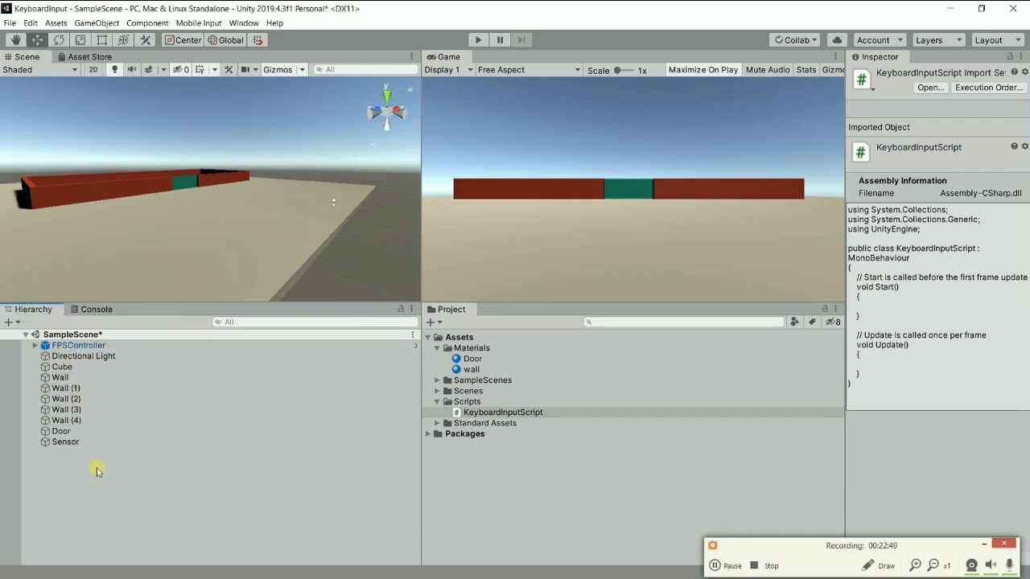
# Collapse the Sensor object's Materials, Lighting and Box Collider sections and attach KeyboardInputScript to Sensor as a component.
pyautogui.click(66, 443)
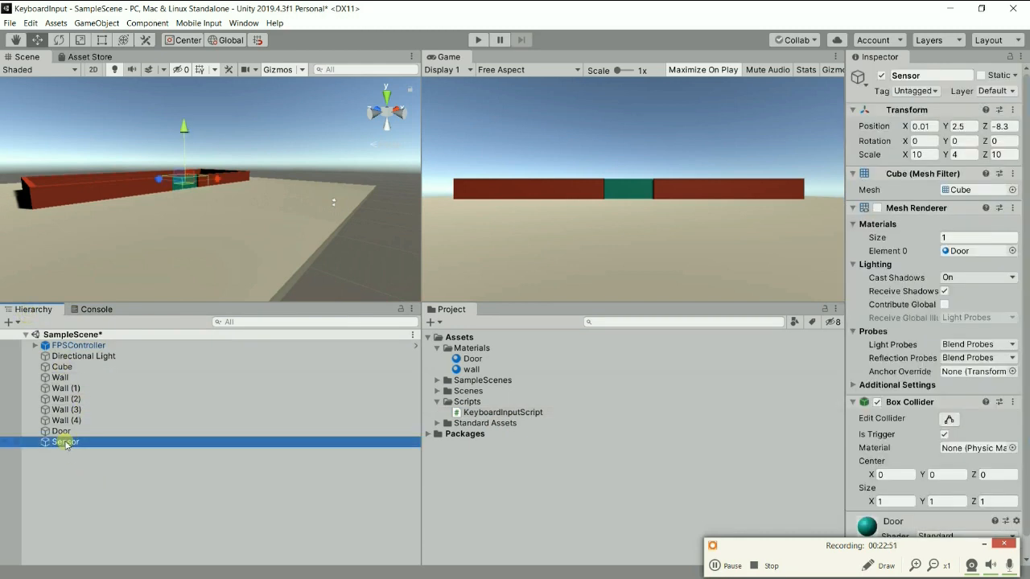
pyautogui.click(867, 227)
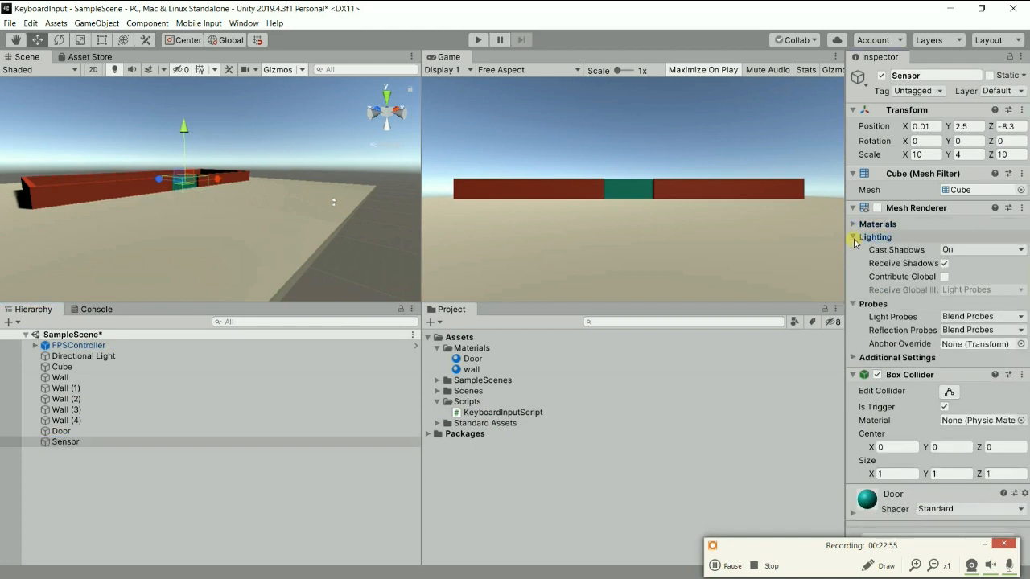
pyautogui.click(855, 238)
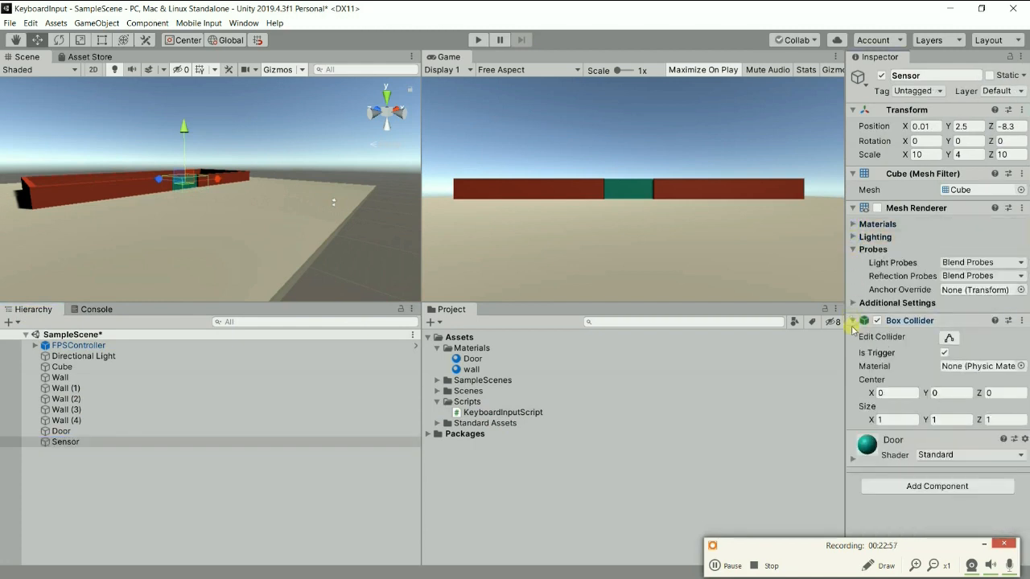
pyautogui.click(855, 321)
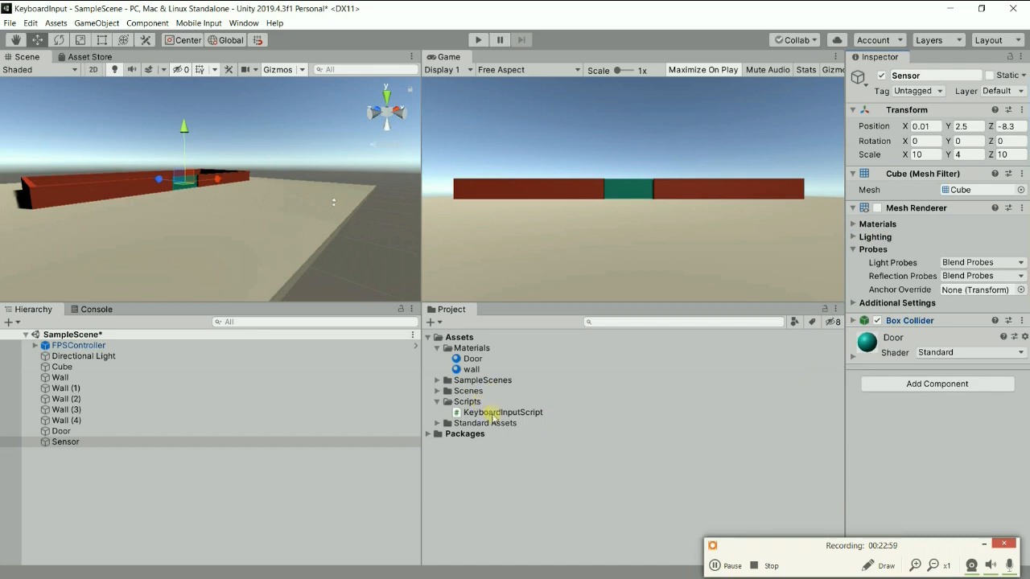
pyautogui.moveTo(492, 414); pyautogui.dragTo(876, 434)
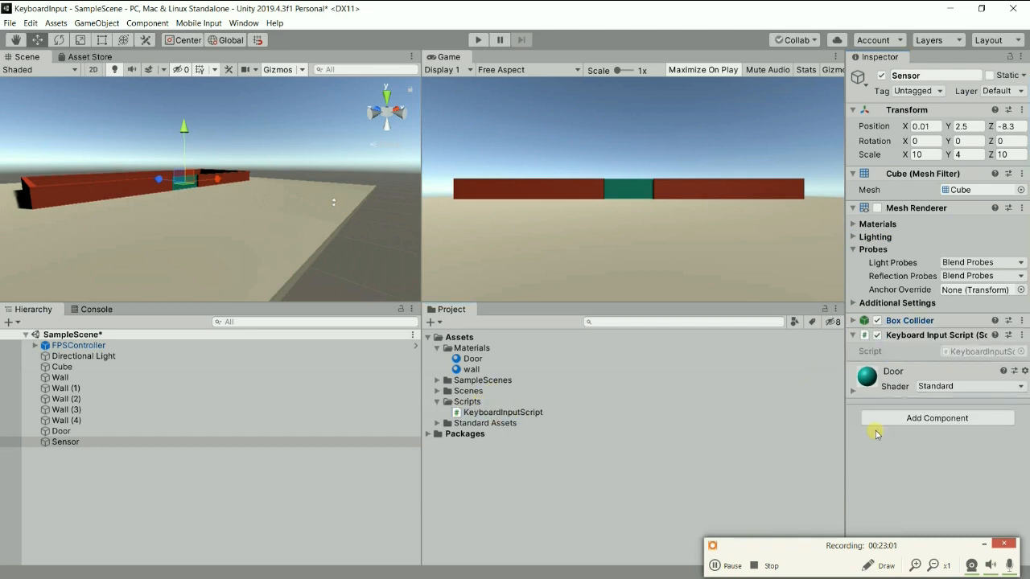
# Open KeyboardInputScript in Visual Studio and go to its Update method.
pyautogui.doubleClick(508, 413)
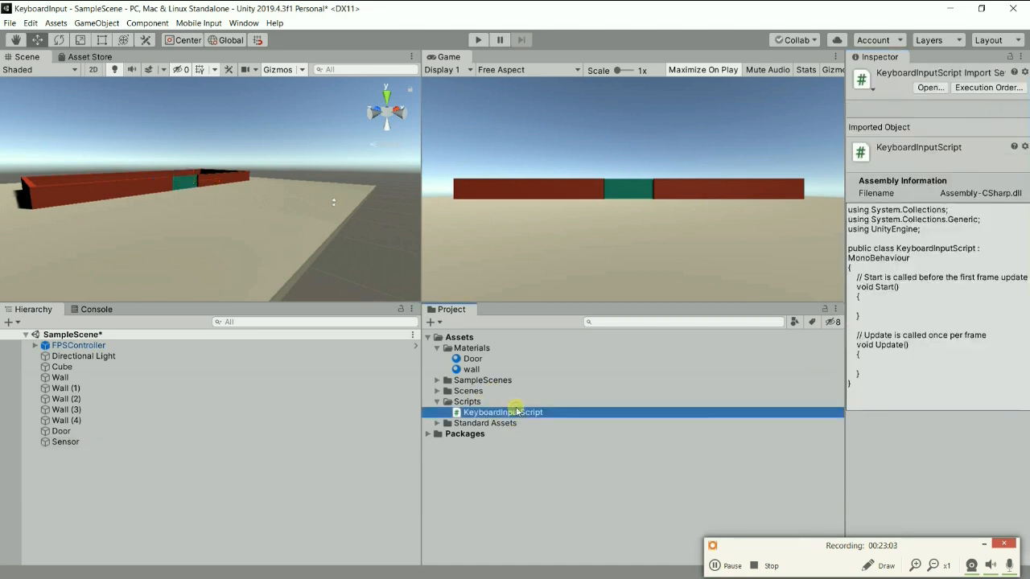
pyautogui.click(728, 565)
pyautogui.click(714, 566)
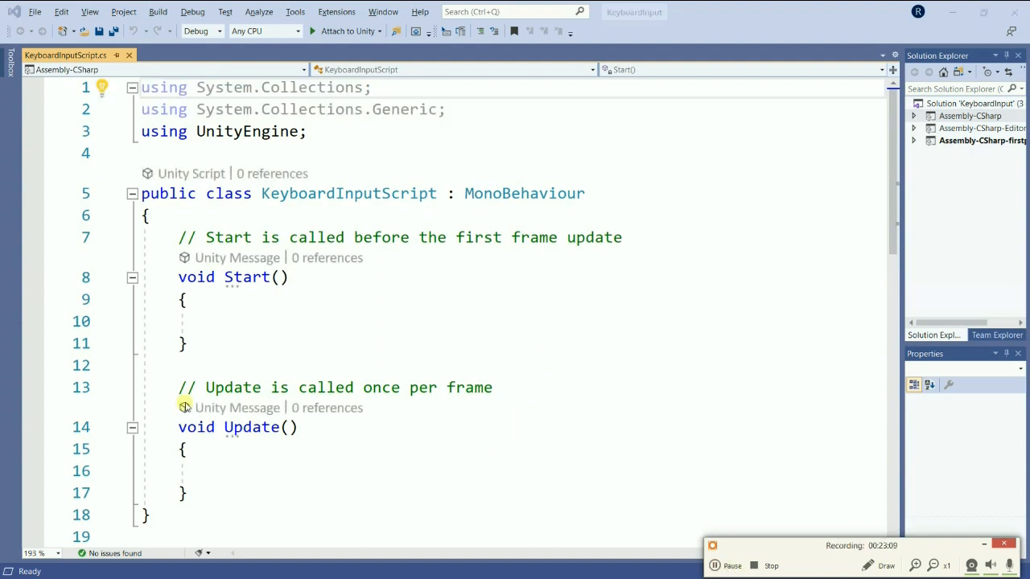
pyautogui.scroll(-2, 325, 291)
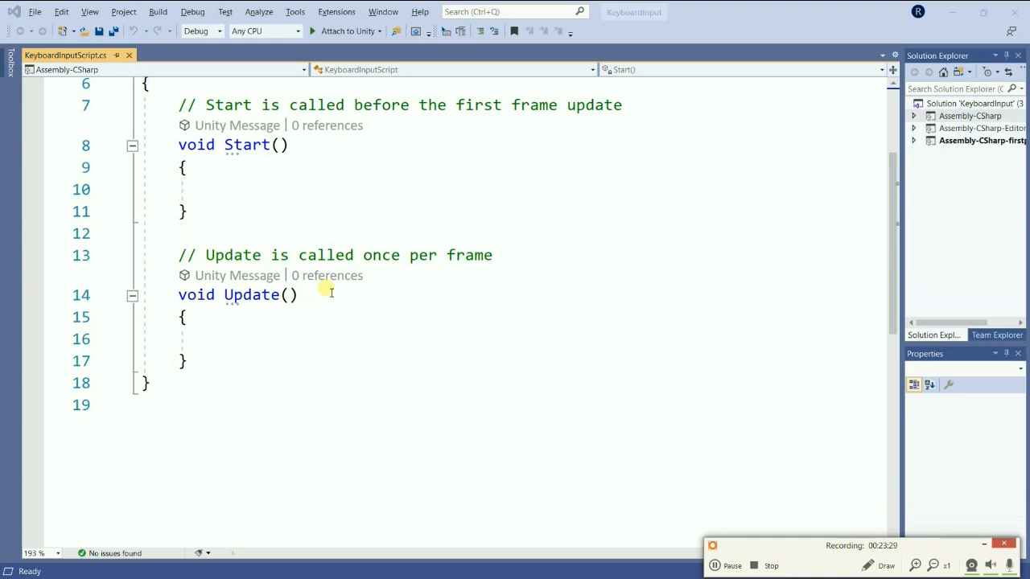
# Add an OnTriggerEnter(Collider other) method below the Update method in KeyboardInputScript.
pyautogui.click(210, 364)
pyautogui.press('Return')
pyautogui.press('Return')
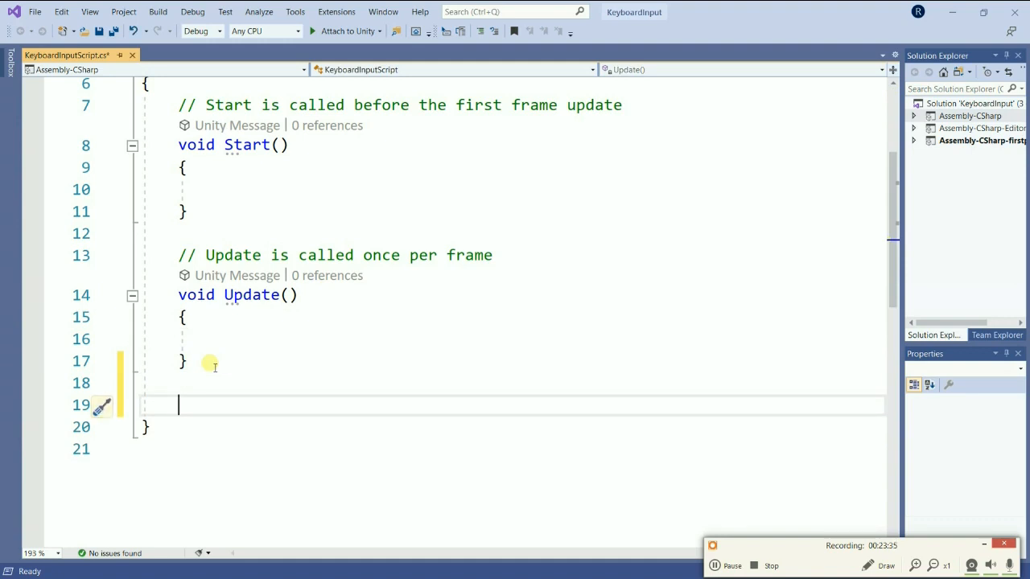
pyautogui.write('Ontri')
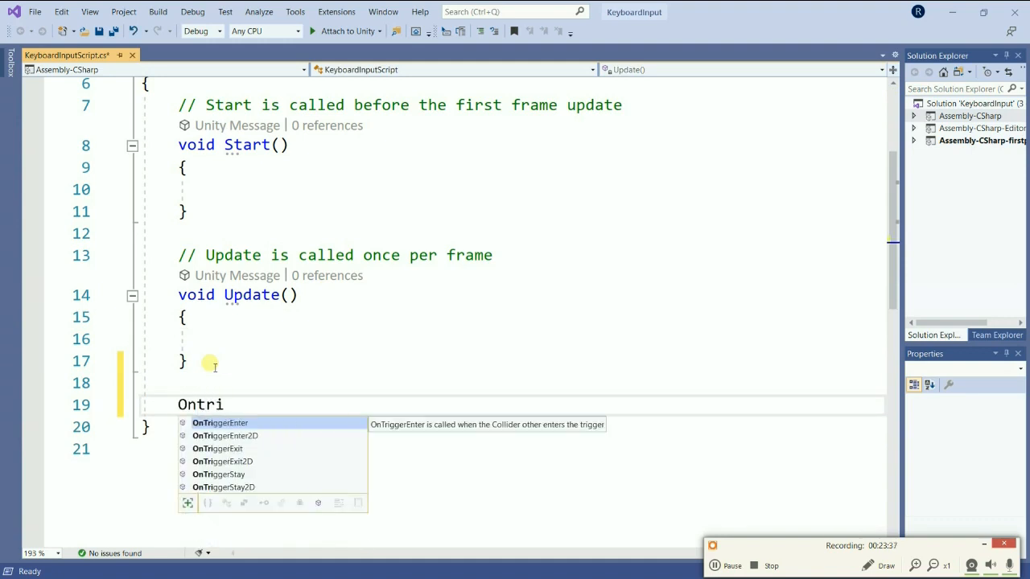
pyautogui.press('Tab')
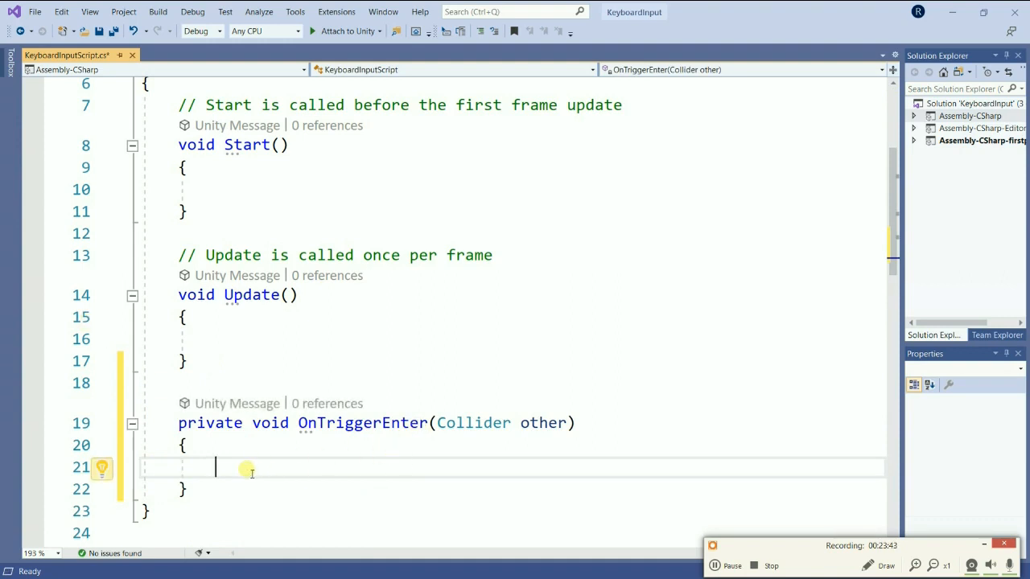
pyautogui.moveTo(497, 434)
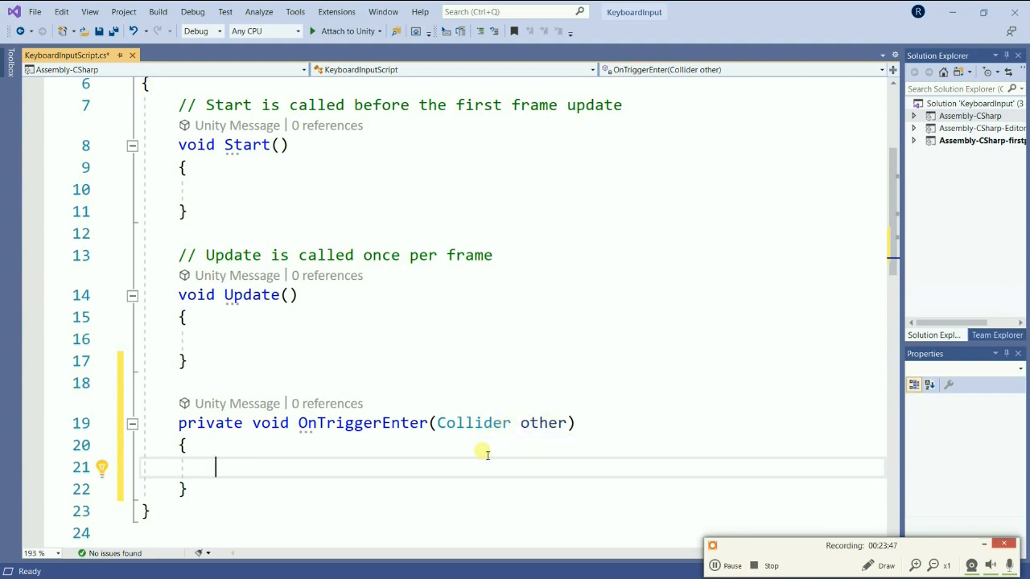
# Write print(other.gameObject.name); in the body of OnTriggerEnter and save the script.
pyautogui.click(270, 455)
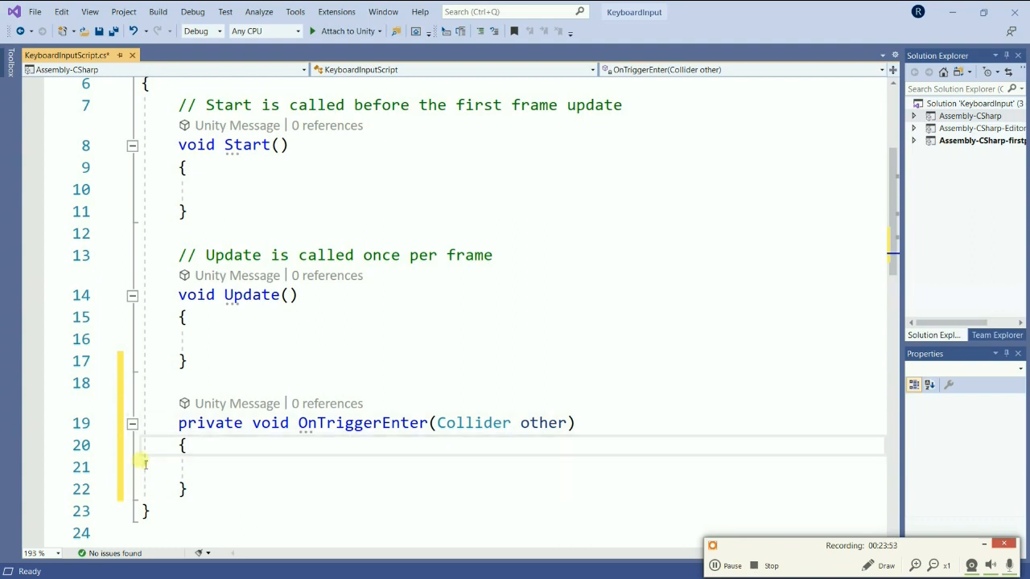
pyautogui.scroll(-2, 179, 442)
pyautogui.scroll(-1, 178, 443)
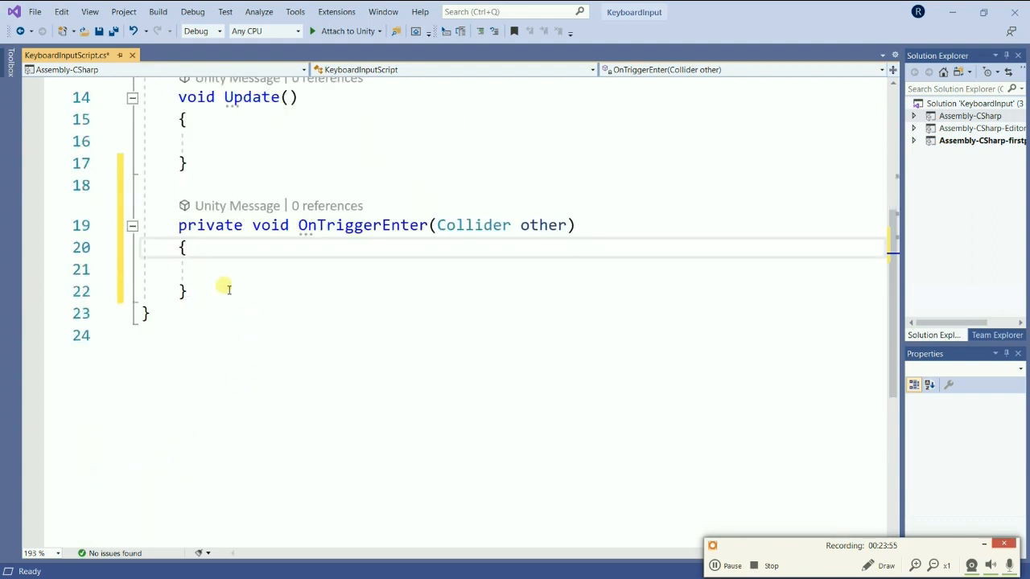
pyautogui.click(208, 270)
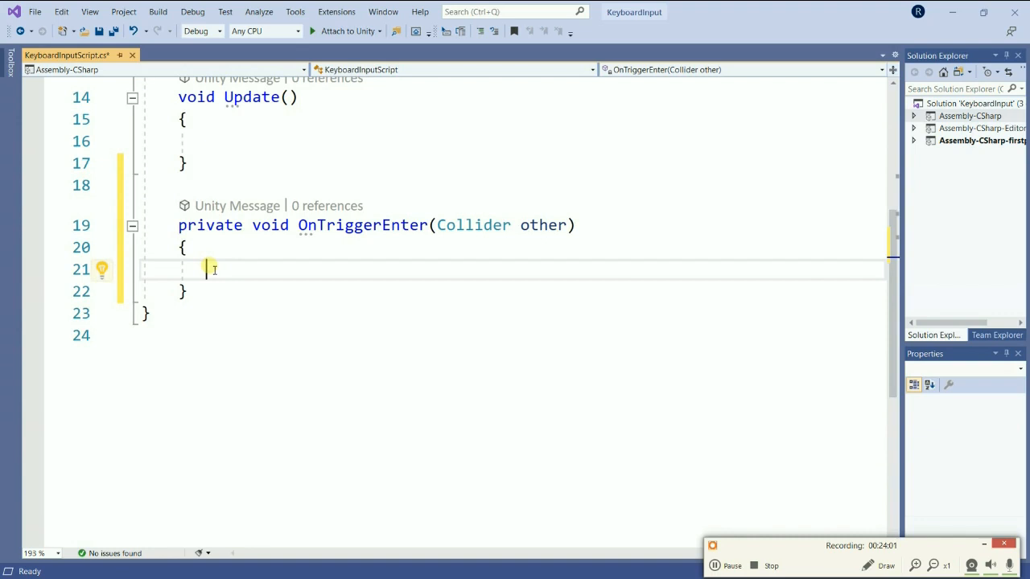
pyautogui.write('pri')
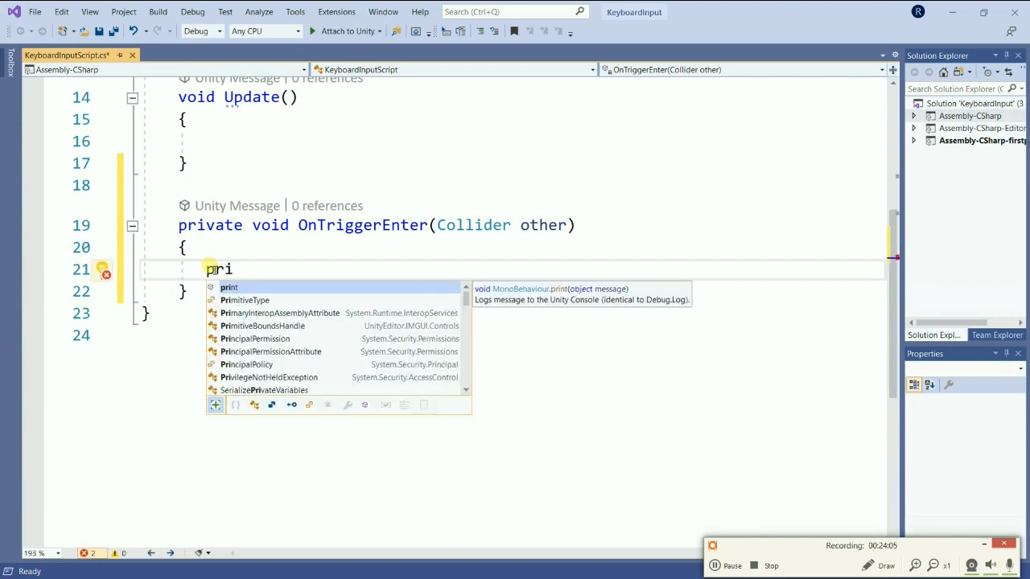
pyautogui.write('nt')
pyautogui.press('Escape')
pyautogui.write('()')
pyautogui.write('o')
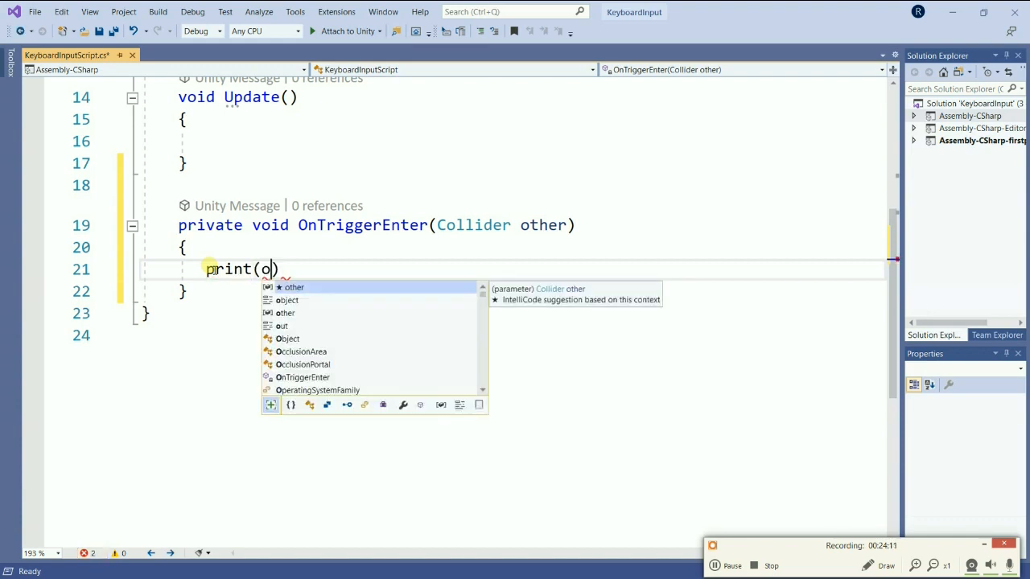
pyautogui.write('ther')
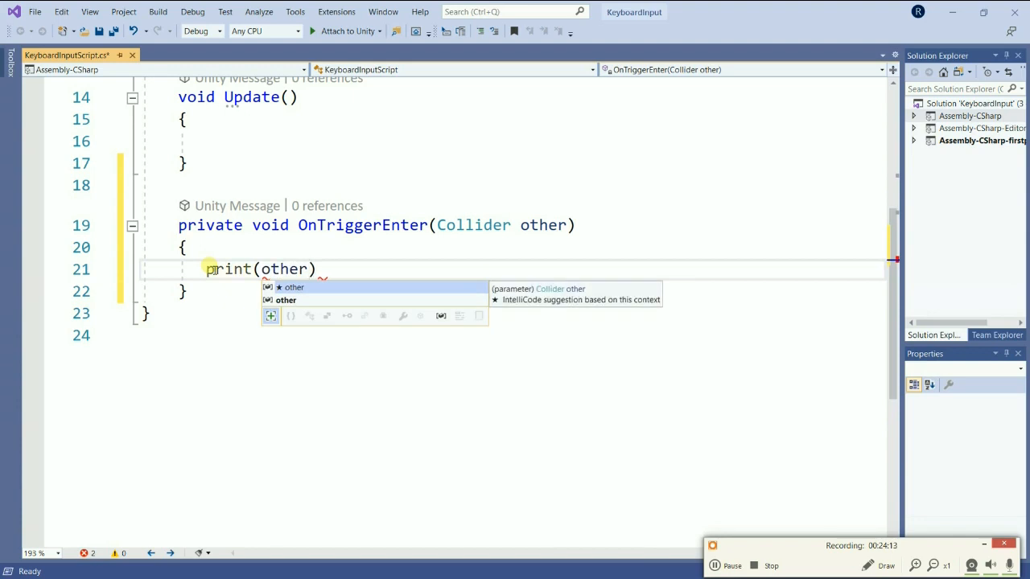
pyautogui.write('.gameObject')
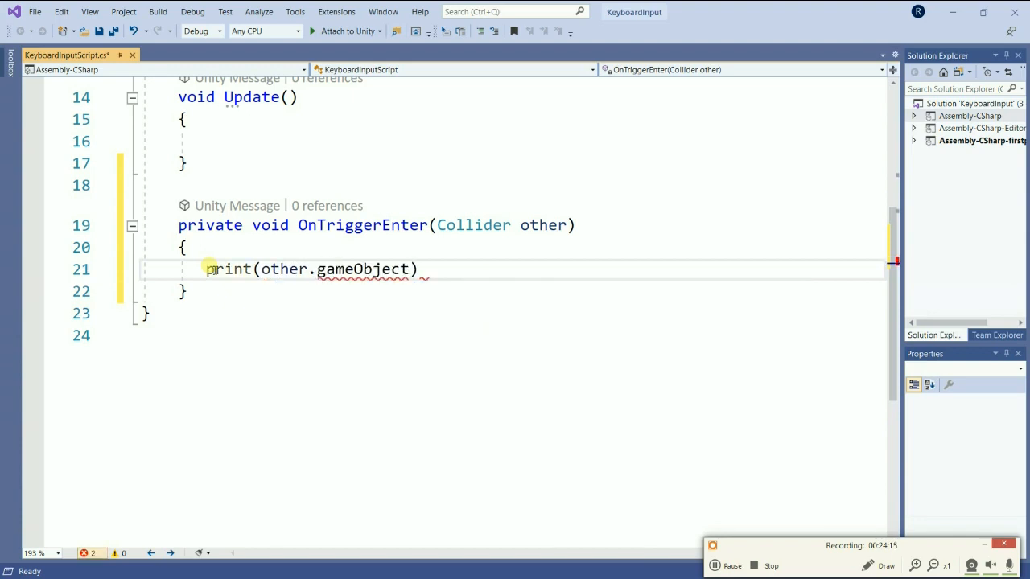
pyautogui.write('.na')
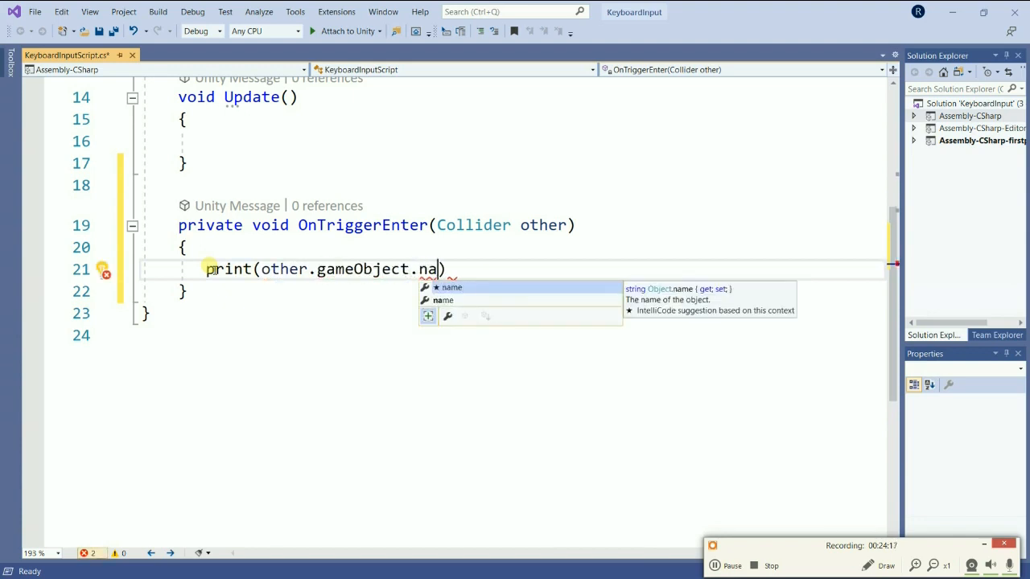
pyautogui.press('Tab')
pyautogui.press('Right')
pyautogui.write(';')
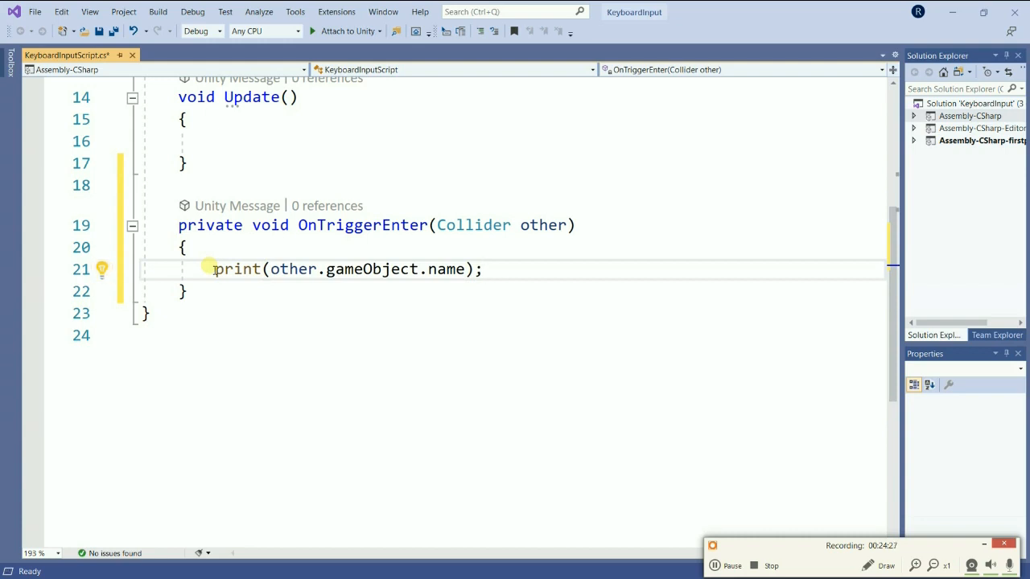
pyautogui.hotkey('ctrl', 's')
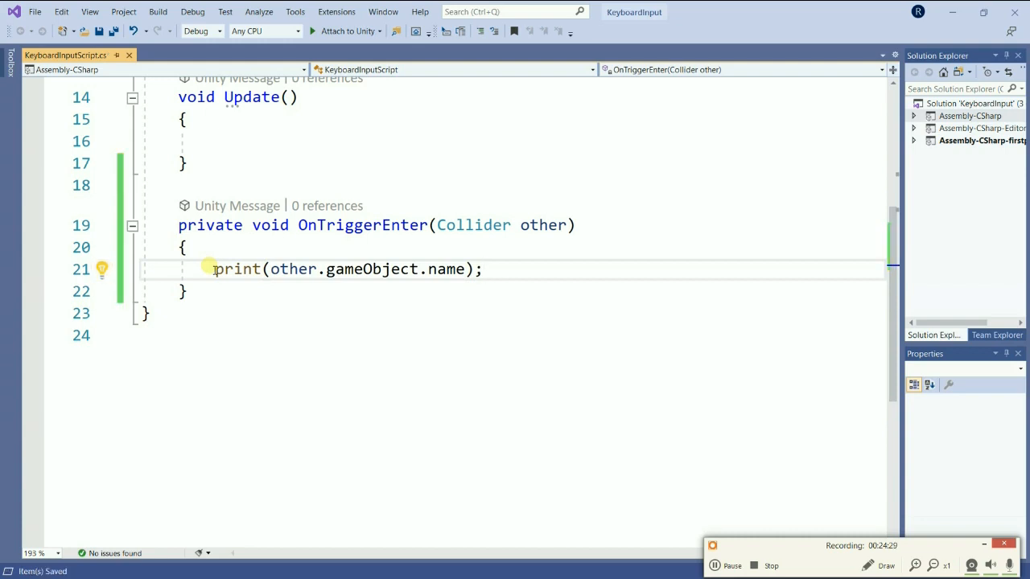
# Switch to the Unity window of the KeyboardInput project and frame the green door from above in the Scene view.
pyautogui.hotkey('alt', 'Tab')
pyautogui.hotkey('alt', 'Tab')
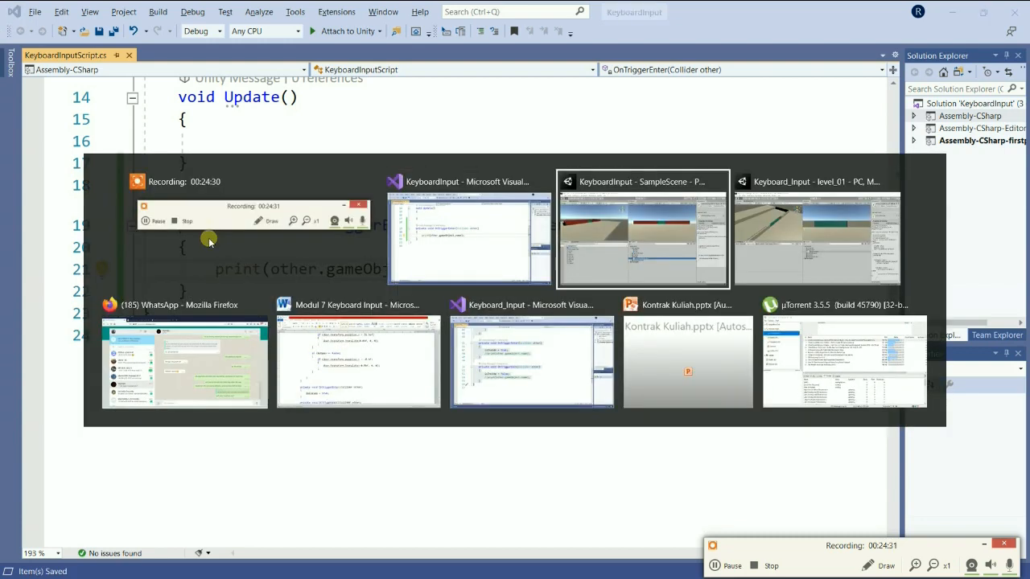
pyautogui.hotkey('alt', 'Tab')
pyautogui.hotkey('alt', 'Tab')
pyautogui.hotkey('alt', 'Tab')
pyautogui.hotkey('alt', 'Tab')
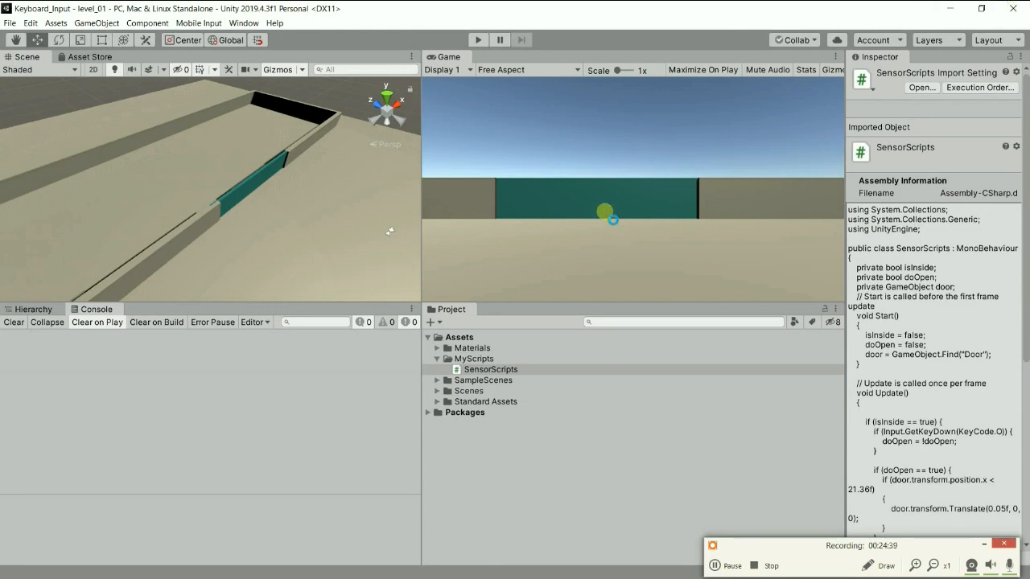
pyautogui.hotkey('alt', 'Tab')
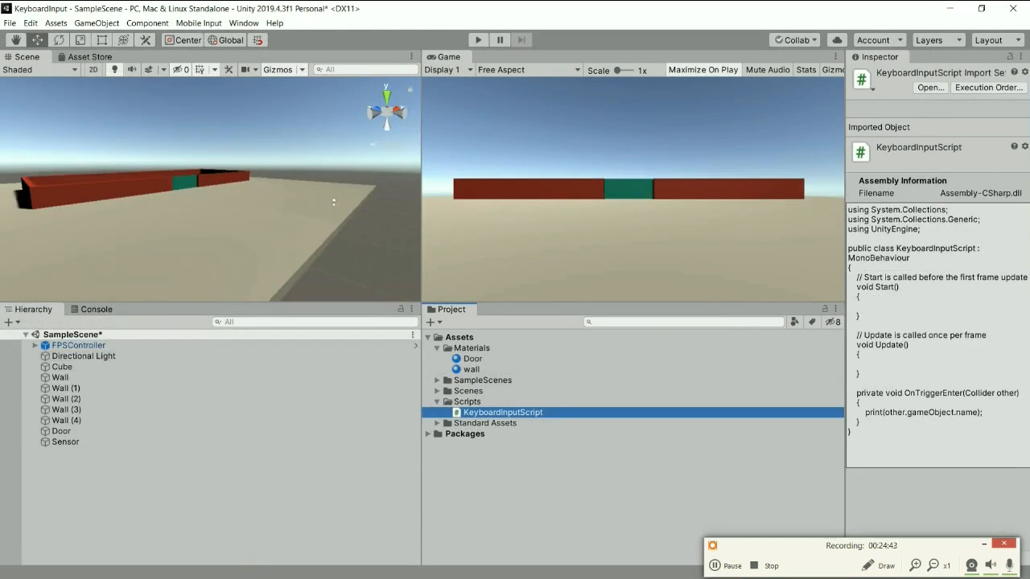
pyautogui.scroll(-3, 260, 233)
pyautogui.scroll(5, 220, 198)
pyautogui.scroll(2, 220, 193)
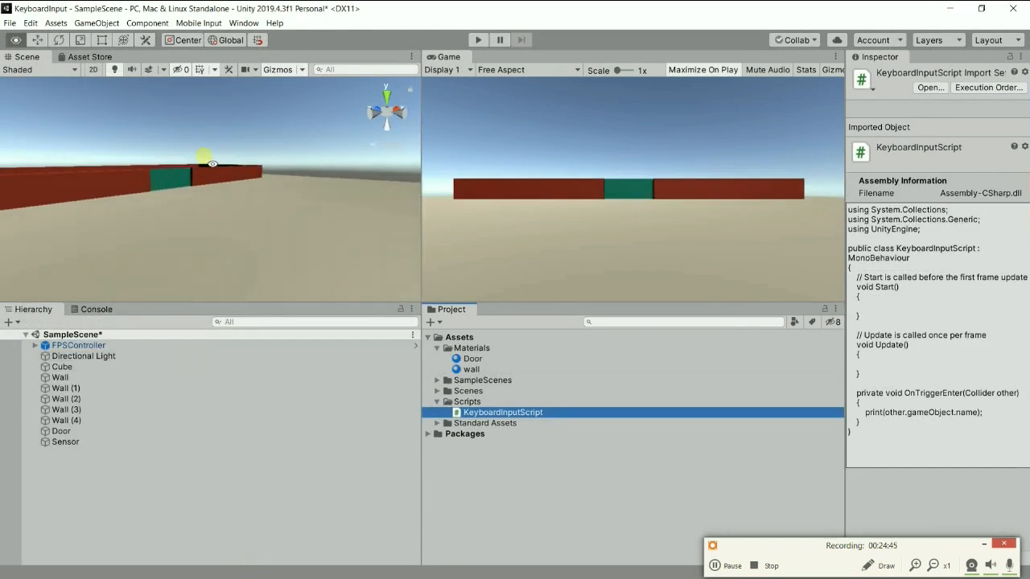
pyautogui.keyDown('alt'); pyautogui.moveTo(206, 167); pyautogui.dragTo(202, 299); pyautogui.keyUp('alt')
pyautogui.scroll(4, 196, 252)
pyautogui.moveTo(224, 157); pyautogui.dragTo(282, 190, button='middle')
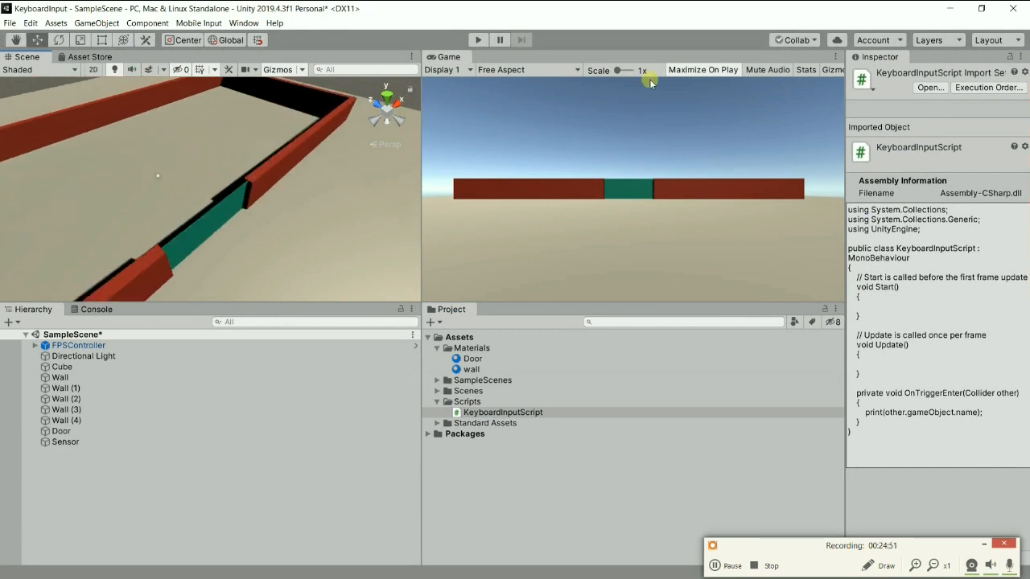
# Run the scene in Play mode with Maximize On Play off and the Console shown.
pyautogui.click(674, 72)
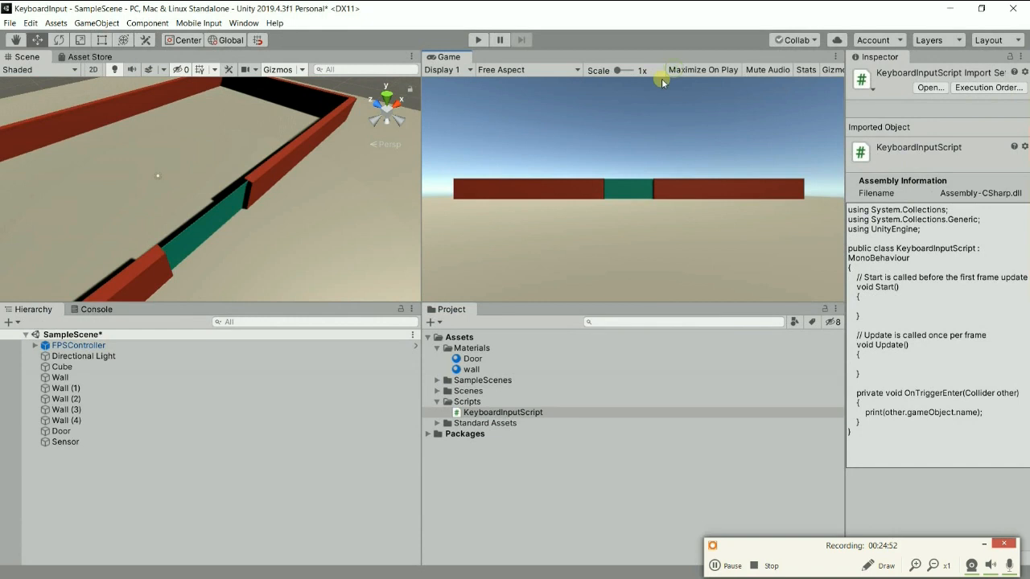
pyautogui.click(90, 310)
pyautogui.click(478, 42)
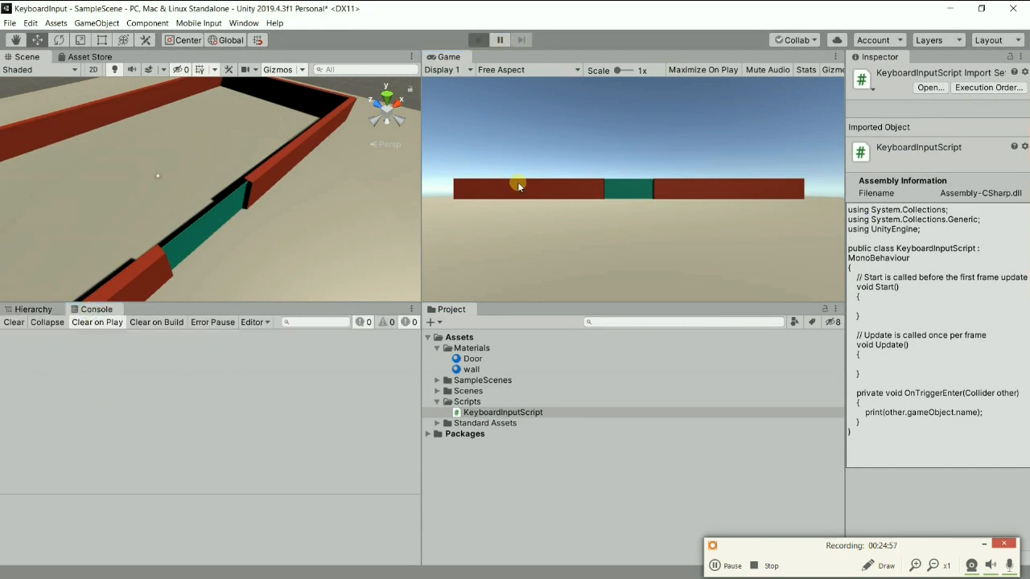
pyautogui.press('super')
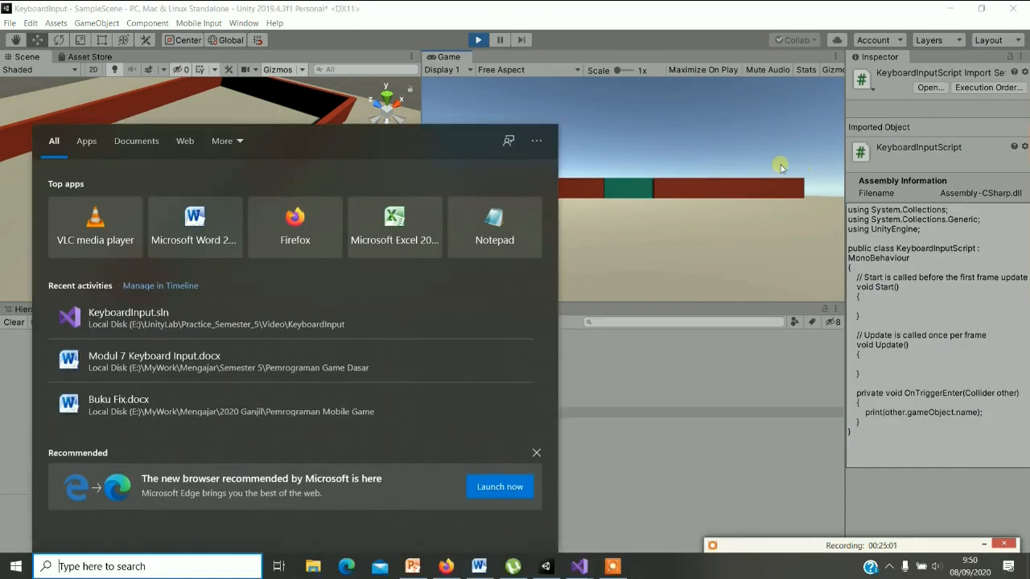
pyautogui.click(714, 114)
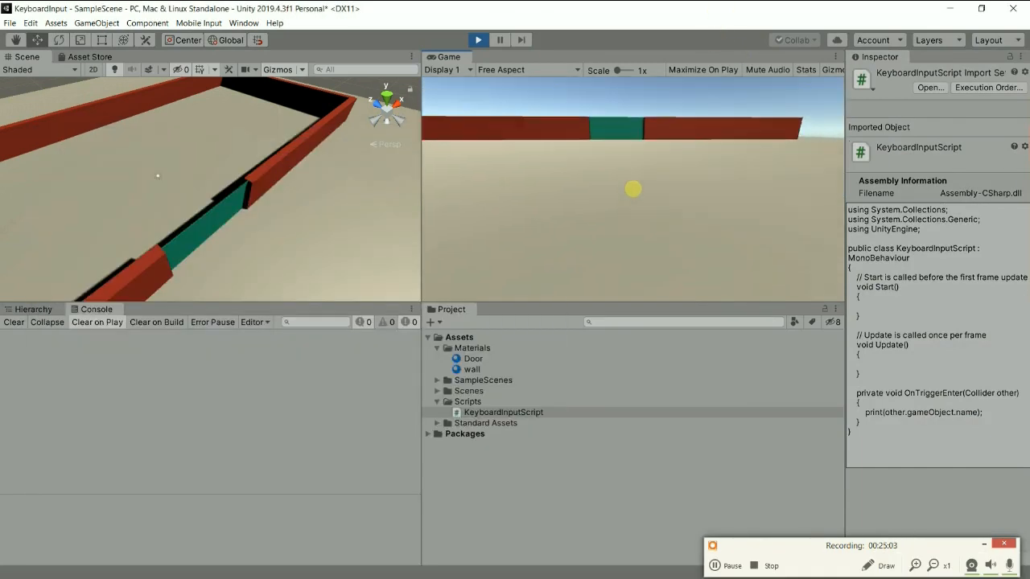
# Walk the player up to the door and back through the sensor area several times to test the trigger, and exit Play mode.
pyautogui.press('w')
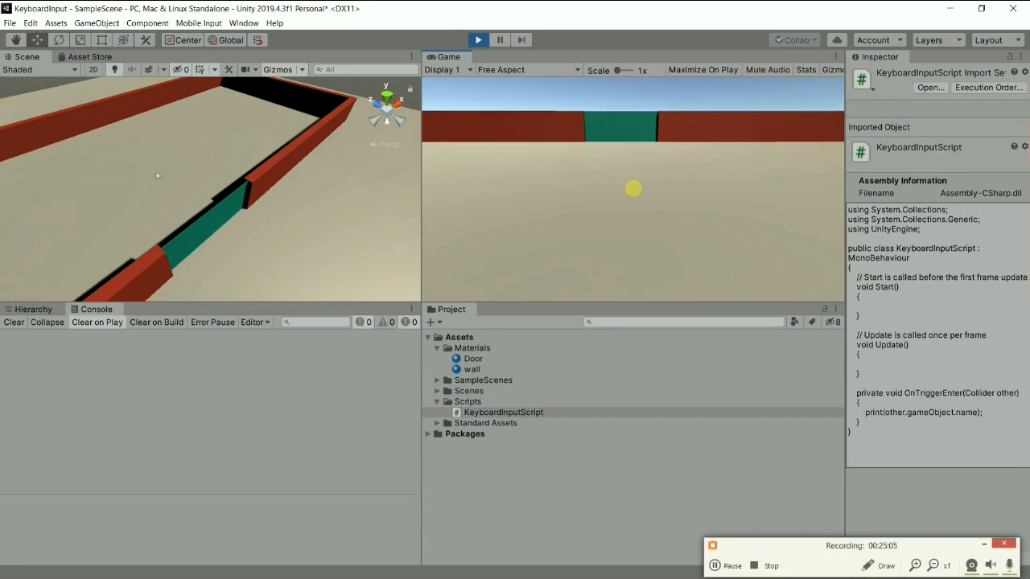
pyautogui.press('w')
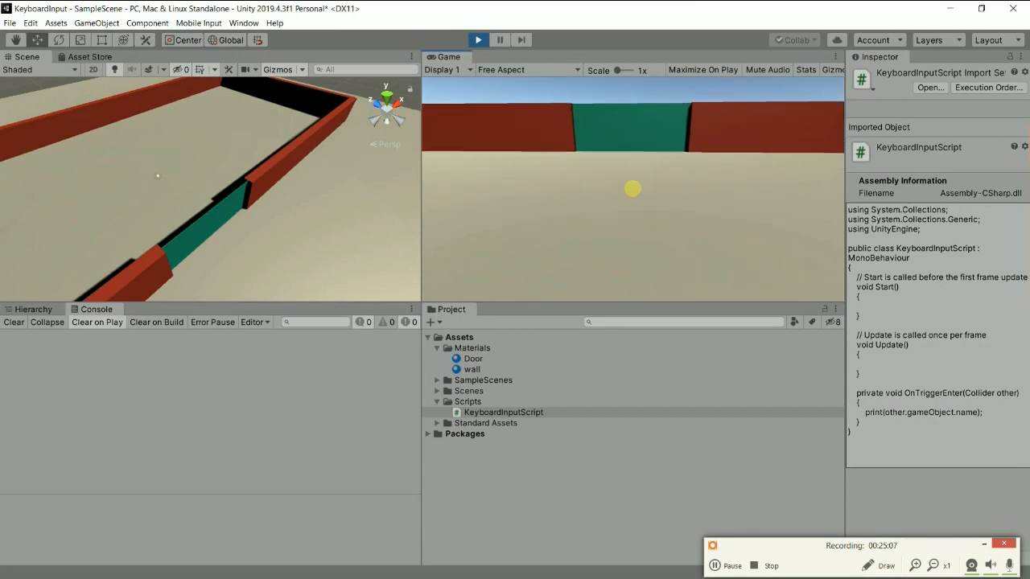
pyautogui.press('w')
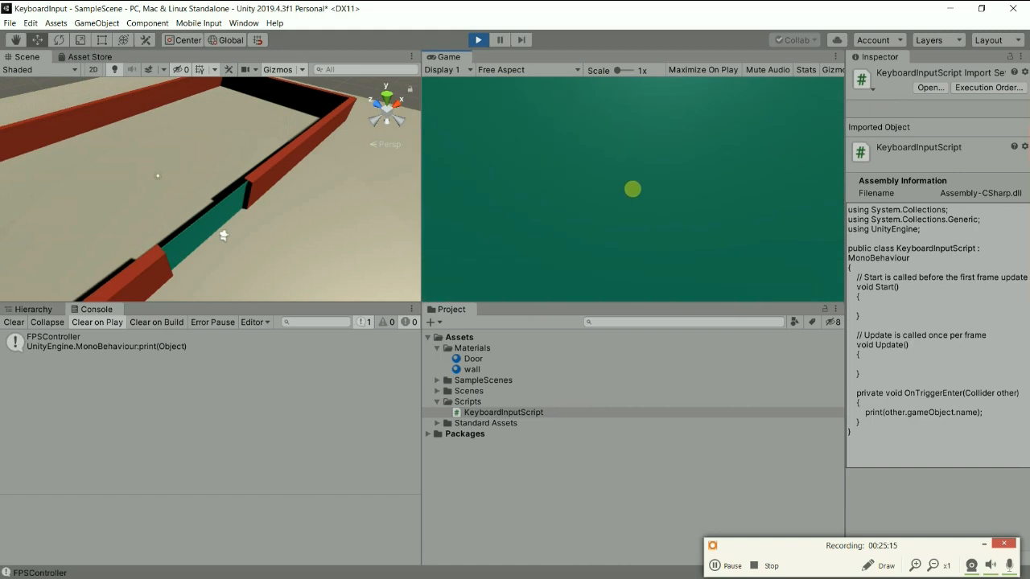
pyautogui.press('s')
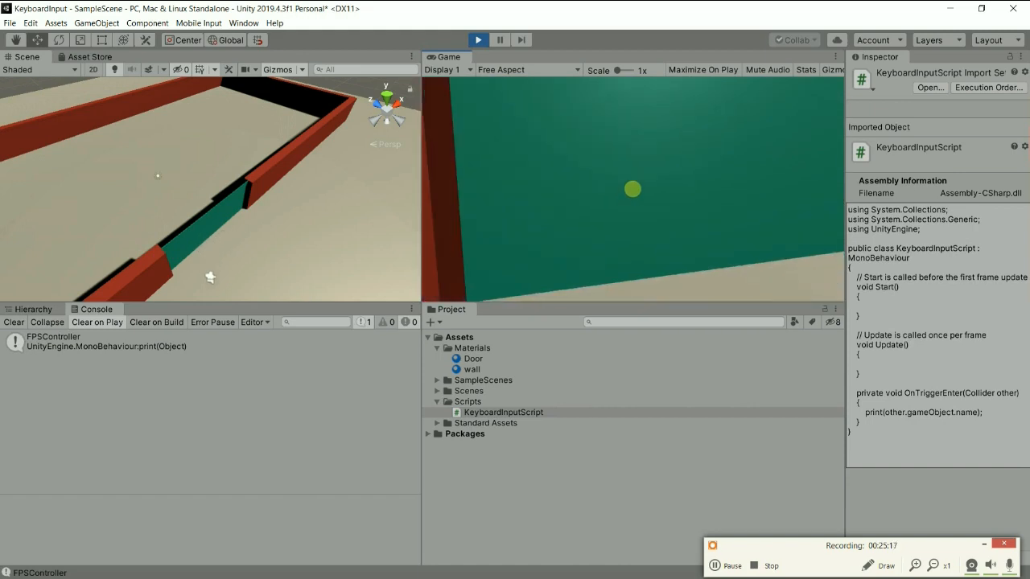
pyautogui.press('w')
pyautogui.press('s')
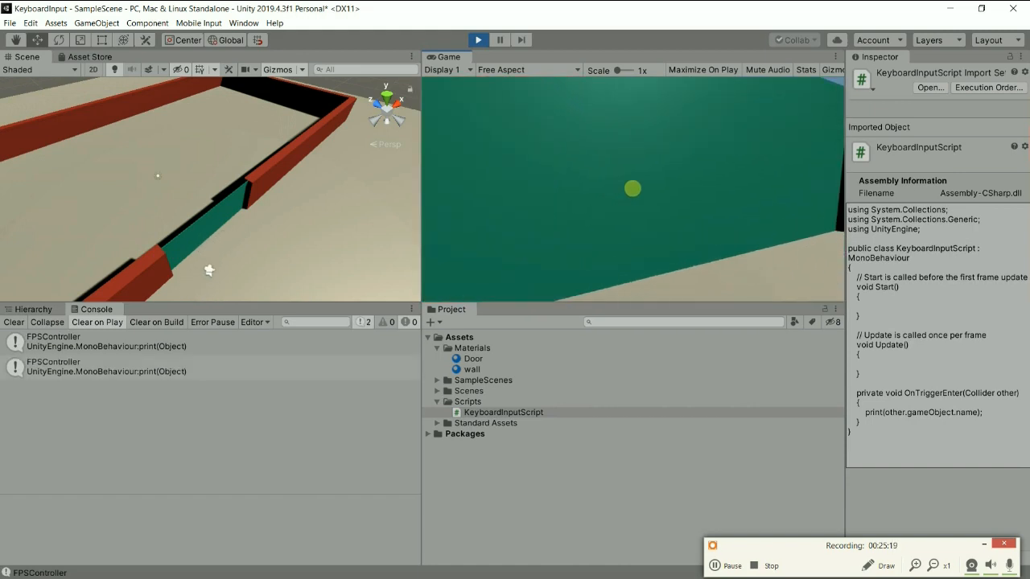
pyautogui.press('w')
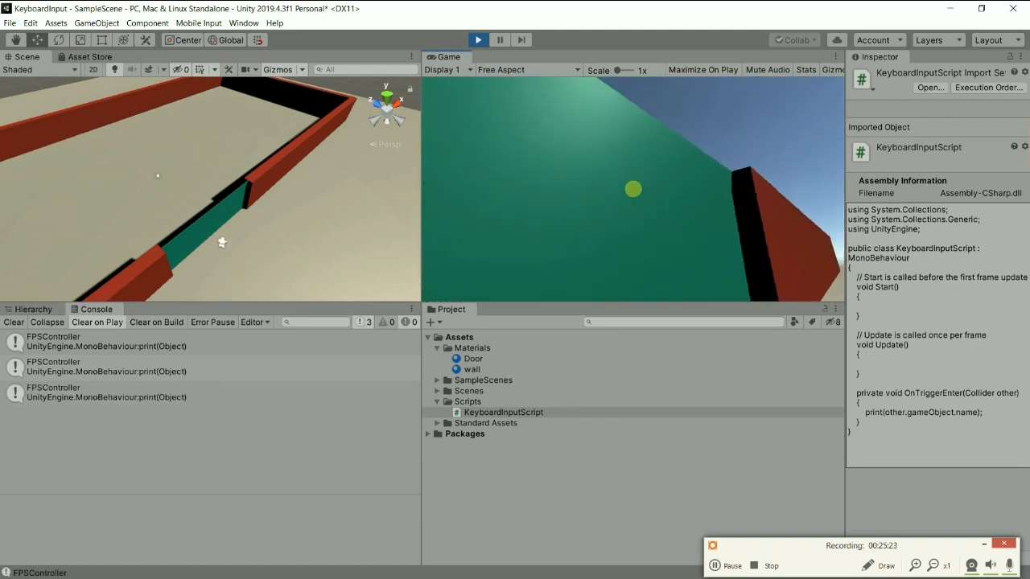
pyautogui.press('Escape')
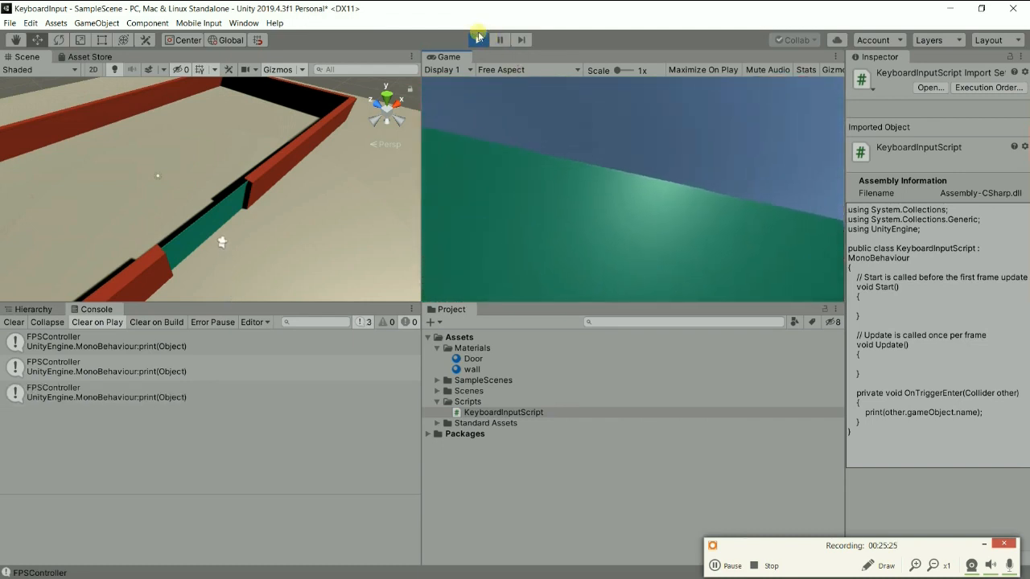
pyautogui.click(479, 40)
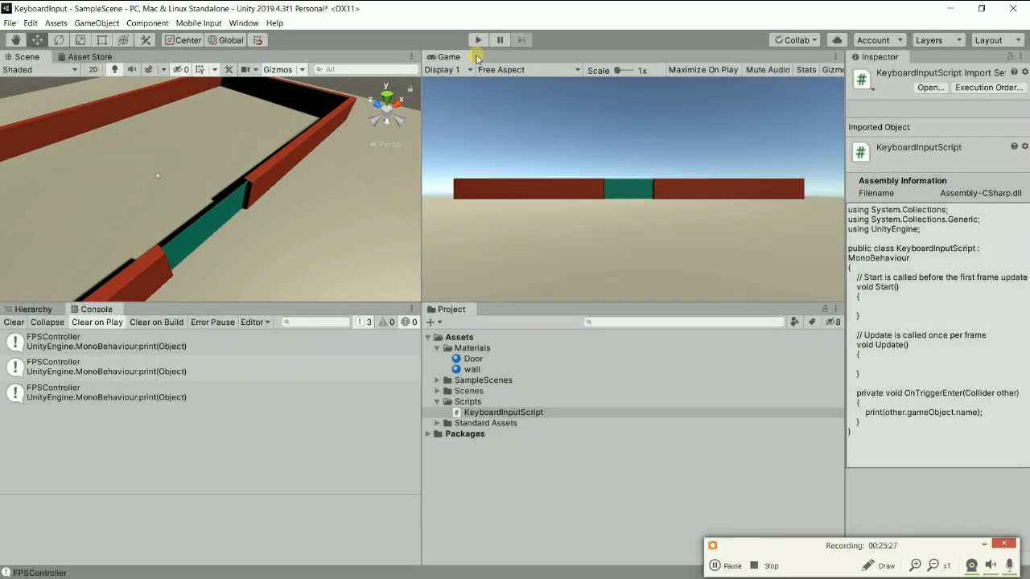
# Return to KeyboardInputScript in Visual Studio, highlight the print statement in OnTriggerEnter and go to the start of the class.
pyautogui.hotkey('alt', 'Tab')
pyautogui.hotkey('alt', 'Tab')
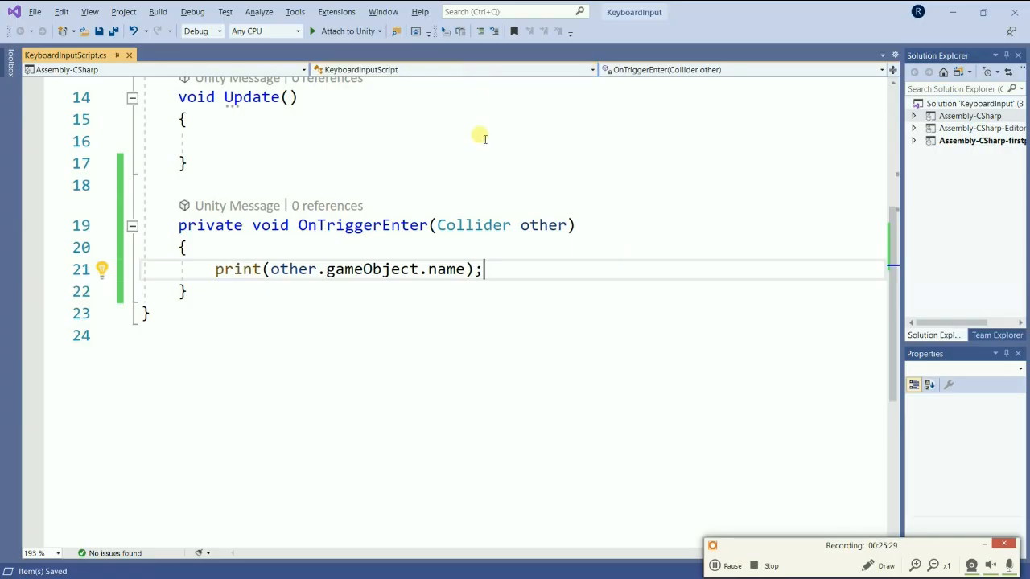
pyautogui.click(383, 315)
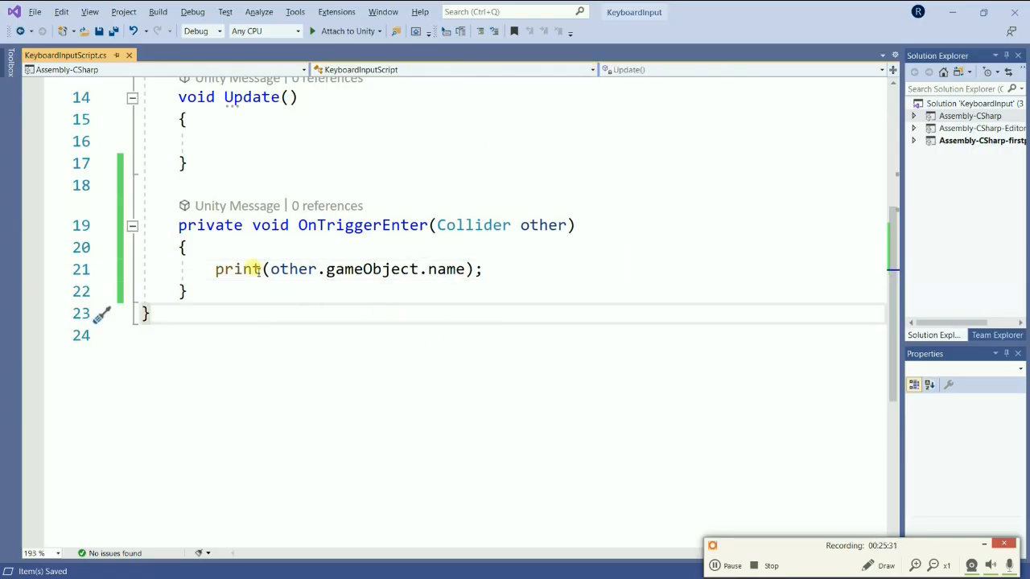
pyautogui.moveTo(206, 269); pyautogui.dragTo(599, 266)
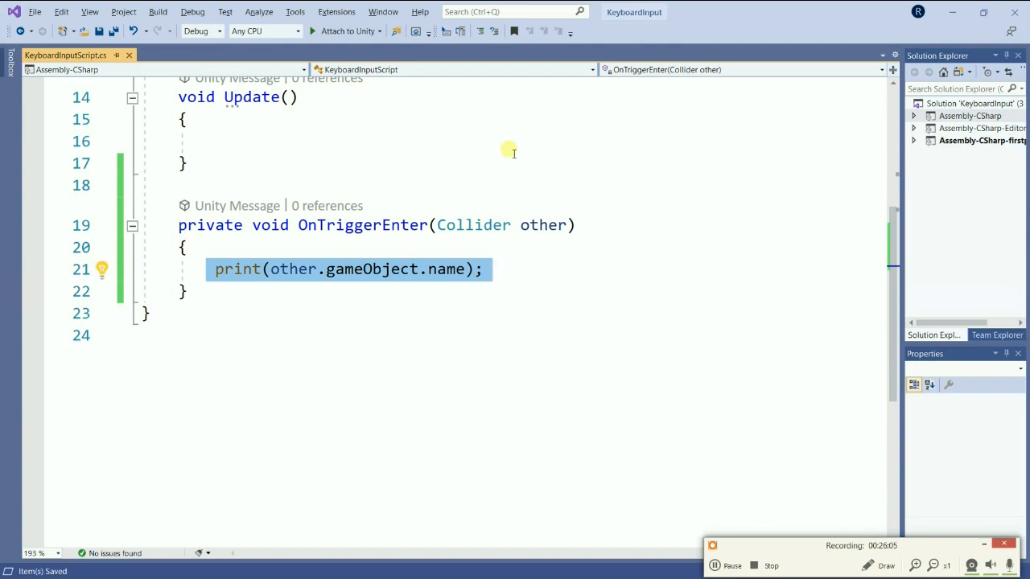
pyautogui.scroll(5, 397, 240)
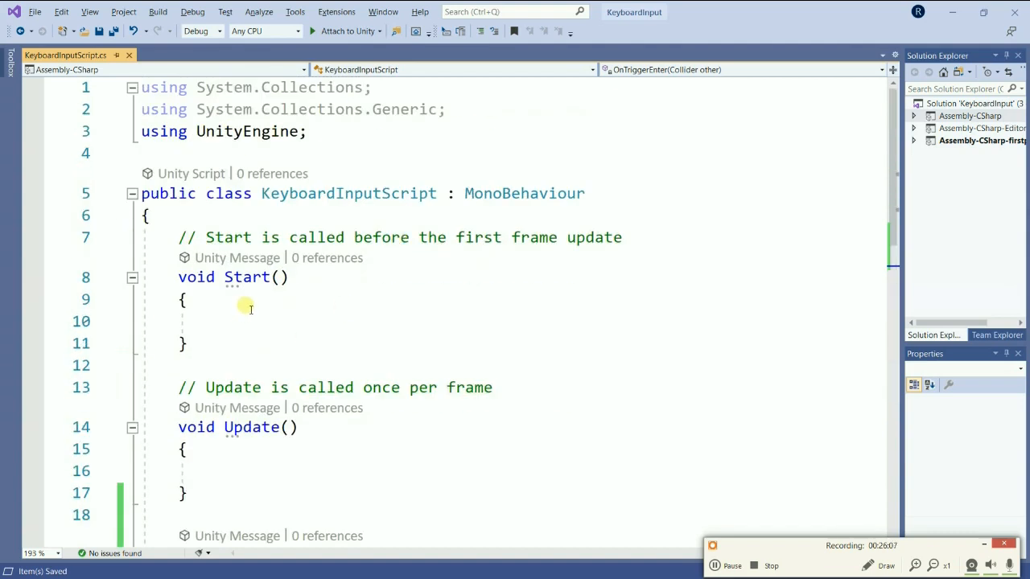
# Declare a private bool field named dalamSensor on a new line at the start of the KeyboardInputScript class.
pyautogui.click(306, 222)
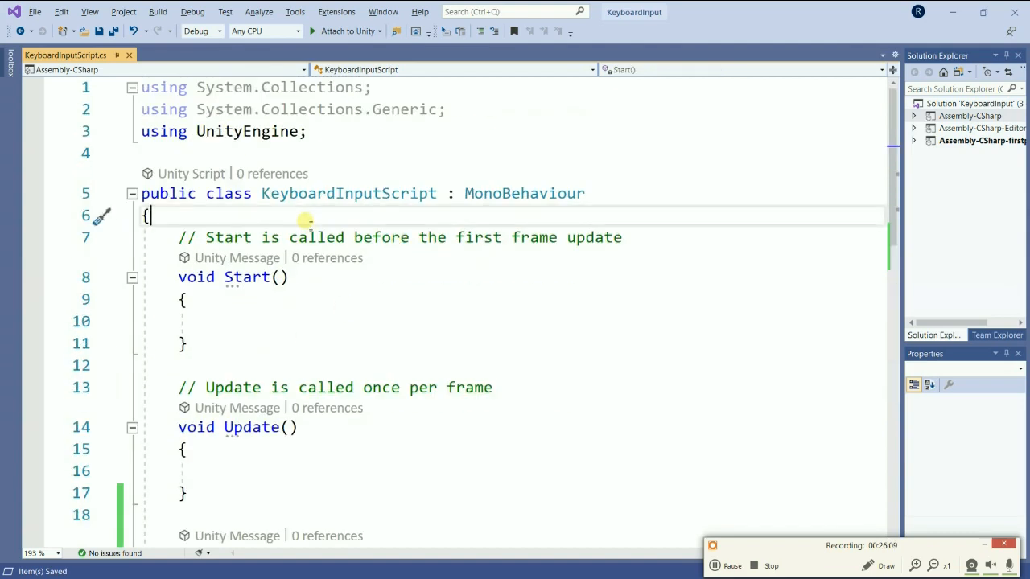
pyautogui.press('Return')
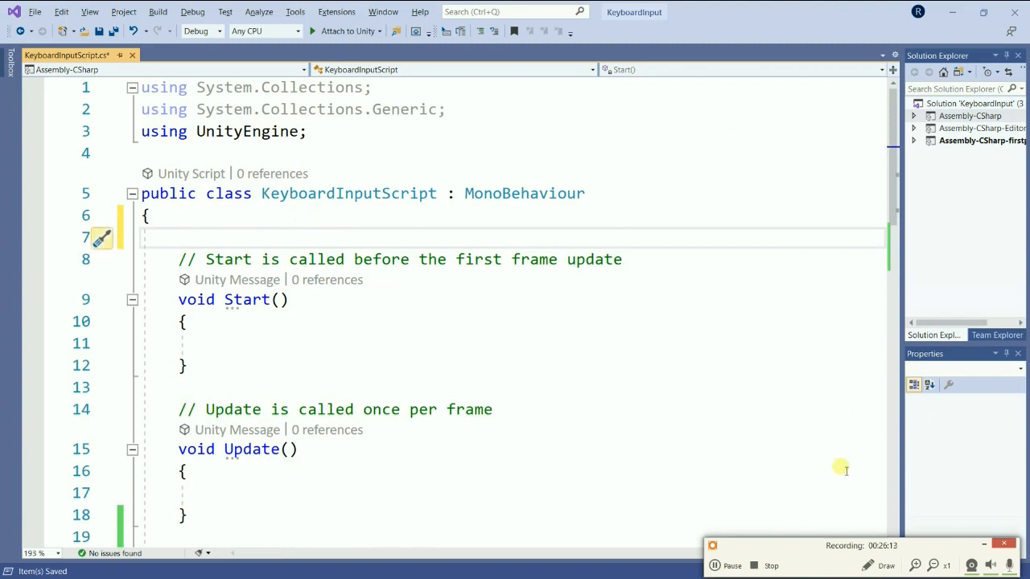
pyautogui.click(738, 565)
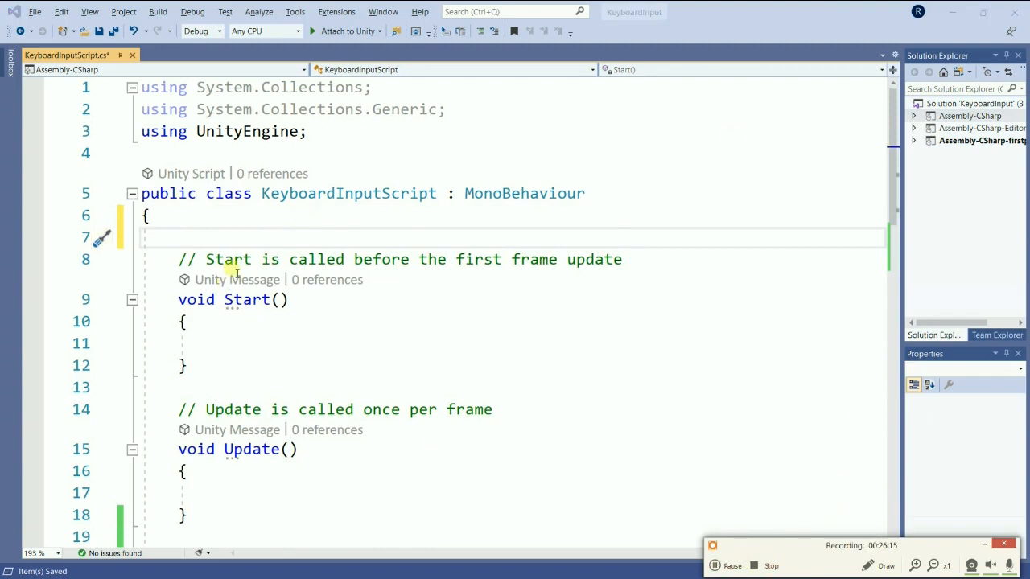
pyautogui.click(206, 238)
pyautogui.write('private')
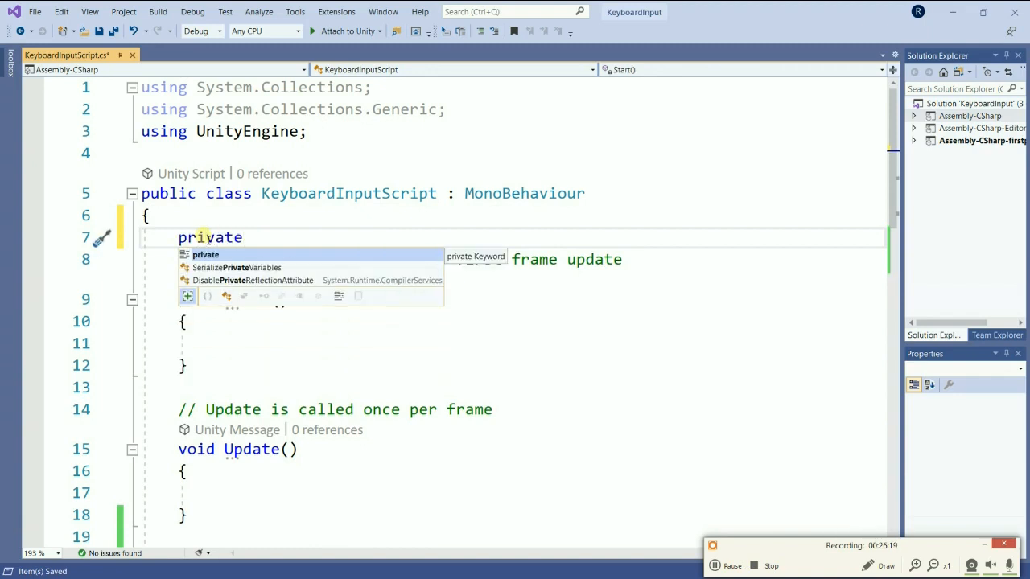
pyautogui.write(' boo')
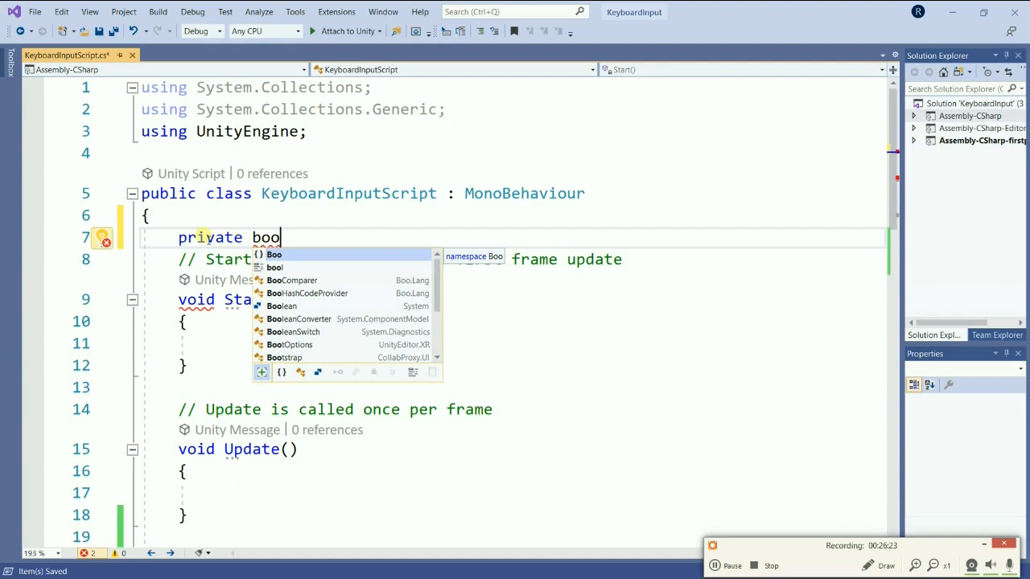
pyautogui.press('Down')
pyautogui.press('Tab')
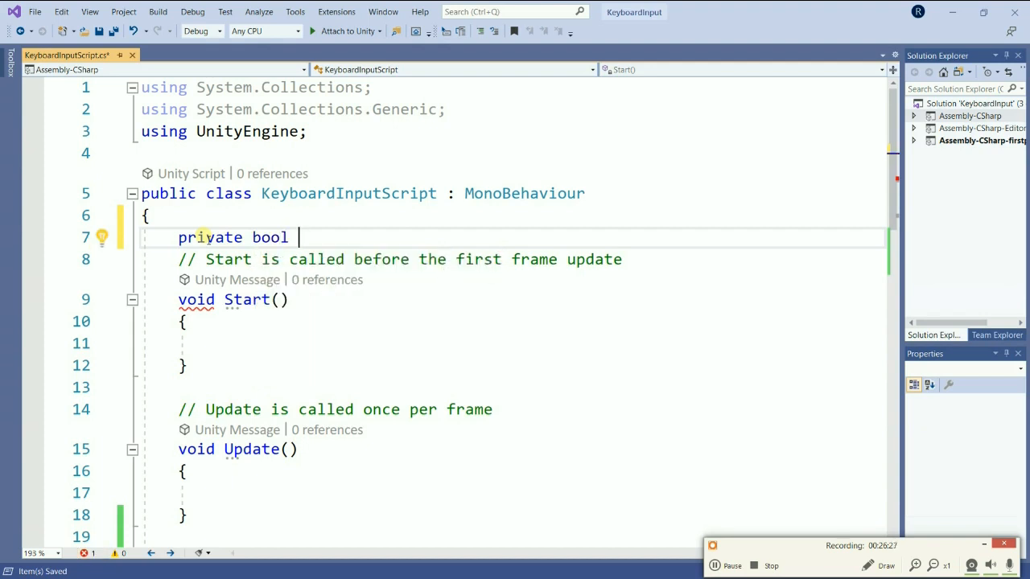
pyautogui.write('dalam')
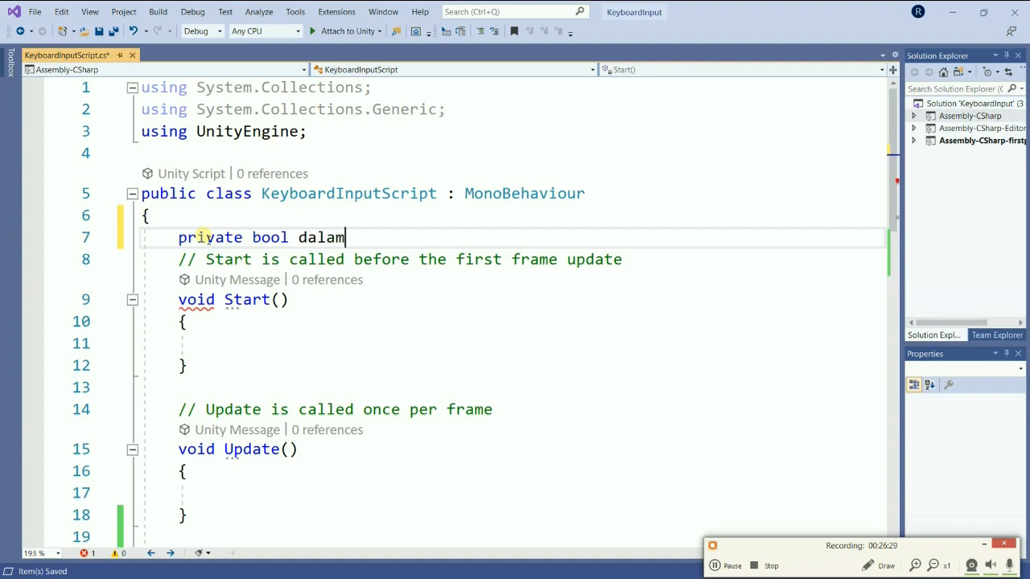
pyautogui.write('Sensor;')
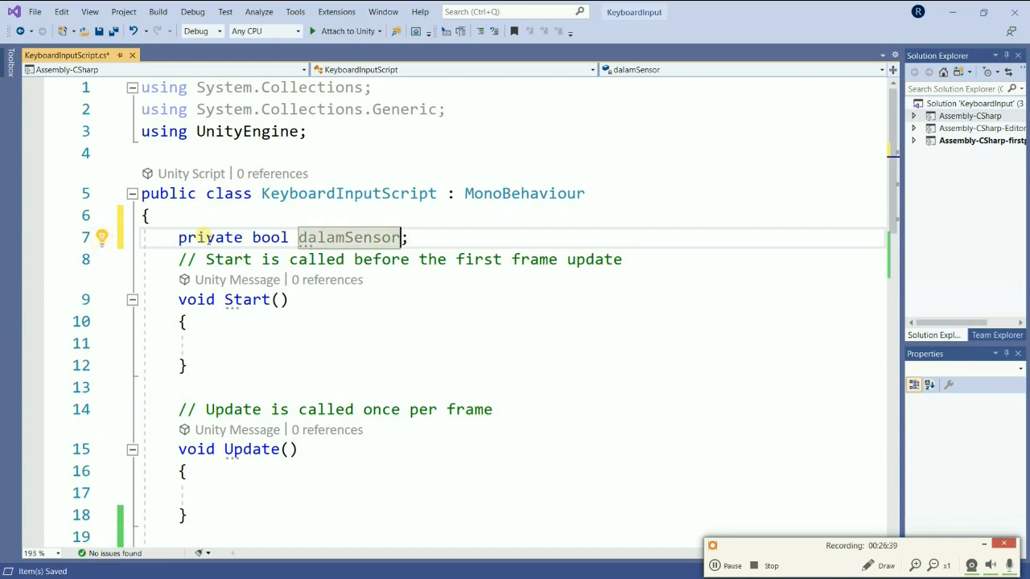
# Rename the private bool field to isInside.
pyautogui.press('BackSpace')
pyautogui.press('BackSpace')
pyautogui.press('BackSpace')
pyautogui.press('BackSpace')
pyautogui.press('BackSpace')
pyautogui.press('BackSpace')
pyautogui.press('BackSpace')
pyautogui.press('BackSpace')
pyautogui.press('BackSpace')
pyautogui.press('BackSpace')
pyautogui.press('BackSpace')
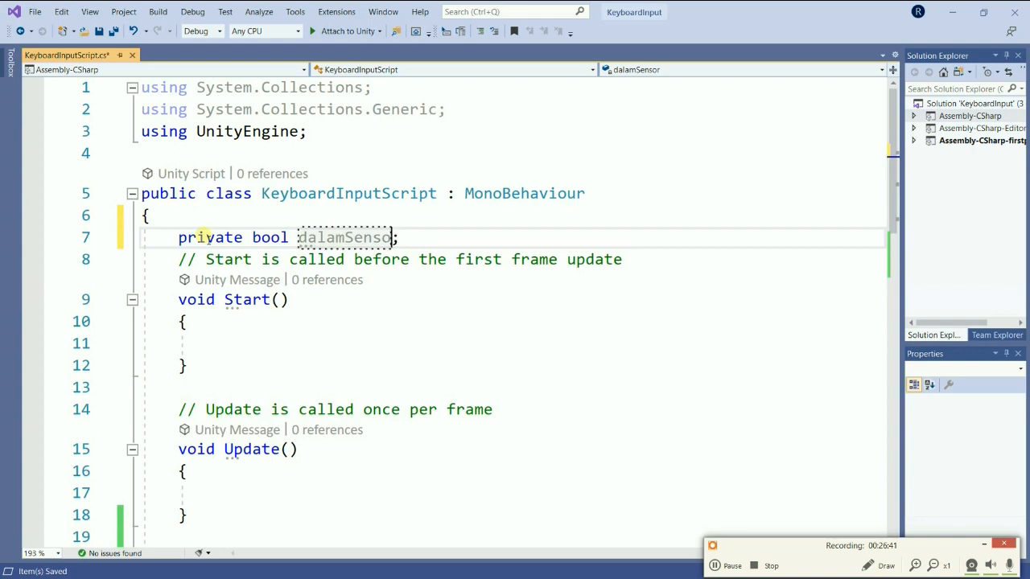
pyautogui.write('isInside')
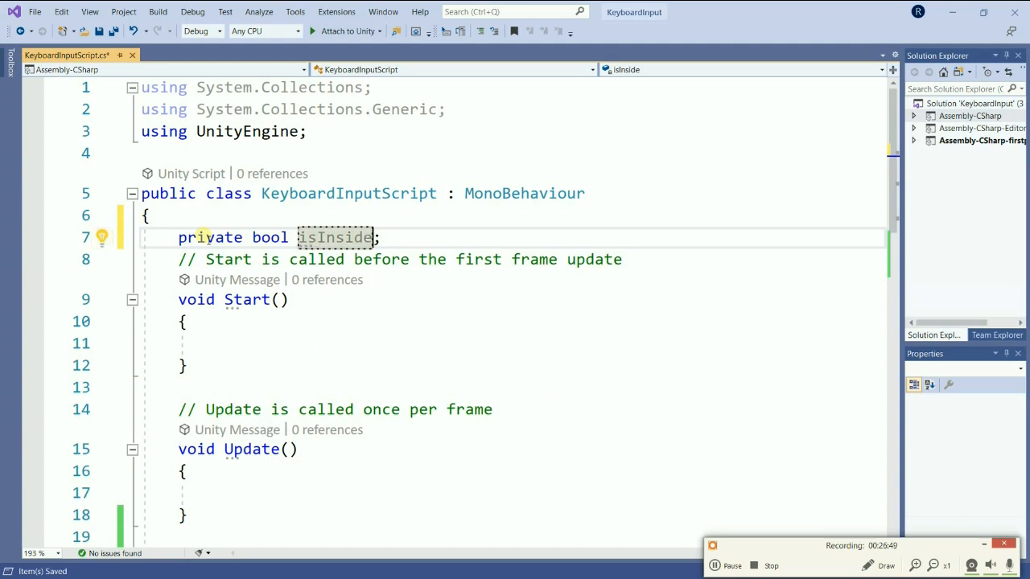
# Initialize isInside to false in the Start method.
pyautogui.click(282, 338)
pyautogui.write('isInsi')
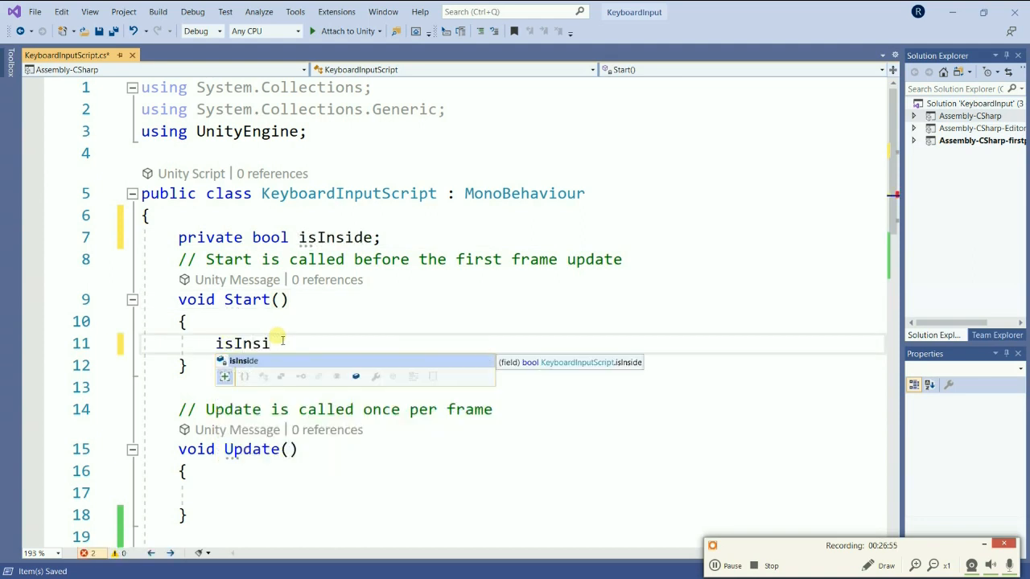
pyautogui.press('Tab')
pyautogui.write('= false;')
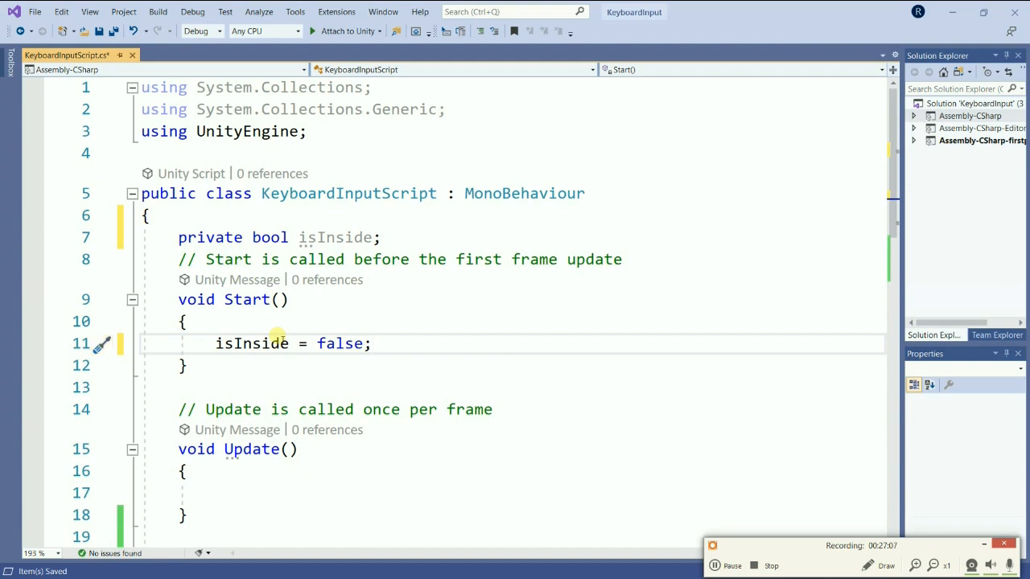
# Copy the isInside = false statement from Start into OnTriggerEnter, above the print statement.
pyautogui.click(228, 410)
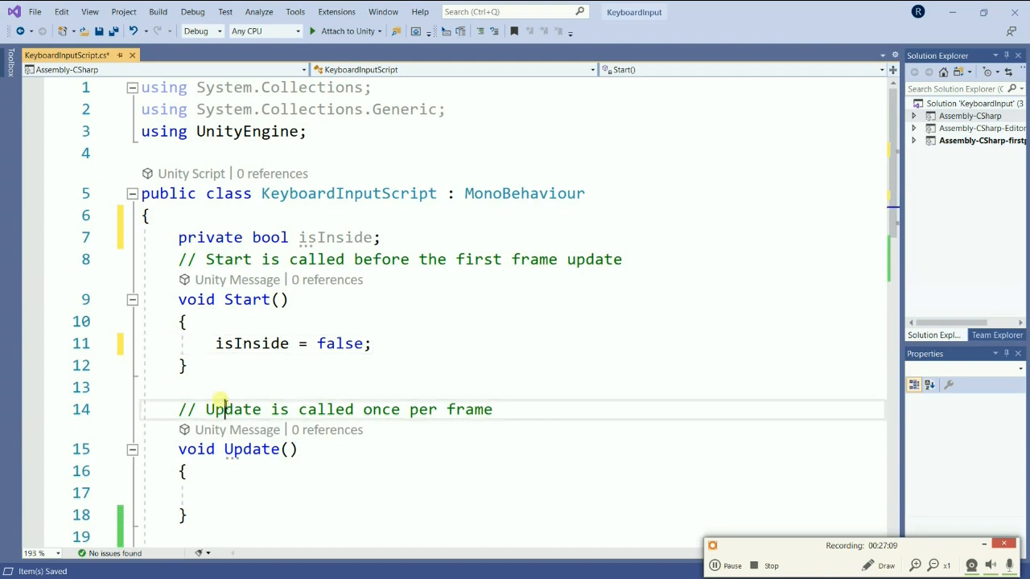
pyautogui.moveTo(216, 345); pyautogui.dragTo(394, 345)
pyautogui.hotkey('ctrl', 'c')
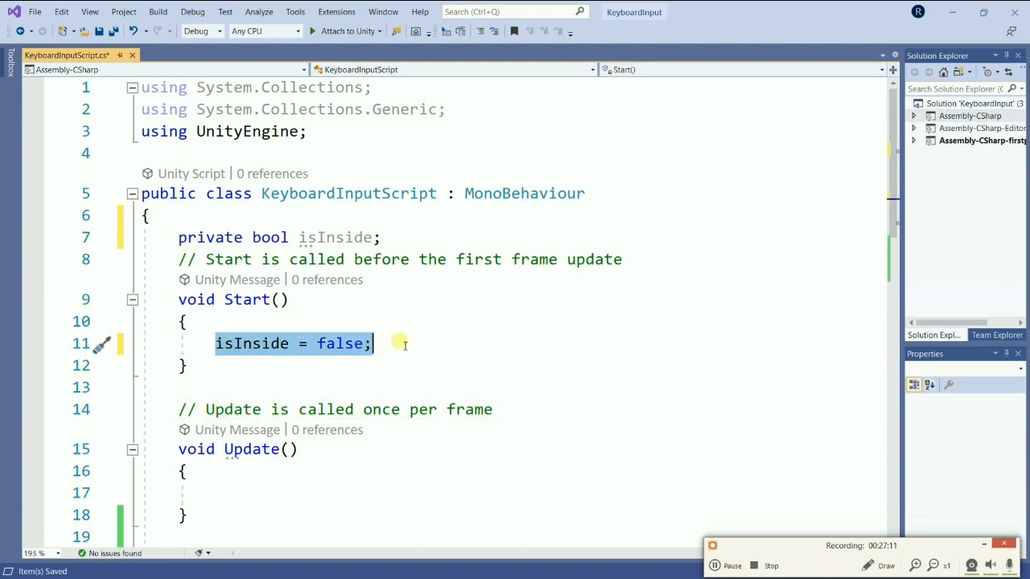
pyautogui.scroll(-5, 405, 370)
pyautogui.click(280, 205)
pyautogui.press('Return')
pyautogui.hotkey('ctrl', 'v')
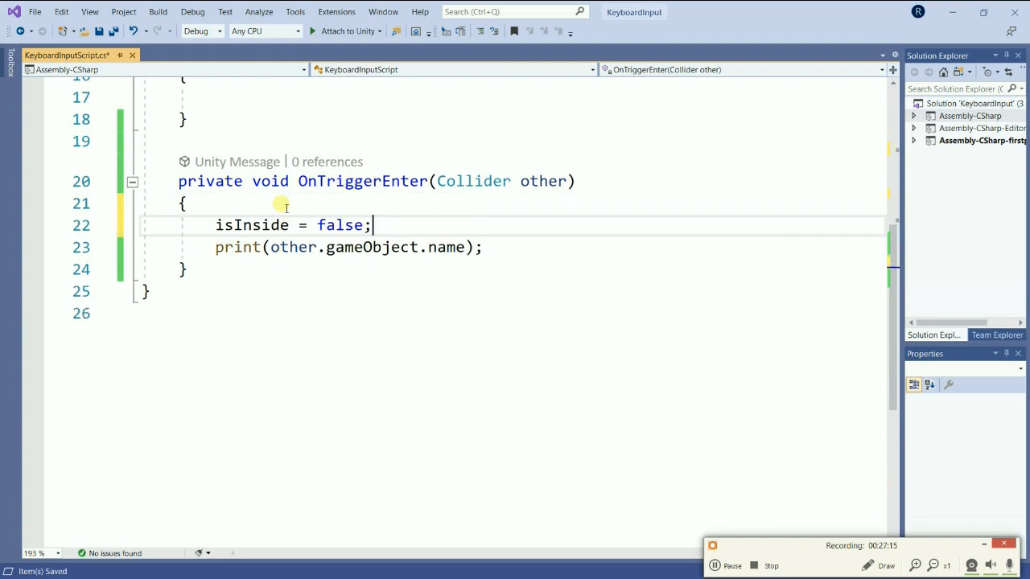
# Change the value assigned to isInside in OnTriggerEnter to true.
pyautogui.press('Up')
pyautogui.press('Down')
pyautogui.press('Left')
pyautogui.press('BackSpace')
pyautogui.press('BackSpace')
pyautogui.press('BackSpace')
pyautogui.press('BackSpace')
pyautogui.press('BackSpace')
pyautogui.write('true')
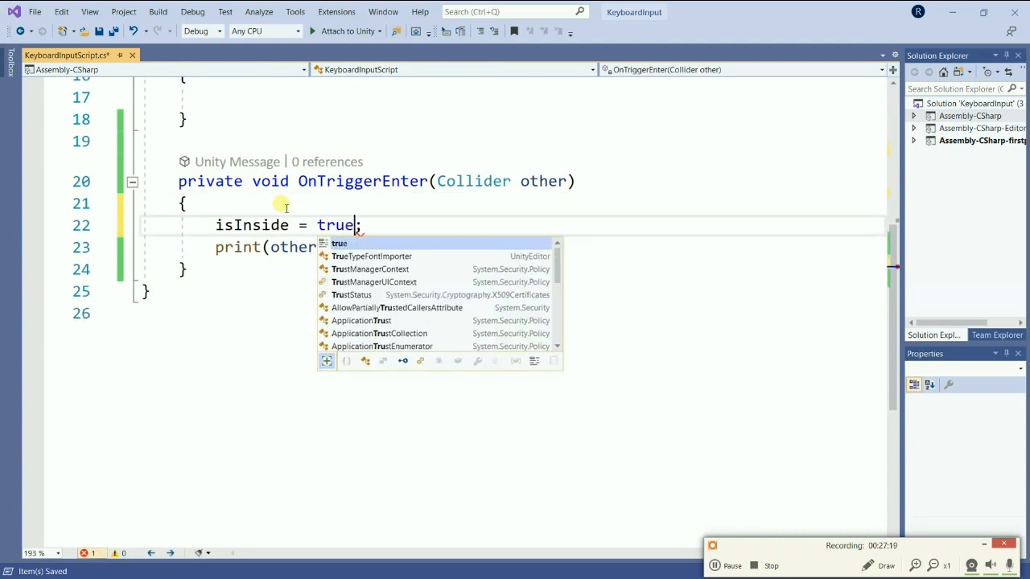
pyautogui.click(299, 361)
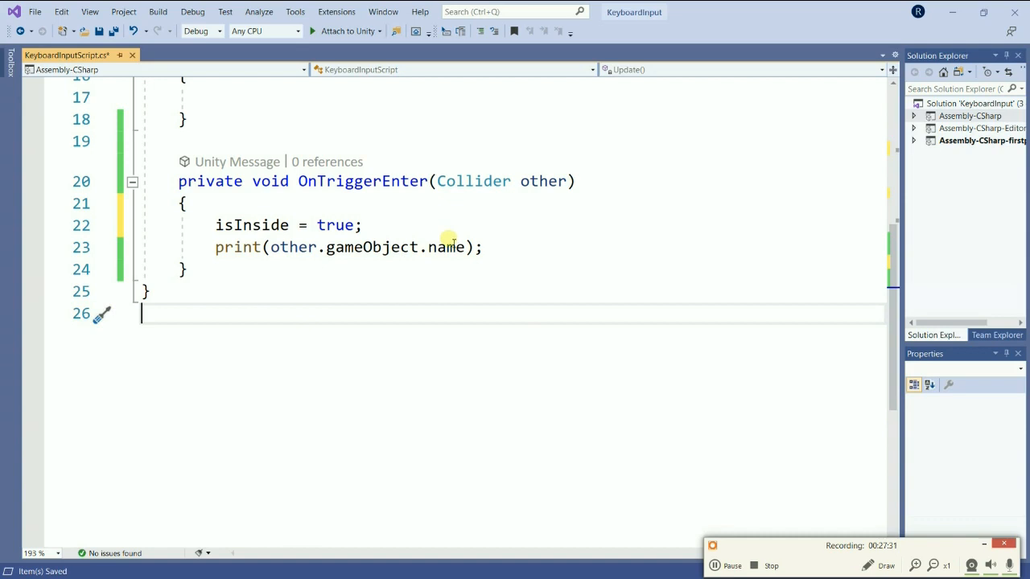
# Add blank lines below the isInside declaration and declare a private bool field named doOpen there.
pyautogui.scroll(5, 431, 225)
pyautogui.click(417, 244)
pyautogui.press('Return')
pyautogui.press('Return')
pyautogui.press('Return')
pyautogui.press('Up')
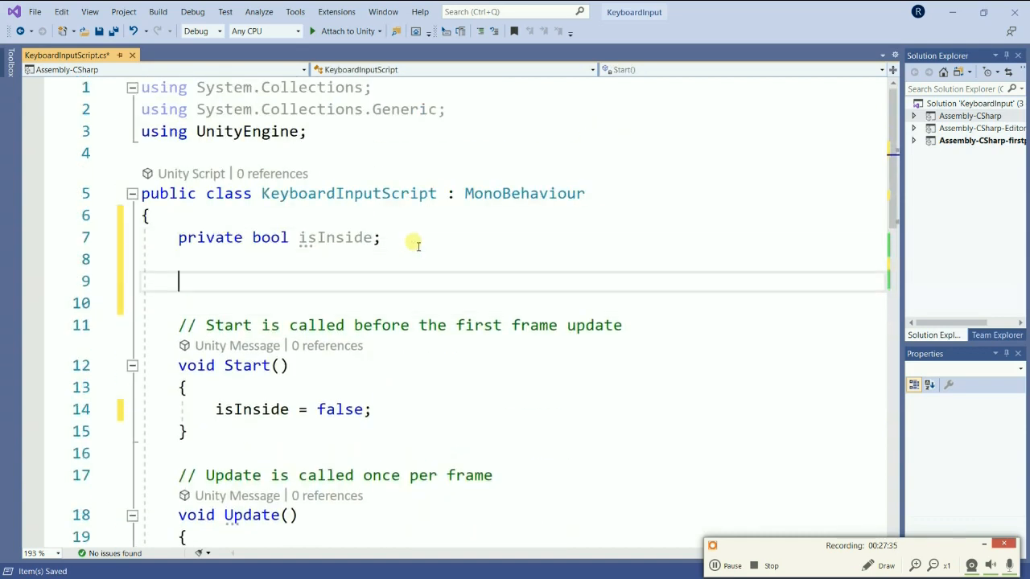
pyautogui.press('Up')
pyautogui.write('pri')
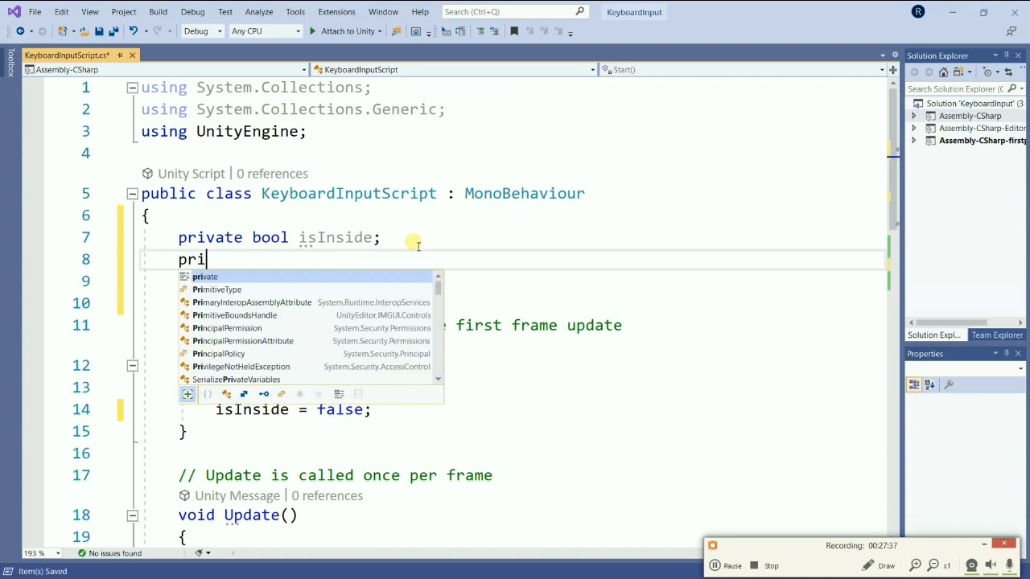
pyautogui.press('Tab')
pyautogui.write('boo')
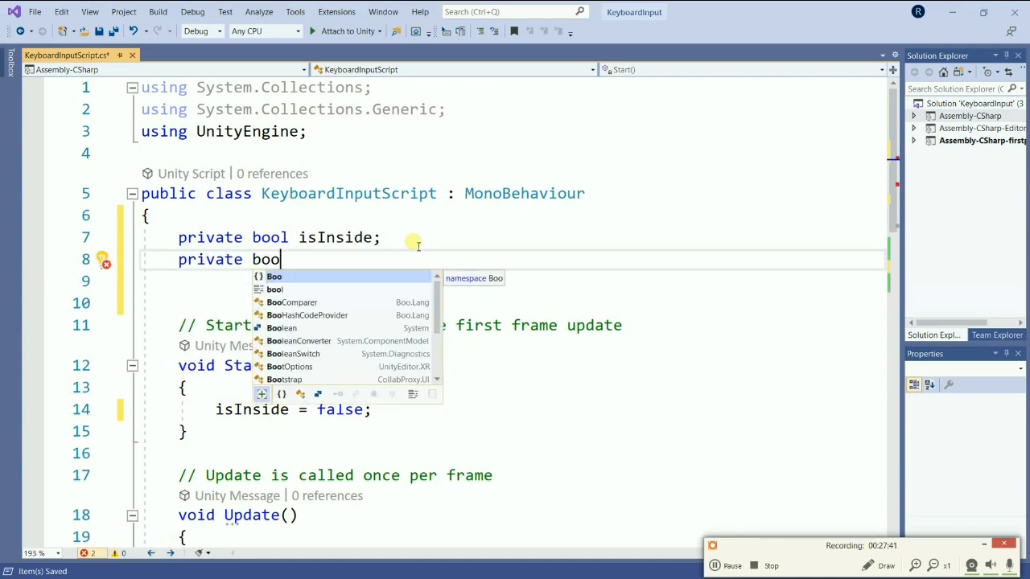
pyautogui.press('Right')
pyautogui.press('Left')
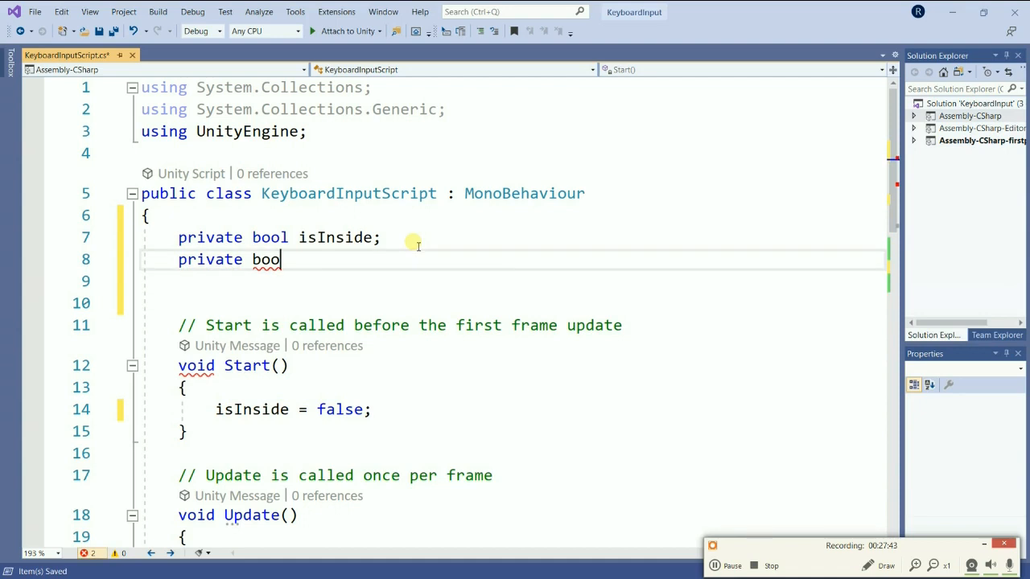
pyautogui.write('l doOen')
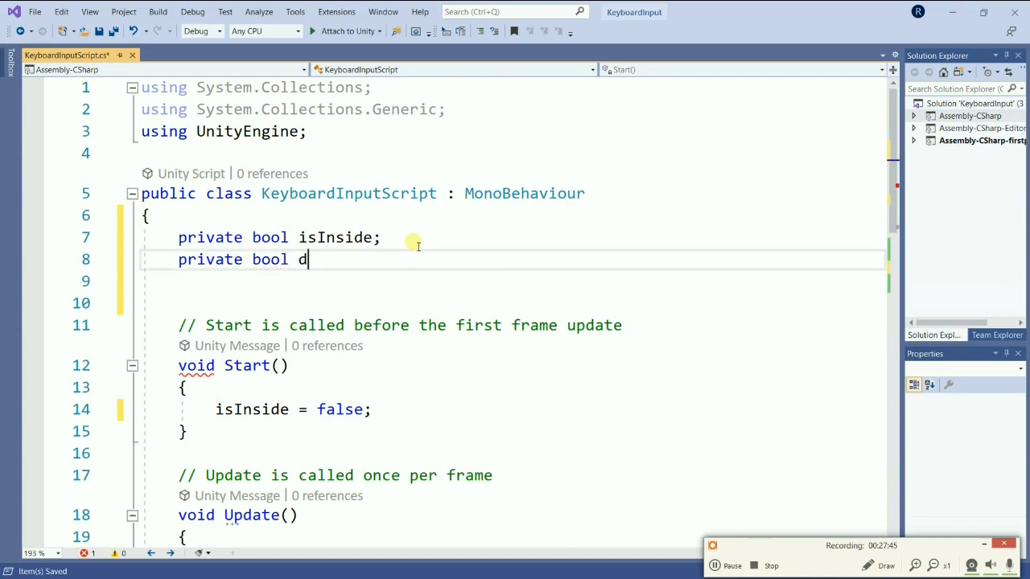
pyautogui.press('BackSpace')
pyautogui.press('BackSpace')
pyautogui.press('BackSpace')
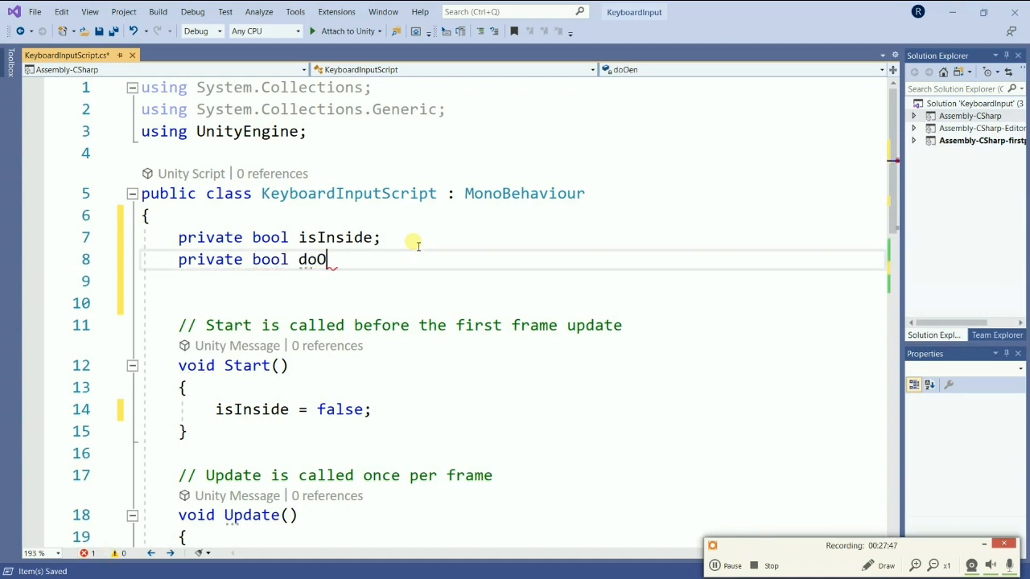
pyautogui.write('Open;')
# Initialize doOpen to false in Start, on a new line below the isInside assignment.
pyautogui.press('Left')
pyautogui.hotkey('ctrl', 'shift', 'Left')
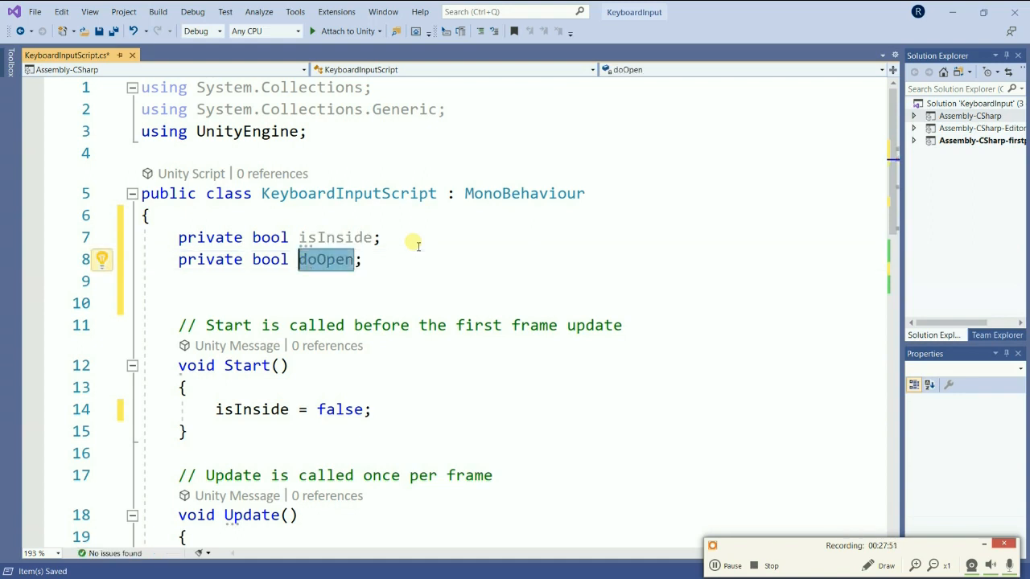
pyautogui.press('Down')
pyautogui.press('Down')
pyautogui.press('Down')
pyautogui.press('Down')
pyautogui.press('Down')
pyautogui.press('Down')
pyautogui.press('Down')
pyautogui.press('Left')
pyautogui.press('Left')
pyautogui.press('Left')
pyautogui.press('Left')
pyautogui.press('Left')
pyautogui.press('Left')
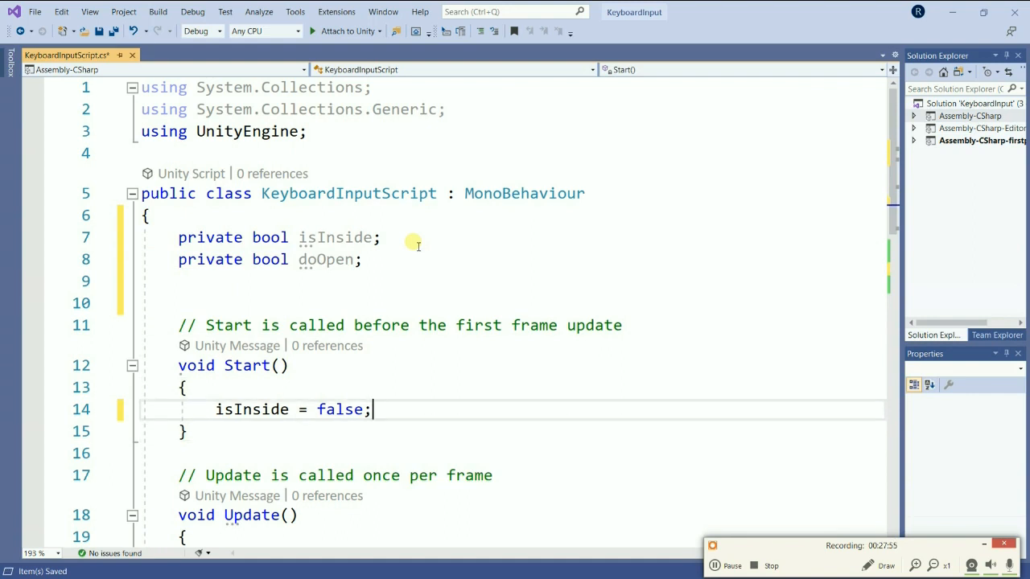
pyautogui.press('Return')
pyautogui.write('doOpen')
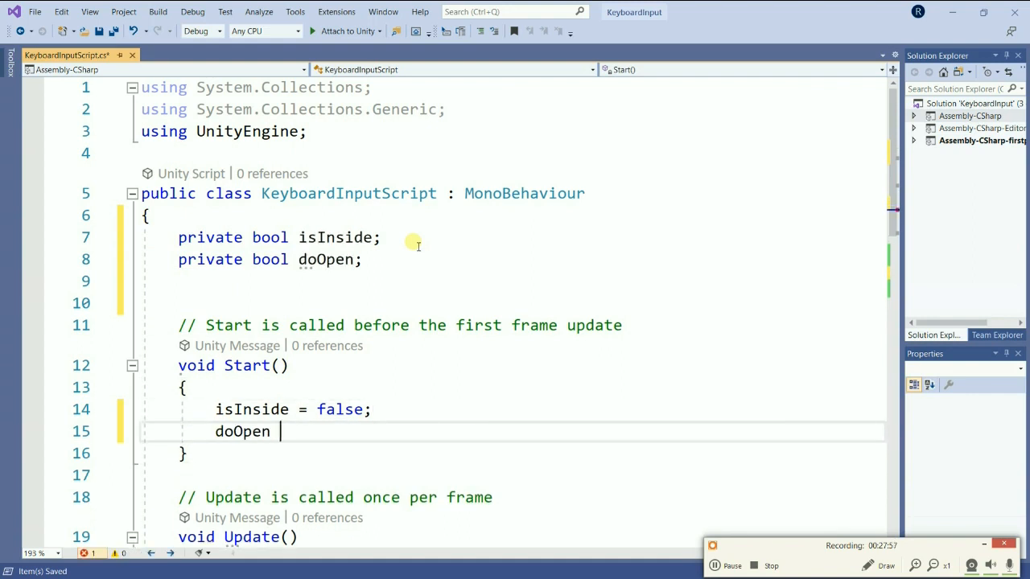
pyautogui.write(' = false;')
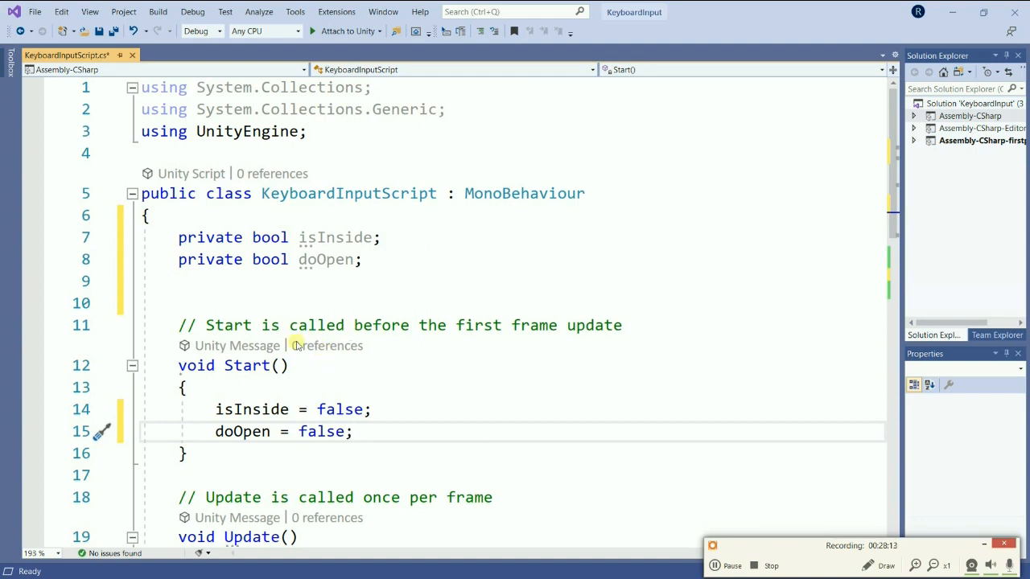
# Start an if statement in the empty body of Update with the condition isInside == true.
pyautogui.scroll(-4, 298, 354)
pyautogui.click(251, 305)
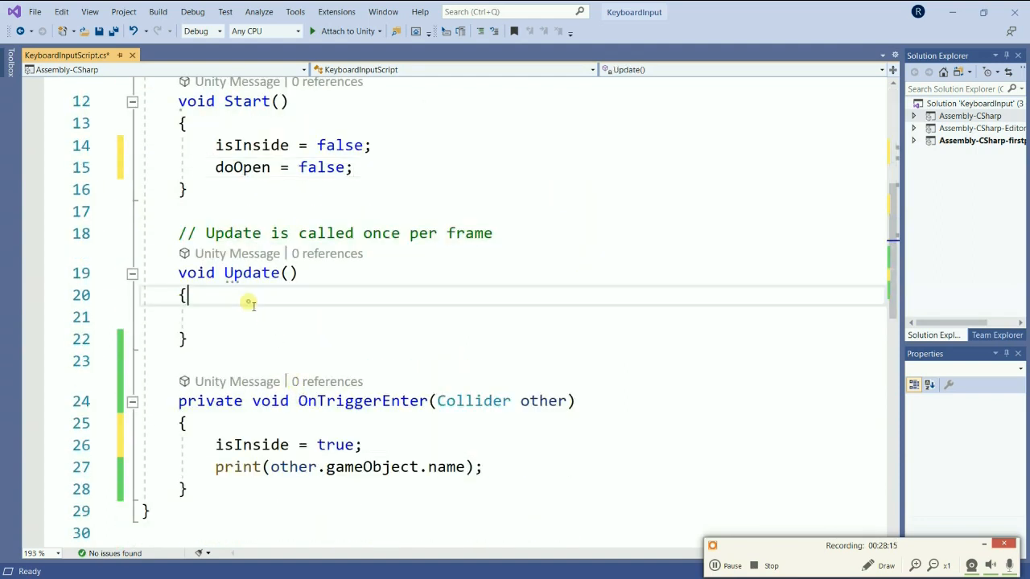
pyautogui.press('Down')
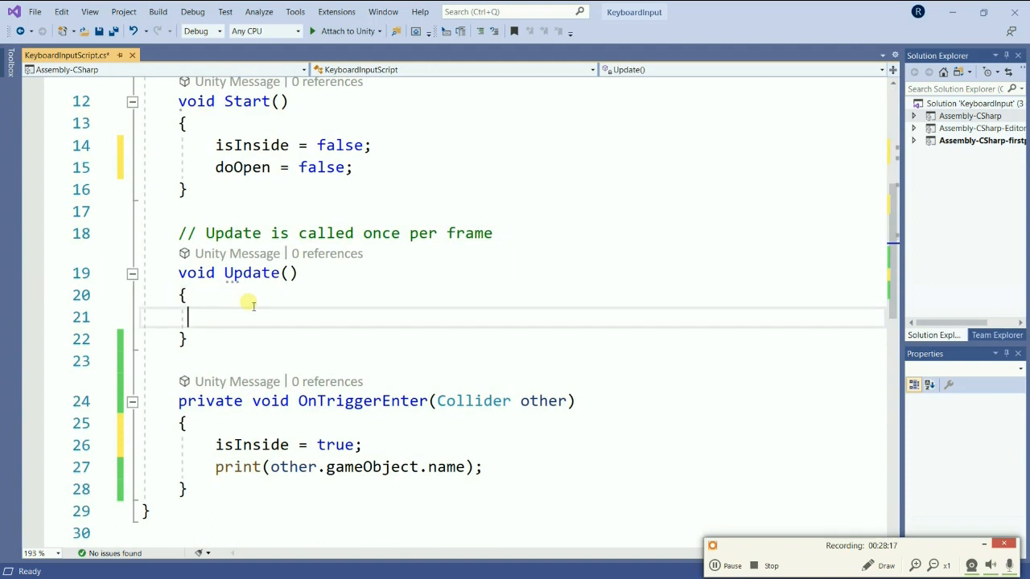
pyautogui.press('Tab')
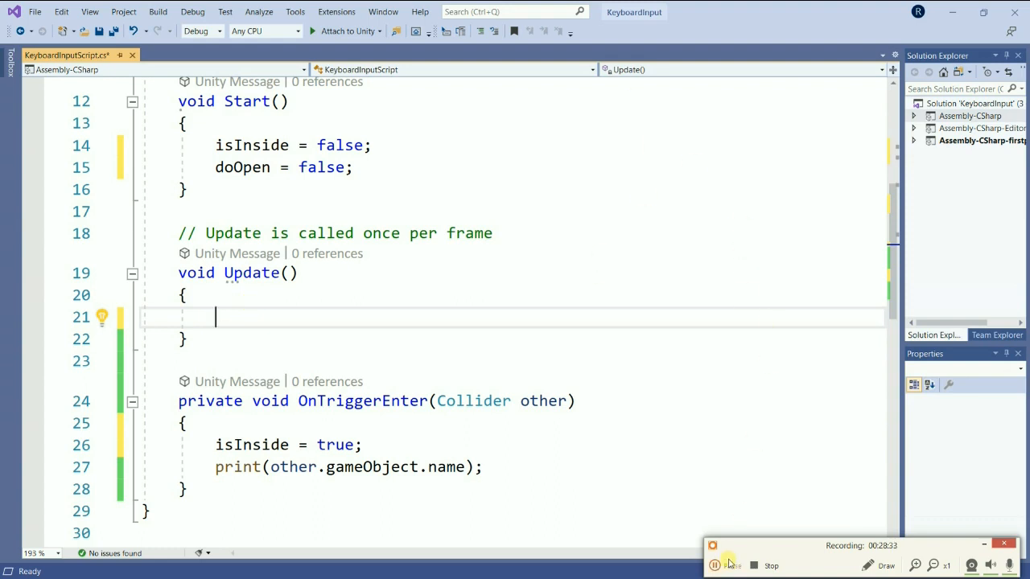
pyautogui.click(219, 315)
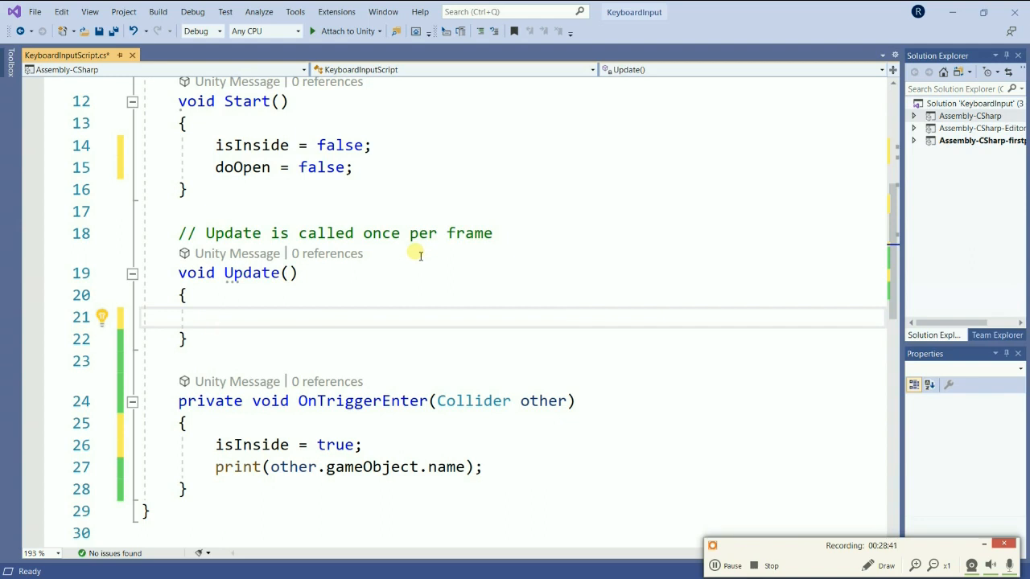
pyautogui.write('if (')
pyautogui.write('is')
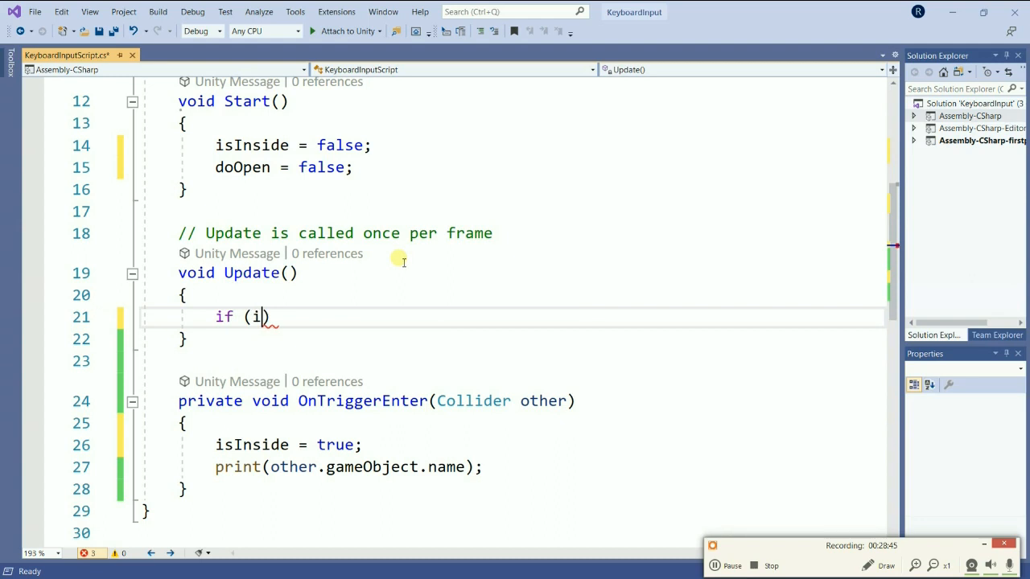
pyautogui.press('Tab')
pyautogui.write('== ')
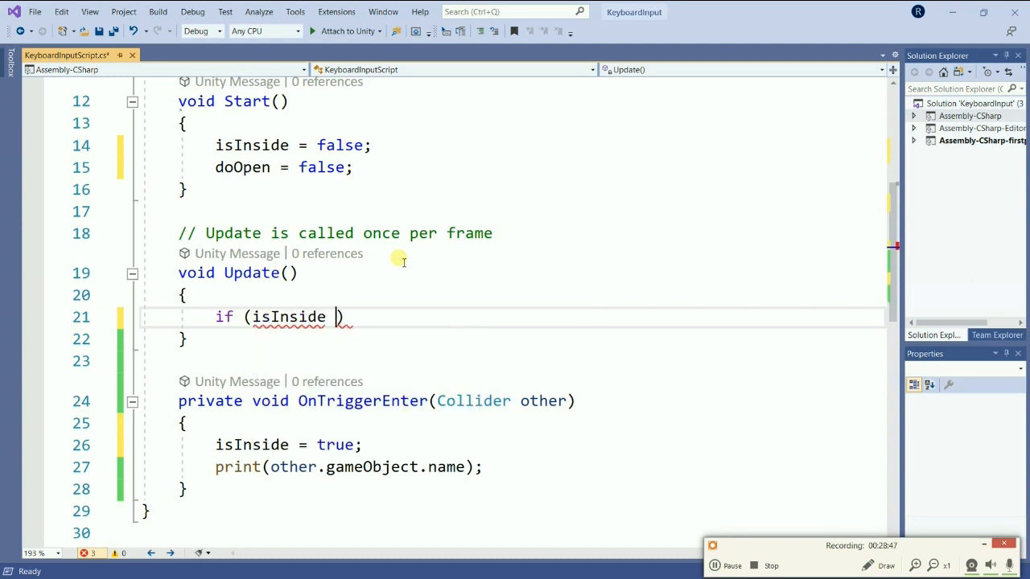
pyautogui.write('tr')
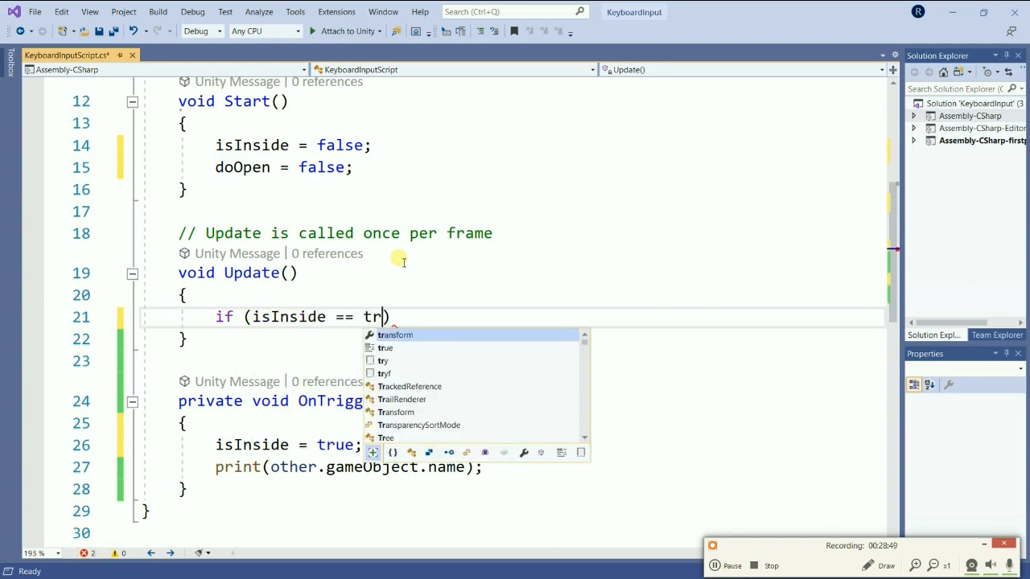
pyautogui.write(')')
pyautogui.press('Down')
pyautogui.press('Down')
pyautogui.press('Down')
pyautogui.press('Up')
pyautogui.press('Up')
pyautogui.press('Up')
pyautogui.press('Left')
pyautogui.write('ue')
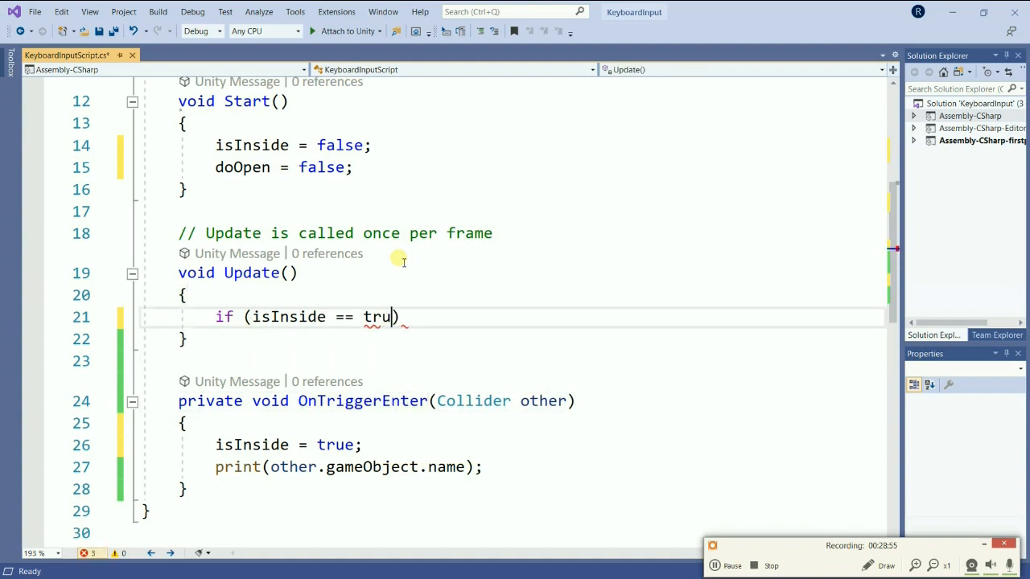
# Give the isInside if statement a braced body with an empty line inside.
pyautogui.press('Right')
pyautogui.write('{')
pyautogui.press('Return')
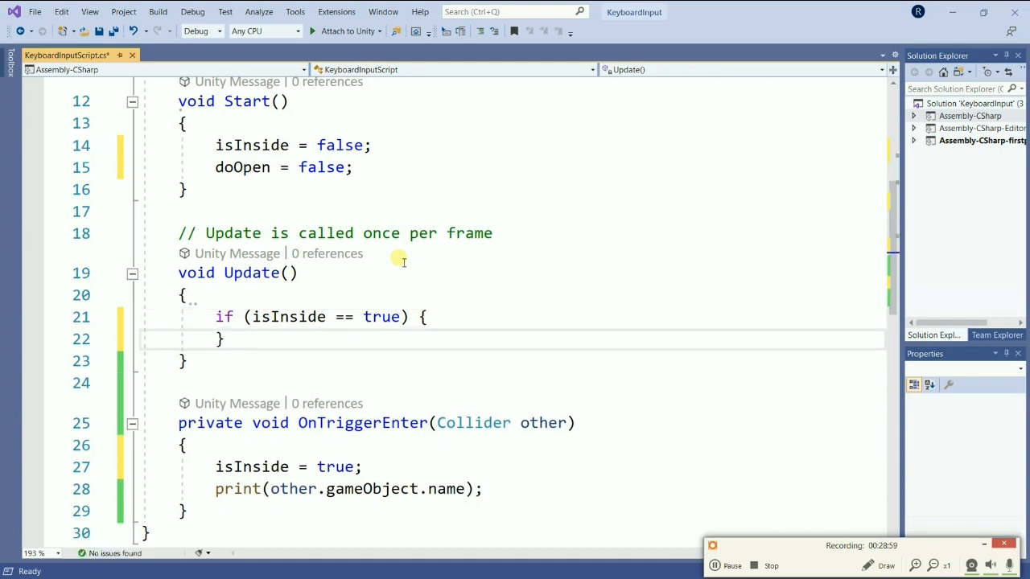
pyautogui.press('Return')
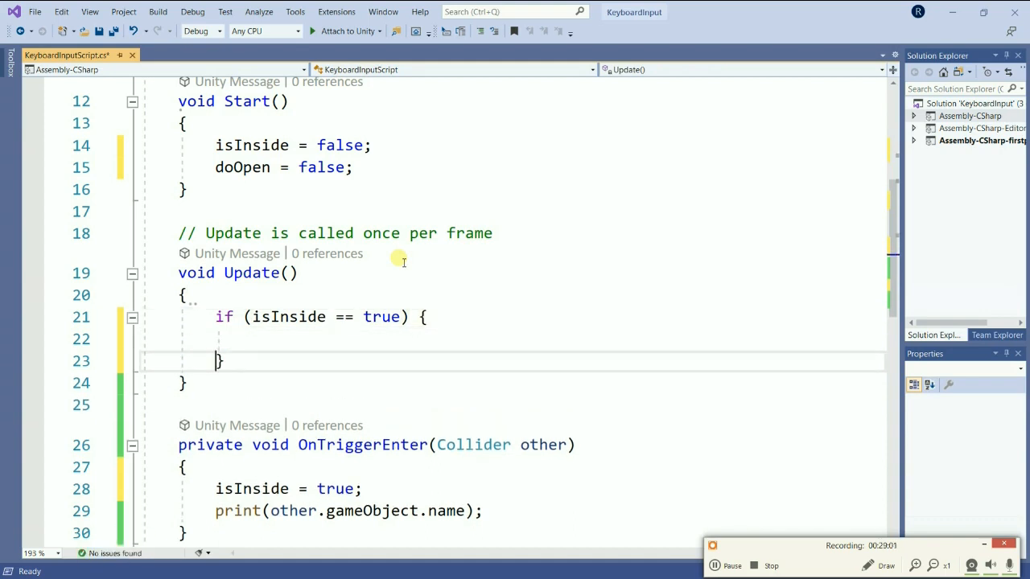
pyautogui.press('Up')
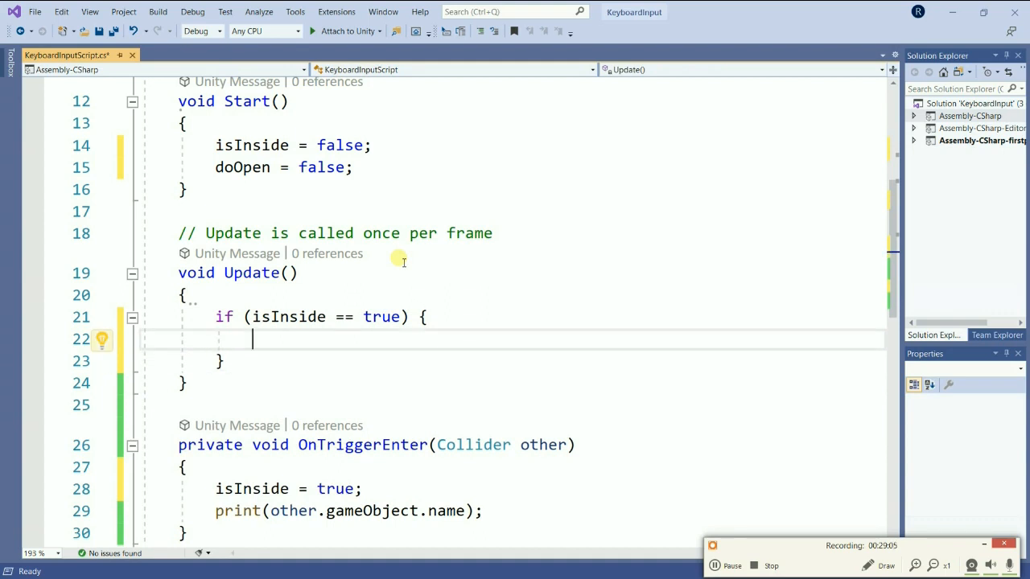
# Inside the isInside block, start a nested if statement whose condition calls Input.GetKeyDown().
pyautogui.write('if ')
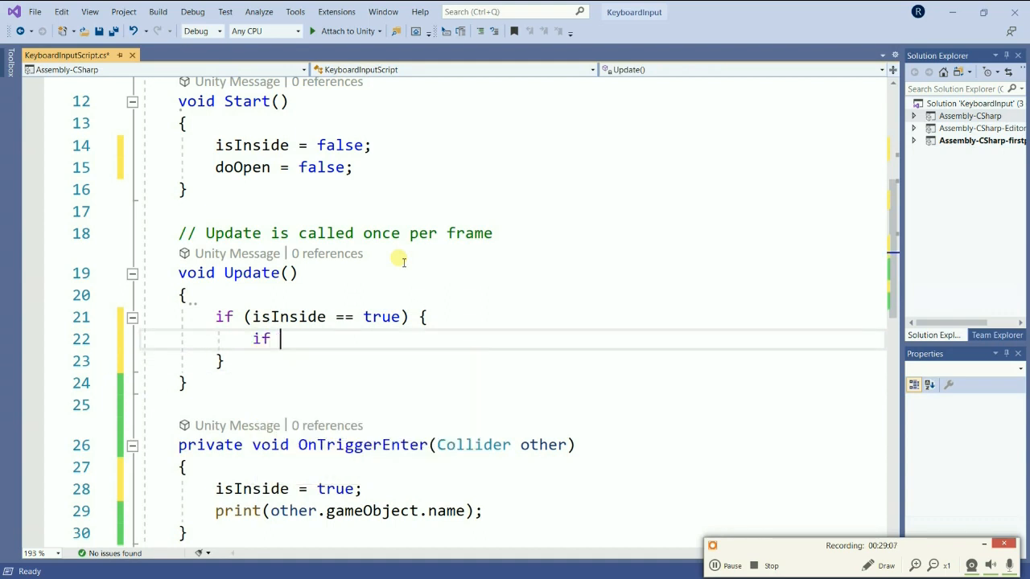
pyautogui.write('()')
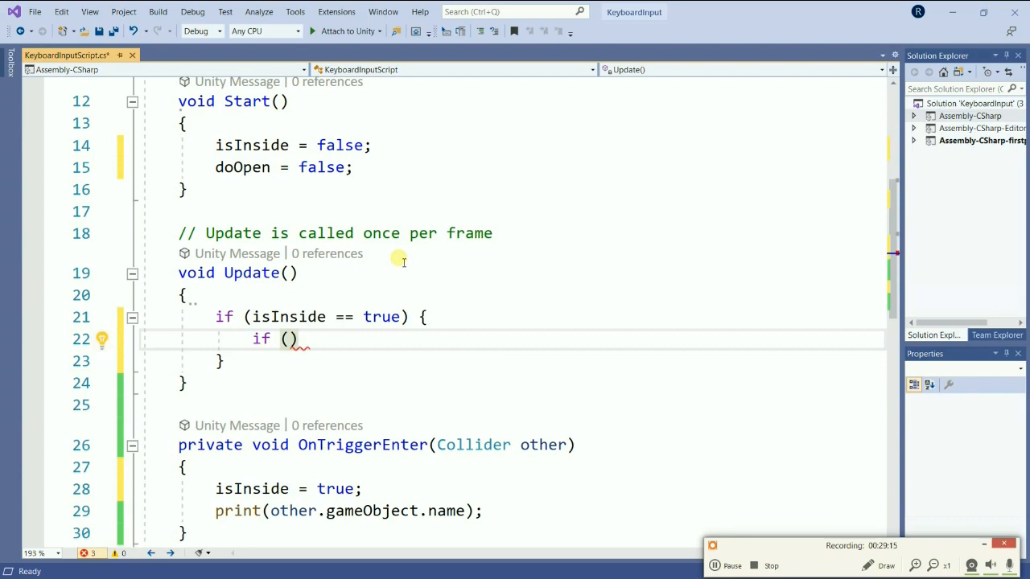
pyautogui.press('Left')
pyautogui.write('Input.')
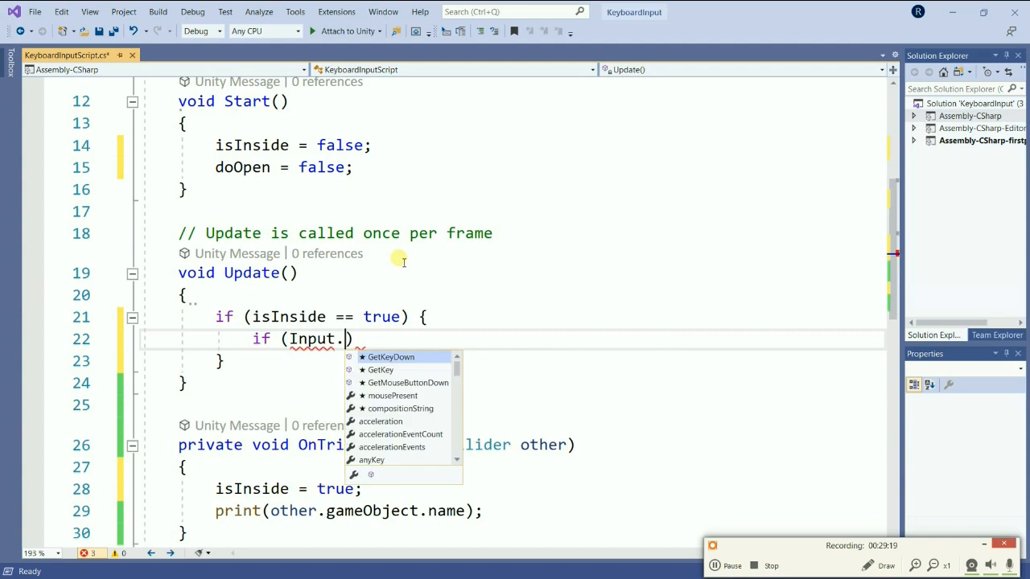
pyautogui.write('Get')
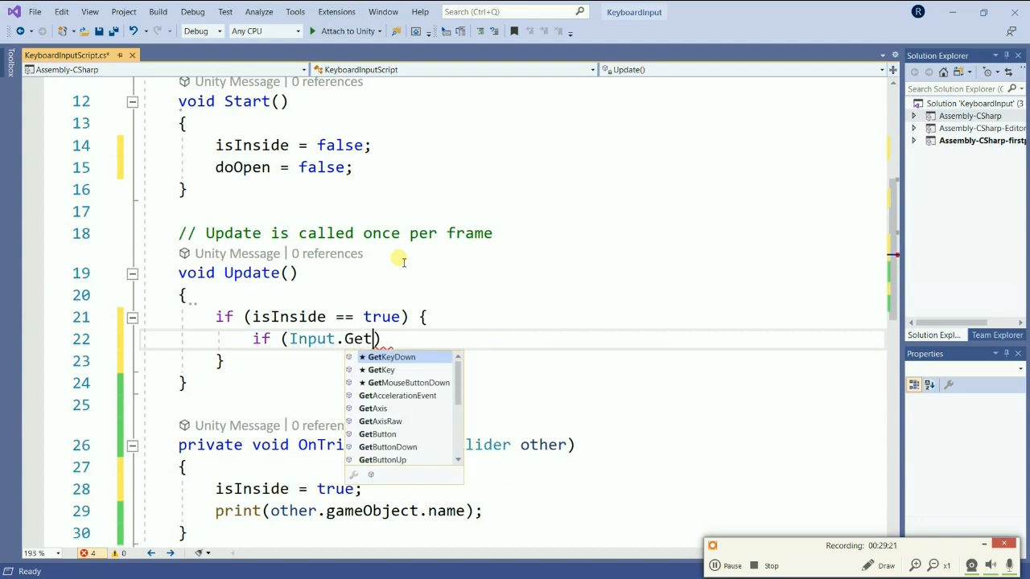
pyautogui.write('K')
pyautogui.press('Tab')
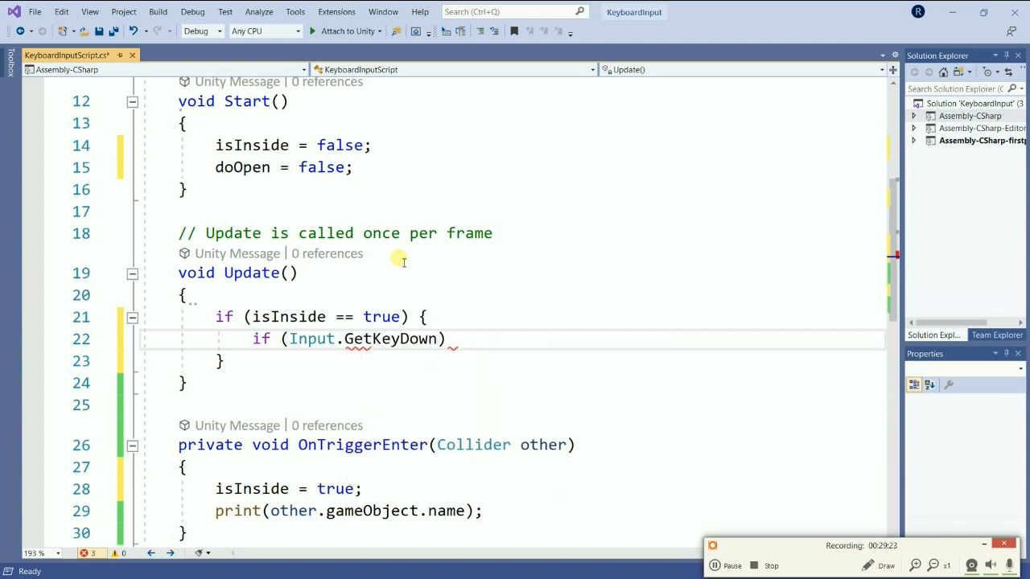
pyautogui.write('()')
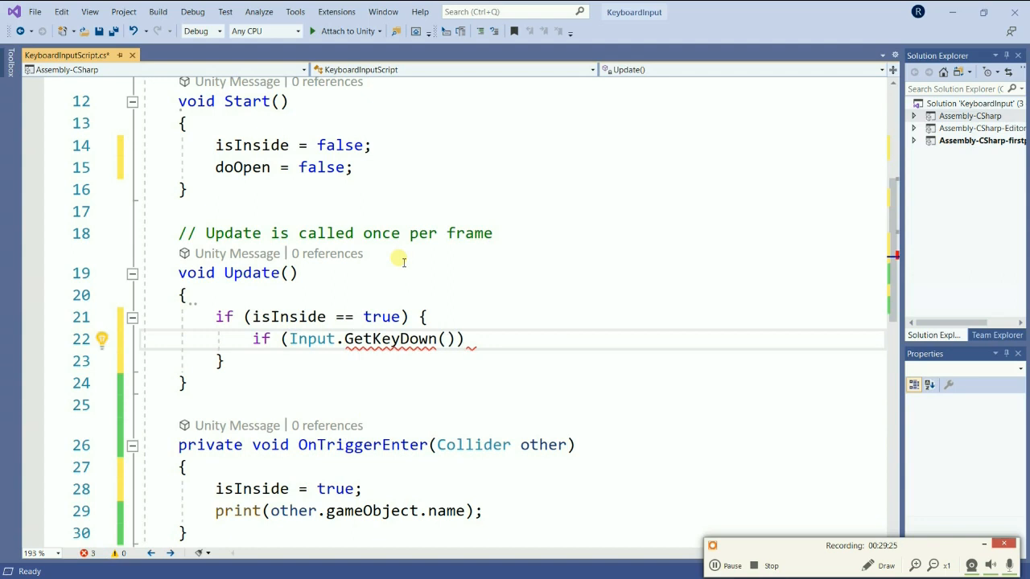
pyautogui.write('key')
# Pass KeyCode.O to the GetKeyDown call and add a braced body with an indented empty line.
pyautogui.press('Down')
pyautogui.press('Down')
pyautogui.write('.')
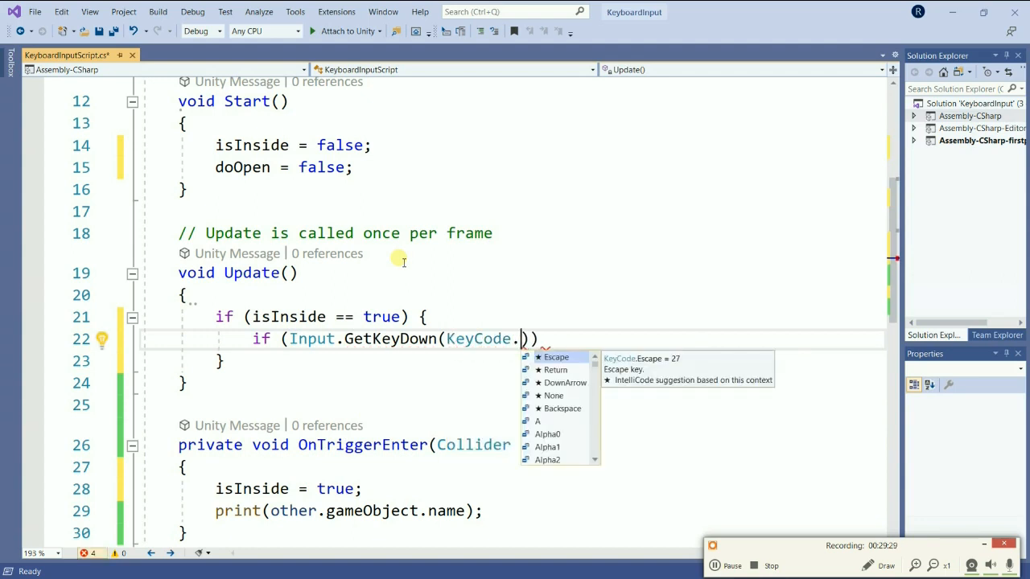
pyautogui.write('o')
pyautogui.press('Tab')
pyautogui.press('Right')
pyautogui.write(') {')
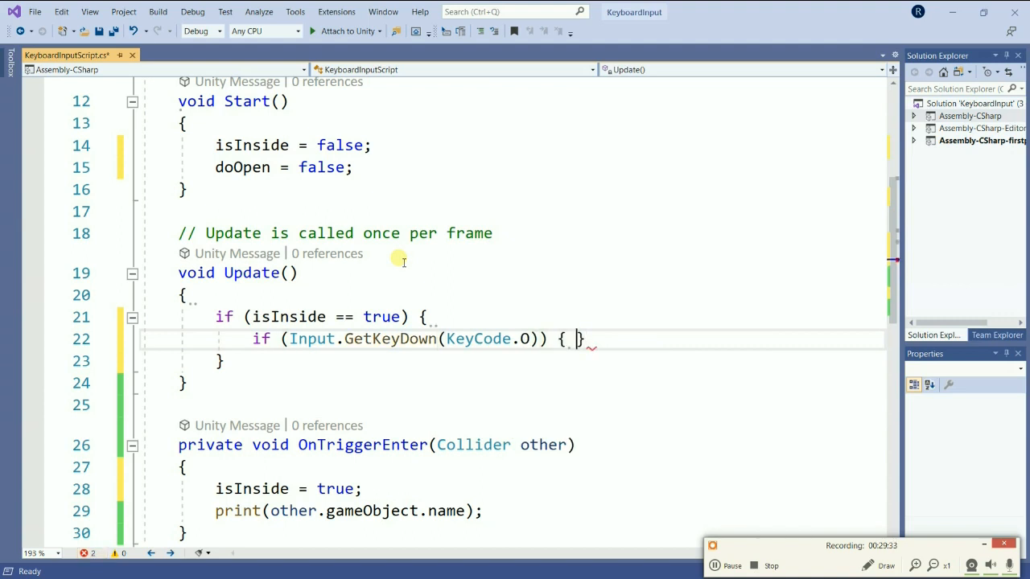
pyautogui.press('Return')
pyautogui.press('Return')
pyautogui.press('Up')
pyautogui.press('Tab')
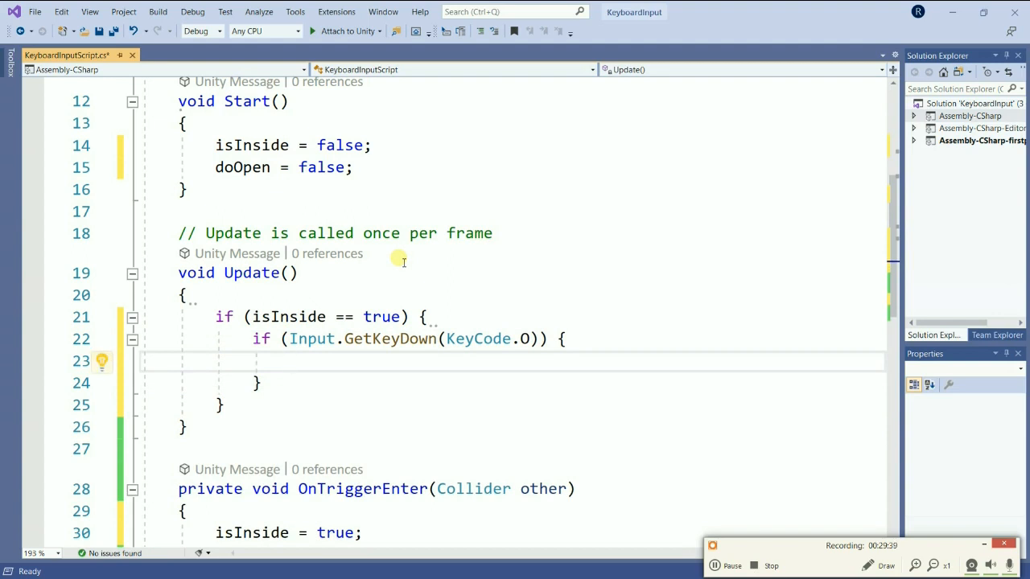
# In the GetKeyDown block, add the statement doOpen = !doOpen; to toggle the flag.
pyautogui.write('do')
pyautogui.press('Escape')
pyautogui.press('Down')
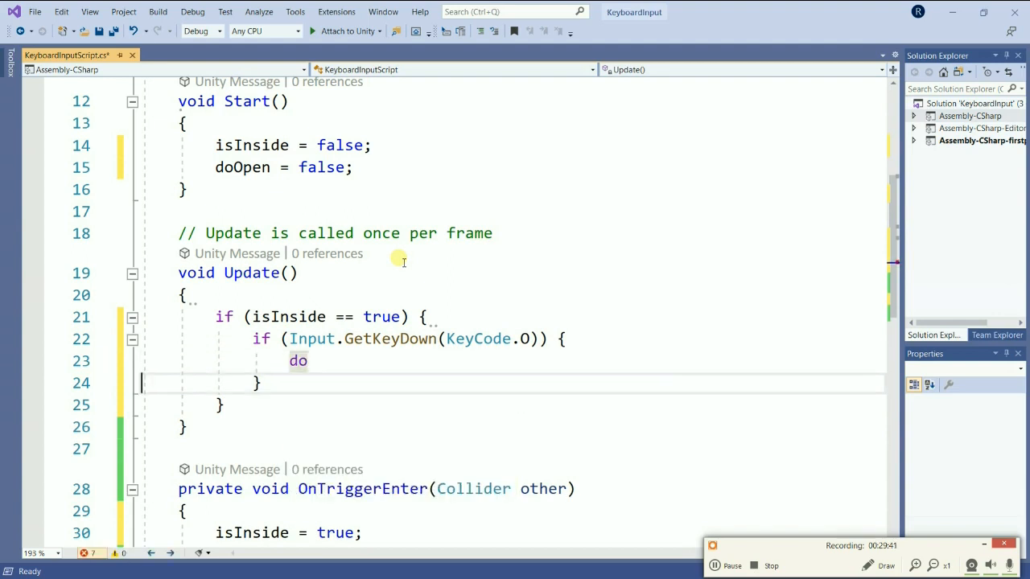
pyautogui.press('Up')
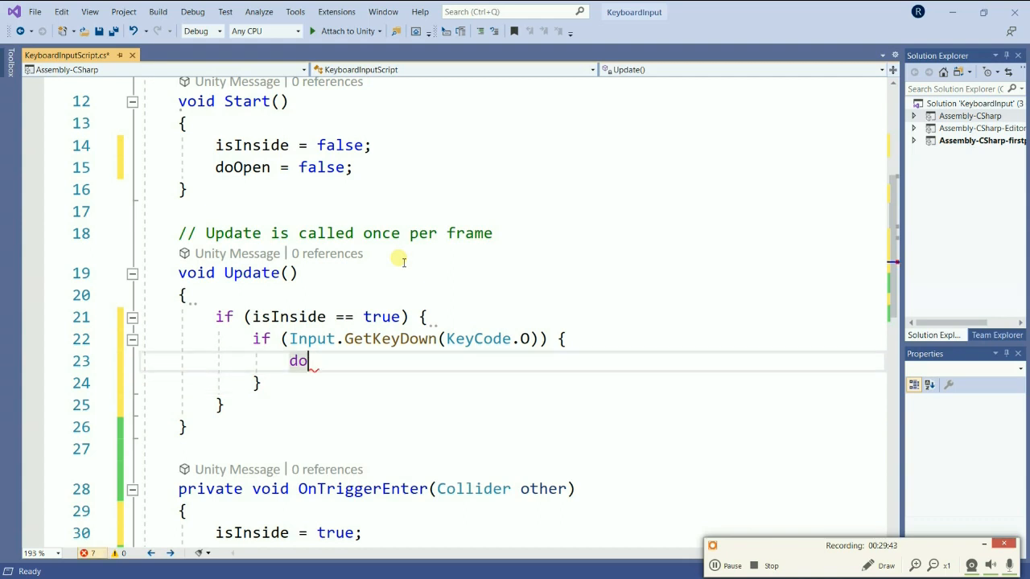
pyautogui.write('OPe')
pyautogui.press('BackSpace')
pyautogui.press('BackSpace')
pyautogui.write('pen')
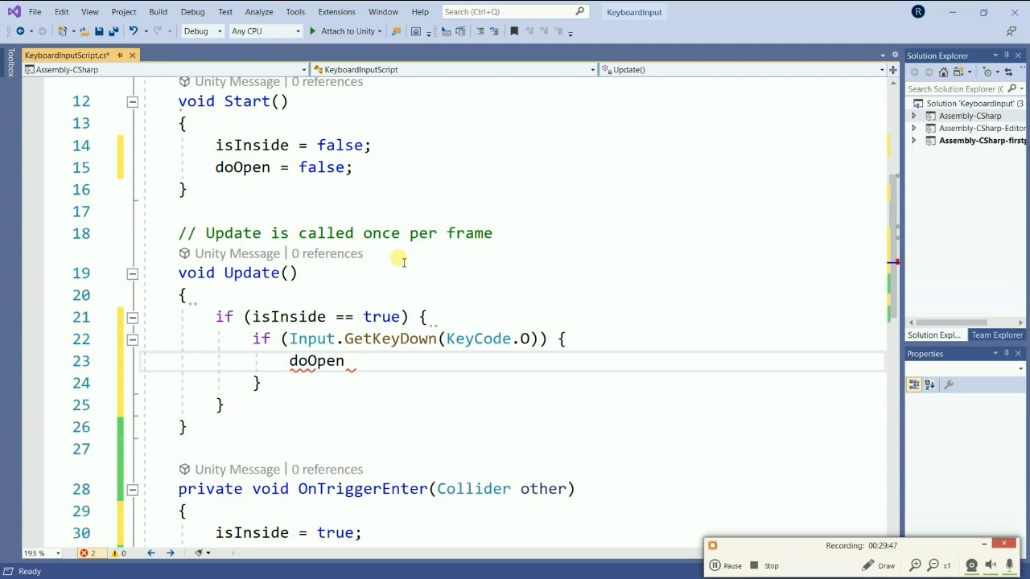
pyautogui.write(' = !doO')
pyautogui.press('Tab')
pyautogui.write(';')
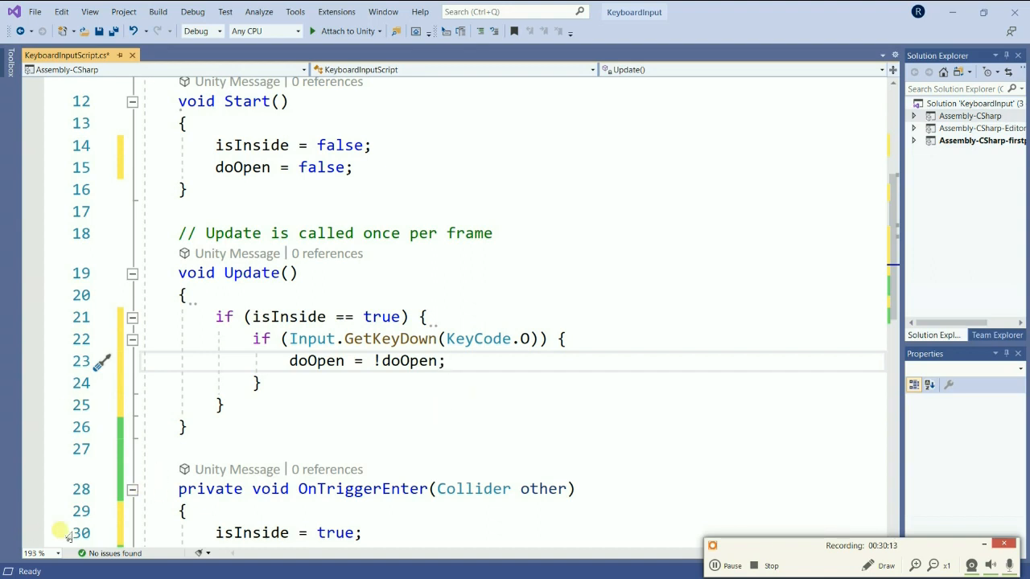
# Below the GetKeyDown block, after a blank line, add an if (doOpen == true) statement with empty braces.
pyautogui.click(285, 384)
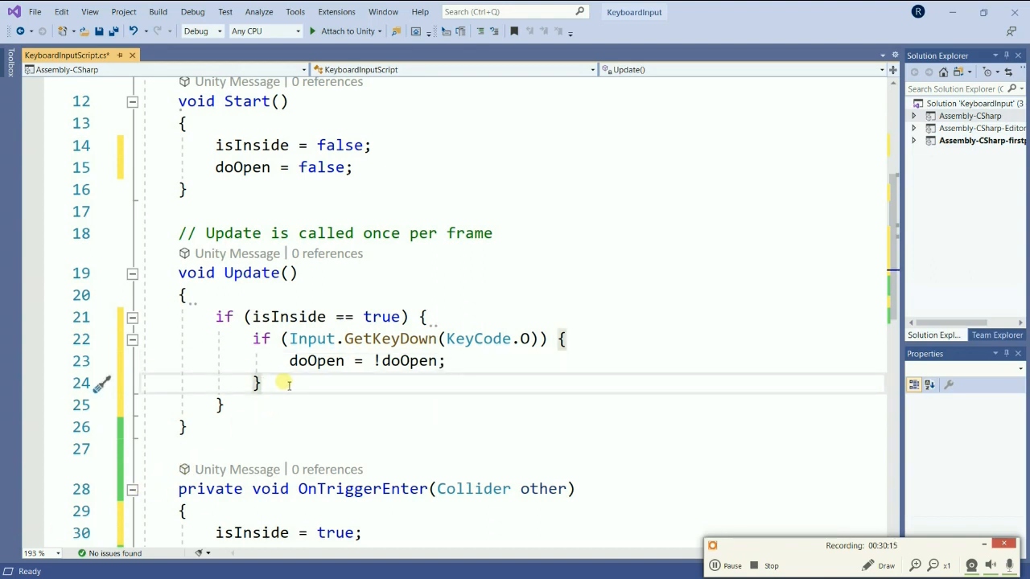
pyautogui.press('Return')
pyautogui.press('Return')
pyautogui.write('if (')
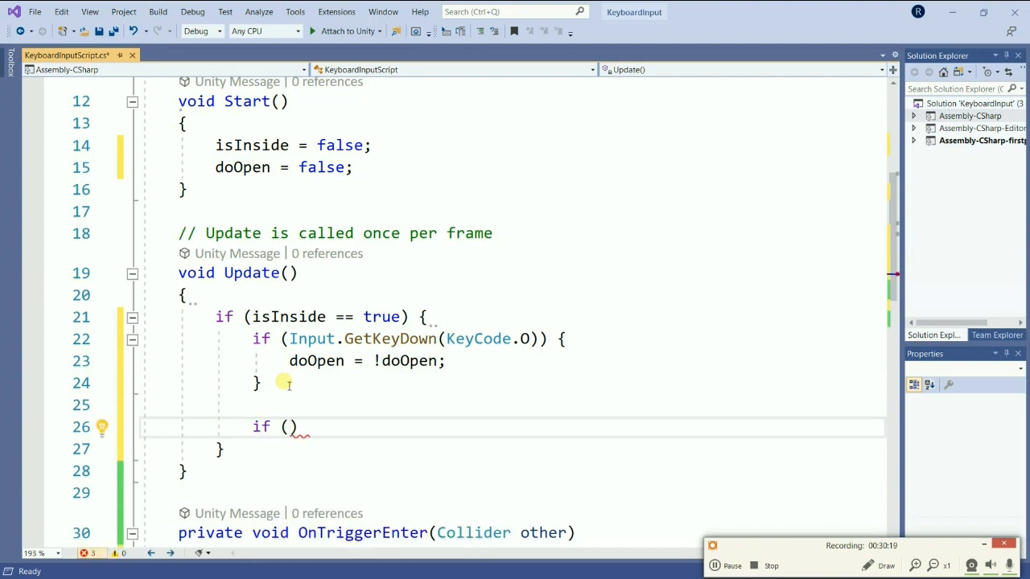
pyautogui.write('doPE')
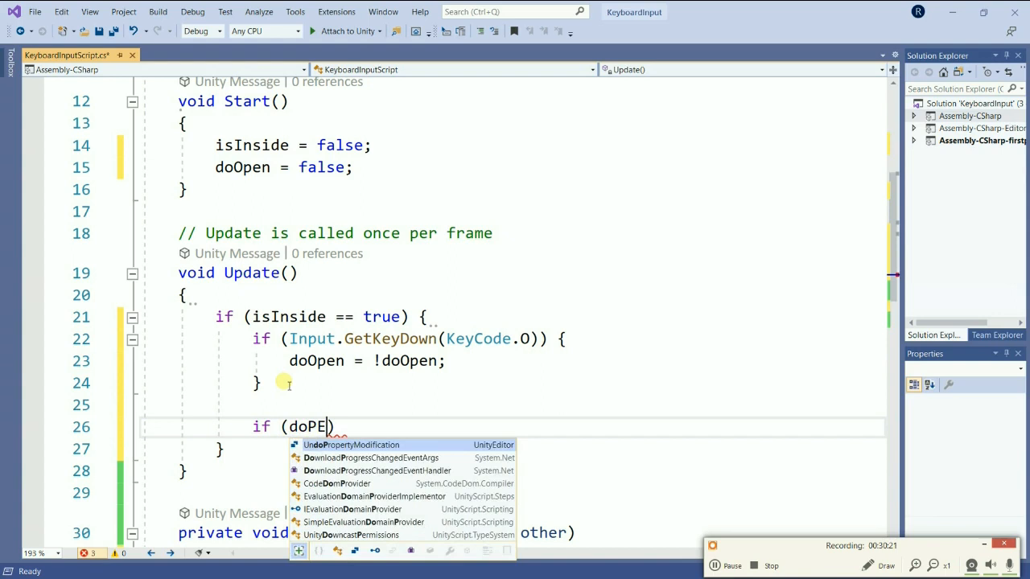
pyautogui.press('BackSpace')
pyautogui.press('BackSpace')
pyautogui.write('Open')
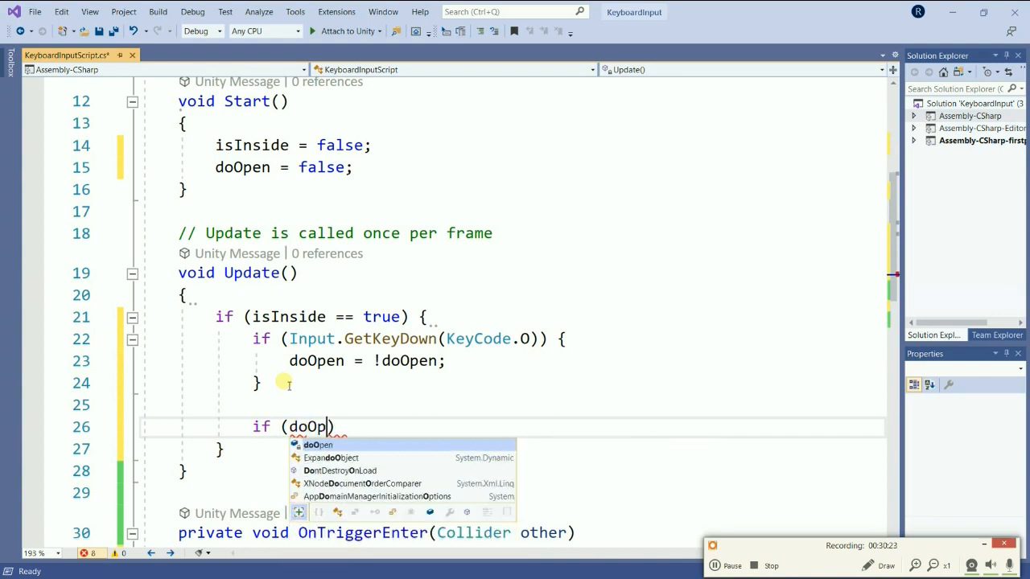
pyautogui.write(' == ')
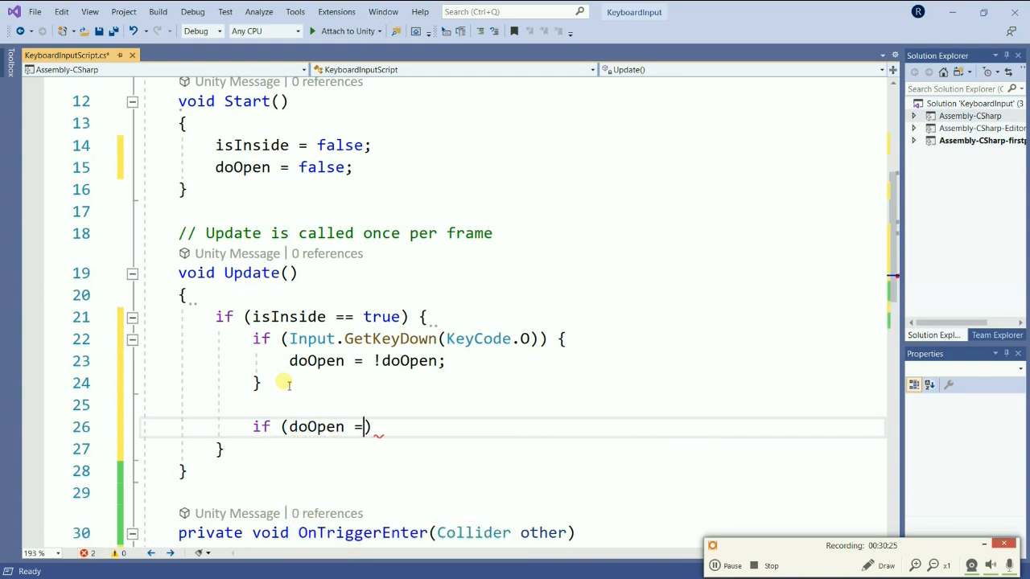
pyautogui.write('true')
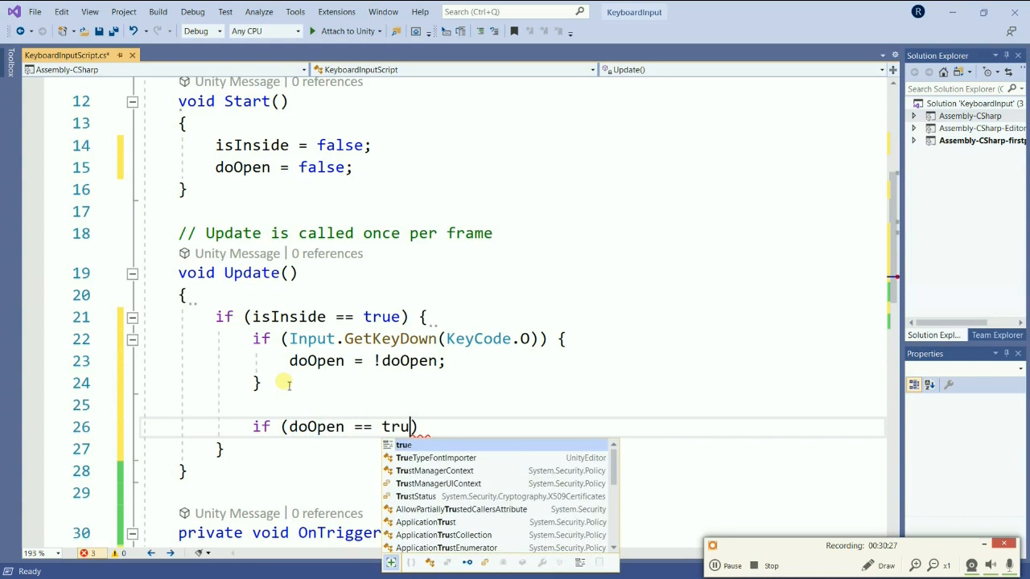
pyautogui.write(') {')
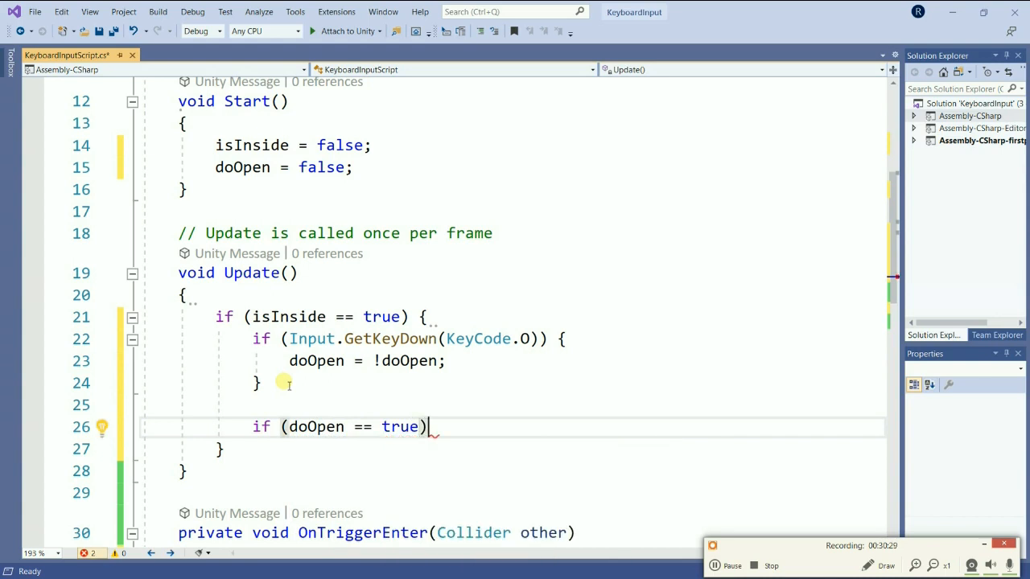
pyautogui.press('Return')
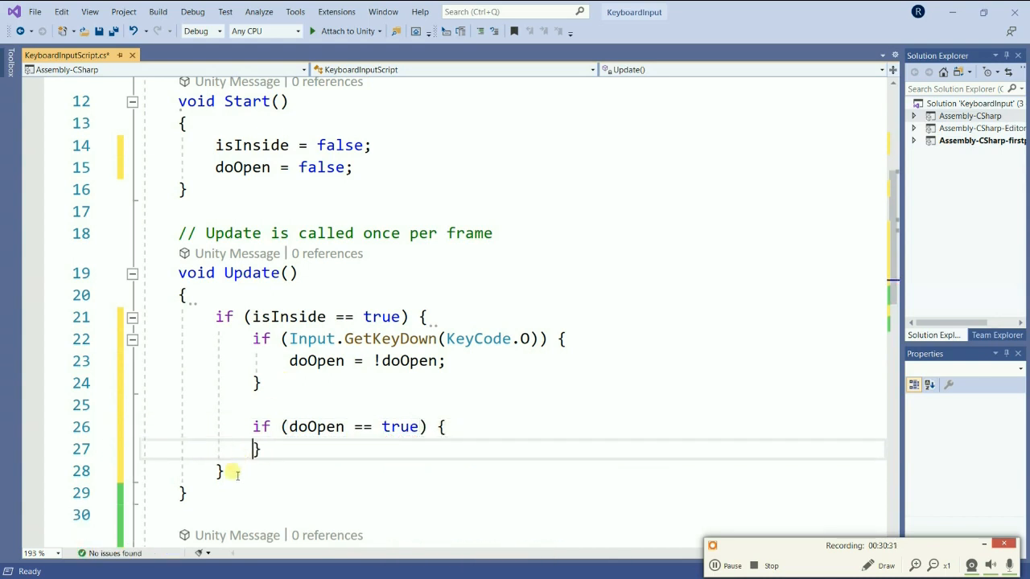
# Below the doOpen == true block, after a blank line, add an if (doOpen == false) statement with empty braces.
pyautogui.click(276, 449)
pyautogui.press('Return')
pyautogui.press('Return')
pyautogui.write('if ()')
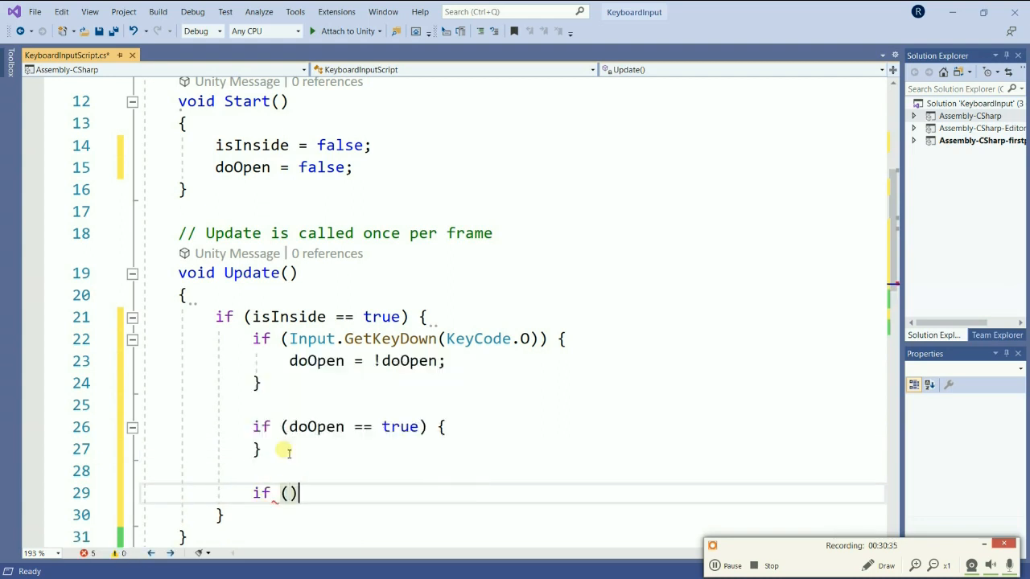
pyautogui.write('doOp')
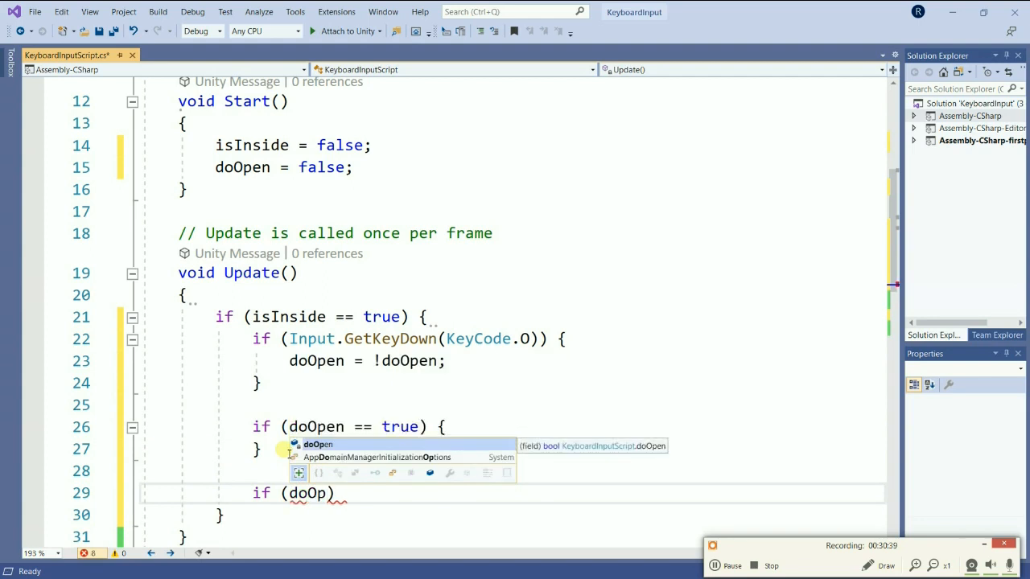
pyautogui.press('Tab')
pyautogui.write('==')
pyautogui.write(' false0')
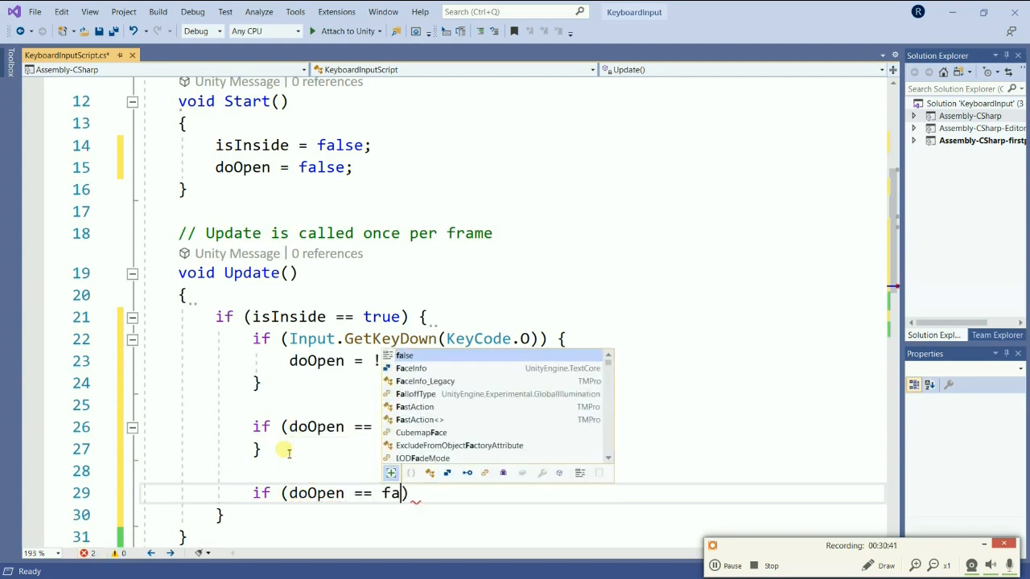
pyautogui.press('BackSpace')
pyautogui.press('End')
pyautogui.write('{')
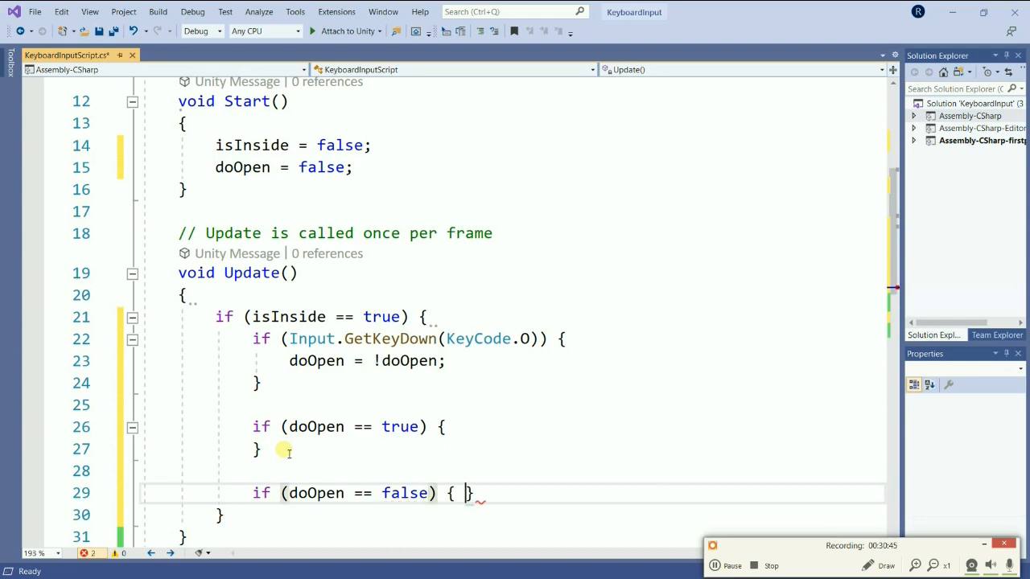
pyautogui.press('Return')
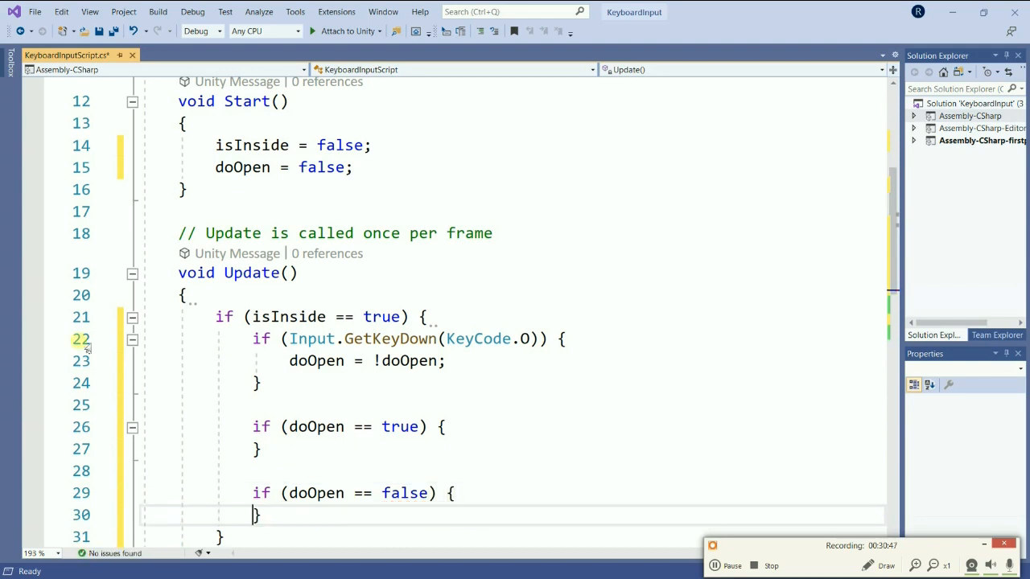
pyautogui.scroll(-2, 236, 386)
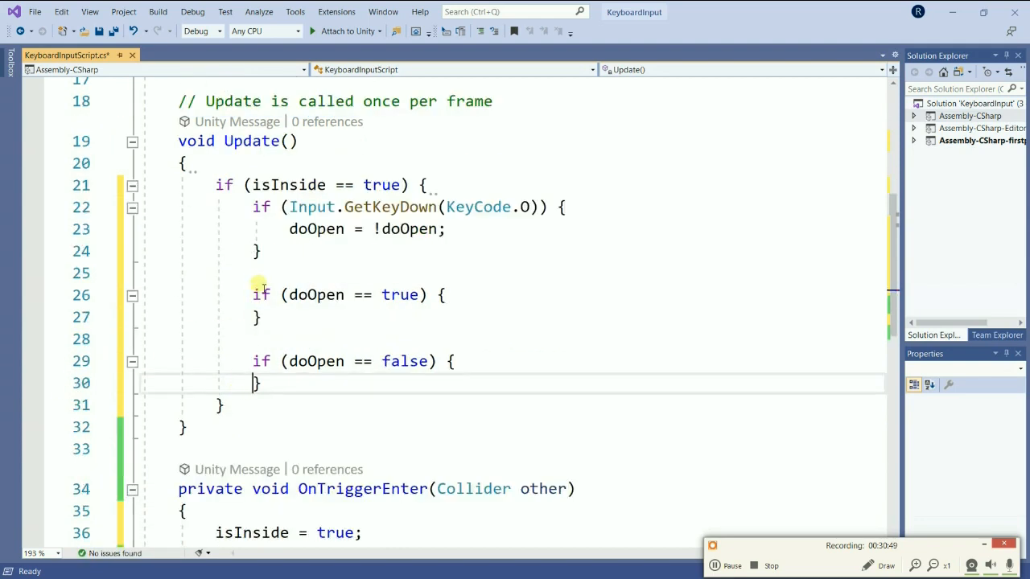
pyautogui.moveTo(254, 291); pyautogui.dragTo(278, 322)
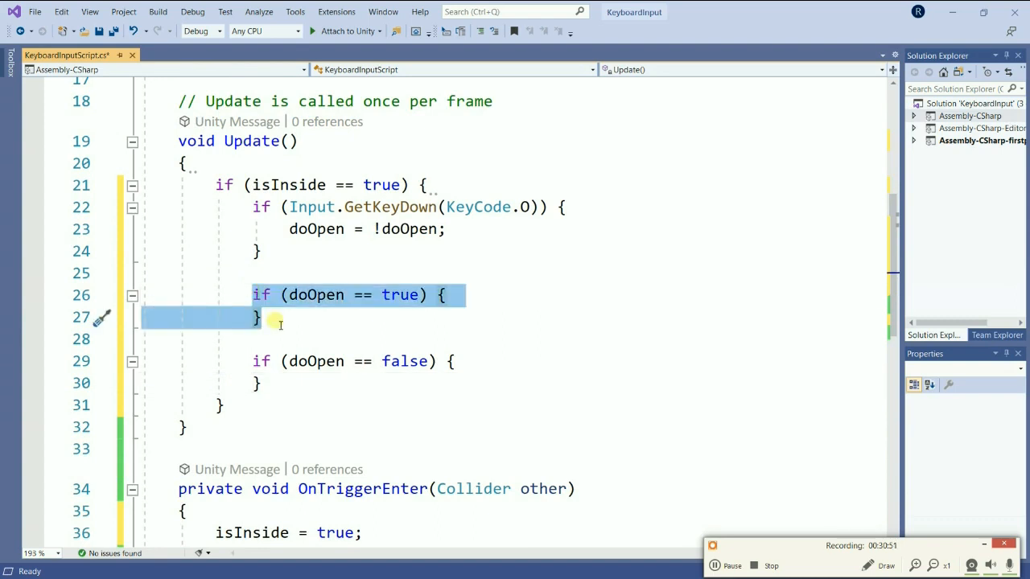
pyautogui.moveTo(253, 361); pyautogui.dragTo(281, 389)
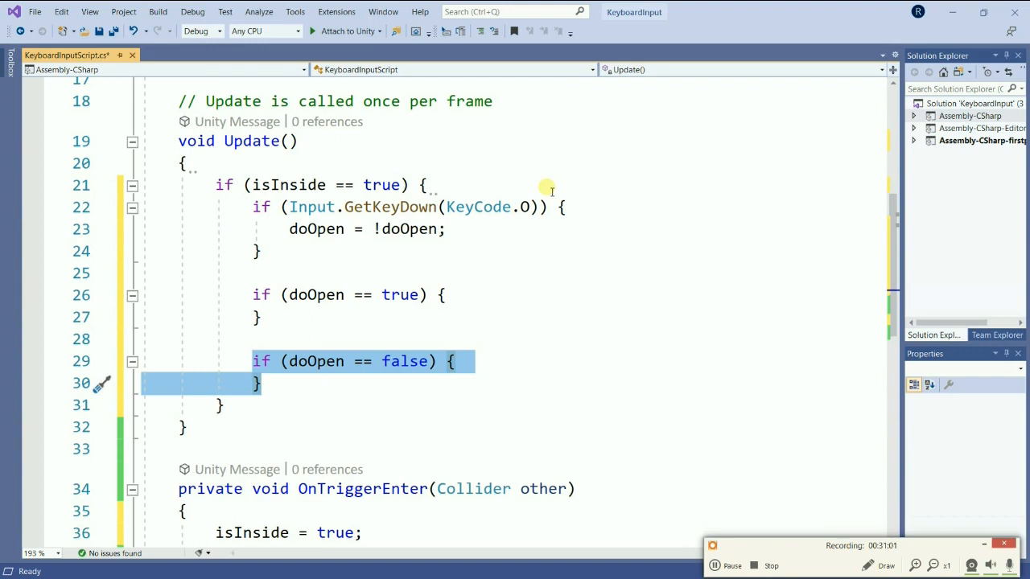
# Below the doOpen field at the top of the class, declare the field private GameObject door;.
pyautogui.scroll(3, 579, 216)
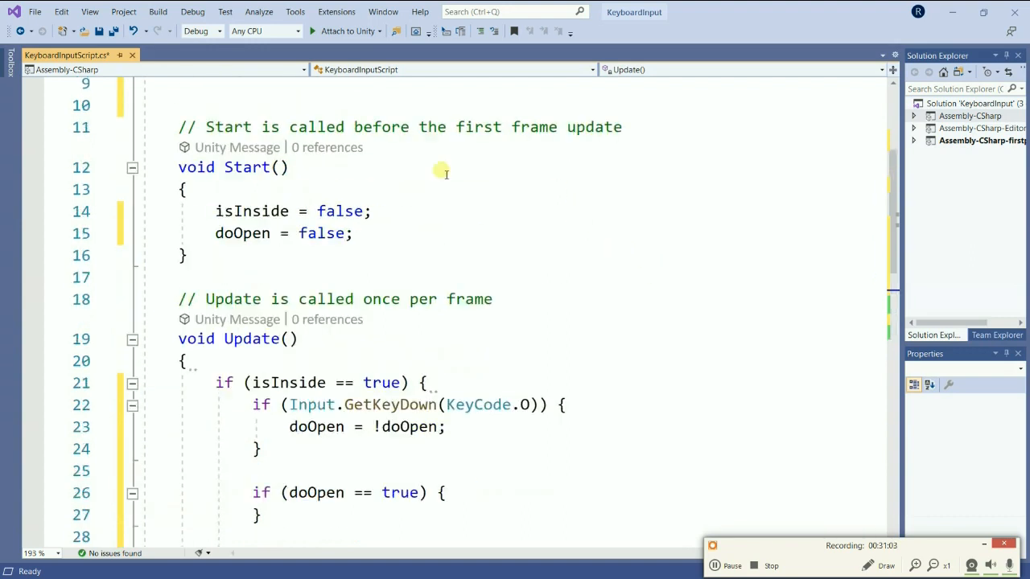
pyautogui.scroll(3, 332, 226)
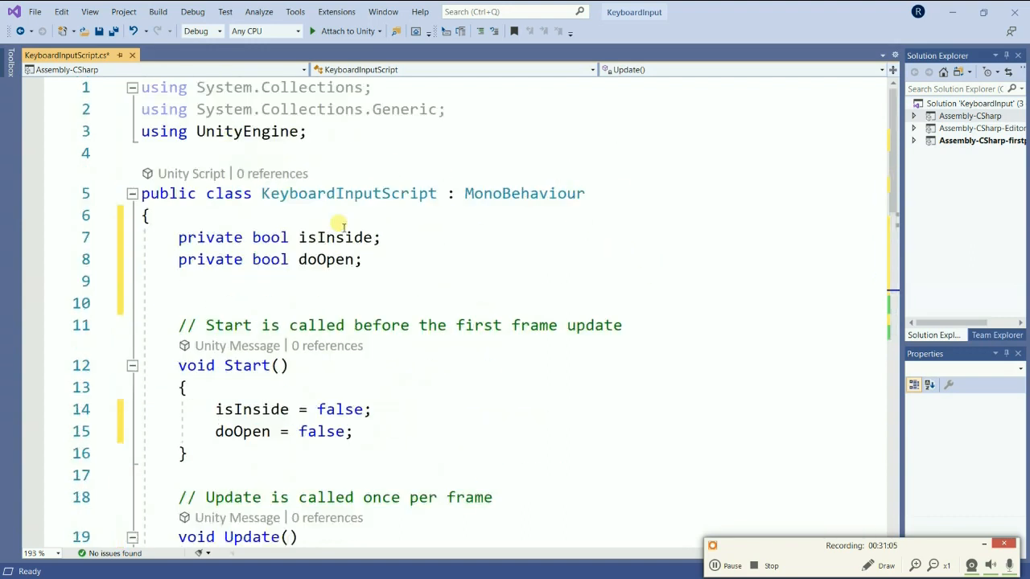
pyautogui.scroll(-1, 344, 228)
pyautogui.click(383, 195)
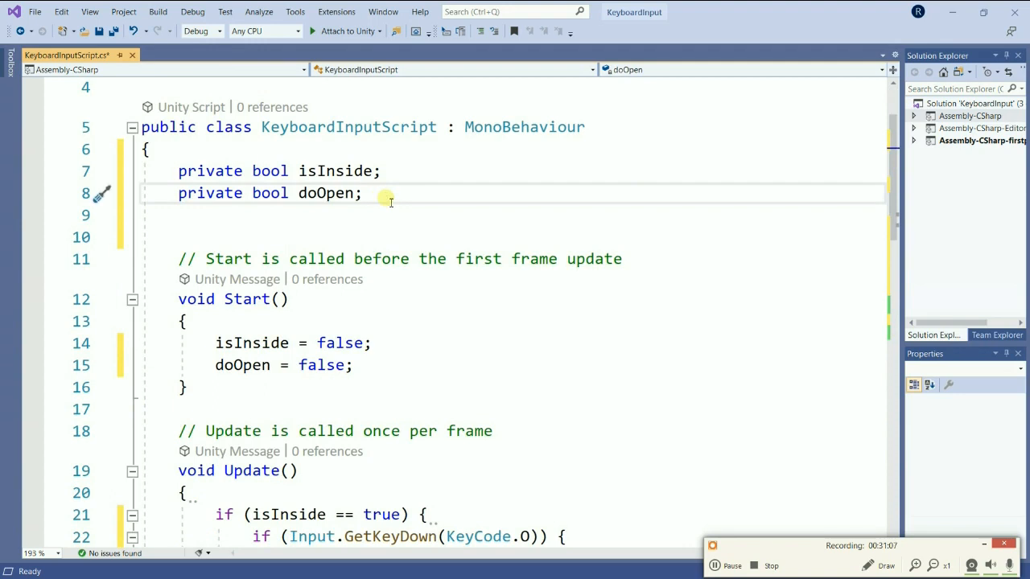
pyautogui.press('Return')
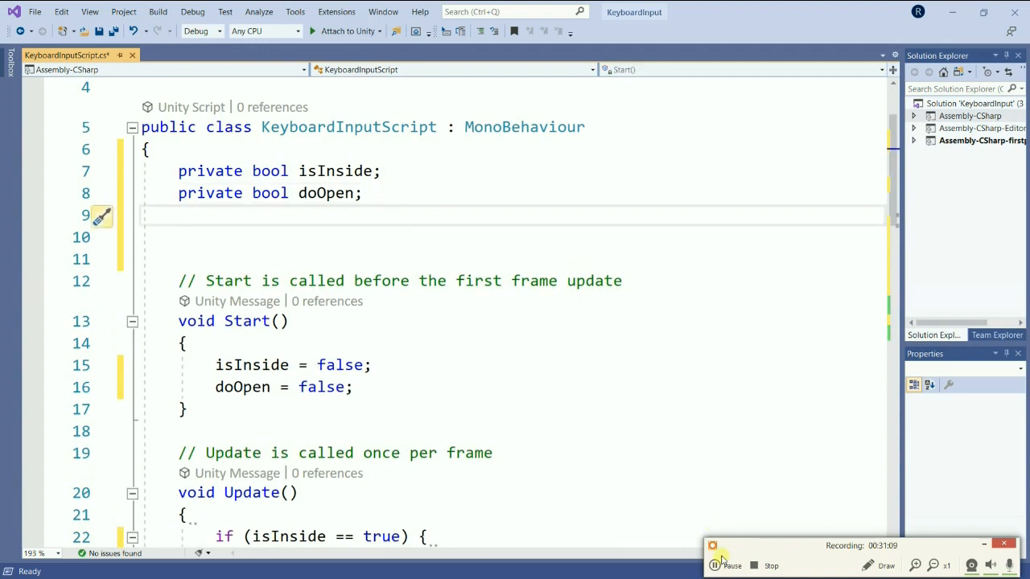
pyautogui.click(732, 567)
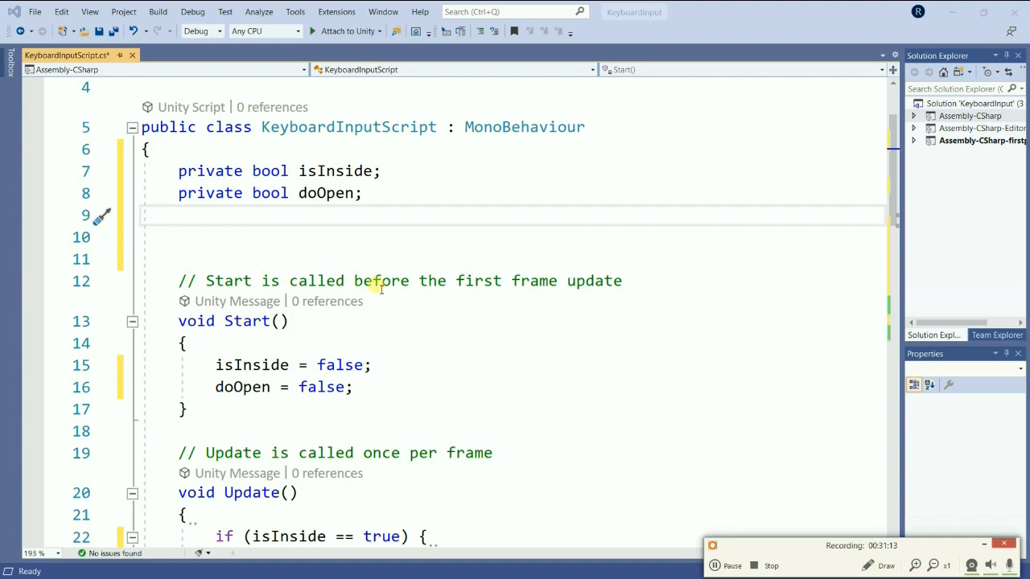
pyautogui.click(221, 216)
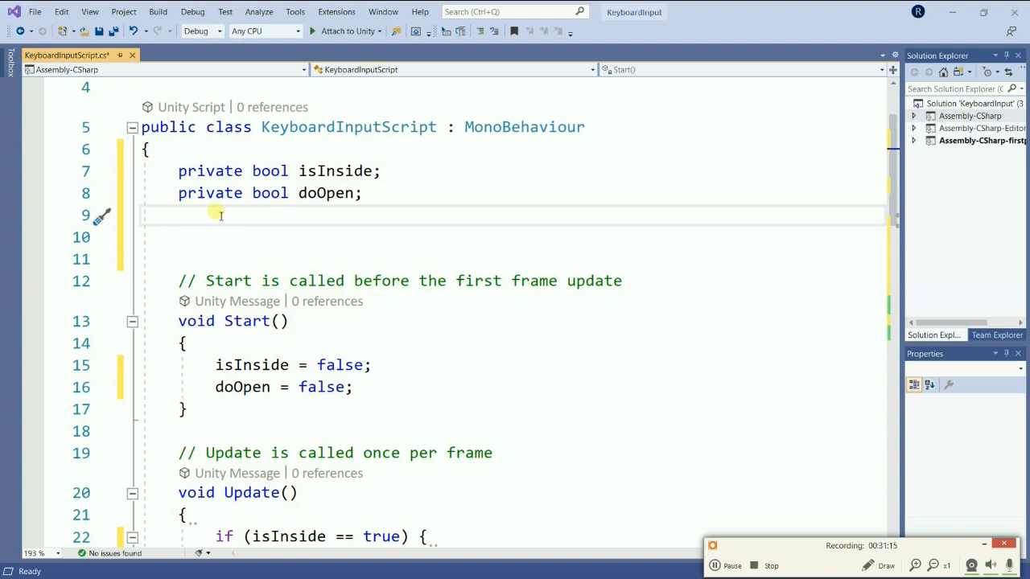
pyautogui.write('private ')
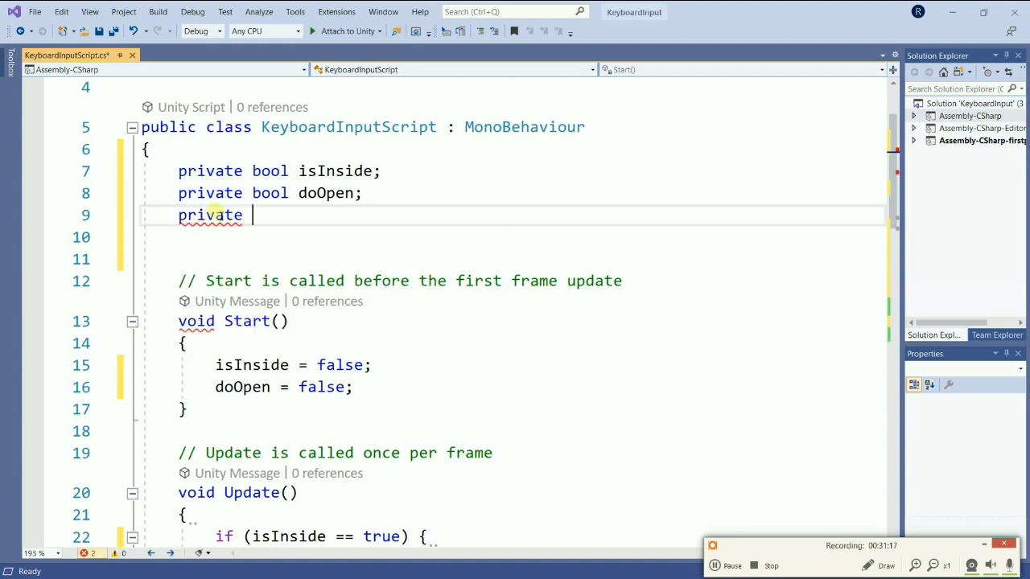
pyautogui.write('bool')
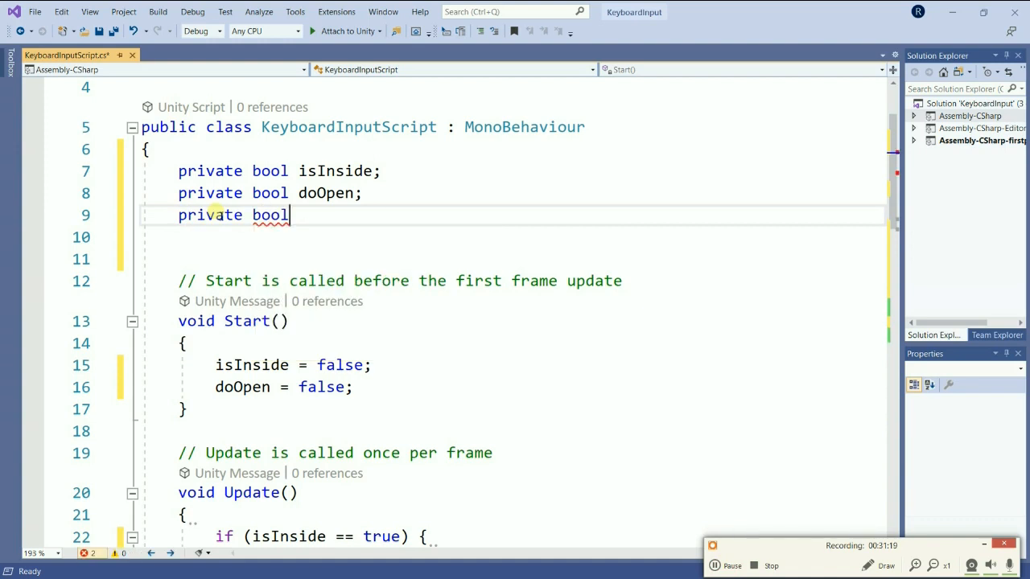
pyautogui.press('BackSpace')
pyautogui.press('BackSpace')
pyautogui.press('BackSpace')
pyautogui.press('BackSpace')
pyautogui.press('BackSpace')
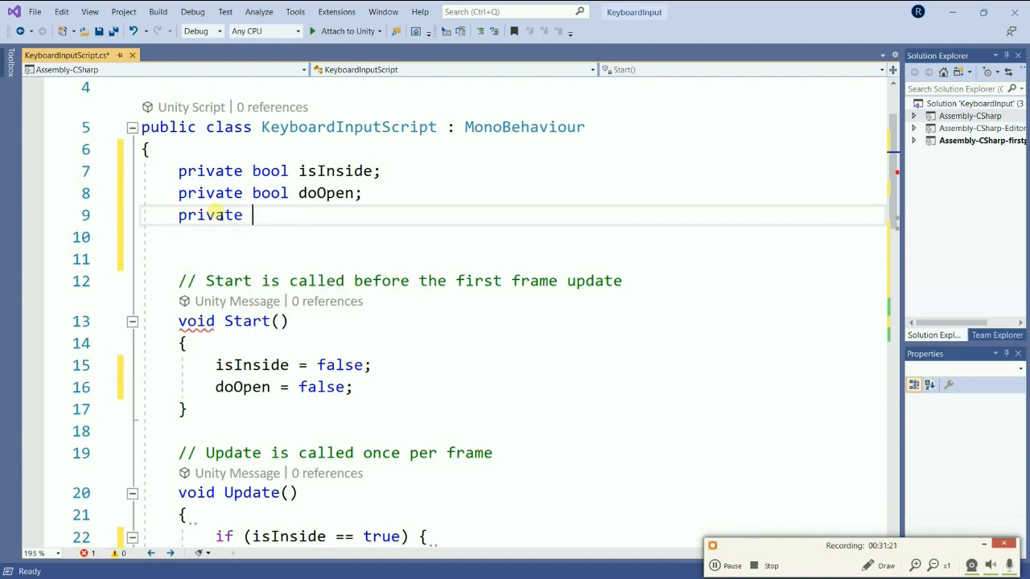
pyautogui.write('GameObject')
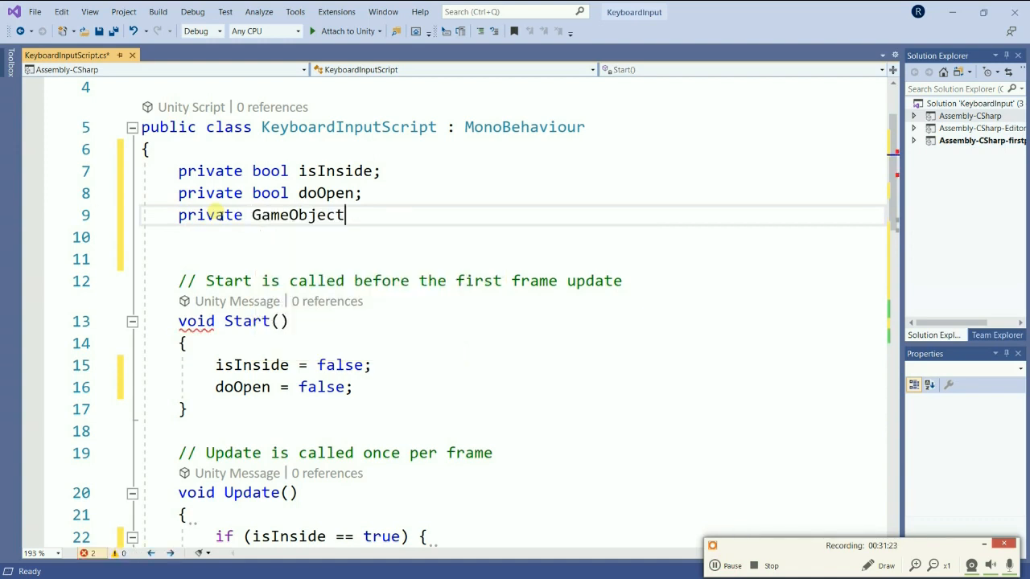
pyautogui.write(' door;')
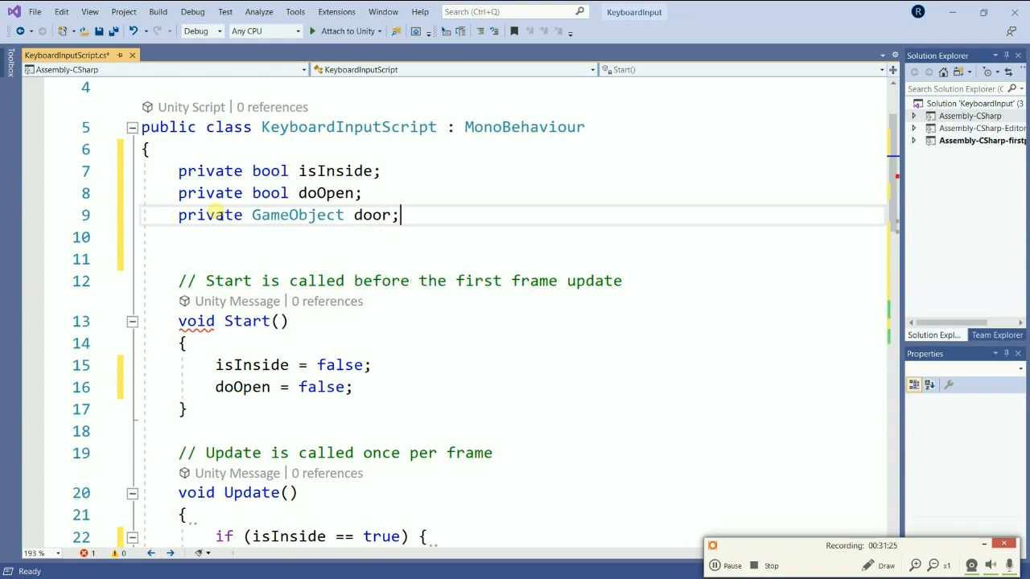
# At the end of Start(), add door = GameObject.Find("Door"); and save the script.
pyautogui.click(372, 389)
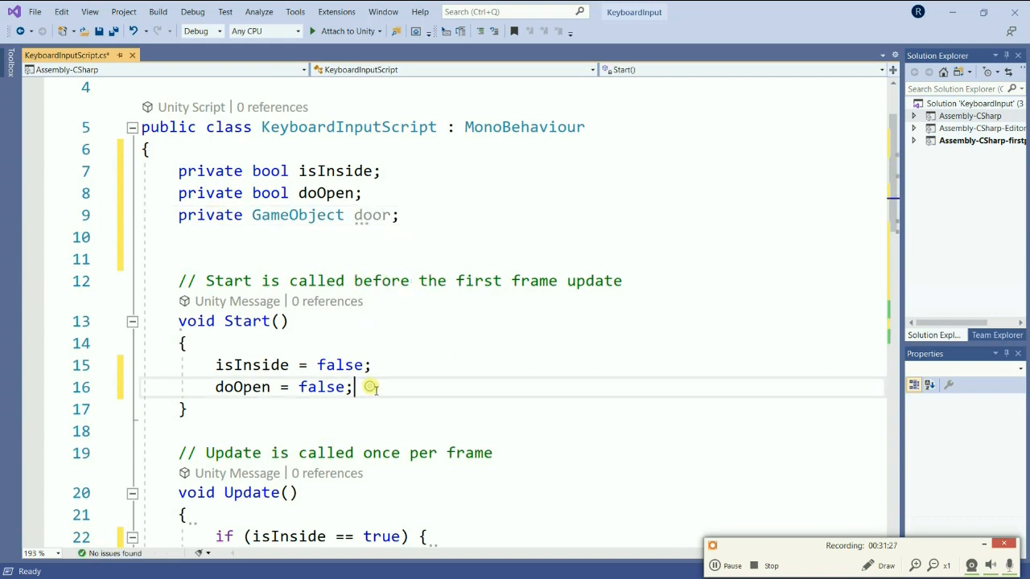
pyautogui.press('Return')
pyautogui.write('doo')
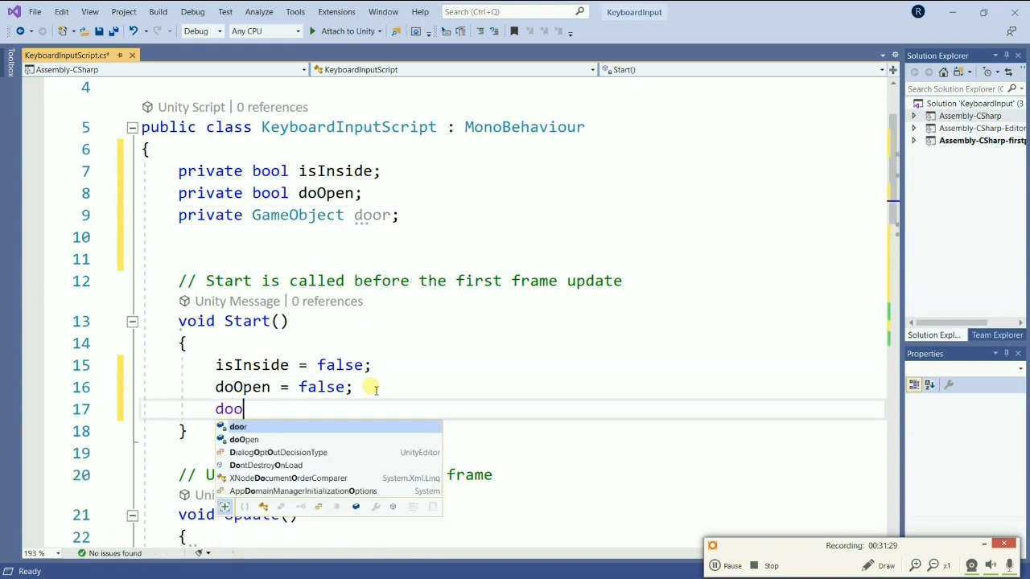
pyautogui.write('r = ')
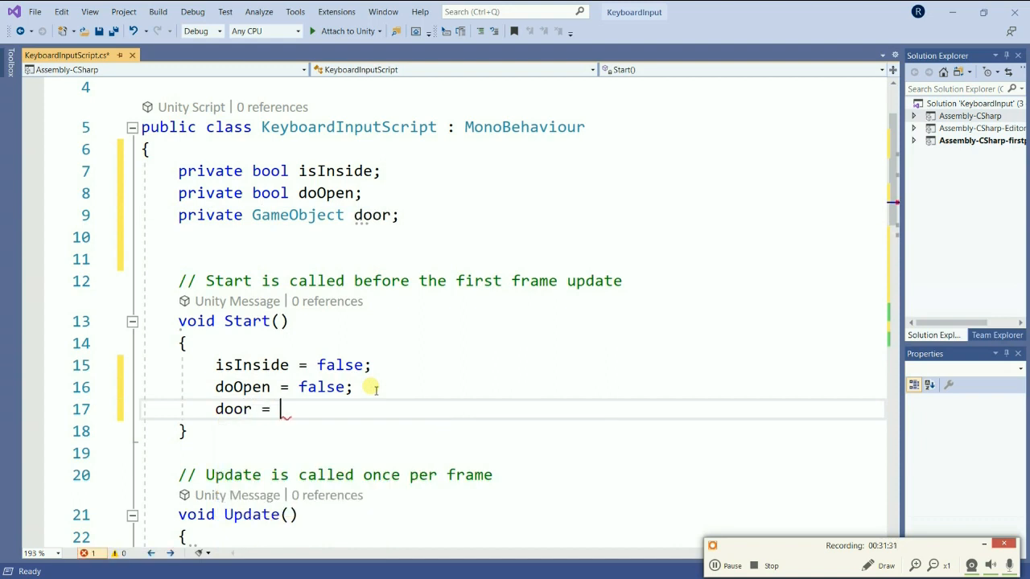
pyautogui.write('Ga')
pyautogui.press('Tab')
pyautogui.write('.Find')
pyautogui.write('("')
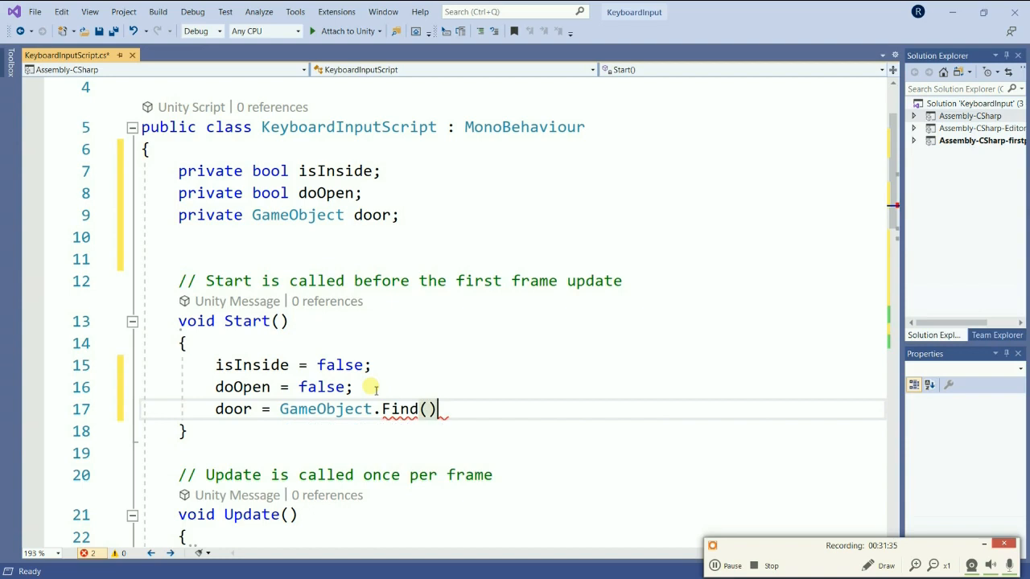
pyautogui.write('F')
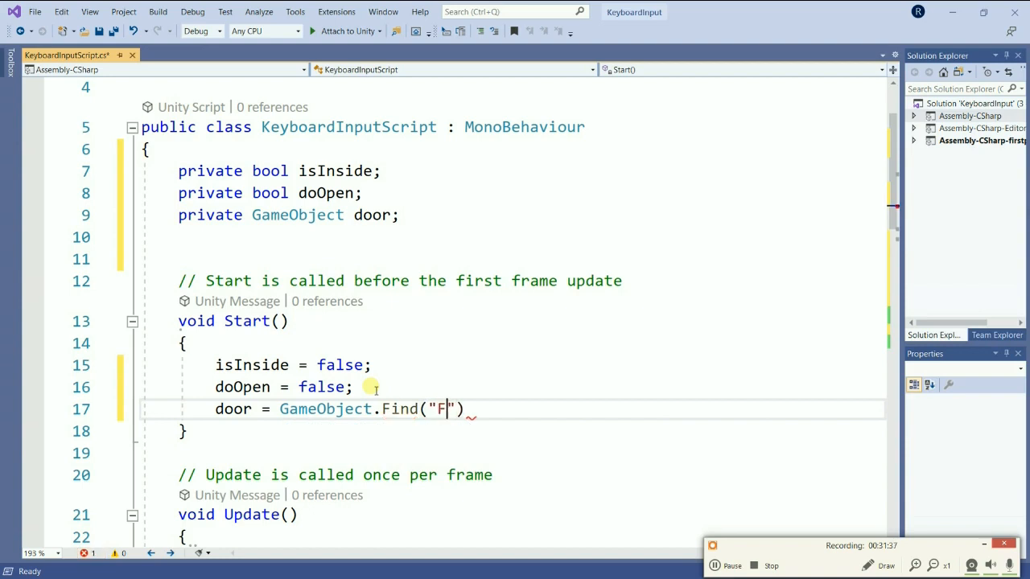
pyautogui.press('BackSpace')
pyautogui.write('Door");')
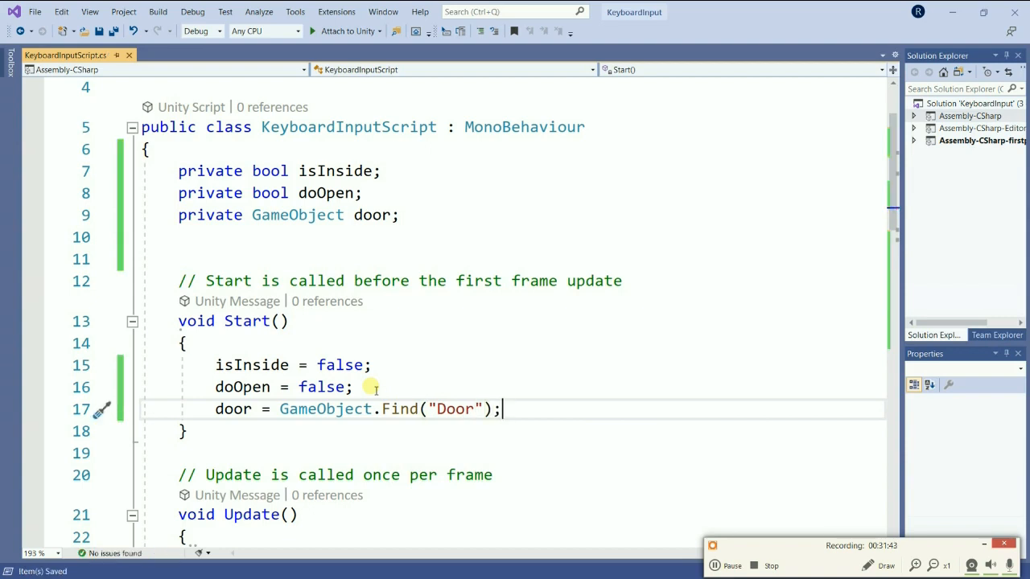
# Place the cursor at the end of the if (doOpen == true) line, switch to Unity and select the green Door in the scene.
pyautogui.scroll(-5, 329, 384)
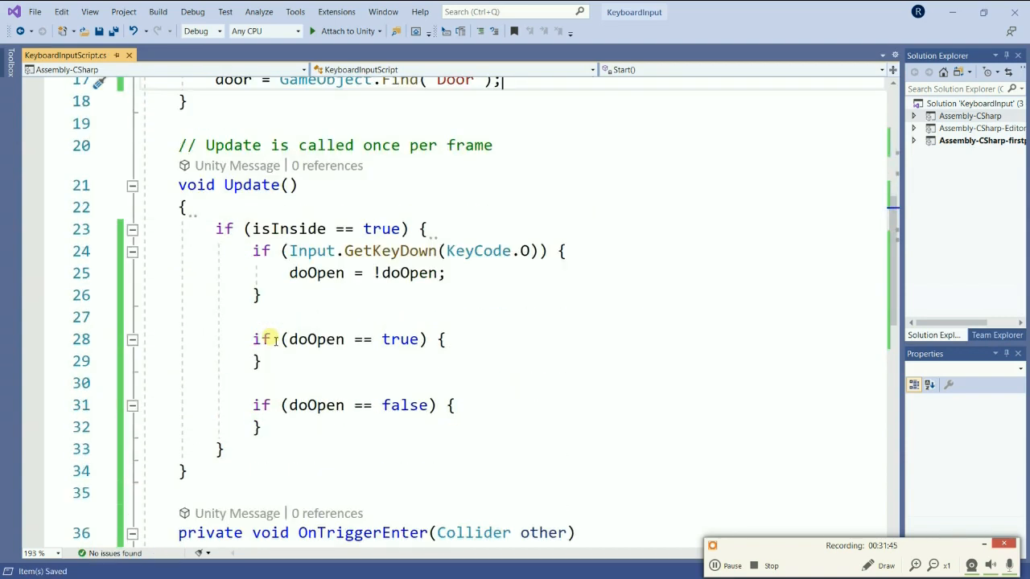
pyautogui.scroll(-3, 270, 338)
pyautogui.click(481, 145)
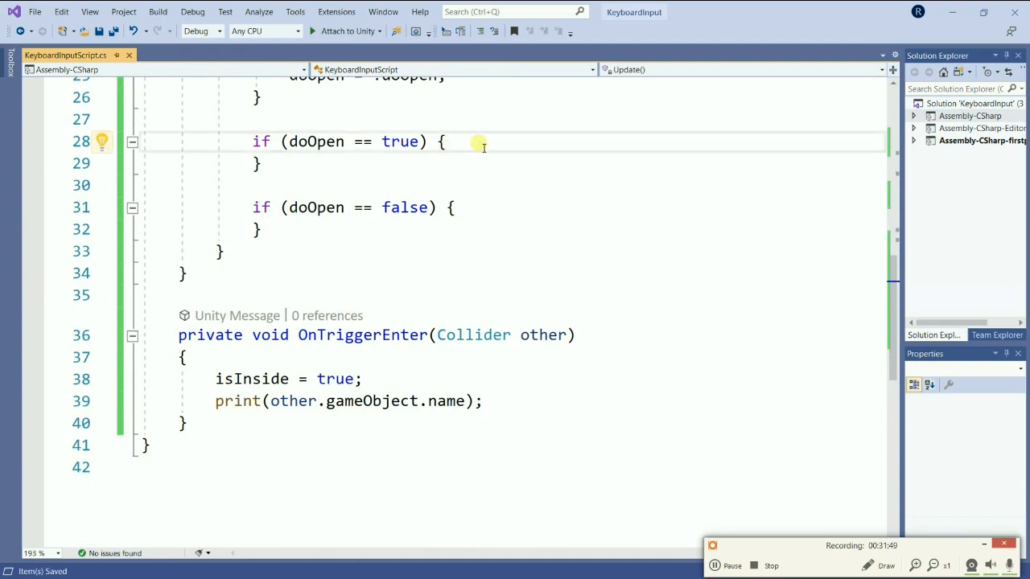
pyautogui.hotkey('alt', 'Tab')
pyautogui.hotkey('alt', 'Tab')
pyautogui.hotkey('alt', 'Tab')
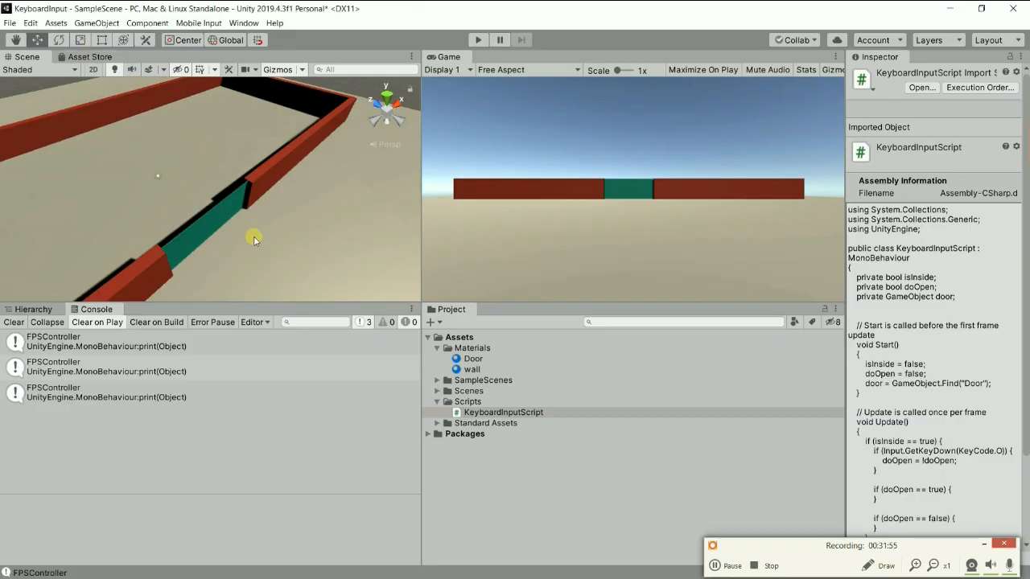
pyautogui.keyDown('alt'); pyautogui.moveTo(283, 244); pyautogui.dragTo(120, 185); pyautogui.keyUp('alt')
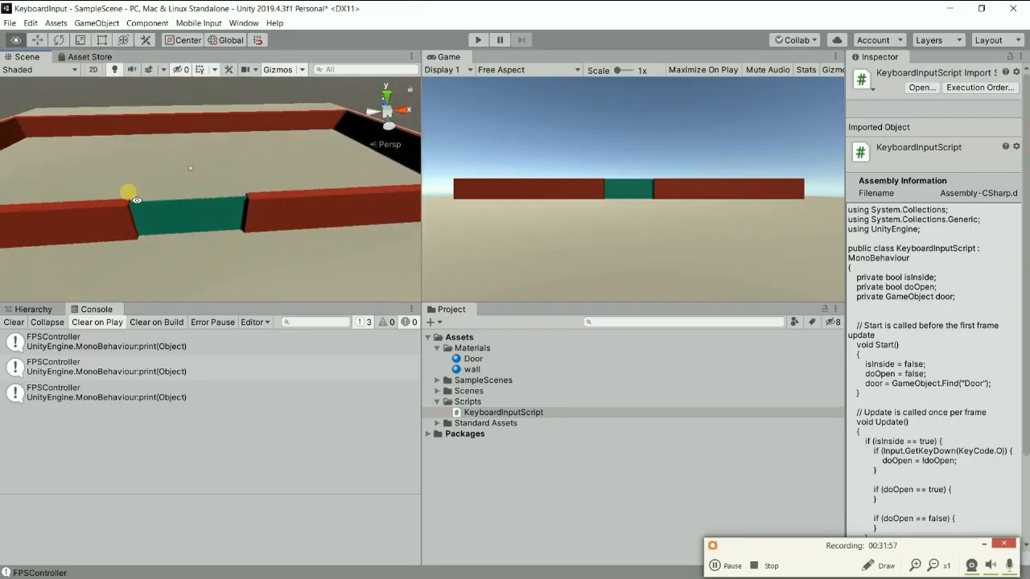
pyautogui.click(193, 214)
pyautogui.moveTo(243, 215); pyautogui.dragTo(243, 215)
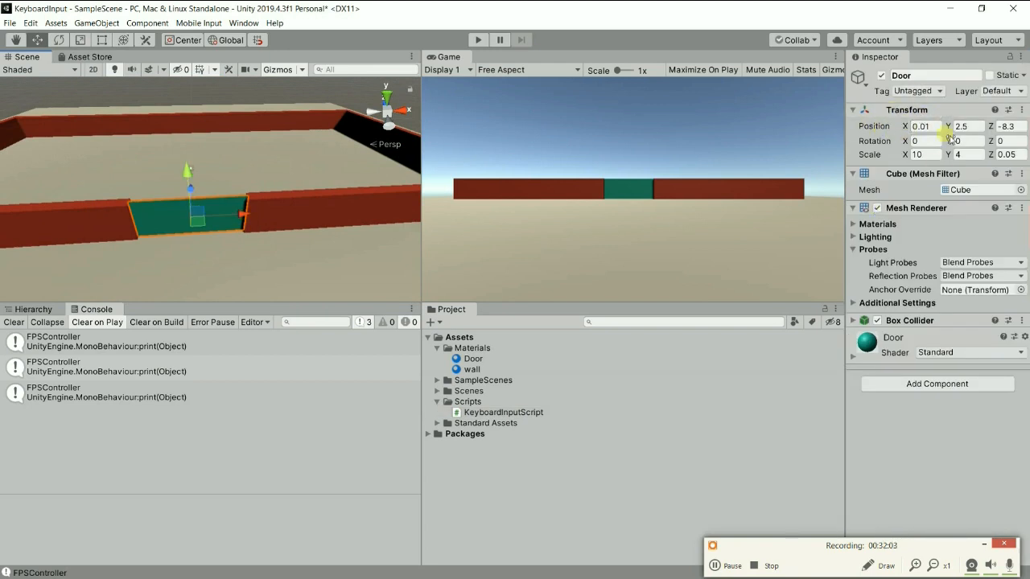
# Slide the Door along X to about 10.23, alongside the neighbouring wall, and back into the gap at about -0.25.
pyautogui.moveTo(240, 218); pyautogui.dragTo(352, 216)
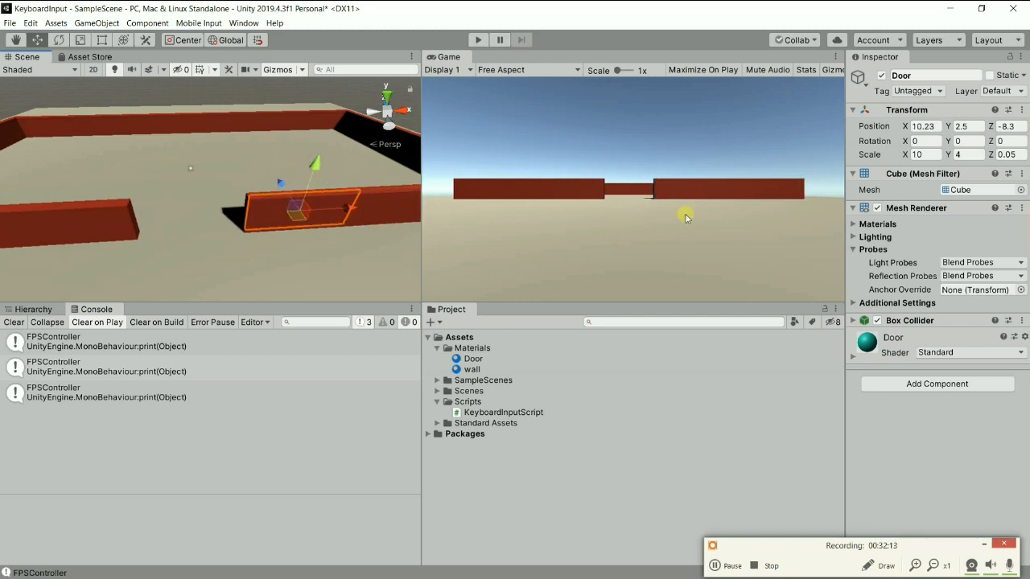
pyautogui.click(935, 127)
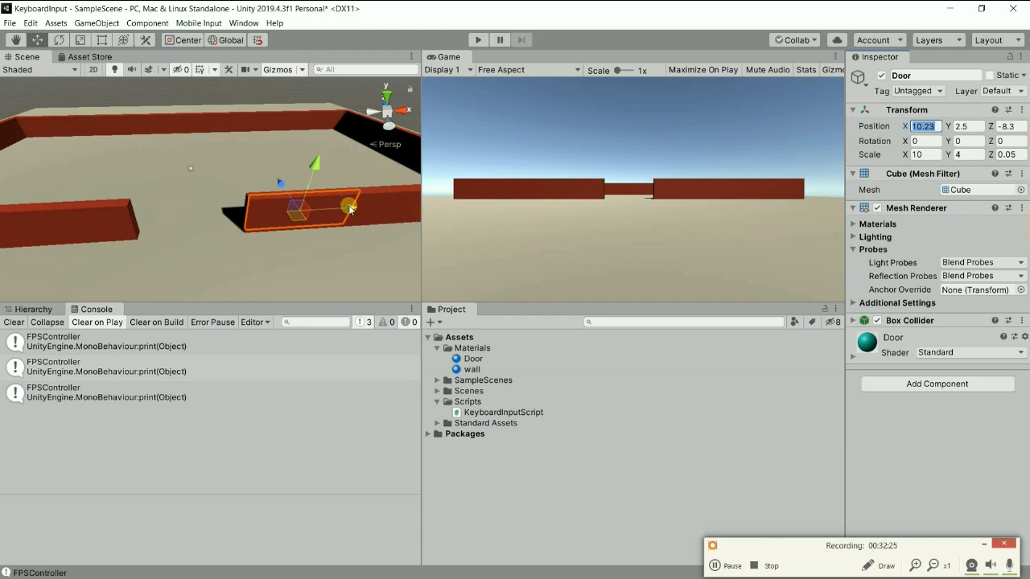
pyautogui.moveTo(349, 212); pyautogui.dragTo(241, 223)
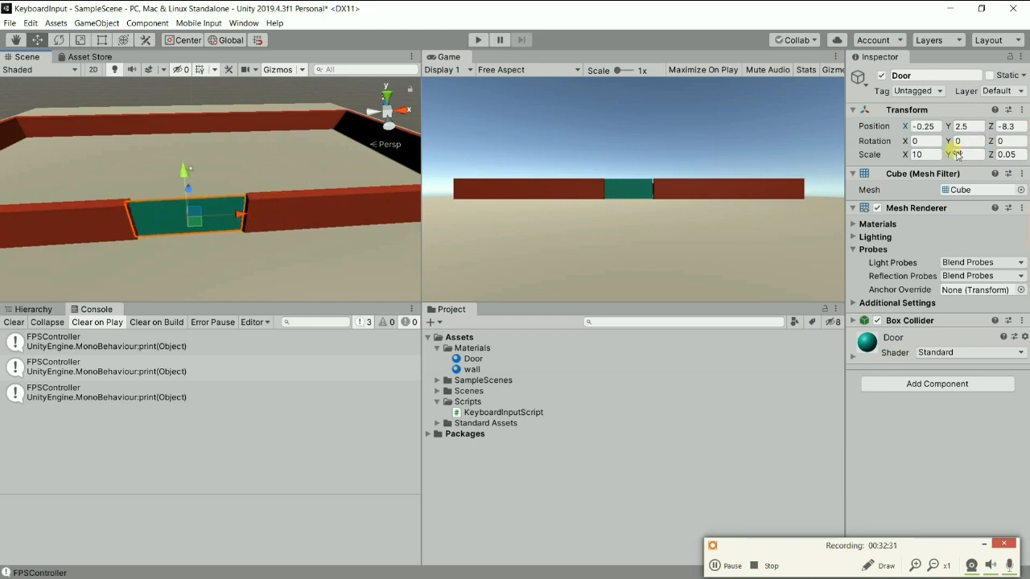
# Switch to Visual Studio and start a nested if condition inside the if (doOpen == true) block.
pyautogui.hotkey('alt', 'Tab')
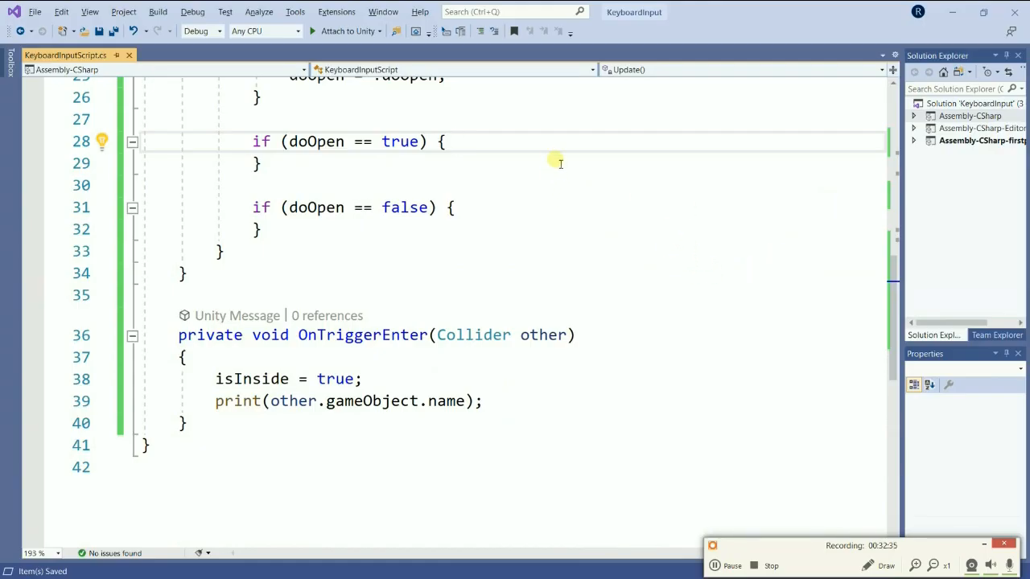
pyautogui.press('Return')
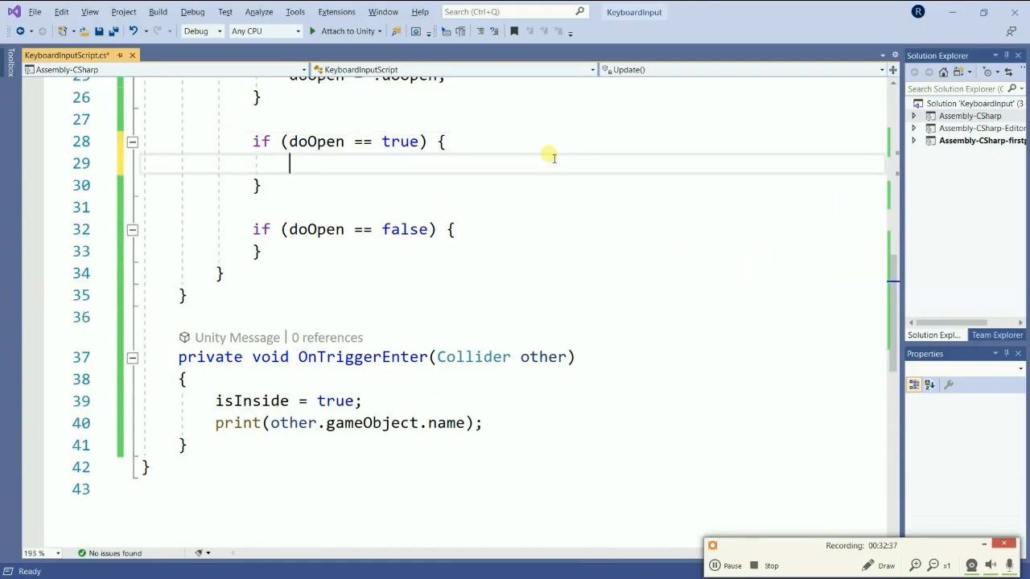
pyautogui.write('if (')
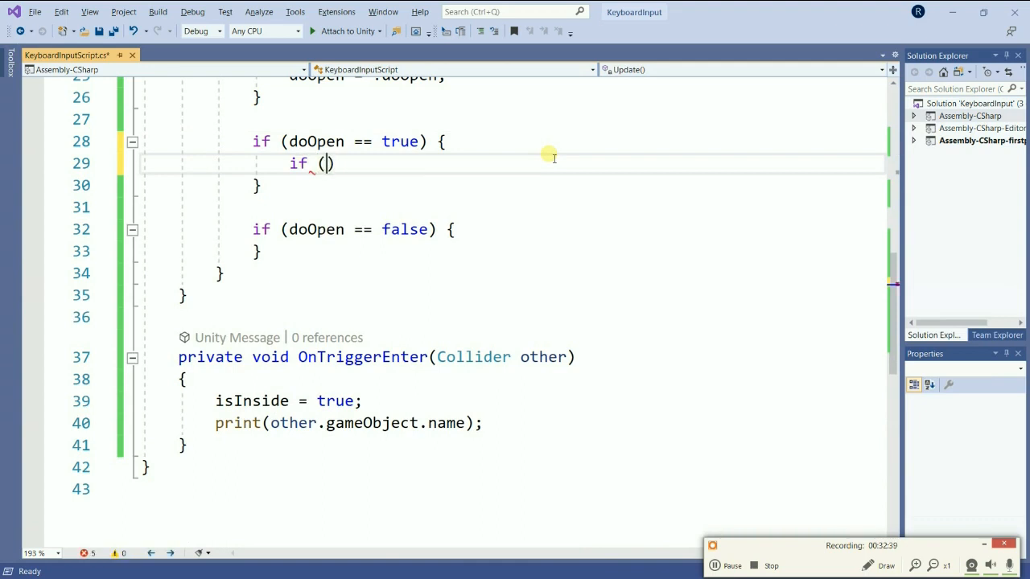
pyautogui.write('Ping.')
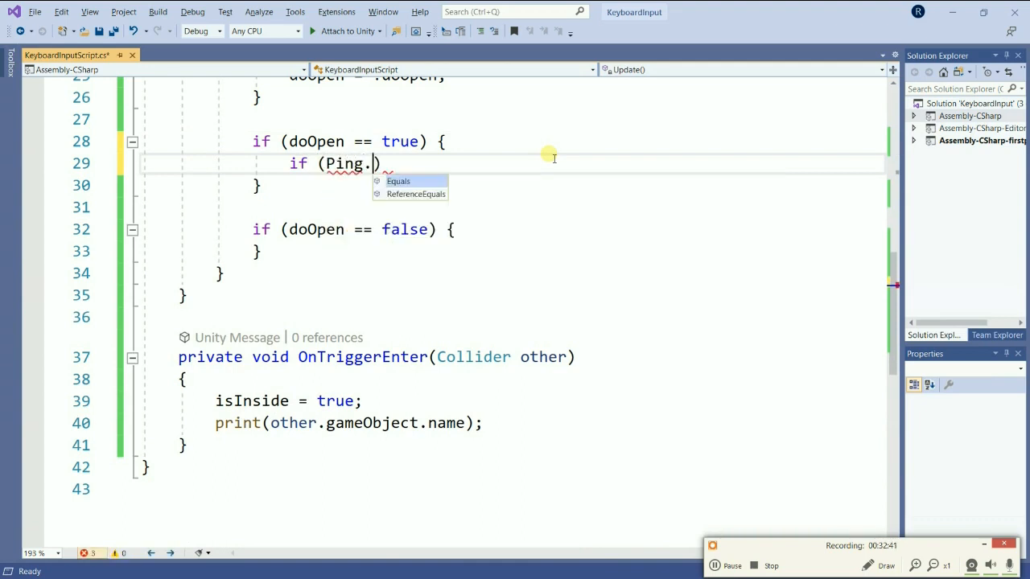
pyautogui.press('BackSpace')
pyautogui.press('BackSpace')
pyautogui.press('BackSpace')
pyautogui.press('BackSpace')
pyautogui.press('BackSpace')
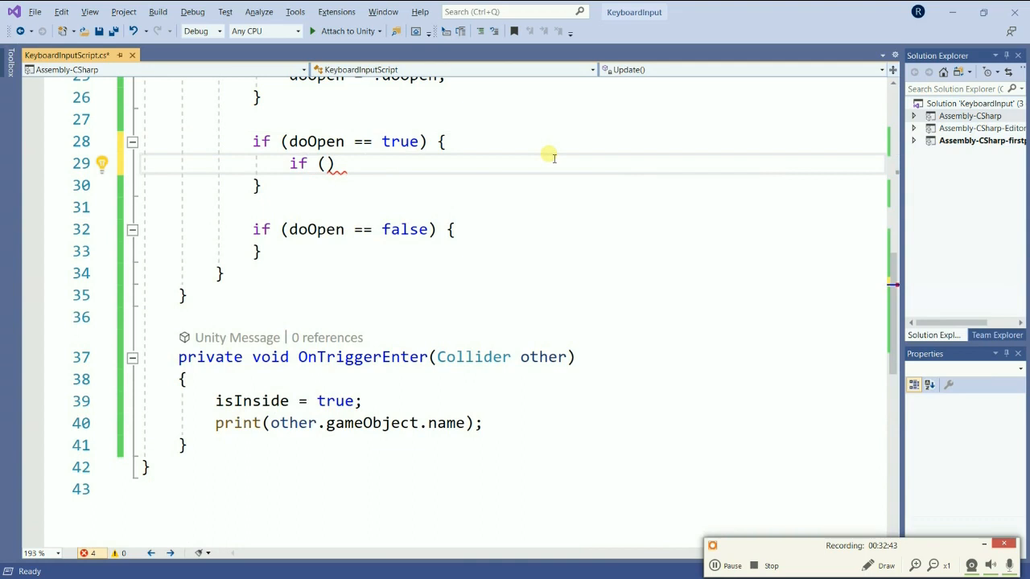
# Complete the nested condition as door.transform.position.x < 10.23f and give it an empty brace body.
pyautogui.write('door.')
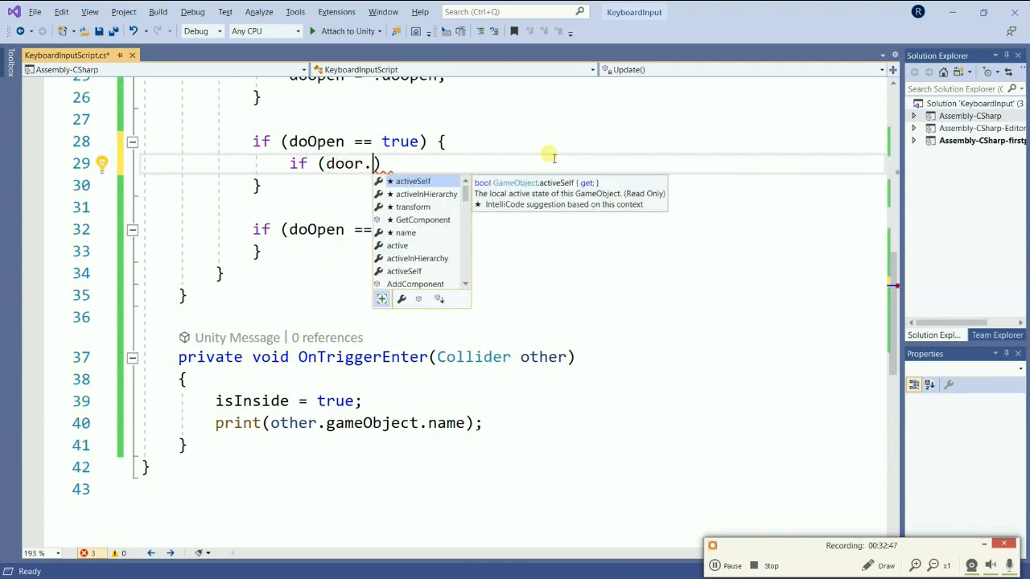
pyautogui.write('transform.')
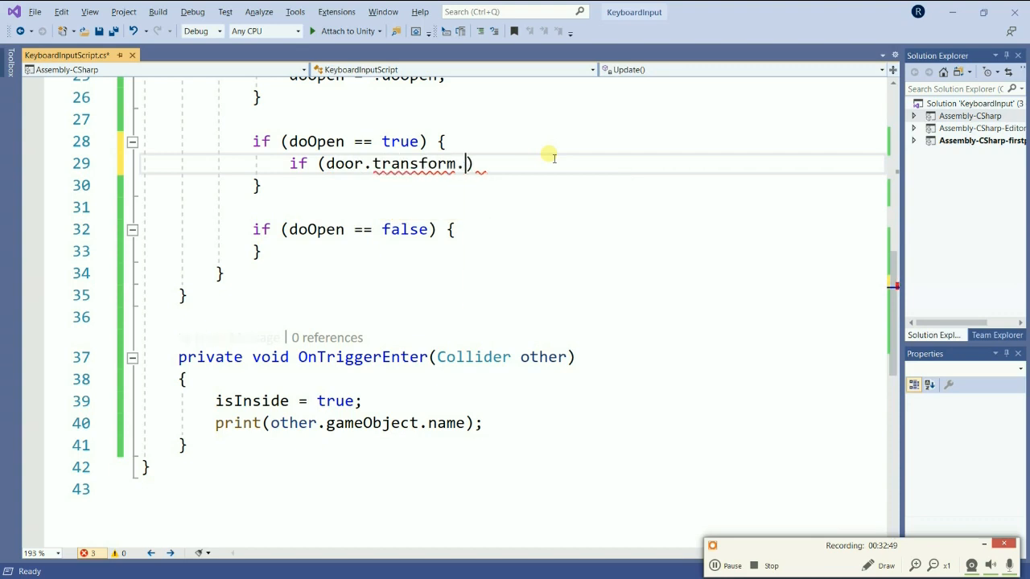
pyautogui.write('position.')
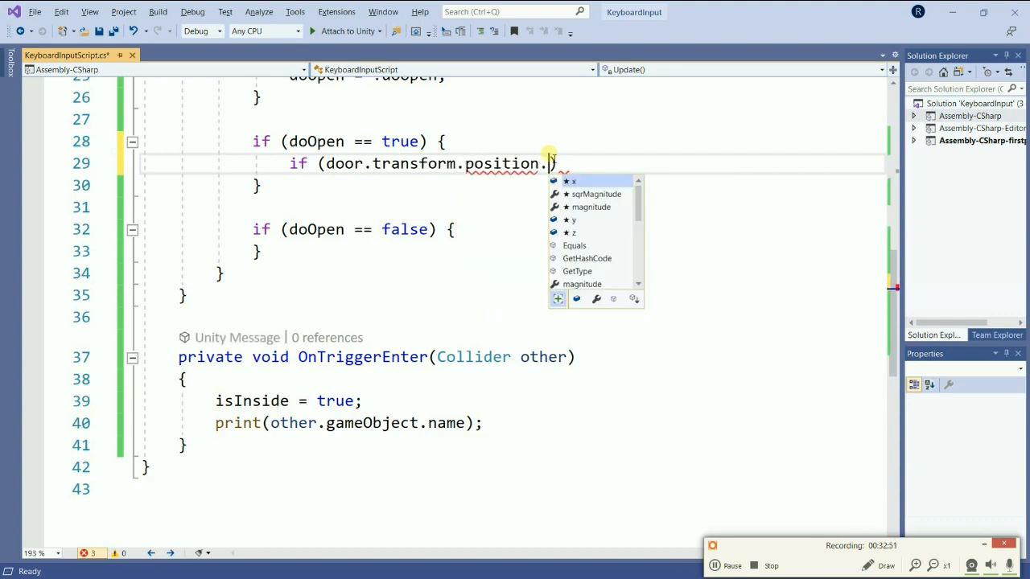
pyautogui.write('x < 10.23')
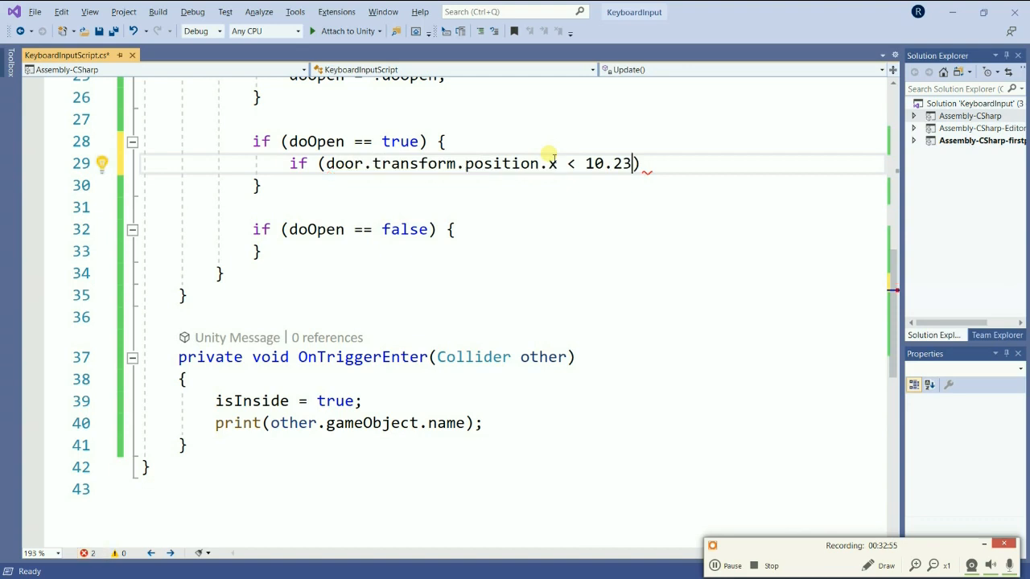
pyautogui.write('f')
pyautogui.press('End')
pyautogui.write('{')
pyautogui.press('Return')
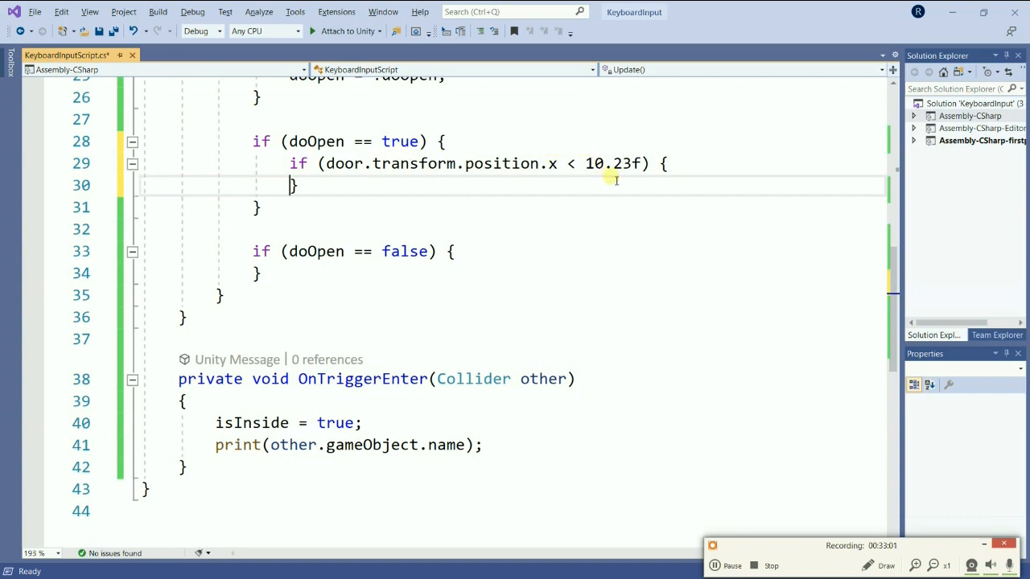
# Inside the nested if (door.transform.position.x < 10.23f) body, add a door.transform.Translate() call.
pyautogui.click(698, 163)
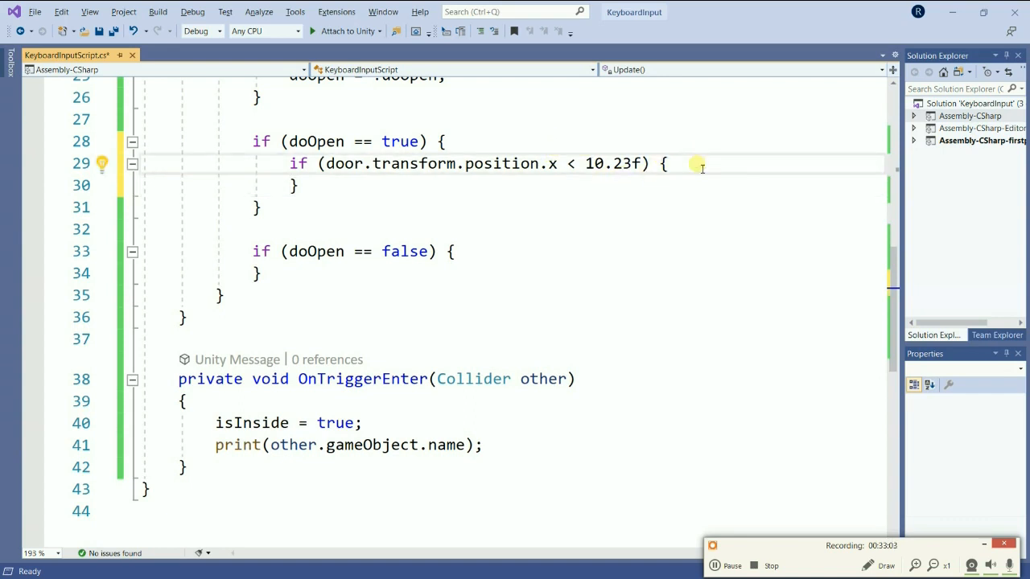
pyautogui.press('Return')
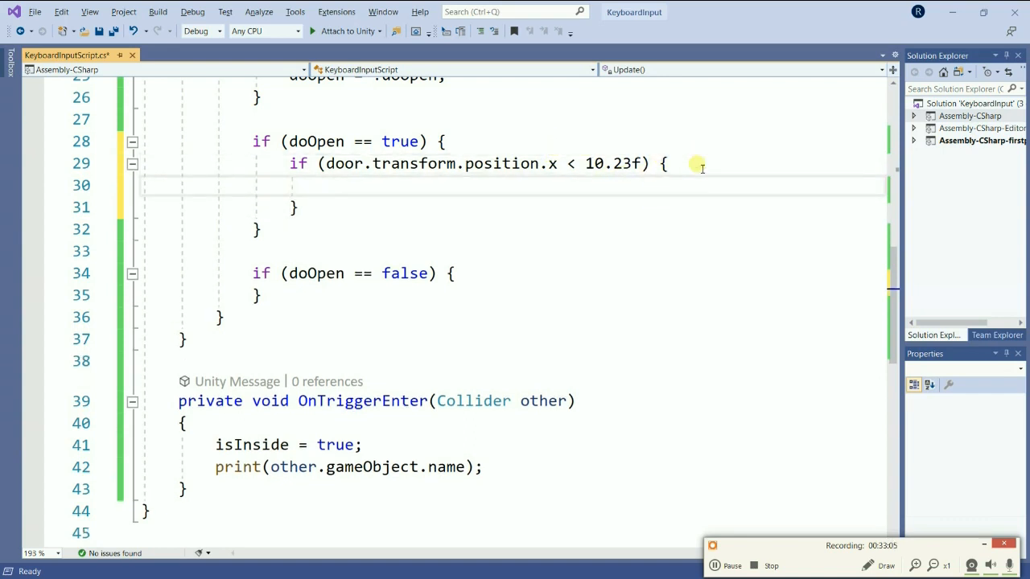
pyautogui.write('do')
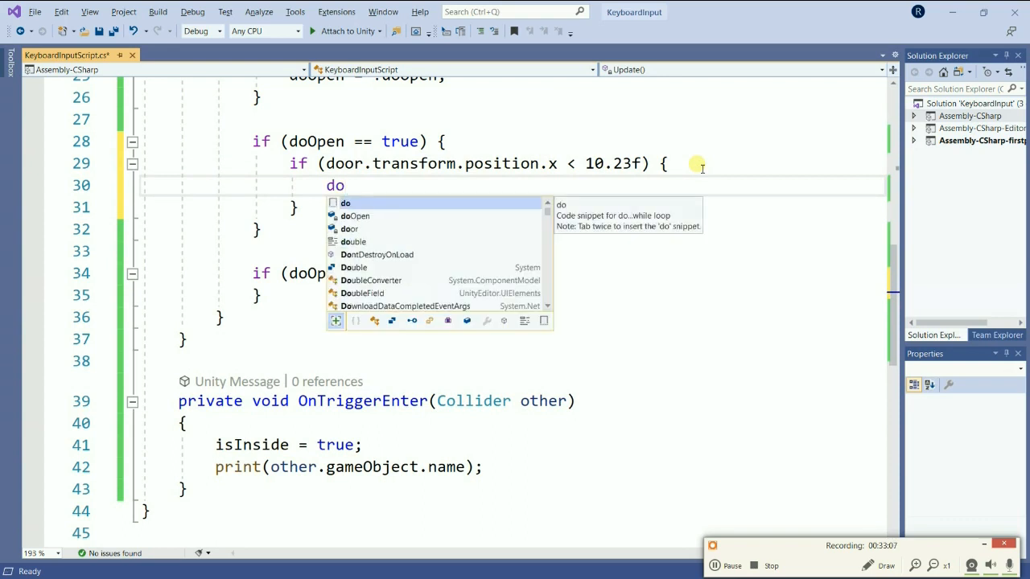
pyautogui.write('o')
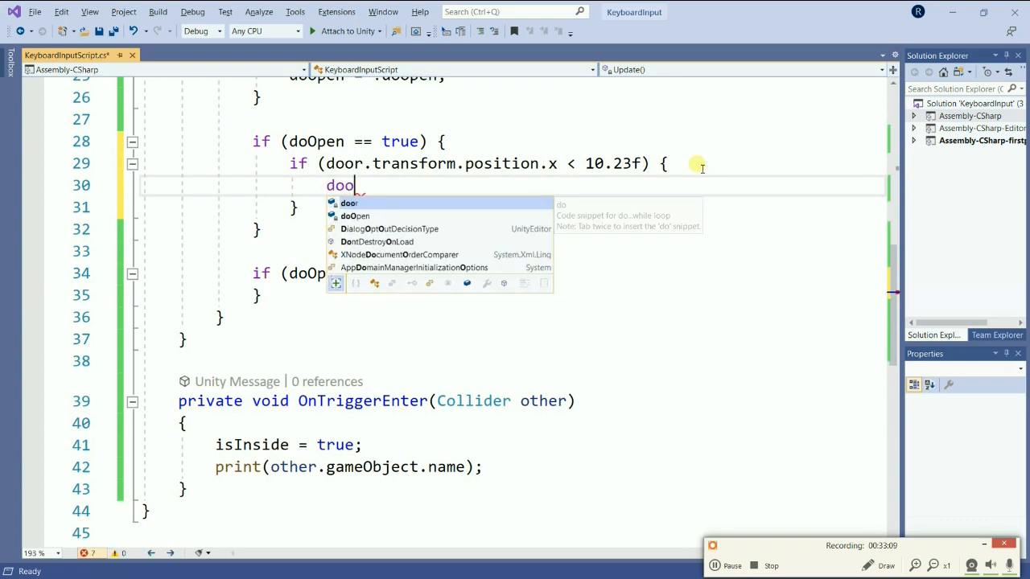
pyautogui.press('Tab')
pyautogui.write('.tra')
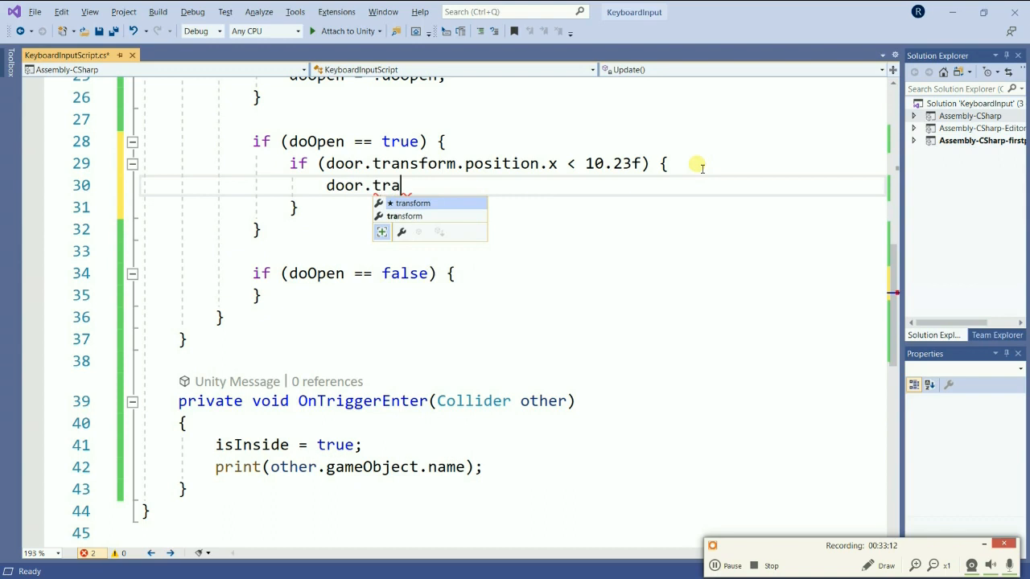
pyautogui.press('Tab')
pyautogui.write('.T')
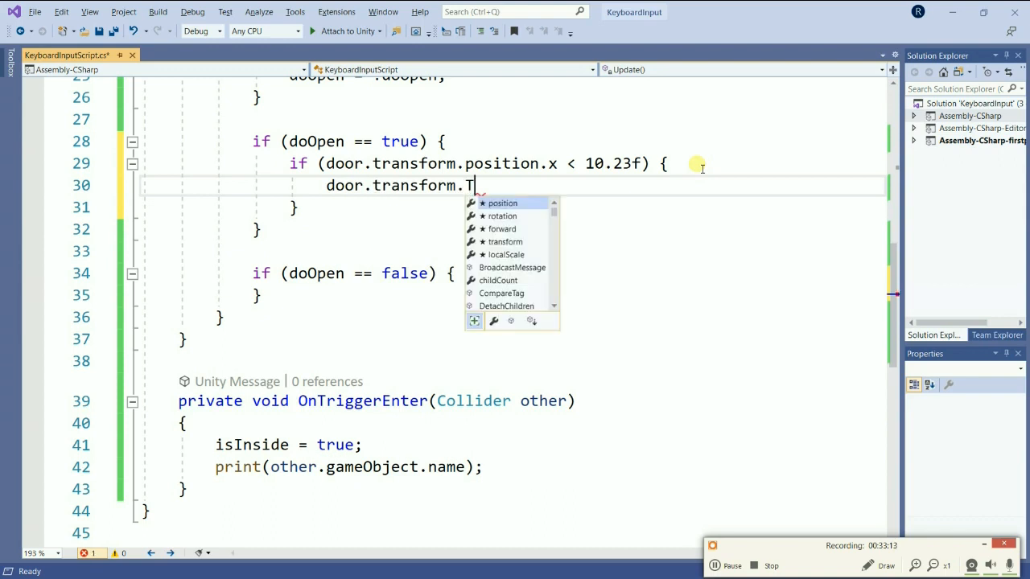
pyautogui.write('rans')
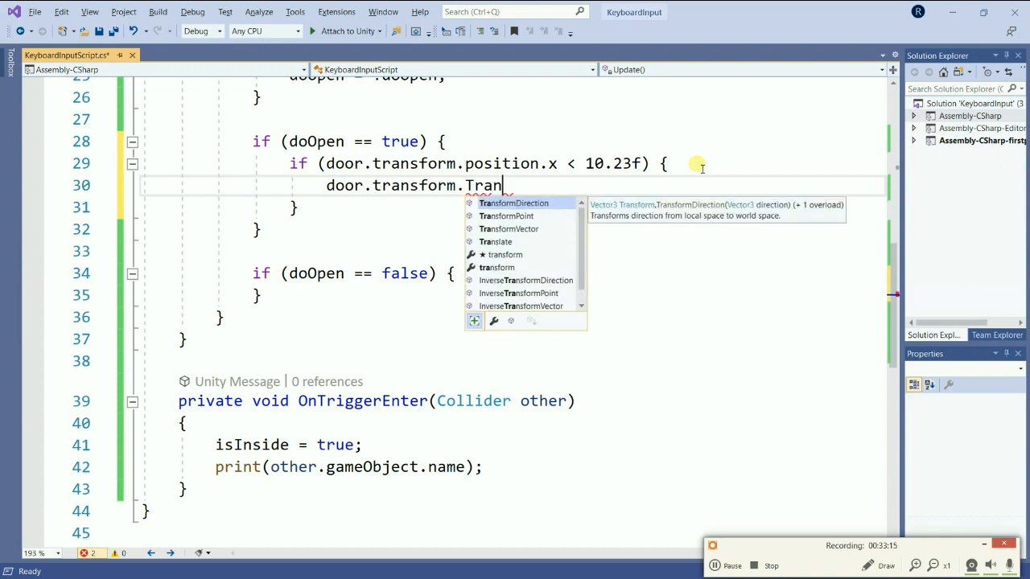
pyautogui.press('Down')
pyautogui.press('Down')
pyautogui.press('Down')
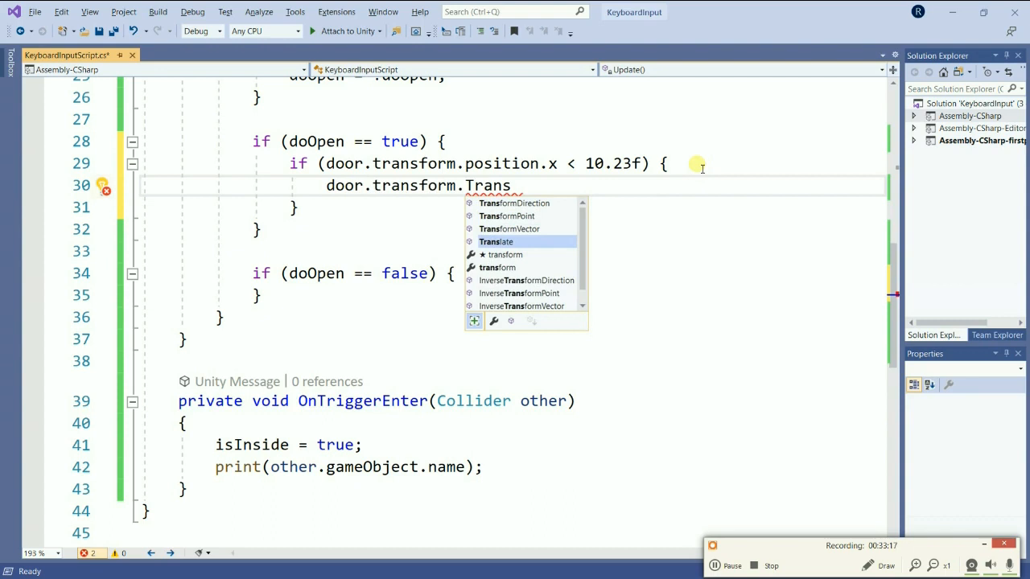
pyautogui.press('Tab')
pyautogui.write('()')
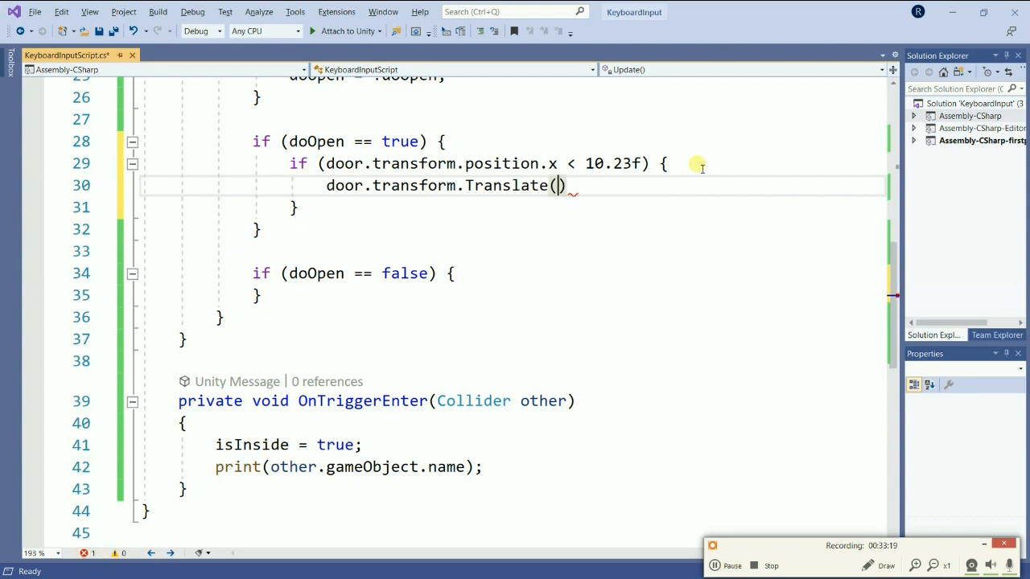
pyautogui.write('0.05')
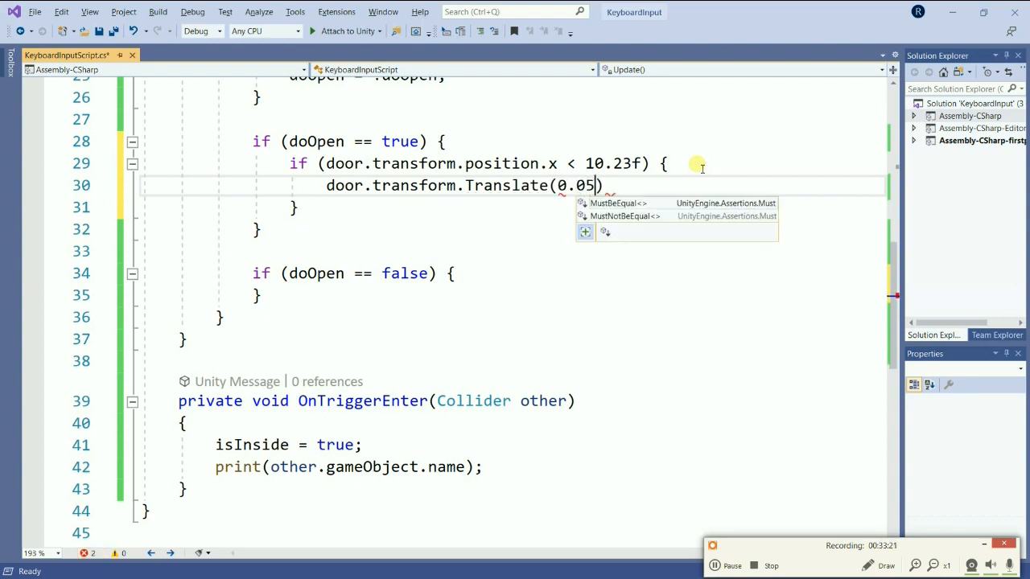
pyautogui.write('f,')
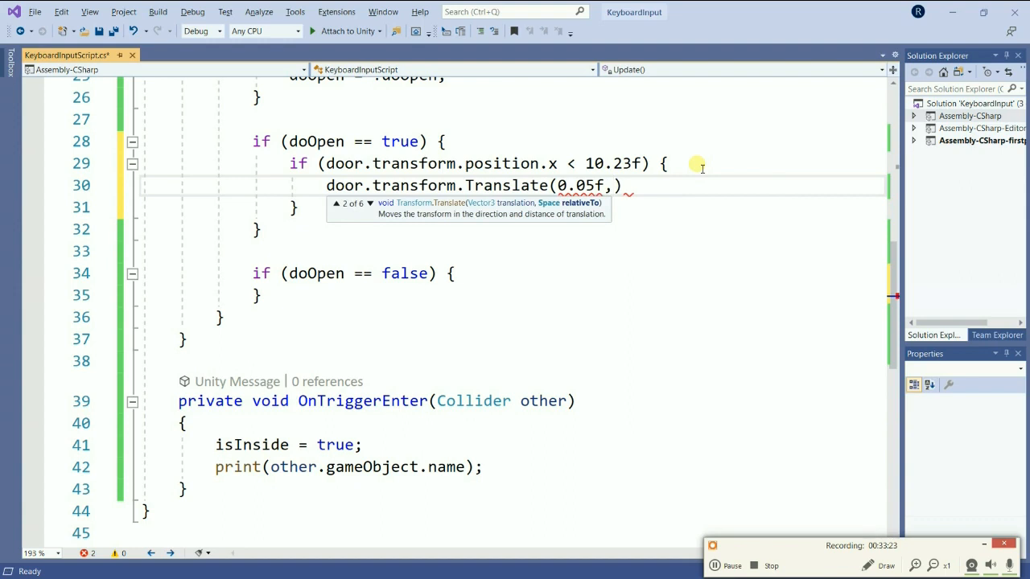
pyautogui.write(' 0, 0')
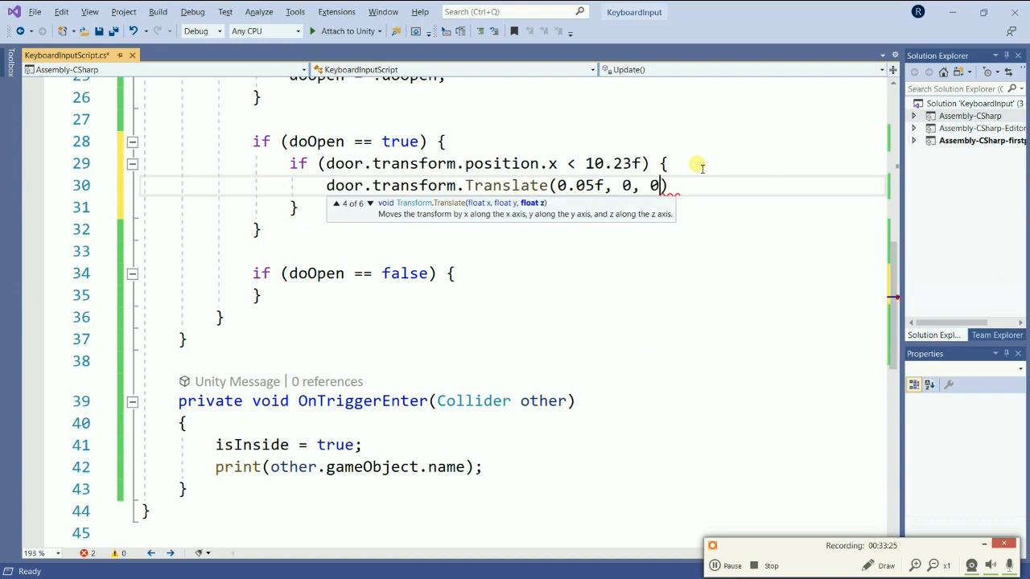
pyautogui.write(');')
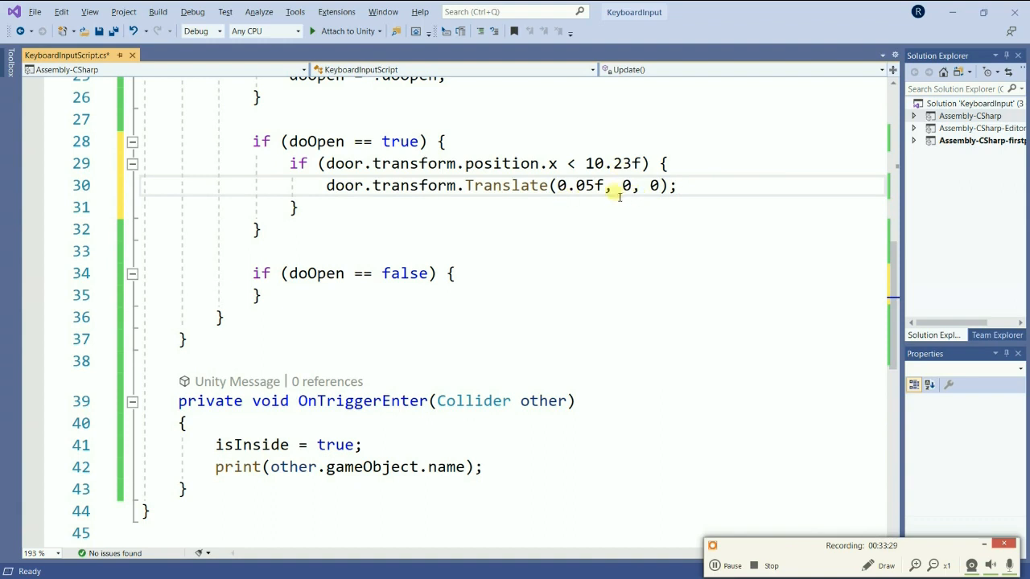
# Fill the Translate call with the arguments 0.05f, 0, 0 and end the statement with a semicolon.
pyautogui.moveTo(620, 190); pyautogui.dragTo(633, 190)
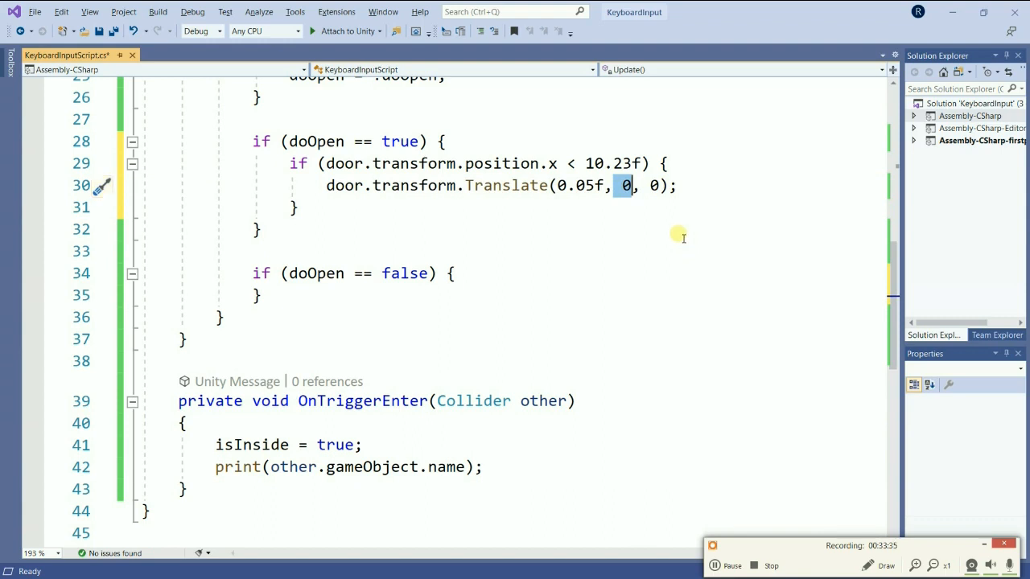
pyautogui.click(557, 186)
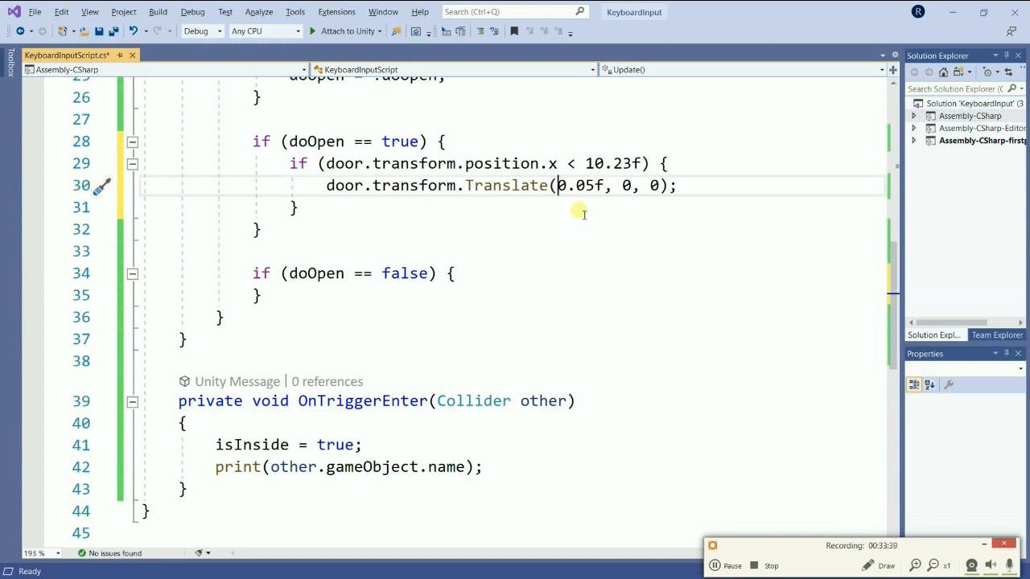
# Copy the whole nested position.x if block into the body of if (doOpen == false).
pyautogui.moveTo(291, 158); pyautogui.dragTo(298, 207)
pyautogui.click(292, 163)
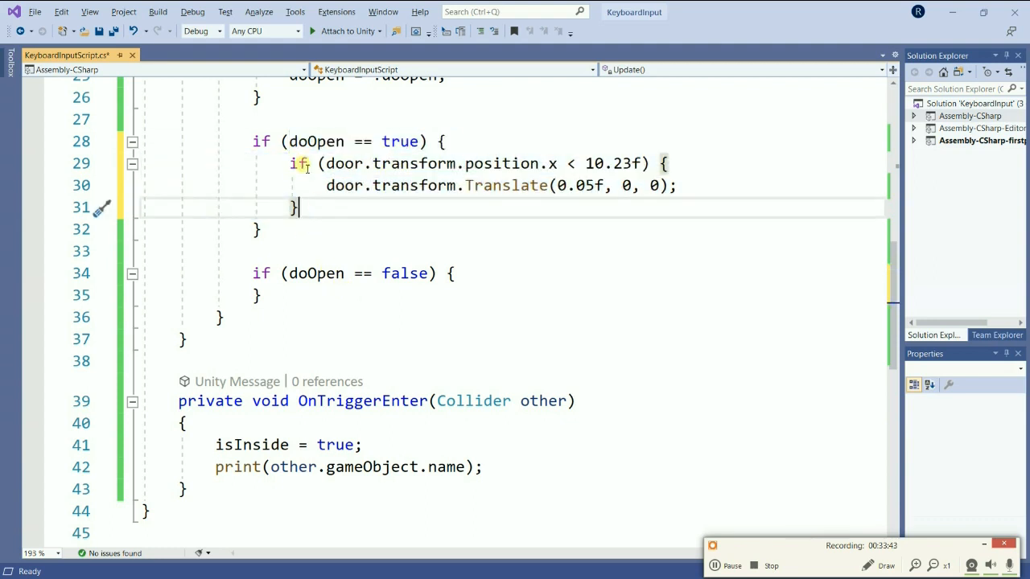
pyautogui.moveTo(291, 163); pyautogui.dragTo(299, 207)
pyautogui.hotkey('ctrl', 'c')
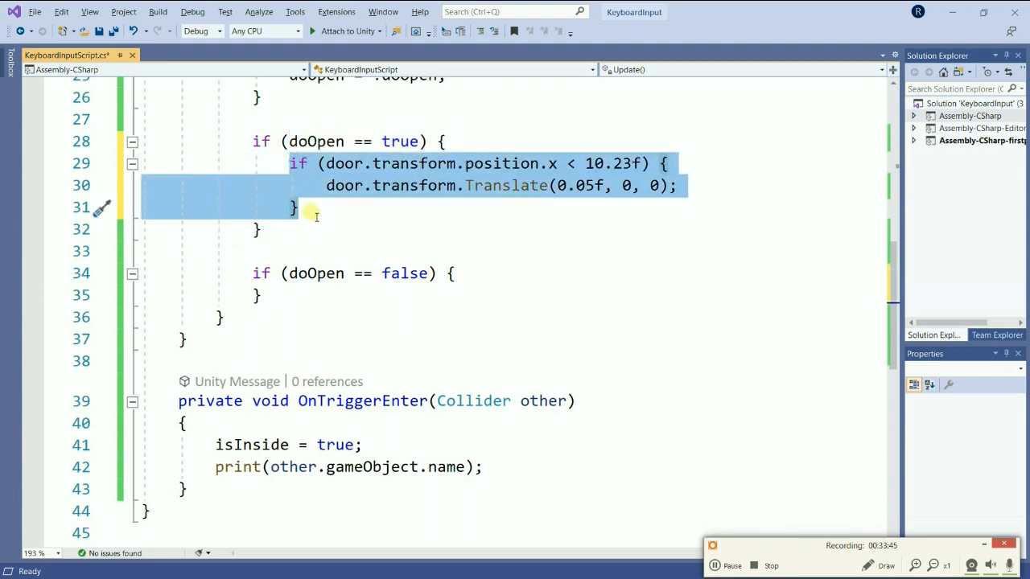
pyautogui.click(485, 277)
pyautogui.press('Return')
pyautogui.hotkey('ctrl', 'v')
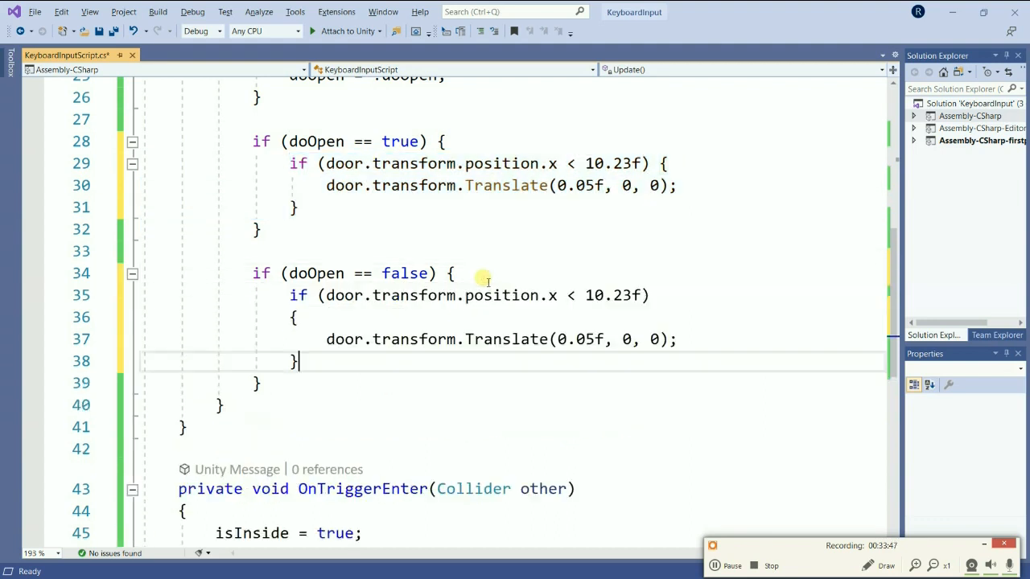
# In the copied condition under doOpen == false, change the comparison operator to >.
pyautogui.click(577, 298)
pyautogui.press('BackSpace')
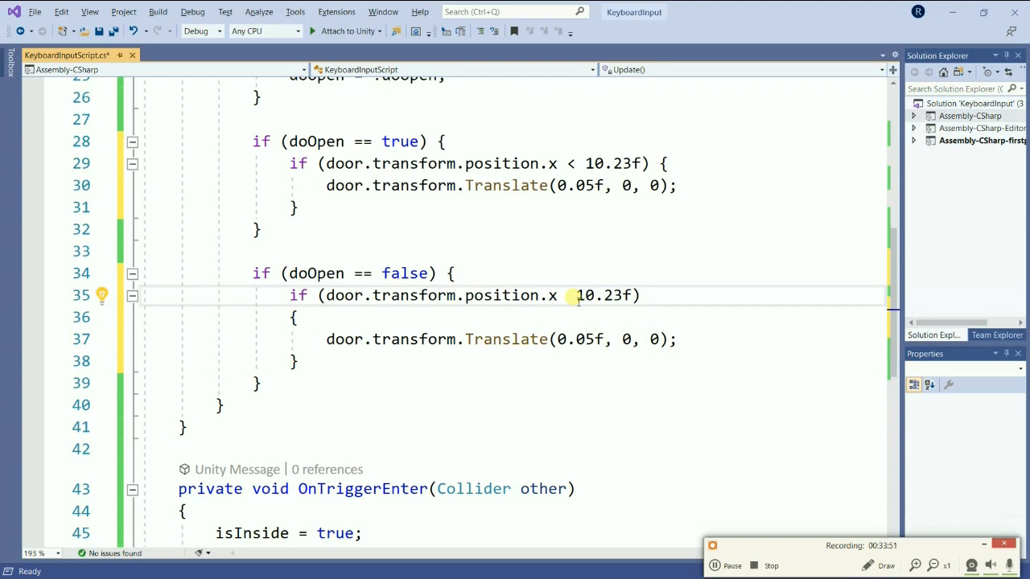
pyautogui.write('>')
# Check the Door's X position in Unity, then set the copied block's threshold to 0.25f and its Translate X argument to -0.05f.
pyautogui.hotkey('alt', 'Tab')
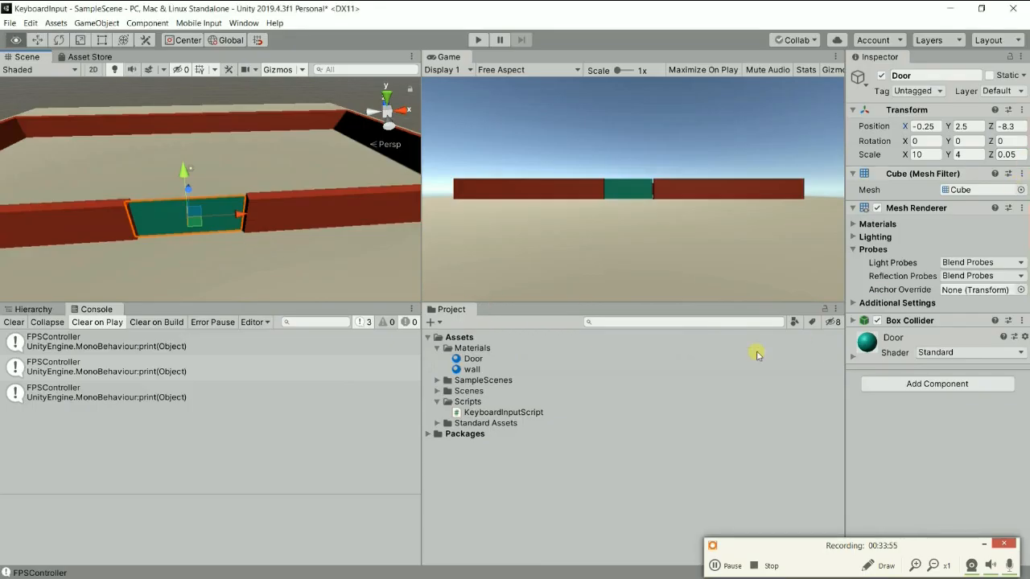
pyautogui.hotkey('alt', 'Tab')
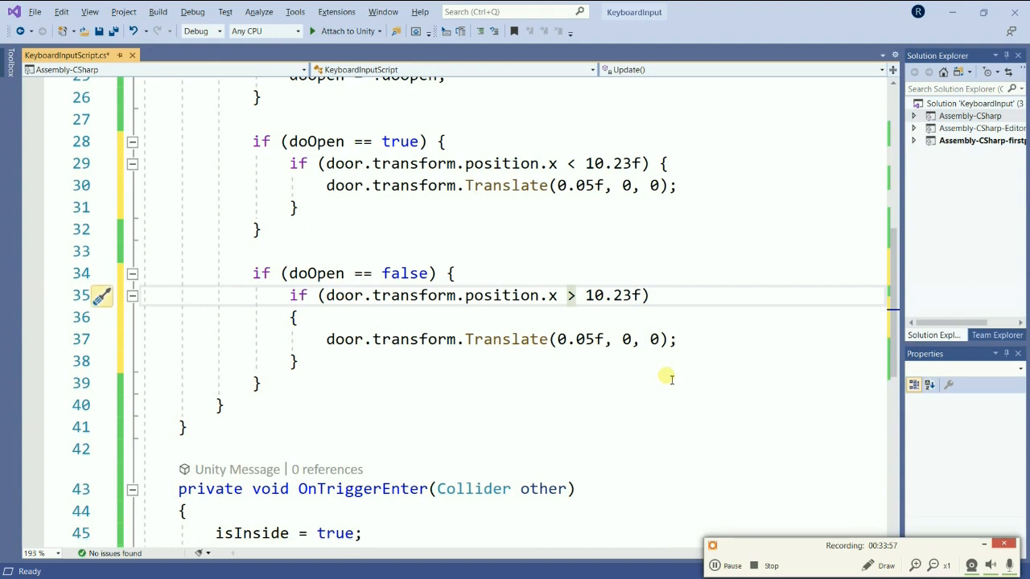
pyautogui.press('BackSpace')
pyautogui.write('00')
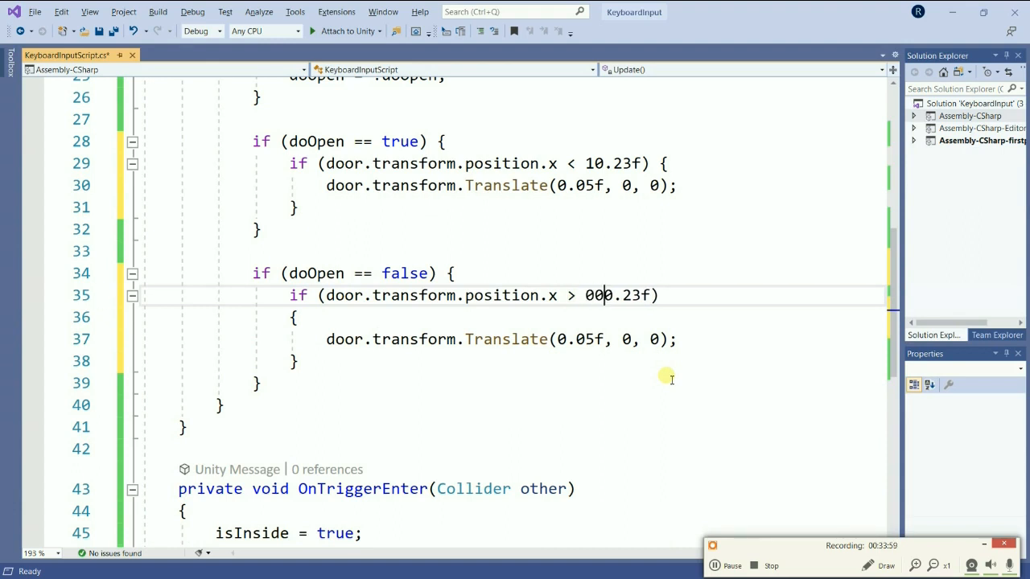
pyautogui.press('BackSpace')
pyautogui.press('BackSpace')
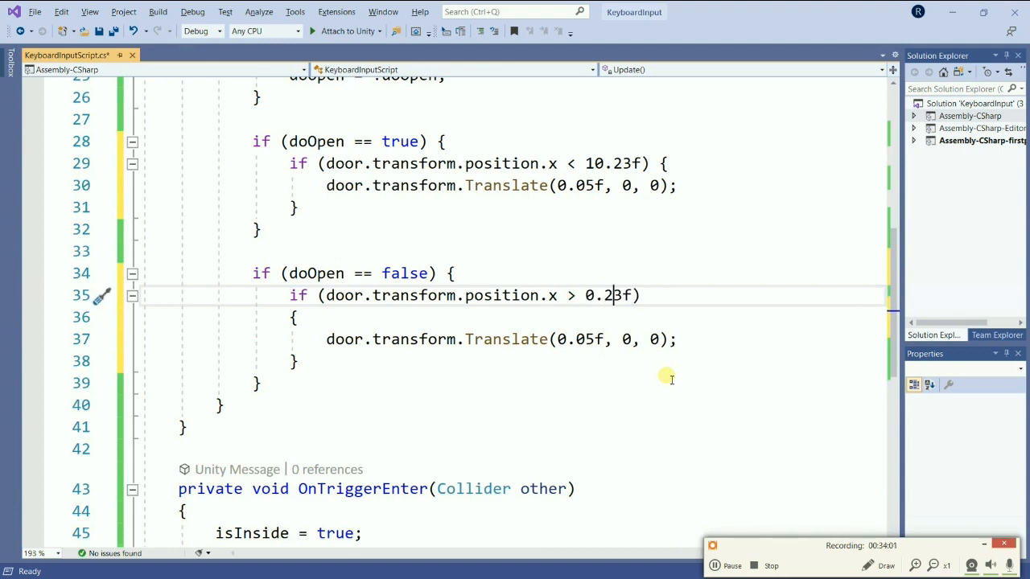
pyautogui.press('BackSpace')
pyautogui.write('5')
pyautogui.click(565, 339)
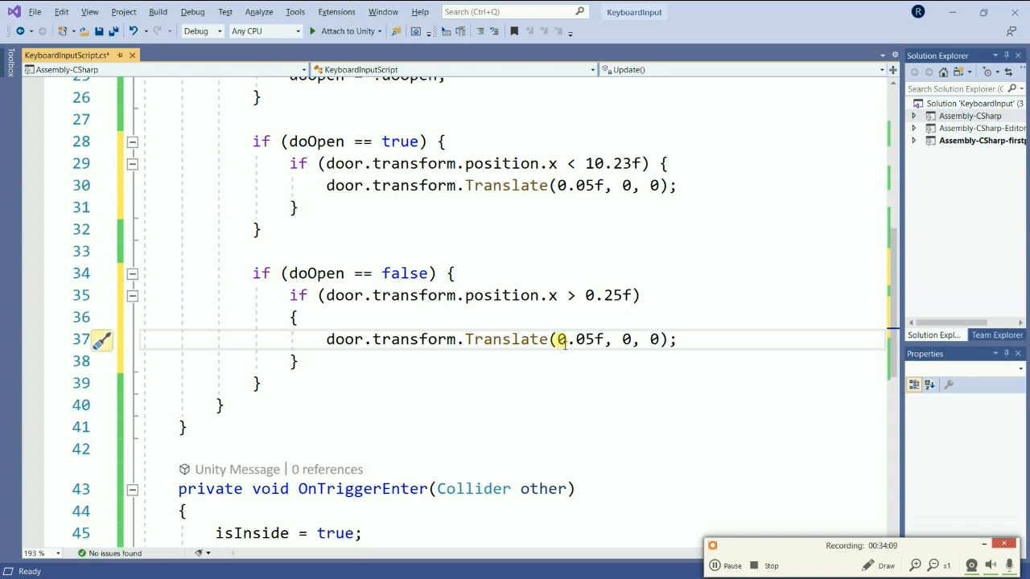
pyautogui.write('-')
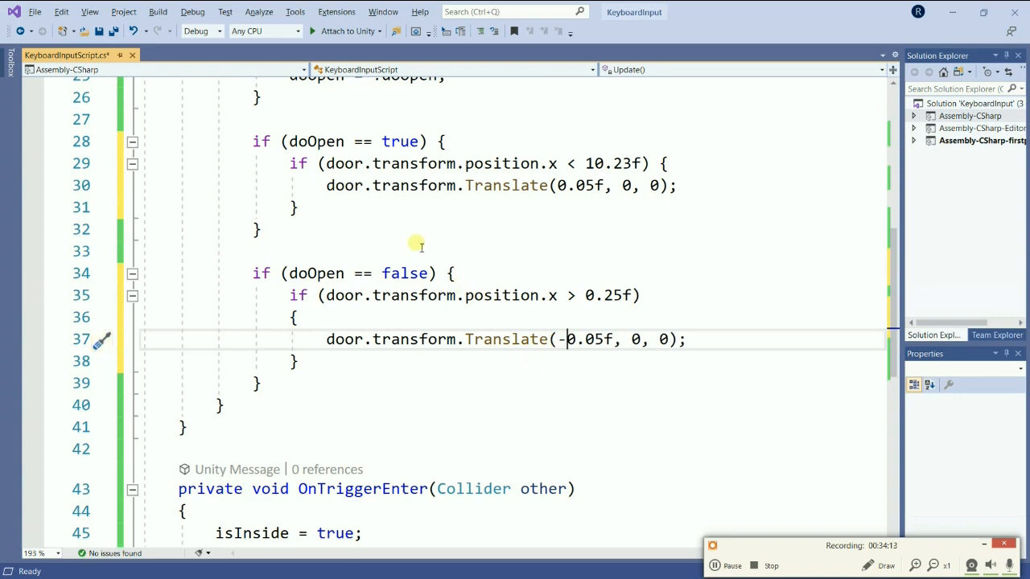
# Review the door open and close blocks in KeyboardInputScript.cs and save the script.
pyautogui.scroll(-6, 397, 251)
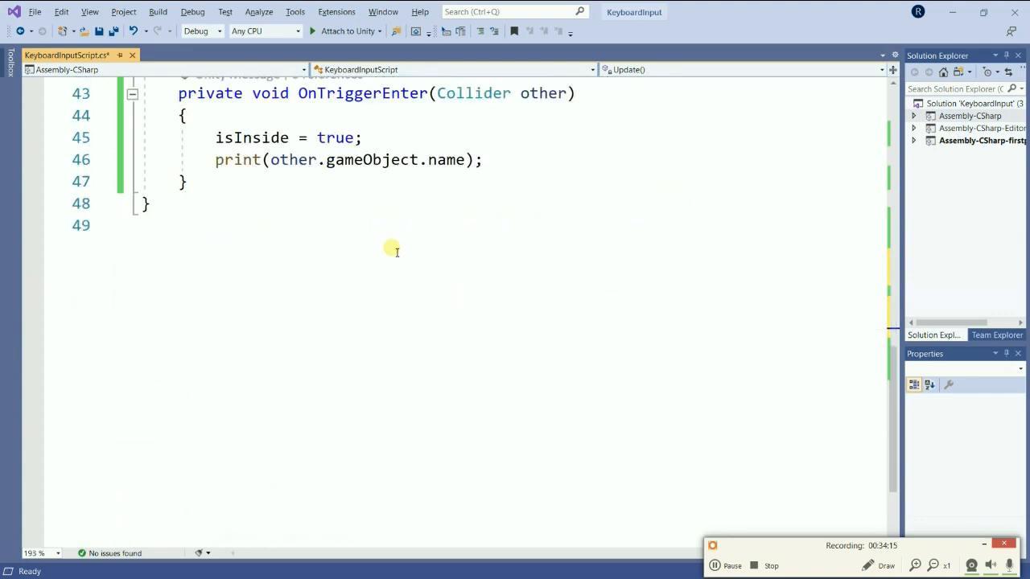
pyautogui.scroll(14, 395, 249)
pyautogui.scroll(-6, 397, 250)
pyautogui.scroll(-3, 397, 250)
pyautogui.scroll(1, 391, 246)
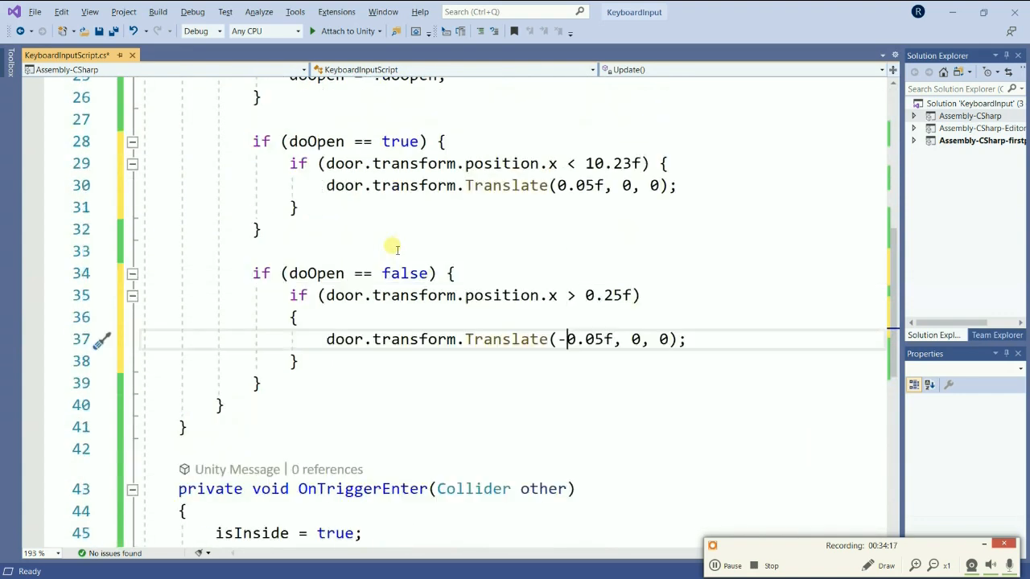
pyautogui.scroll(1, 519, 193)
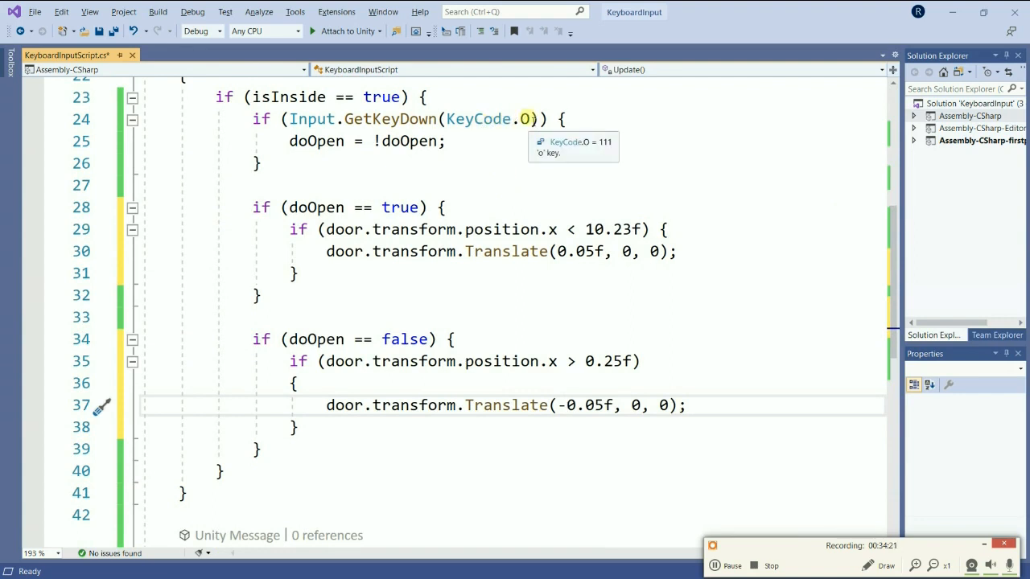
pyautogui.click(34, 16)
pyautogui.click(120, 188)
# Switch to Unity and run the scene in Play mode.
pyautogui.hotkey('alt', 'Tab')
pyautogui.hotkey('alt', 'Tab')
pyautogui.hotkey('alt', 'Tab')
pyautogui.hotkey('alt', 'Tab')
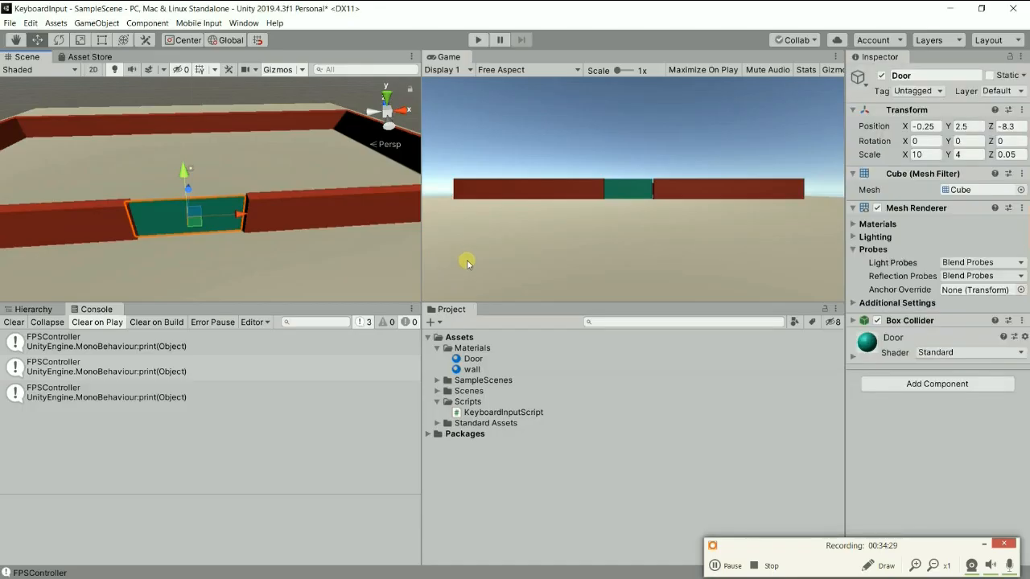
pyautogui.click(478, 39)
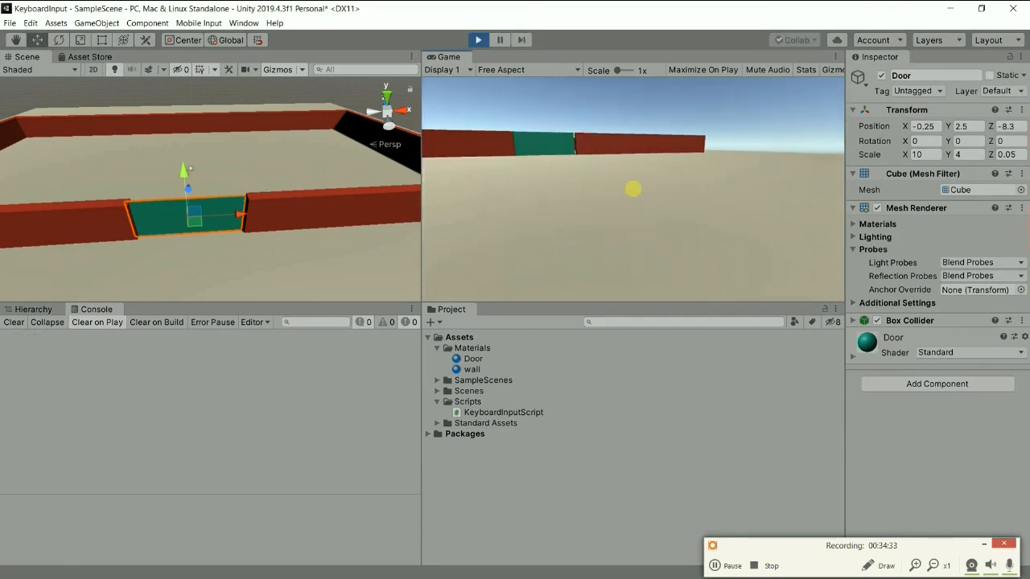
# Walk the first-person player up to the green door in the running game.
pyautogui.press('w')
pyautogui.press('s')
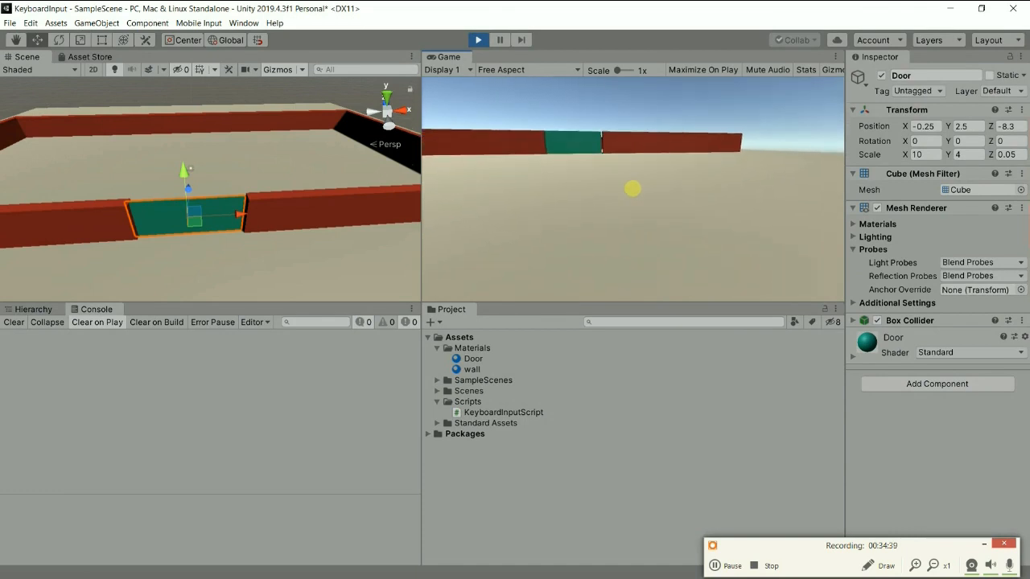
pyautogui.press('w')
pyautogui.press('w')
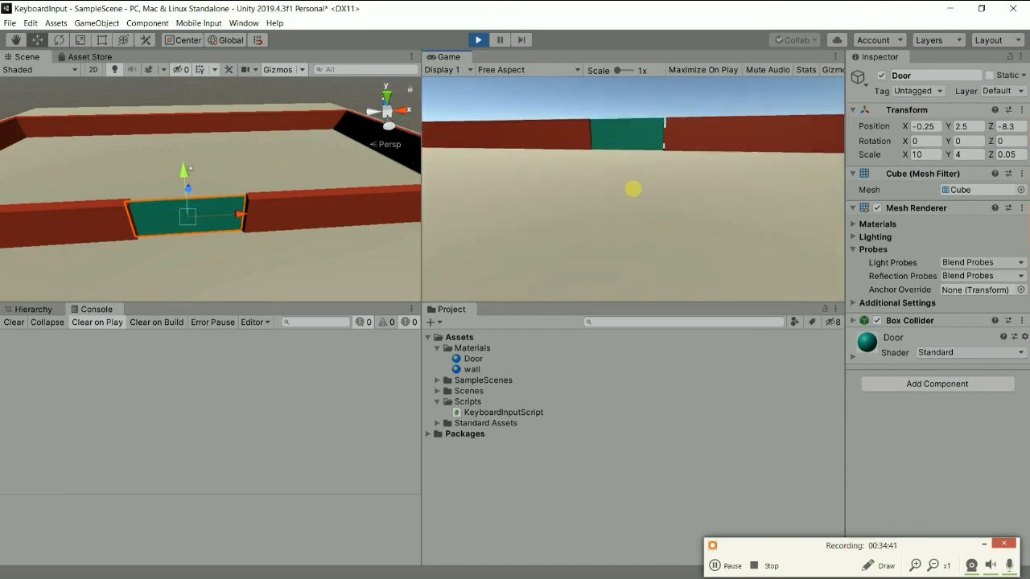
pyautogui.press('w')
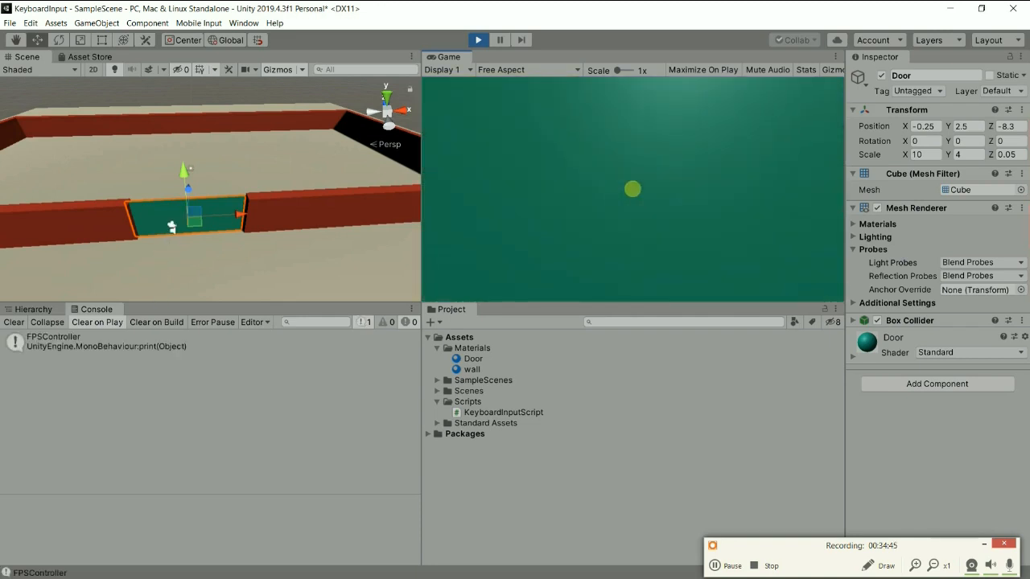
# Test the door from directly in front of it by sliding it open and closing it again.
pyautogui.press('super')
pyautogui.press('super')
pyautogui.press('o')
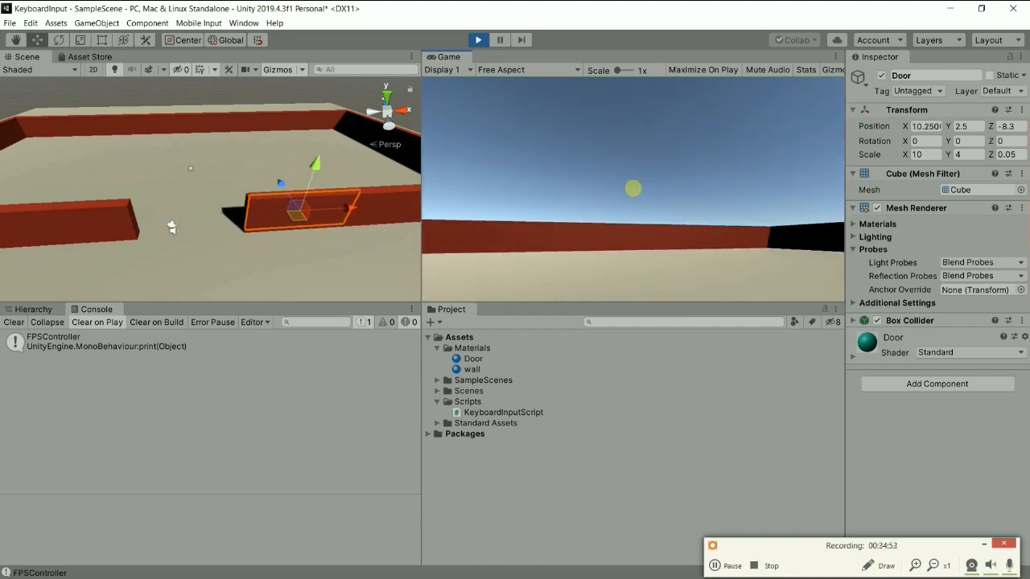
pyautogui.press('c')
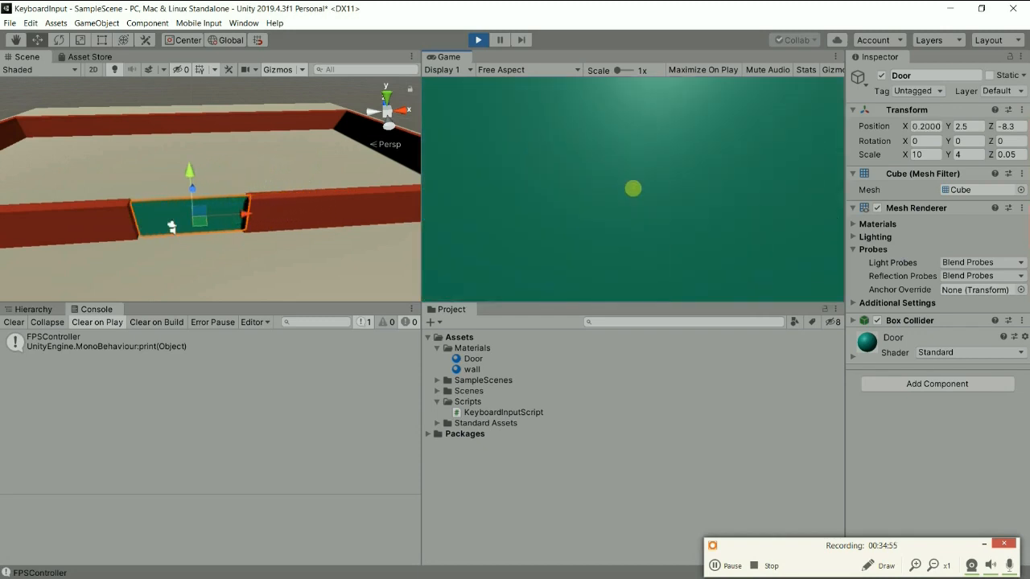
# Back the player away from the door, then open and close it twice more to test the toggle.
pyautogui.press('s')
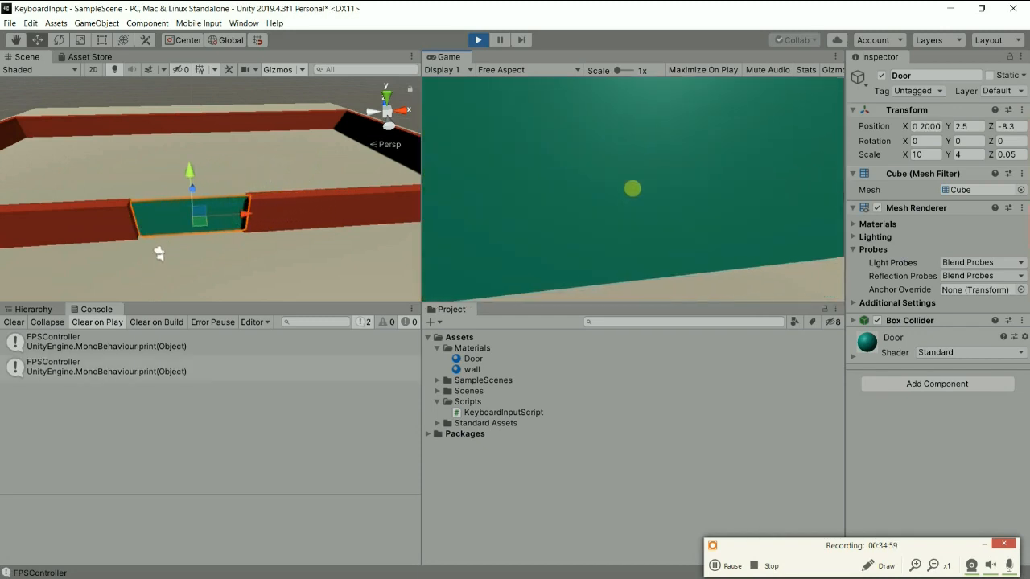
pyautogui.press('s')
pyautogui.press('o')
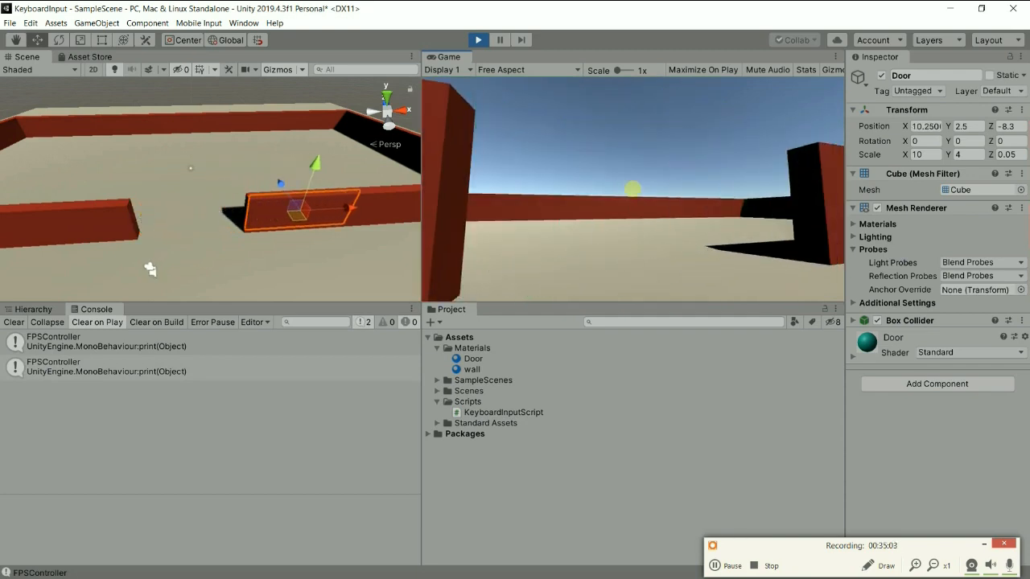
pyautogui.press('c')
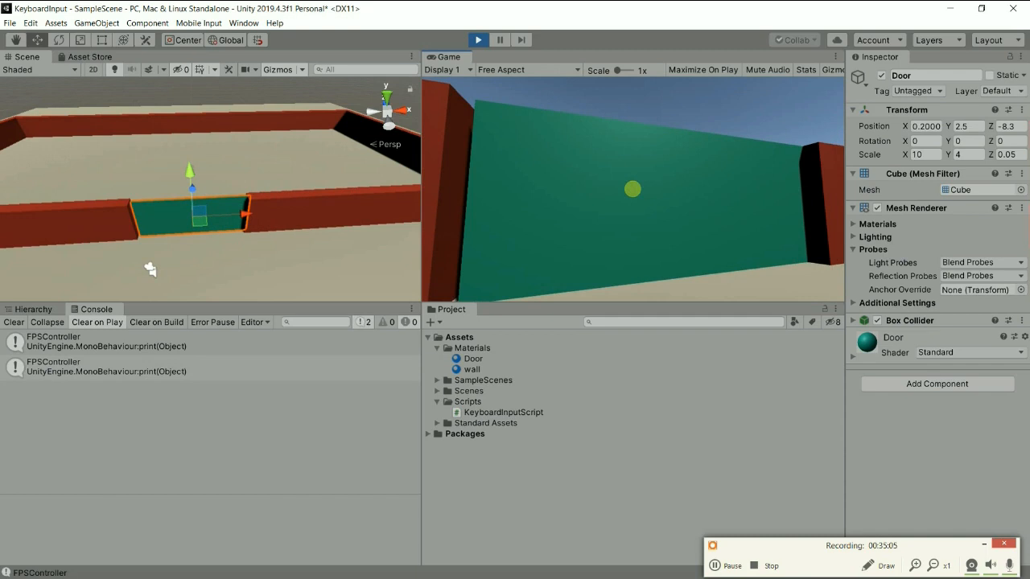
pyautogui.press('o')
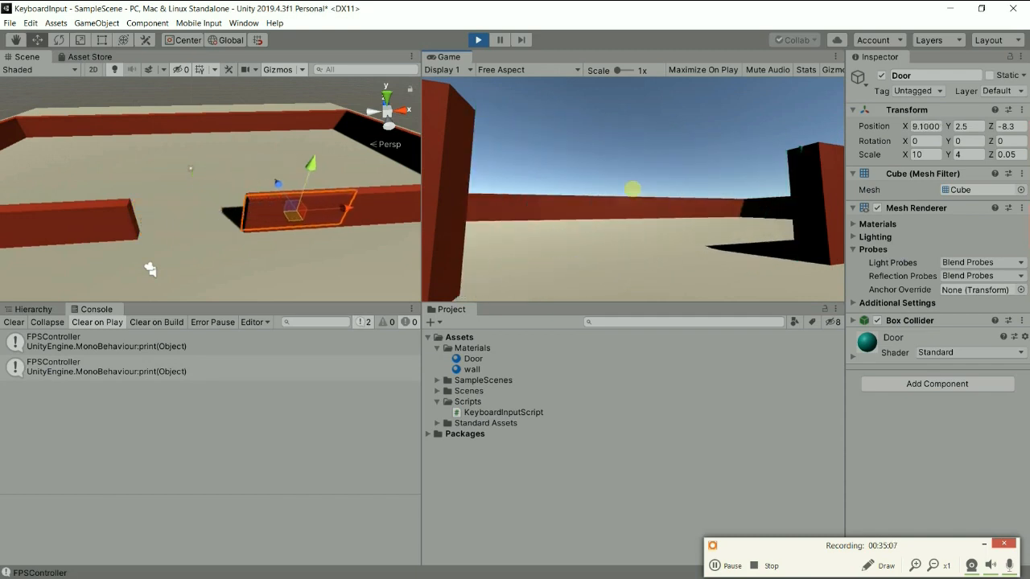
pyautogui.press('c')
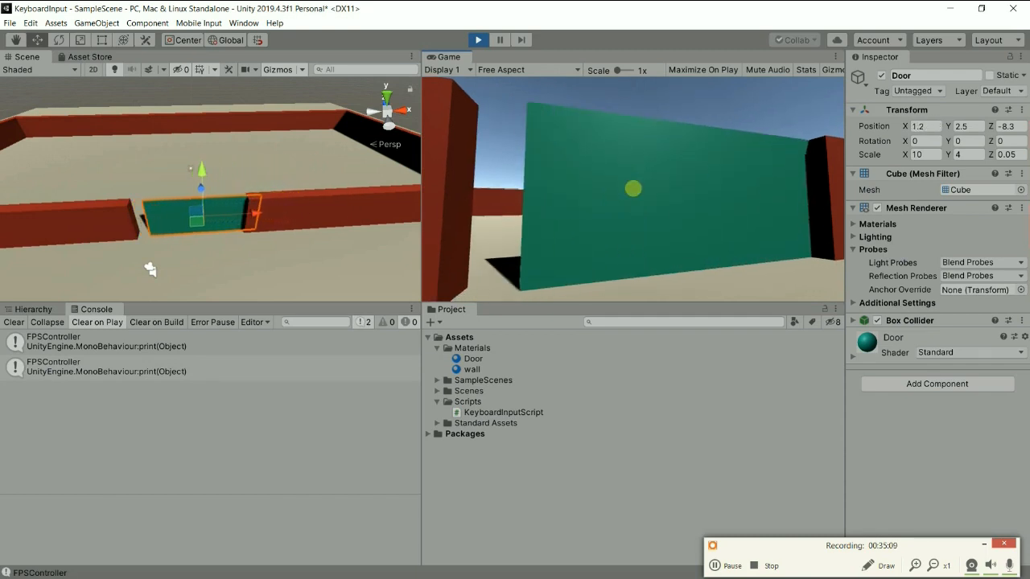